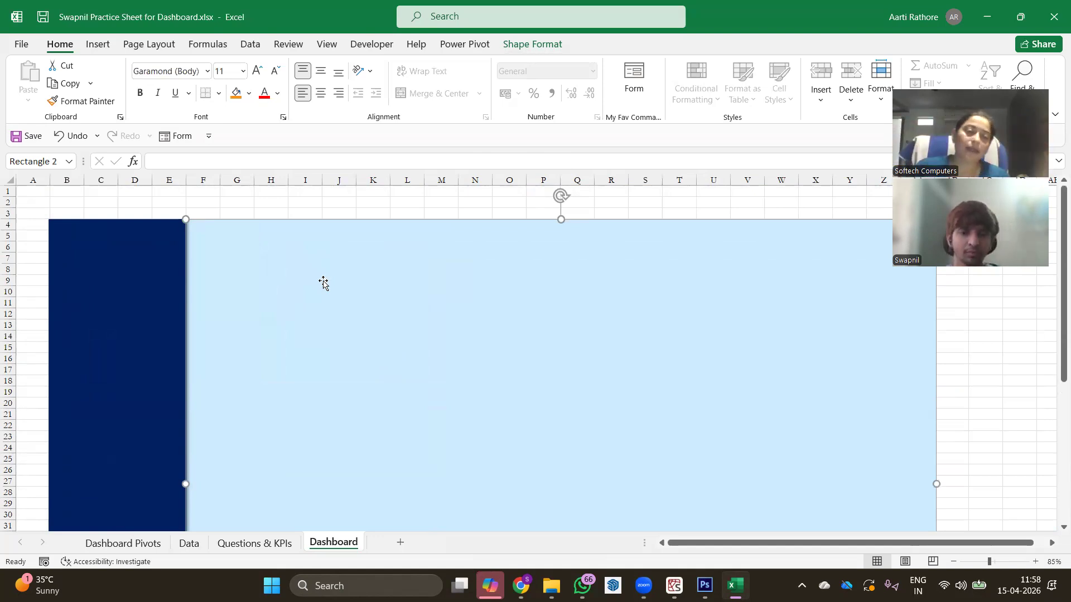
# Step: Group the dark blue sidebar rectangle and the light blue background rectangle on the Dashboard sheet
pyautogui.keyDown('shift'); pyautogui.click(126, 256); pyautogui.keyUp('shift')
pyautogui.click(527, 47)
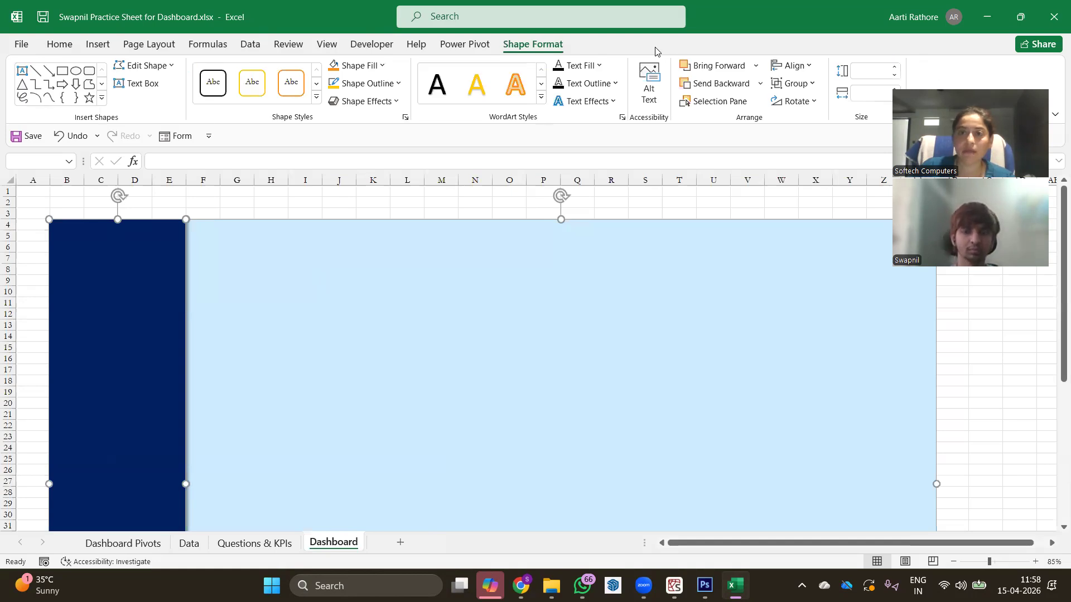
pyautogui.click(808, 83)
pyautogui.click(806, 102)
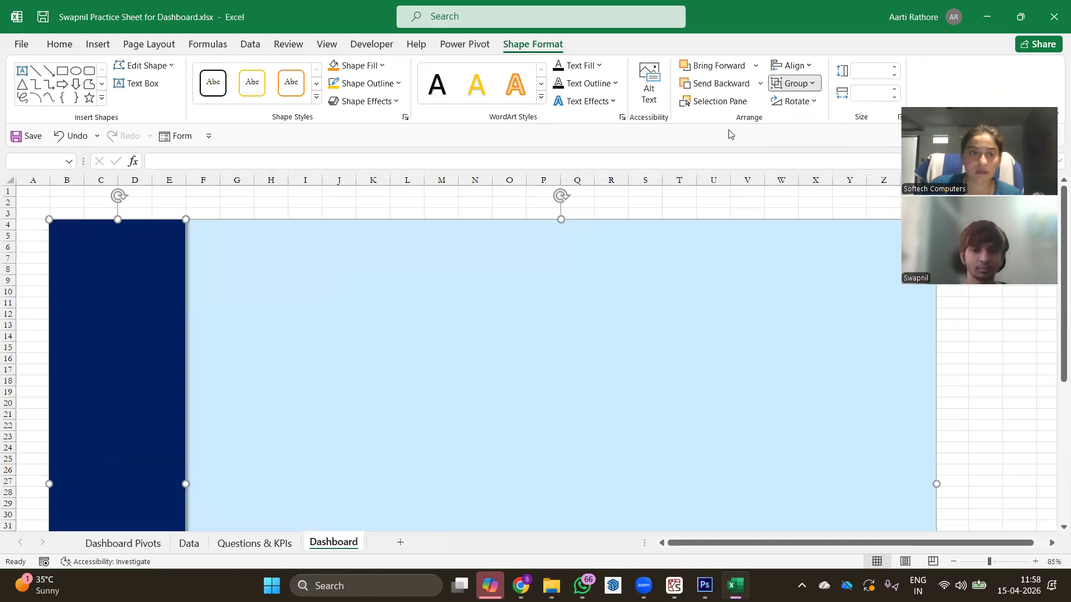
pyautogui.click(194, 200)
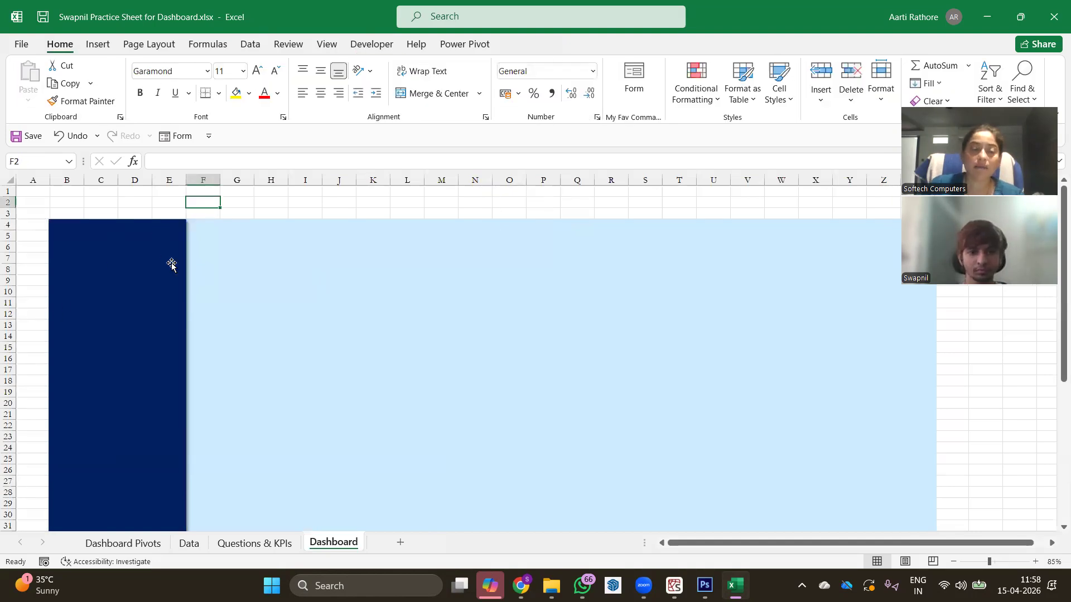
# Step: Open the Dashboard Pivots sheet and examine the GETPIVOTDATA cells in row 6
pyautogui.scroll(2, 198, 283)
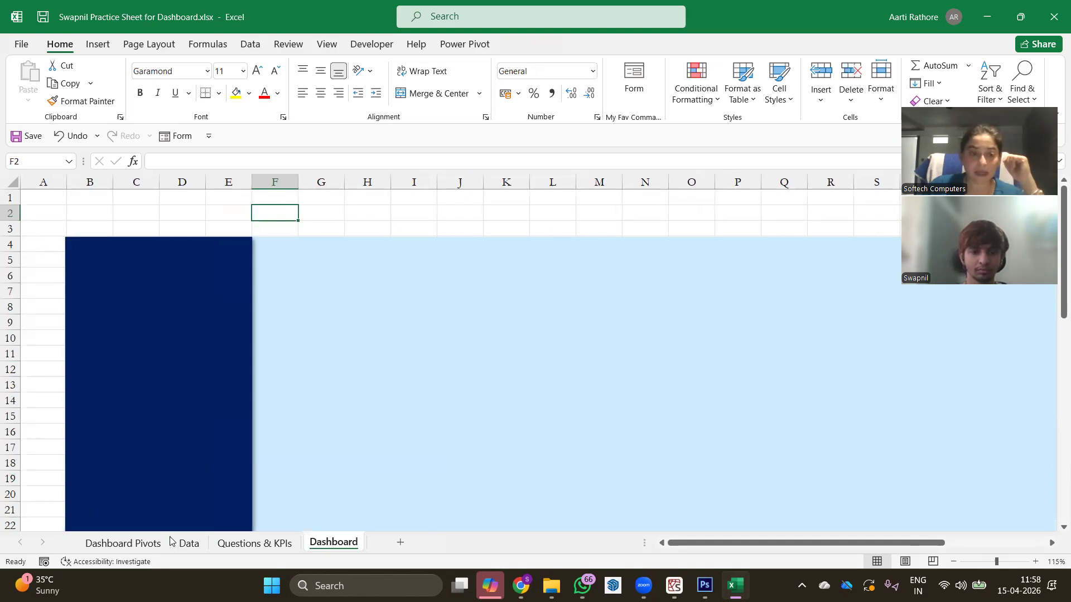
pyautogui.click(125, 544)
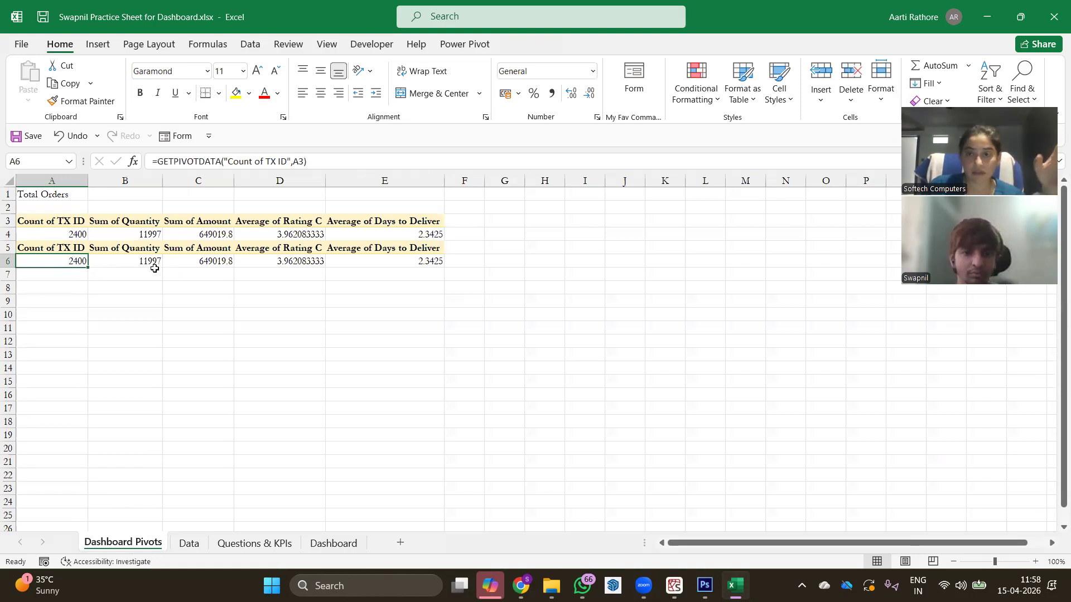
pyautogui.click(229, 262)
pyautogui.click(296, 260)
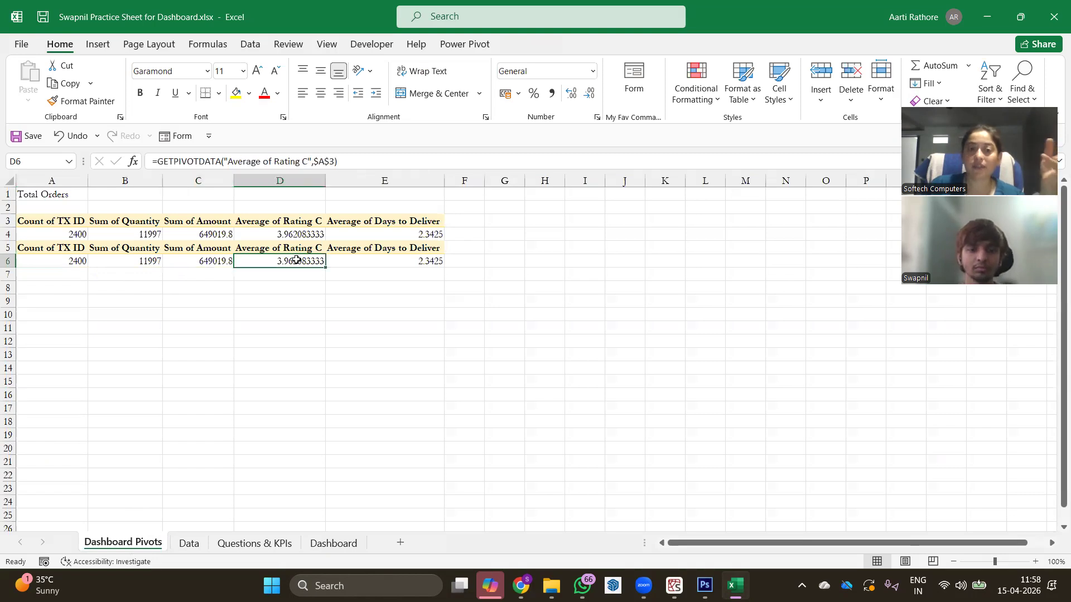
pyautogui.click(436, 259)
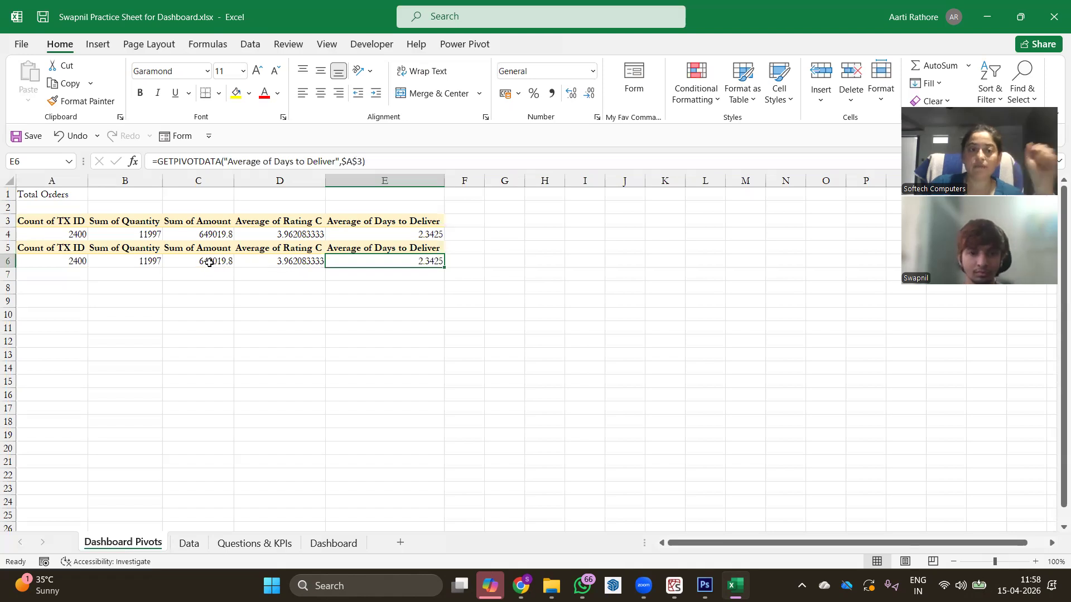
pyautogui.scroll(4, 223, 272)
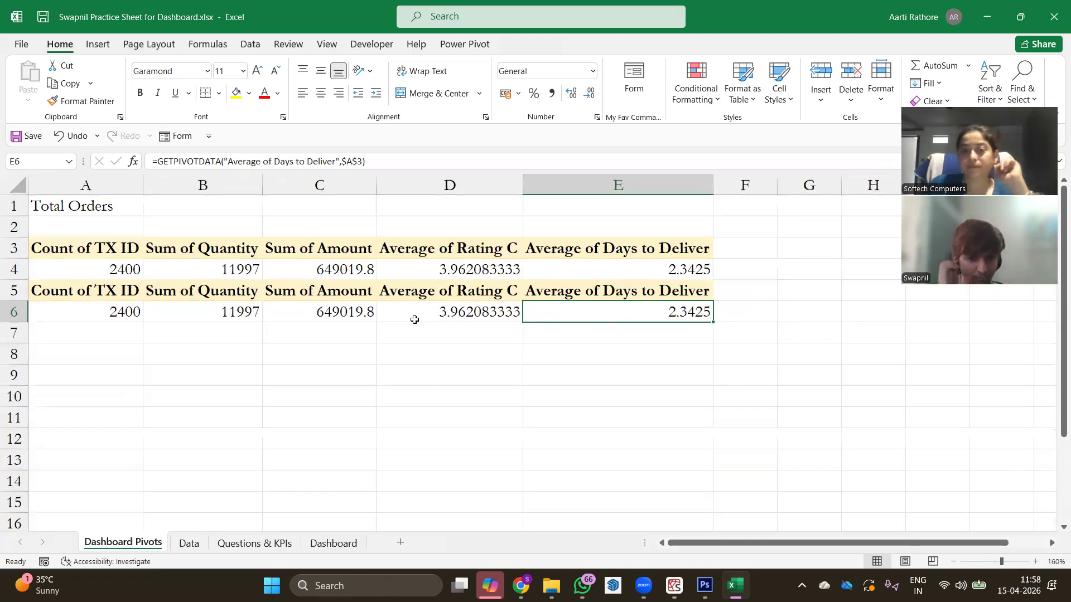
# Step: Format the average rating and average delivery days cells D6:E6 as Number with 0 decimal places
pyautogui.click(480, 317)
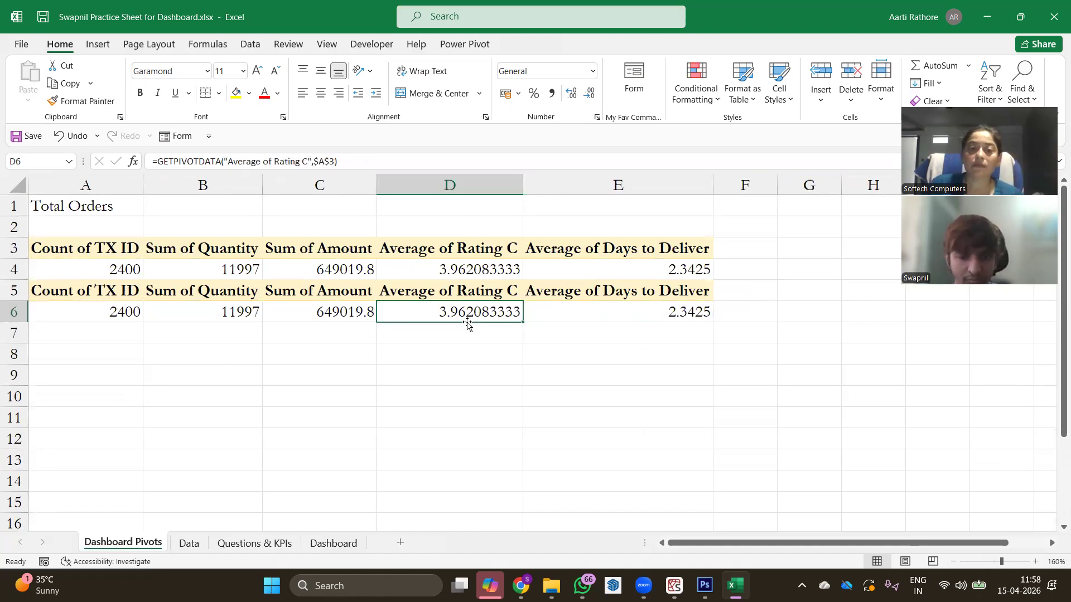
pyautogui.keyDown('shift'); pyautogui.click(616, 312); pyautogui.keyUp('shift')
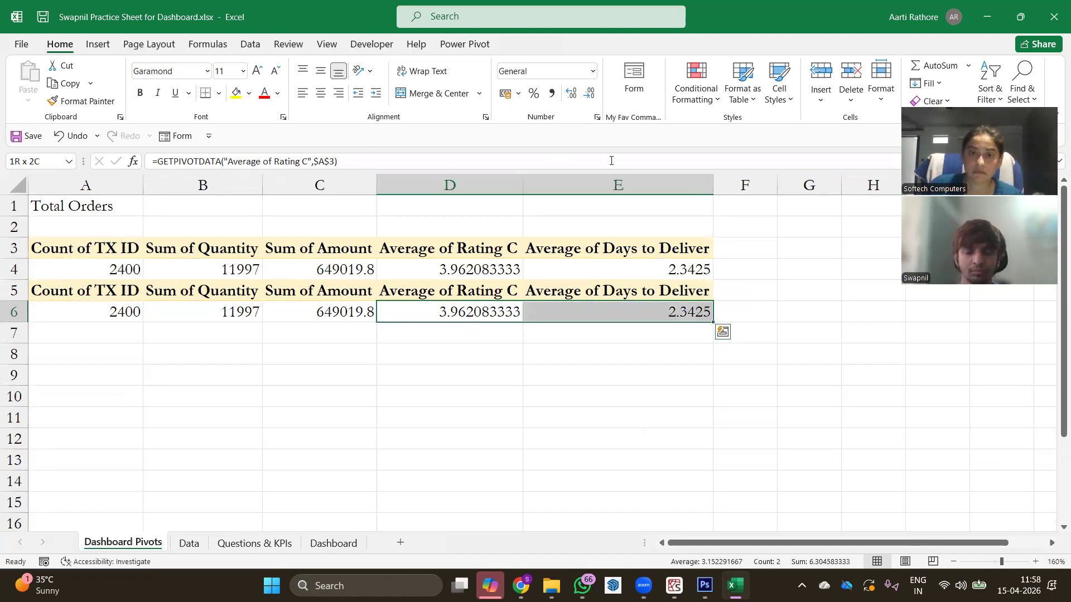
pyautogui.click(597, 118)
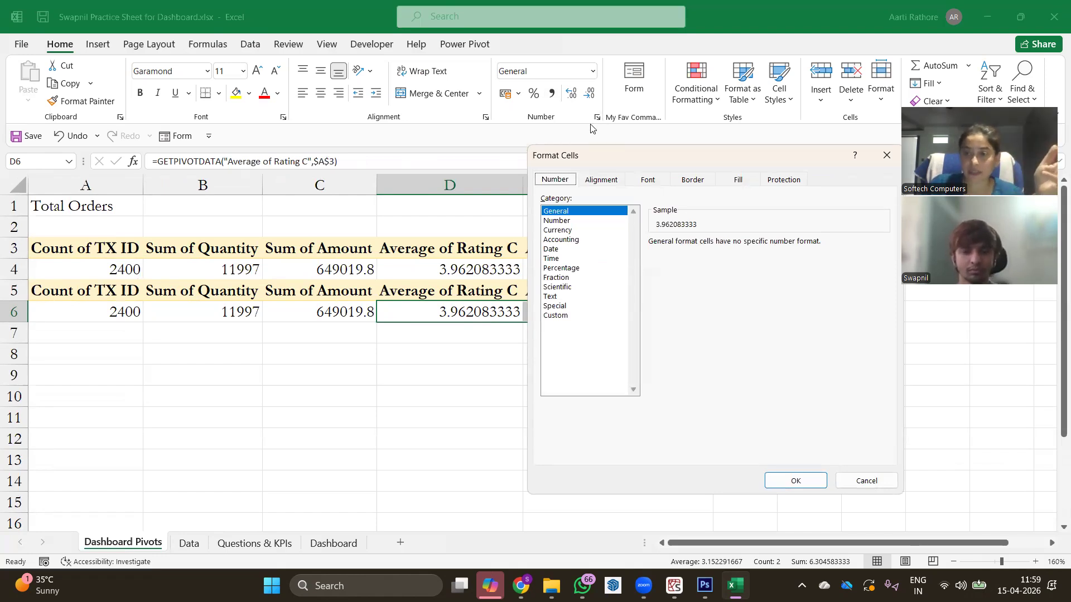
pyautogui.click(563, 221)
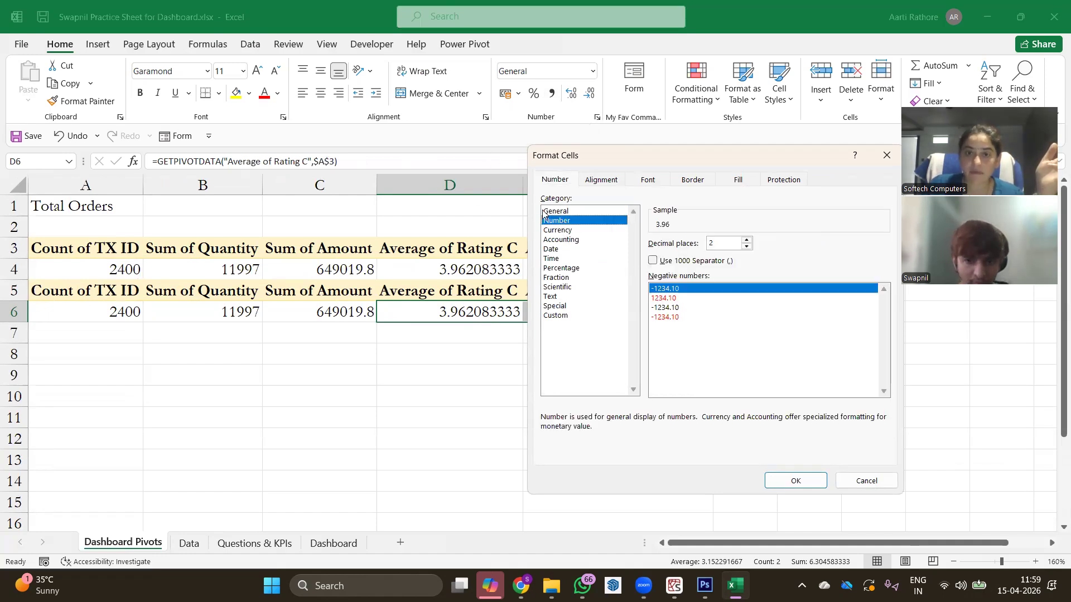
pyautogui.click(746, 246)
pyautogui.click(747, 247)
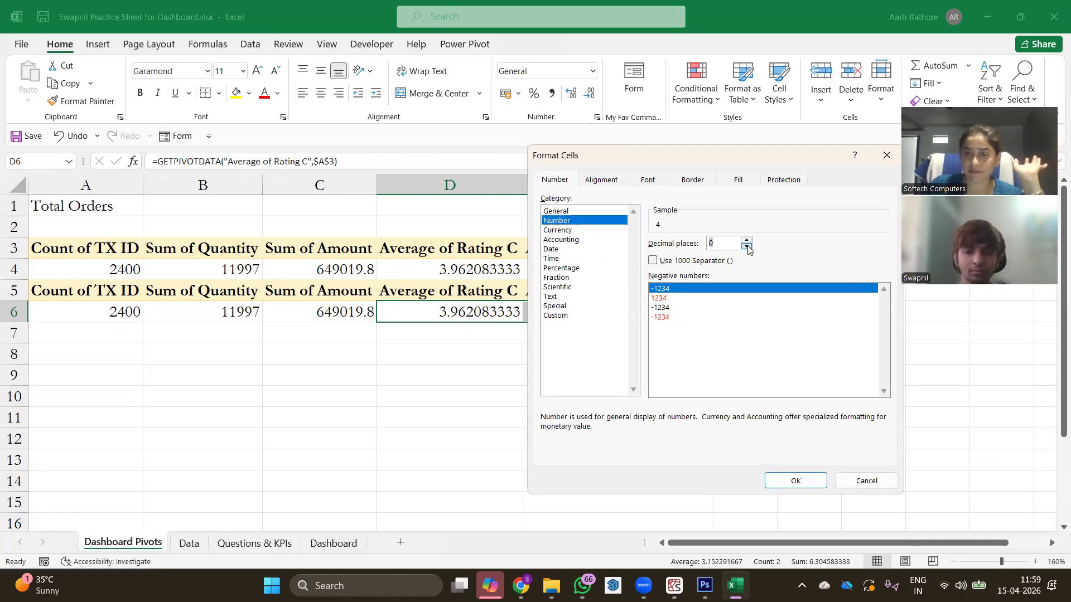
pyautogui.click(795, 480)
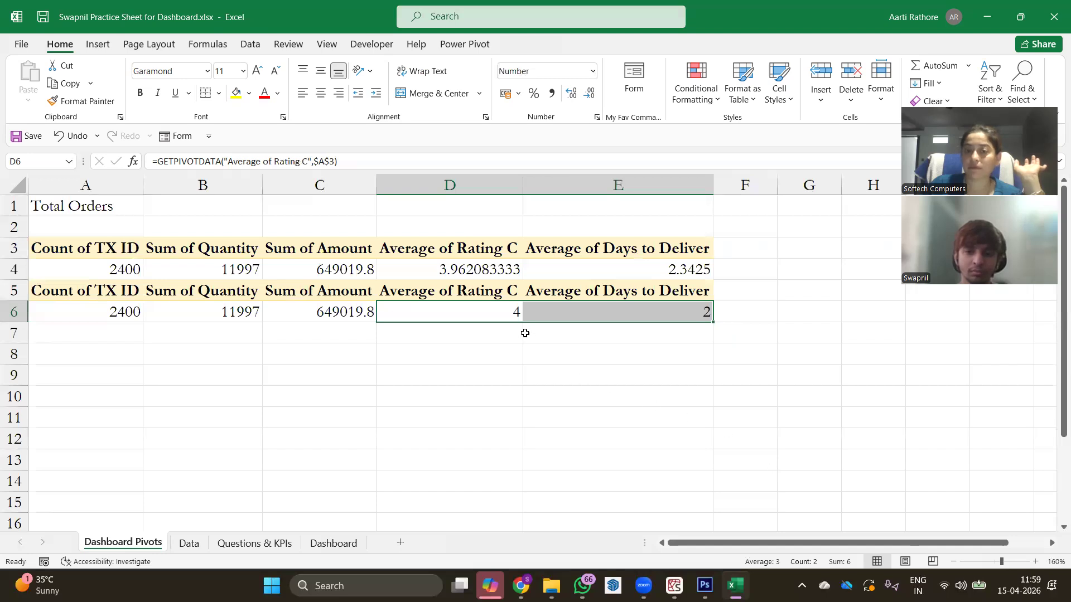
# Step: Set the Average of Days to Deliver result in E6 to 1 decimal place
pyautogui.click(510, 311)
pyautogui.click(594, 311)
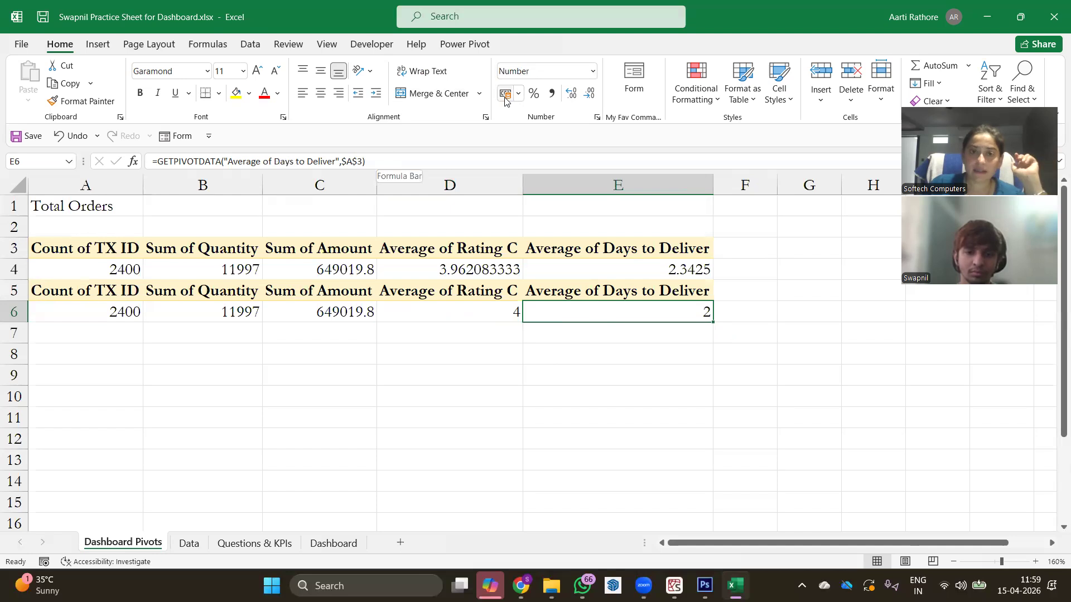
pyautogui.click(595, 116)
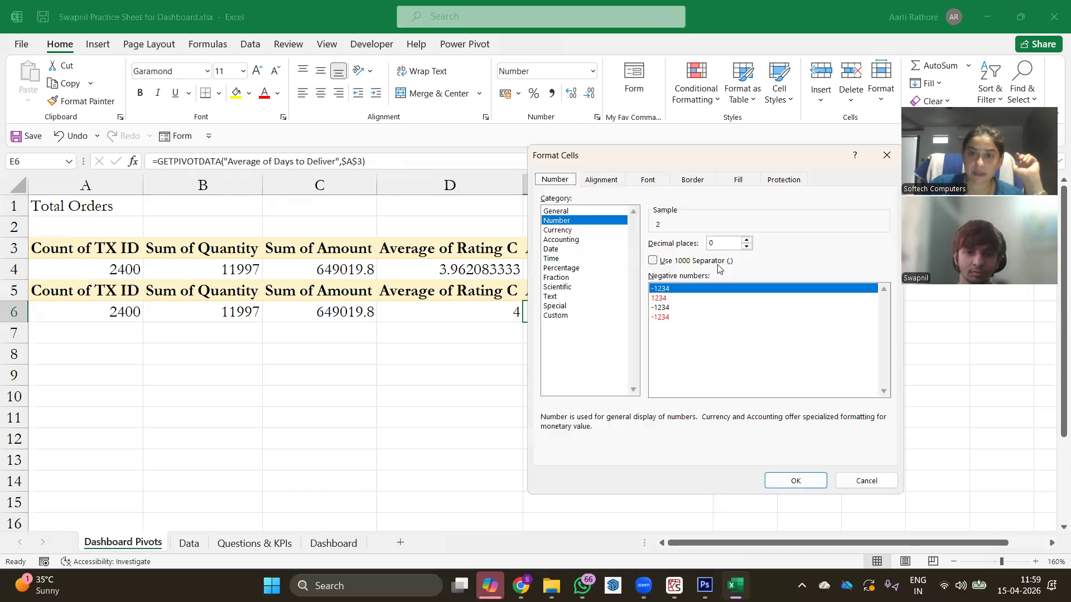
pyautogui.click(747, 239)
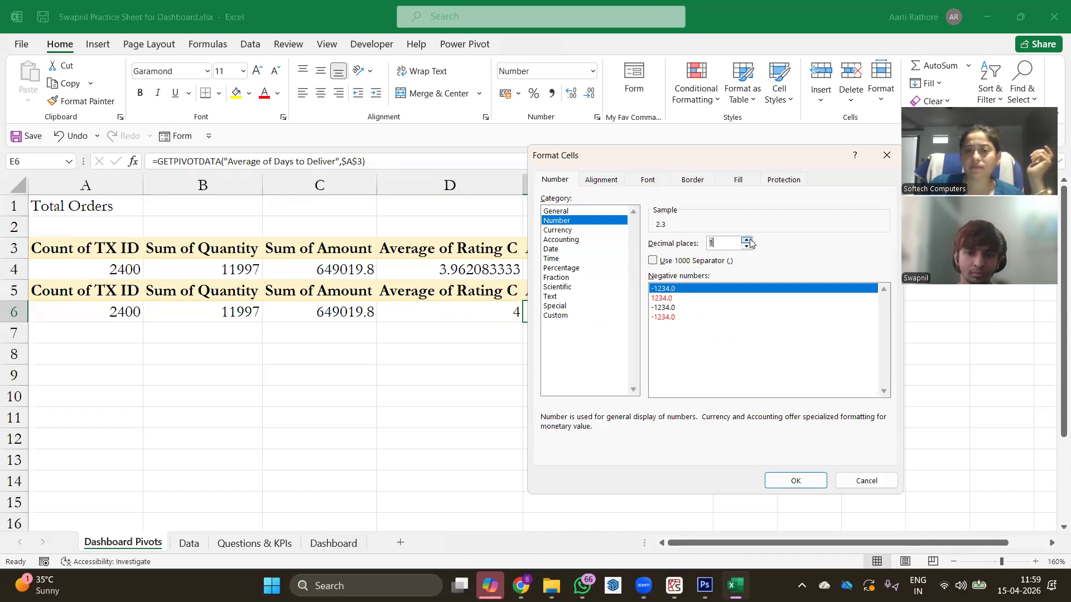
pyautogui.click(795, 480)
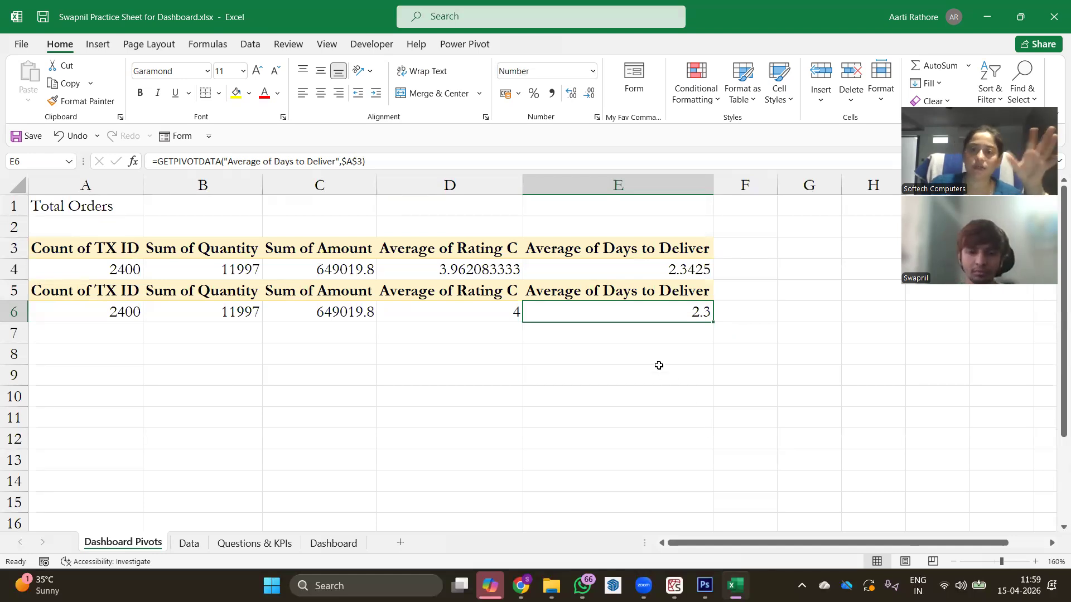
# Step: Format the Sum of Amount result in C6 as Currency with the ₹ symbol and 0 decimal places
pyautogui.click(372, 313)
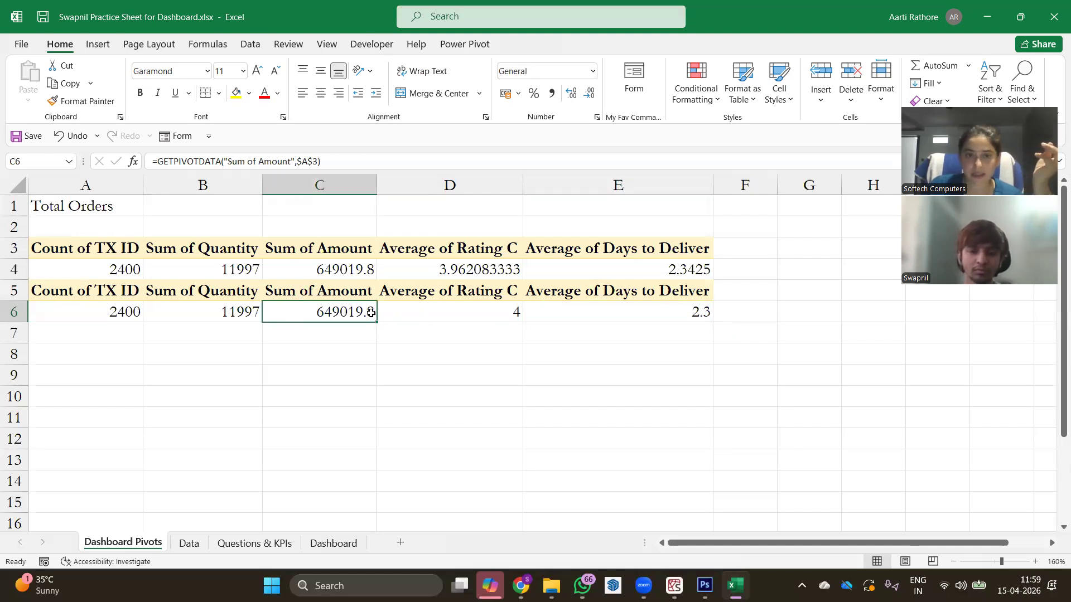
pyautogui.click(598, 118)
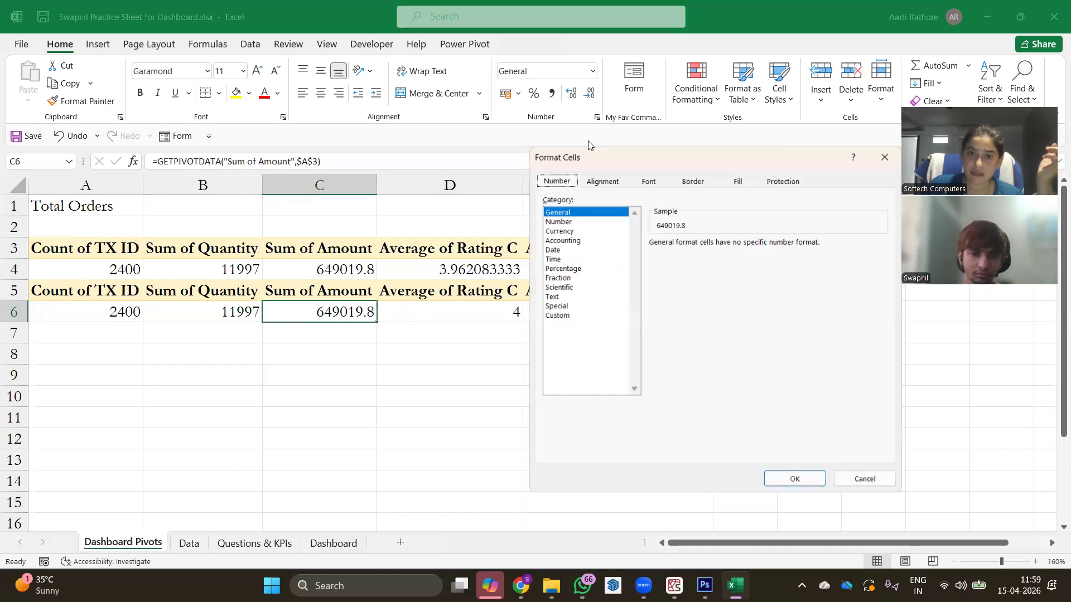
pyautogui.click(563, 229)
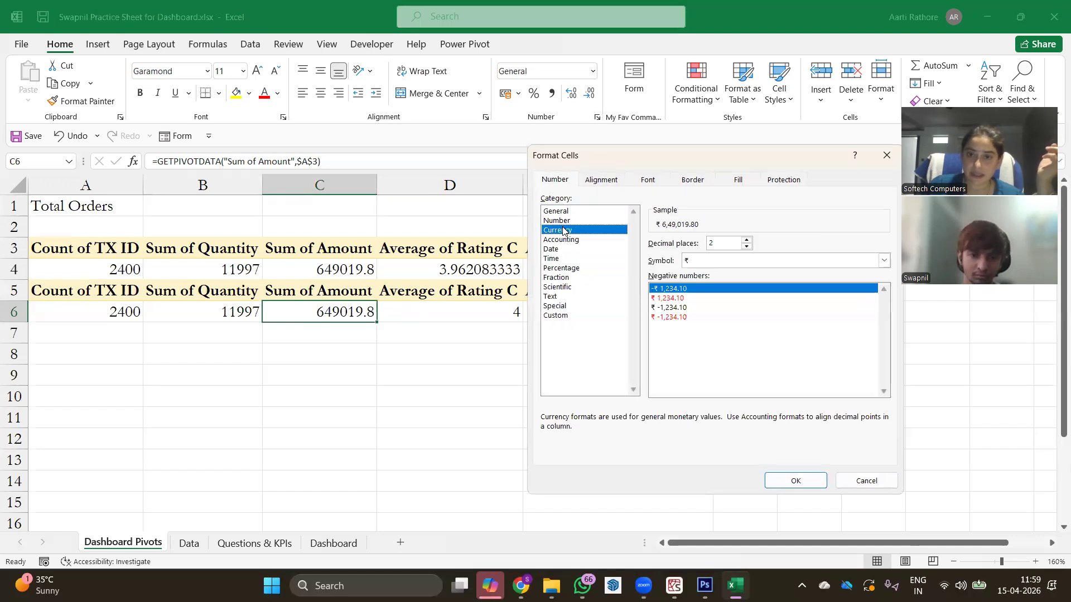
pyautogui.click(746, 245)
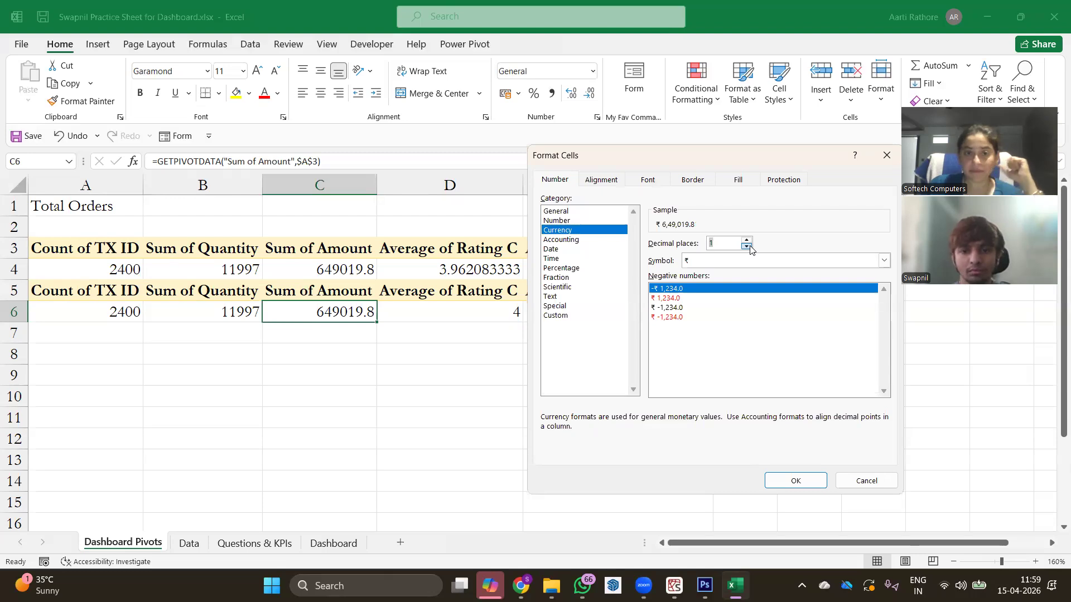
pyautogui.click(748, 246)
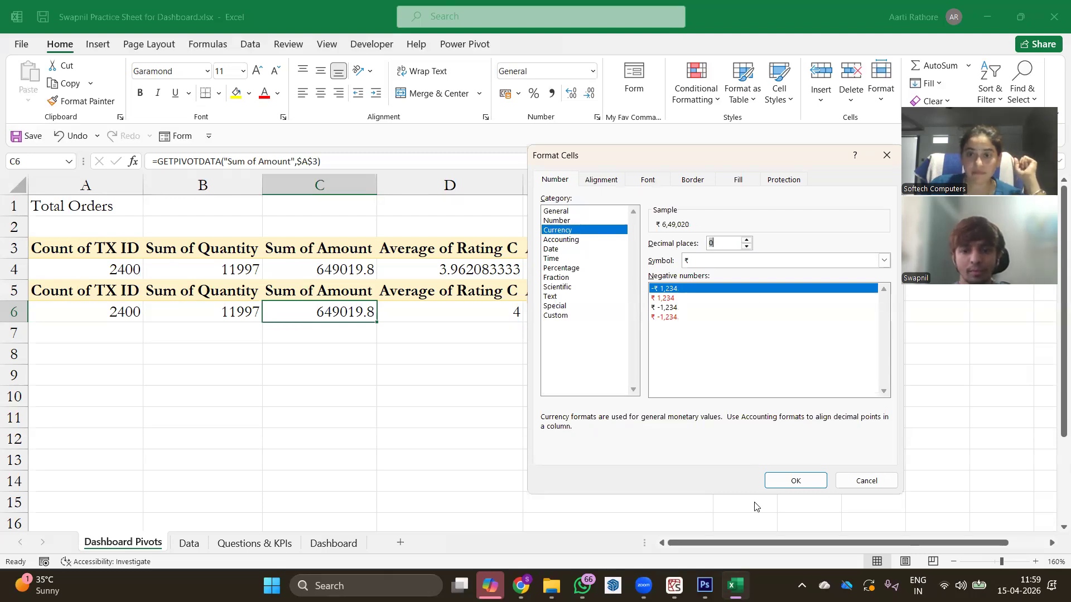
pyautogui.click(794, 480)
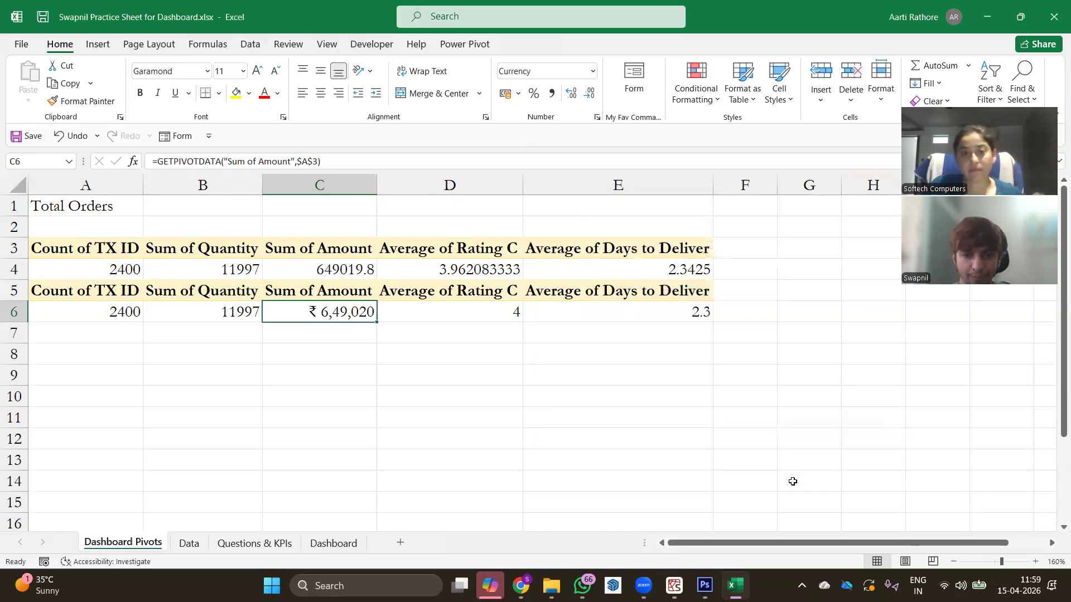
# Step: Apply the comma style to the Sum of Quantity result in B6
pyautogui.click(245, 313)
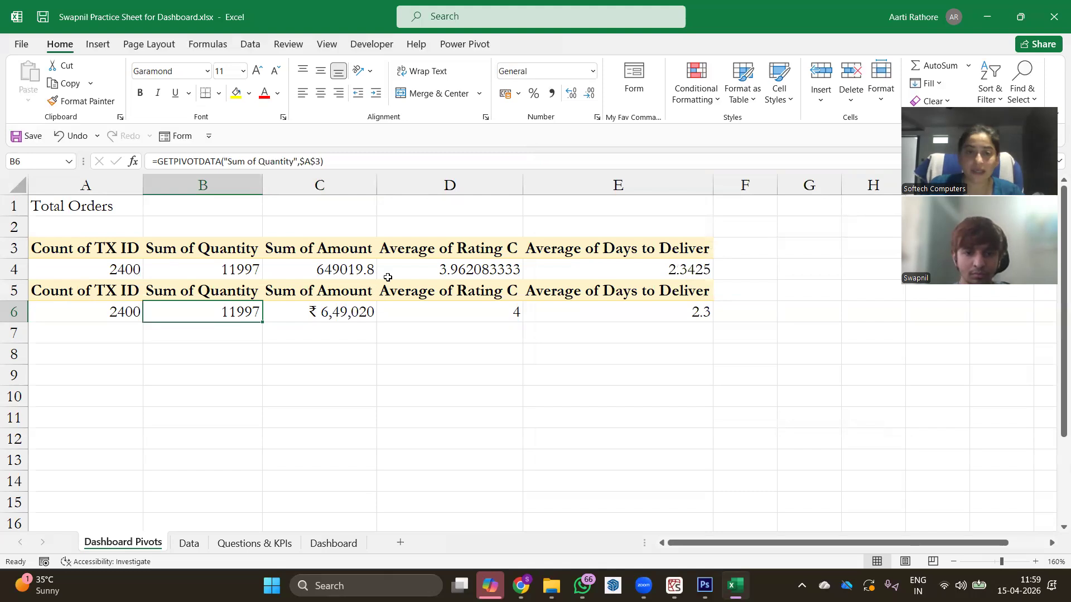
pyautogui.click(553, 94)
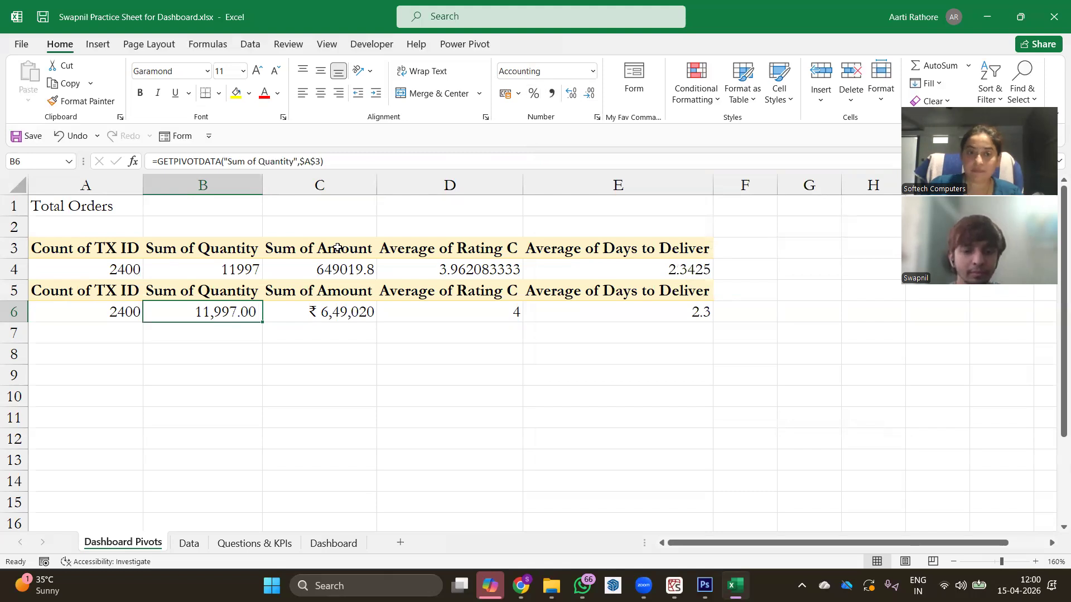
pyautogui.click(368, 309)
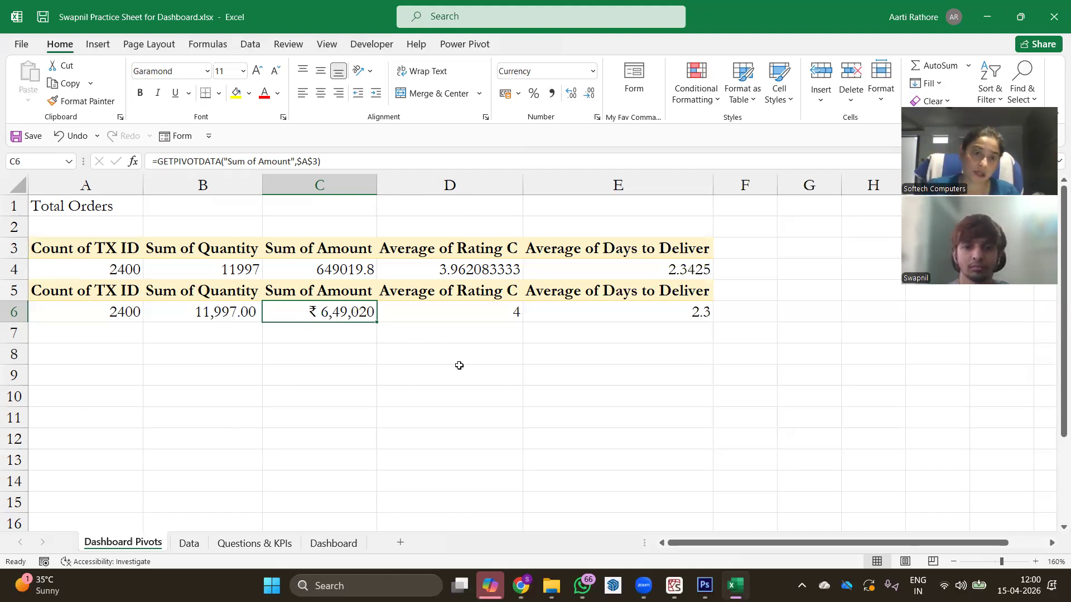
pyautogui.click(158, 161)
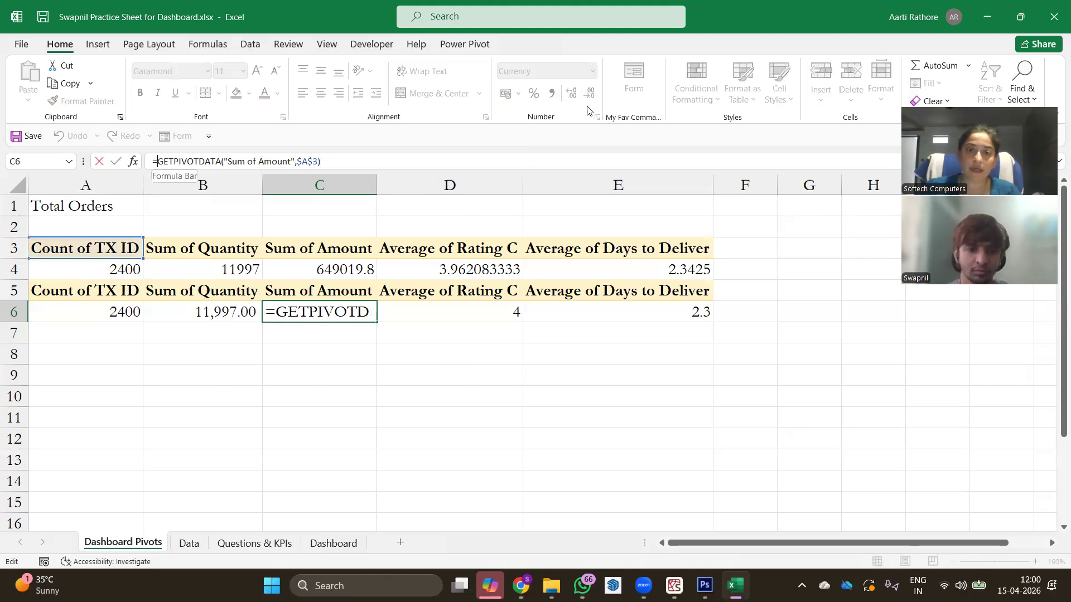
pyautogui.click(372, 325)
pyautogui.press('Escape')
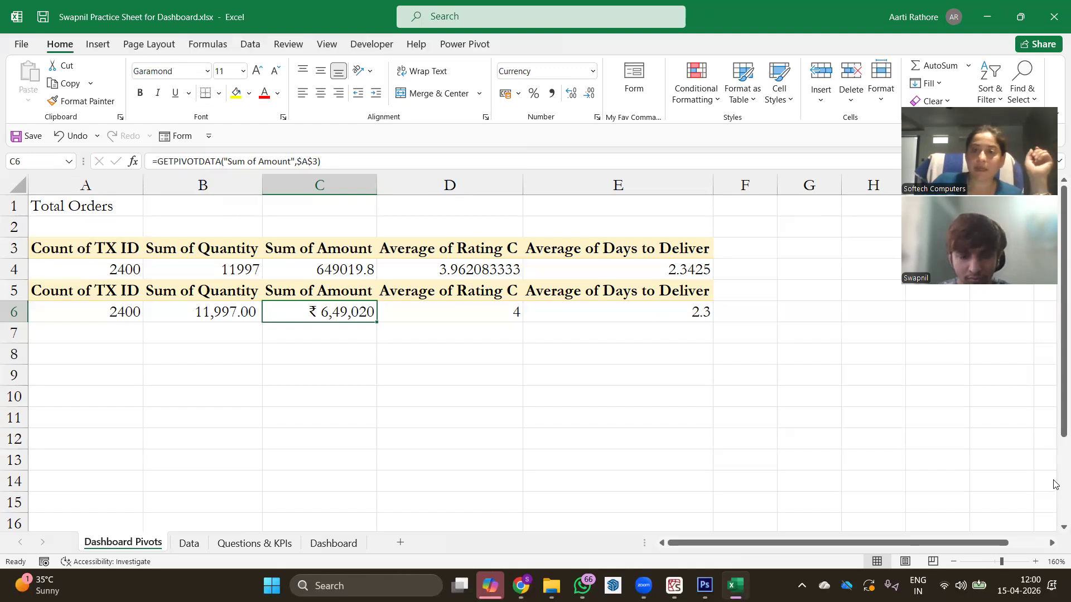
pyautogui.moveTo(682, 344)
pyautogui.mouseDown()
pyautogui.moveTo(663, 362)
pyautogui.moveTo(687, 358)
pyautogui.moveTo(686, 372)
pyautogui.mouseUp()
pyautogui.moveTo(735, 344)
pyautogui.mouseDown()
pyautogui.moveTo(731, 367)
pyautogui.moveTo(746, 342)
pyautogui.moveTo(763, 349)
pyautogui.moveTo(763, 368)
pyautogui.mouseUp()
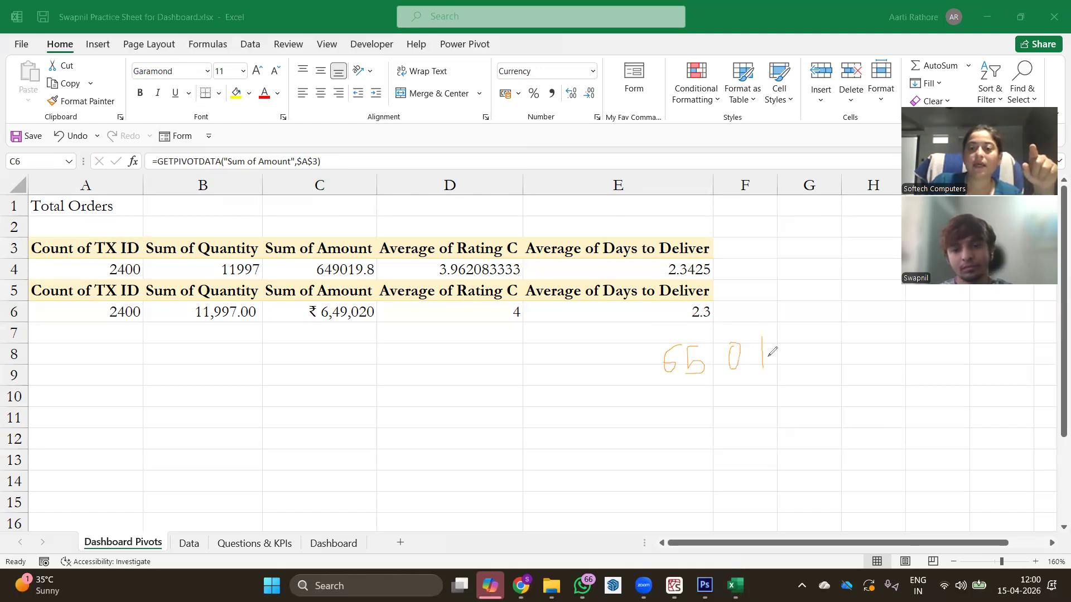
pyautogui.moveTo(697, 395)
pyautogui.mouseDown()
pyautogui.moveTo(690, 418)
pyautogui.moveTo(722, 414)
pyautogui.moveTo(729, 430)
pyautogui.mouseUp()
pyautogui.moveTo(751, 393)
pyautogui.mouseDown()
pyautogui.moveTo(760, 421)
pyautogui.moveTo(780, 428)
pyautogui.mouseUp()
pyautogui.moveTo(798, 393); pyautogui.dragTo(845, 424)
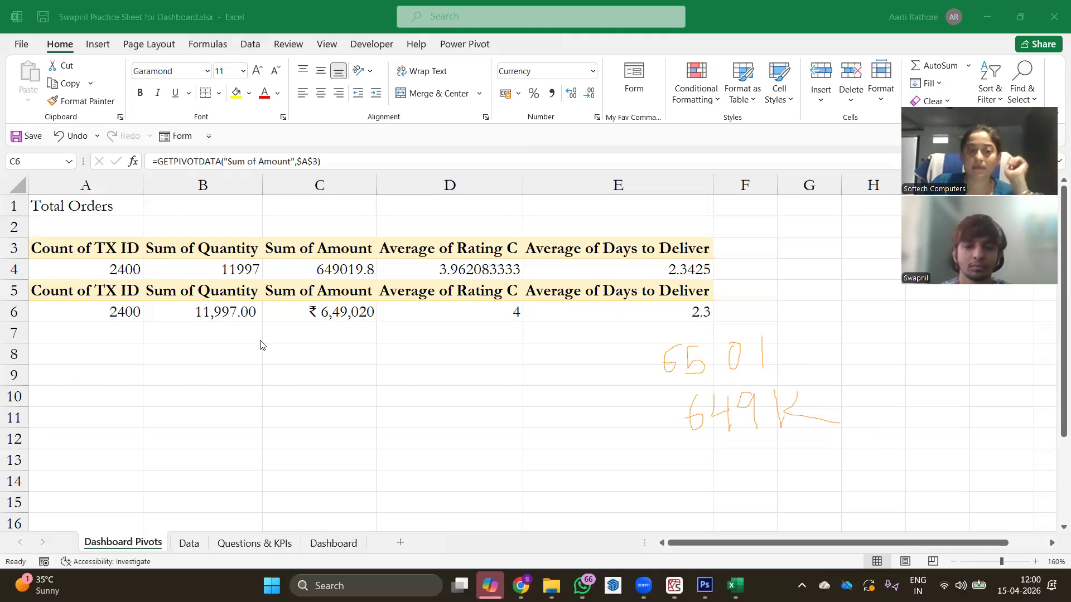
# Step: Apply the comma style to the Count of TX ID result in A6 with 0 decimal places
pyautogui.click(132, 312)
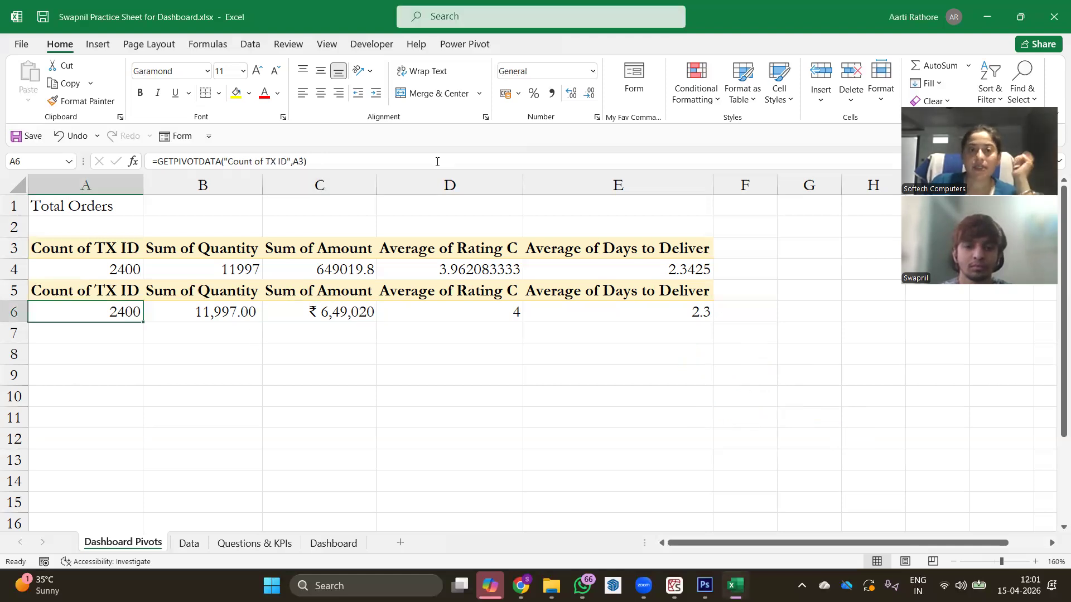
pyautogui.click(552, 93)
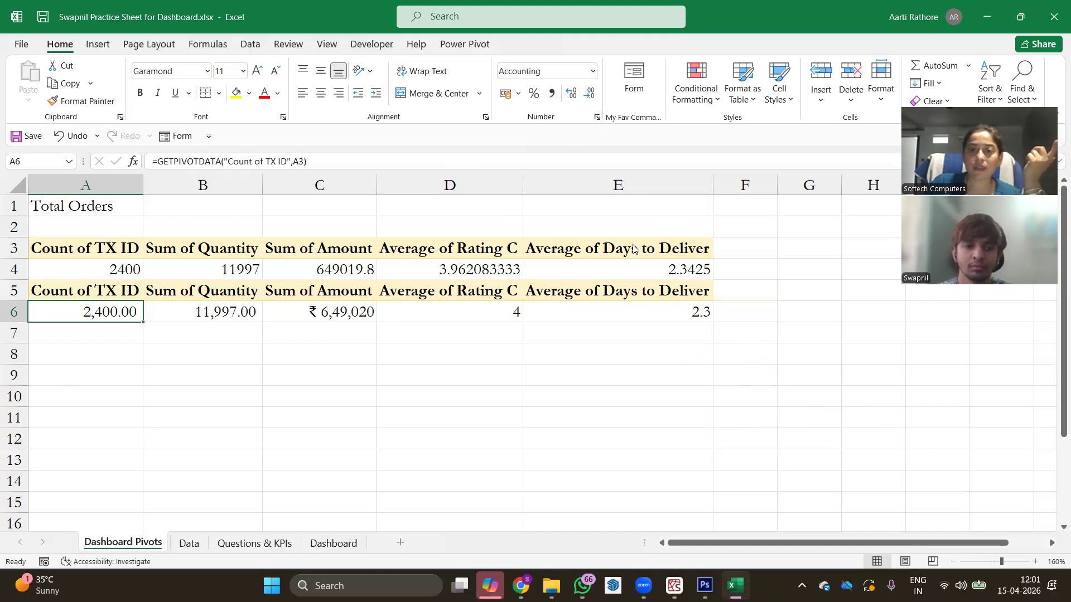
pyautogui.click(596, 117)
pyautogui.click(746, 246)
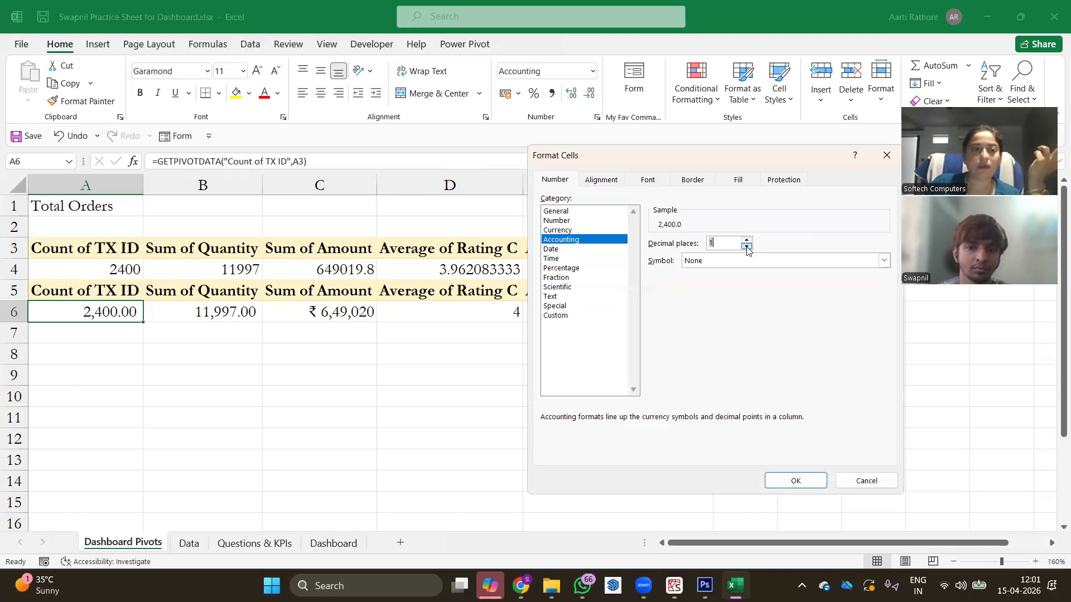
pyautogui.click(796, 481)
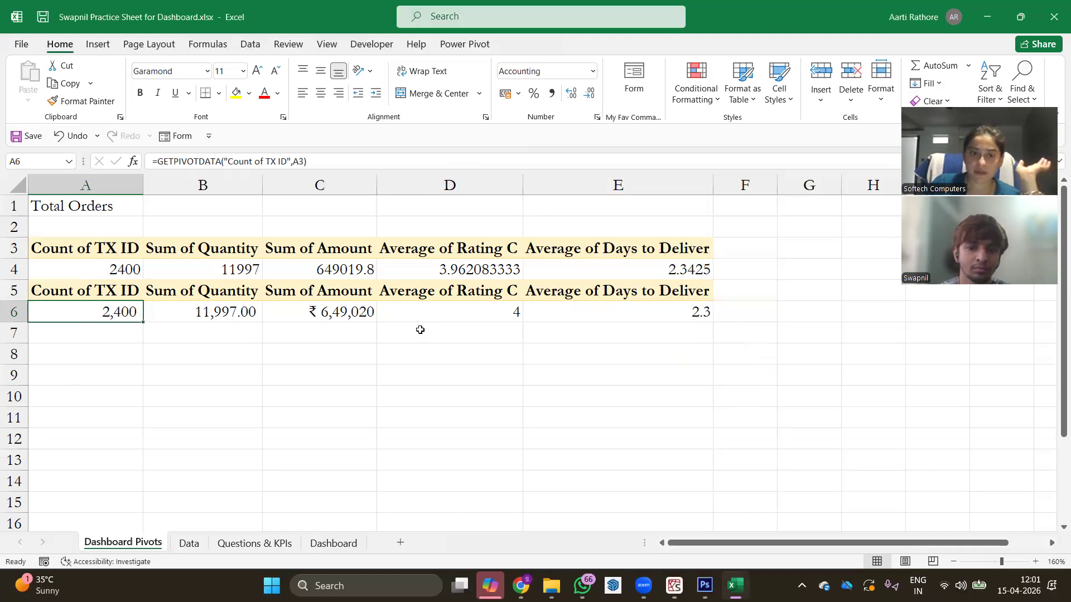
# Step: Set the Sum of Quantity result in B6 to 0 decimal places in its Accounting format
pyautogui.click(221, 311)
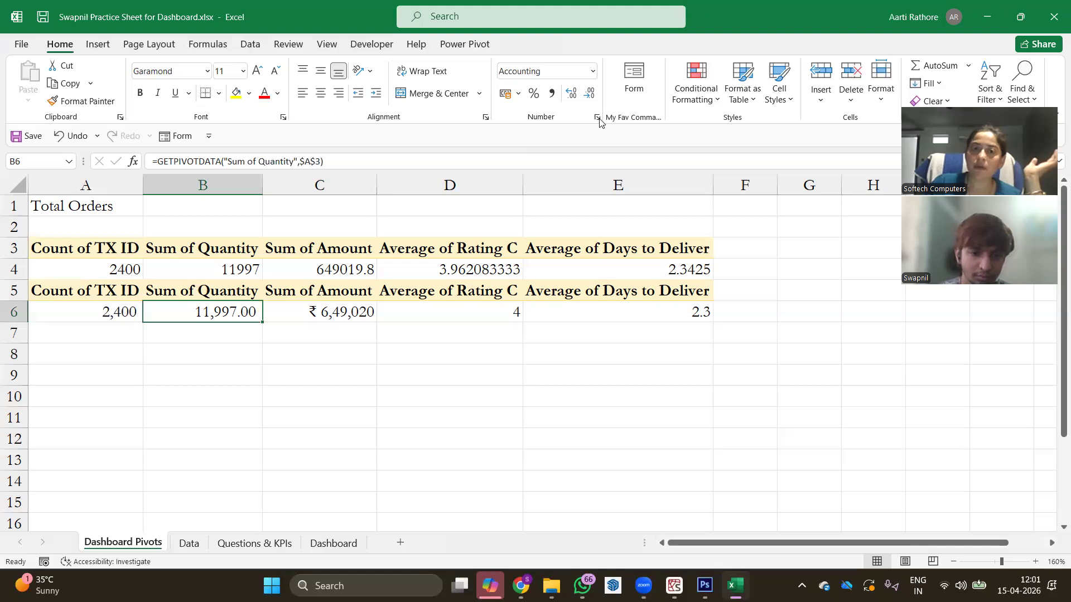
pyautogui.click(597, 118)
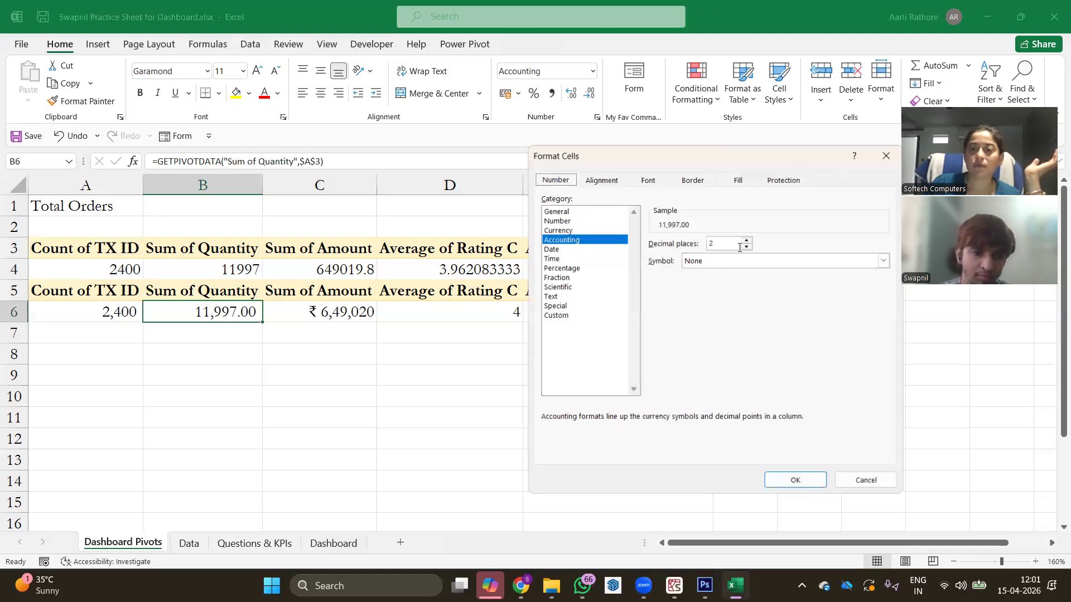
pyautogui.click(745, 247)
pyautogui.click(745, 246)
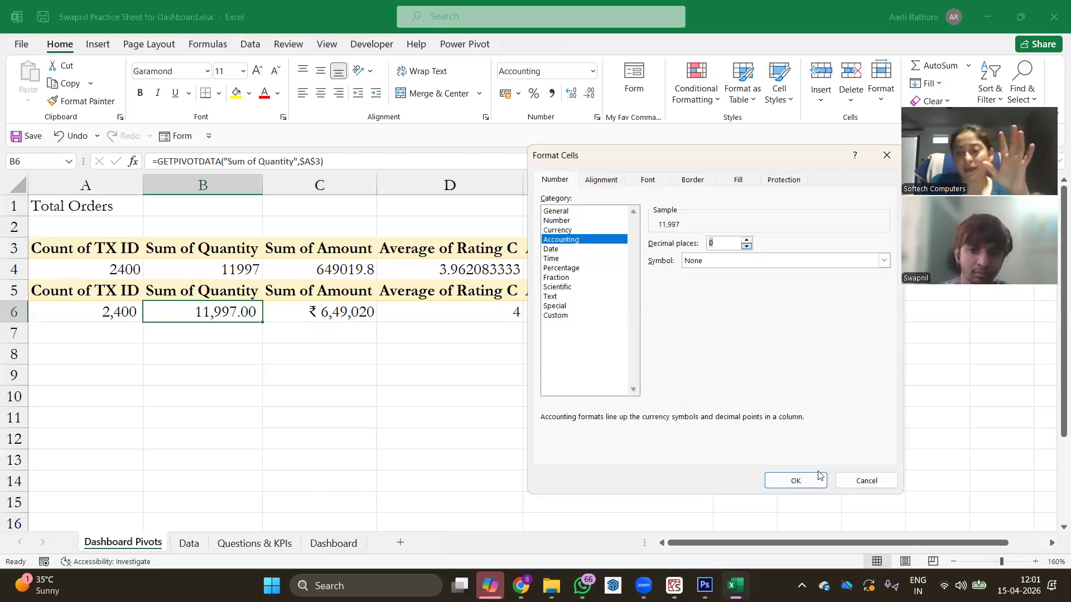
pyautogui.click(818, 479)
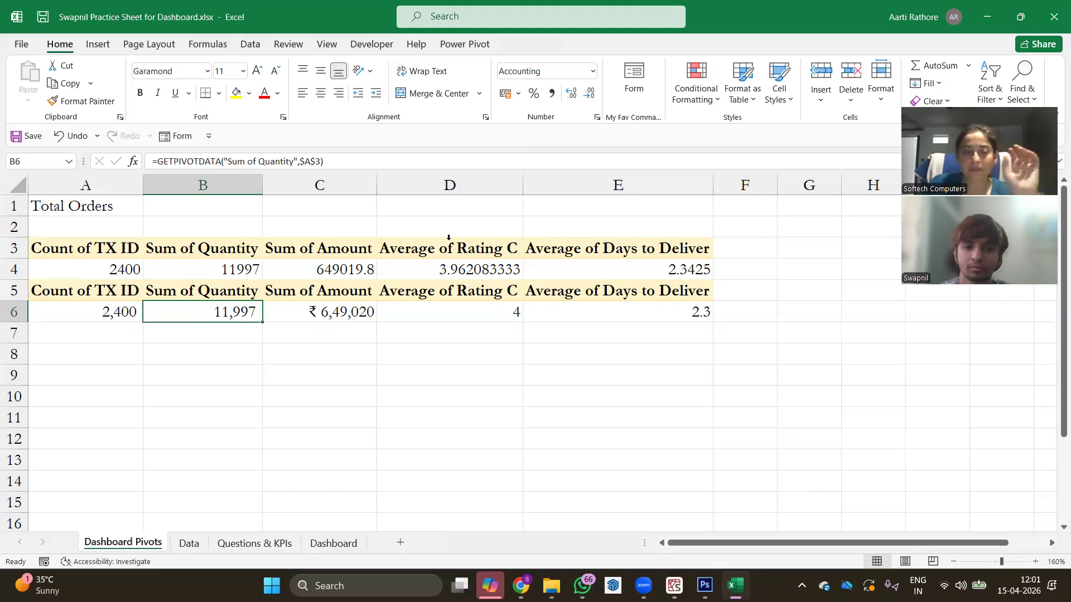
# Step: Draw a rounded rectangle about 3.96 cm wide and 1.09 cm high on the Dashboard sheet's dark blue sidebar, with fully rounded ends
pyautogui.click(334, 543)
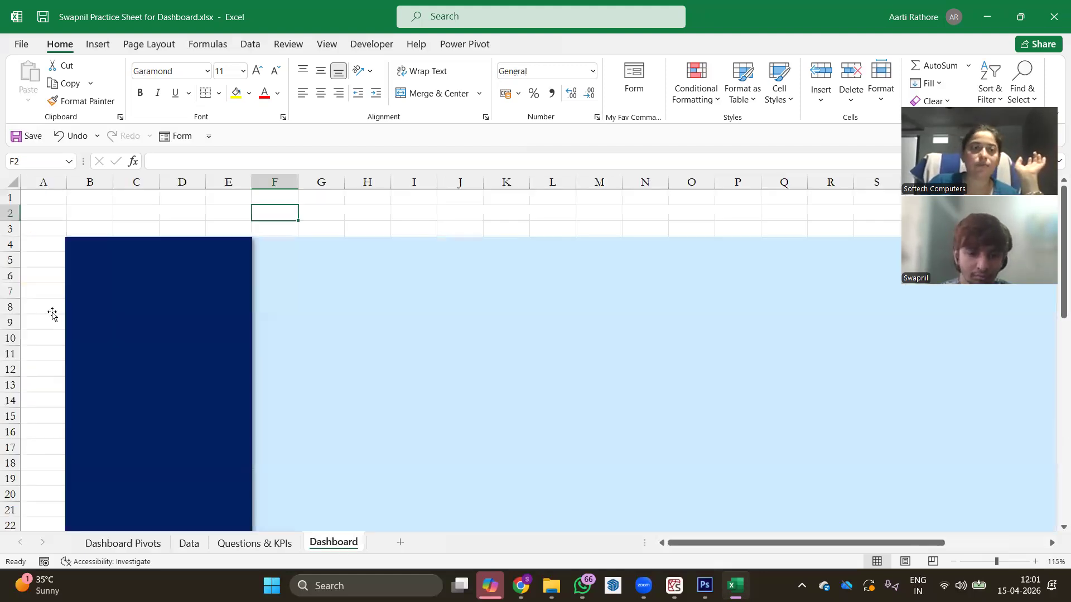
pyautogui.click(90, 47)
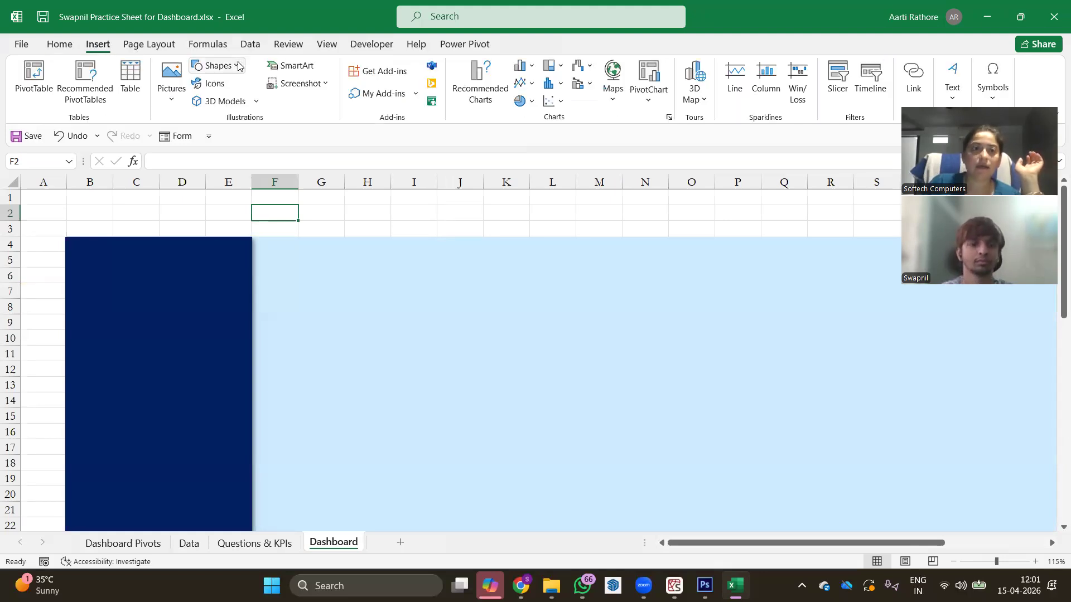
pyautogui.click(238, 67)
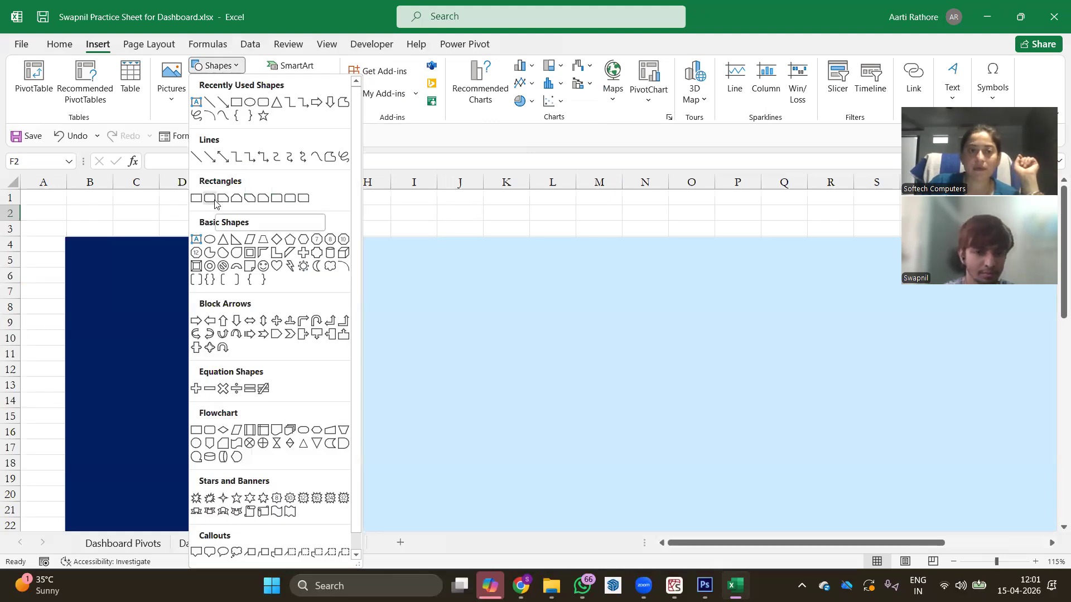
pyautogui.click(214, 199)
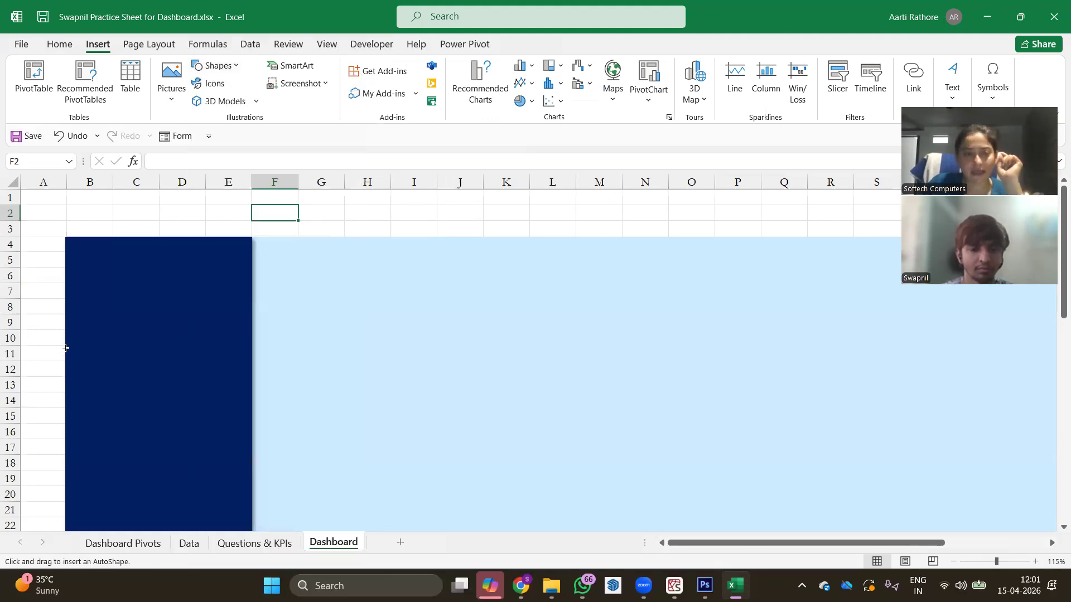
pyautogui.moveTo(98, 320)
pyautogui.mouseDown()
pyautogui.moveTo(115, 337)
pyautogui.moveTo(220, 345)
pyautogui.moveTo(159, 354)
pyautogui.mouseUp()
pyautogui.moveTo(104, 320); pyautogui.dragTo(113, 320)
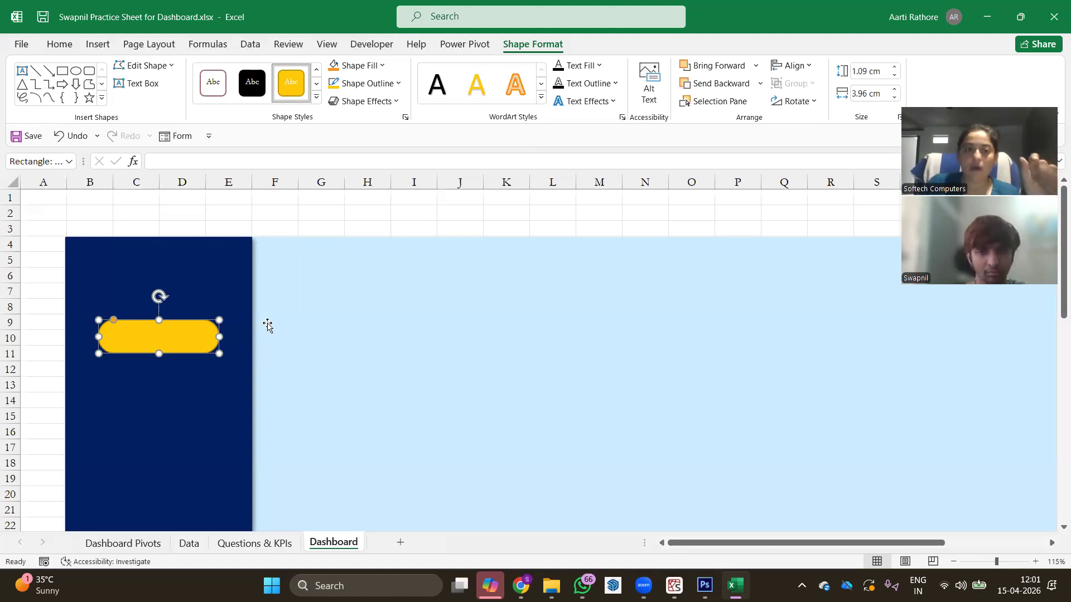
# Step: Fill the rounded rectangle with the recently used light blue and remove its outline
pyautogui.click(383, 68)
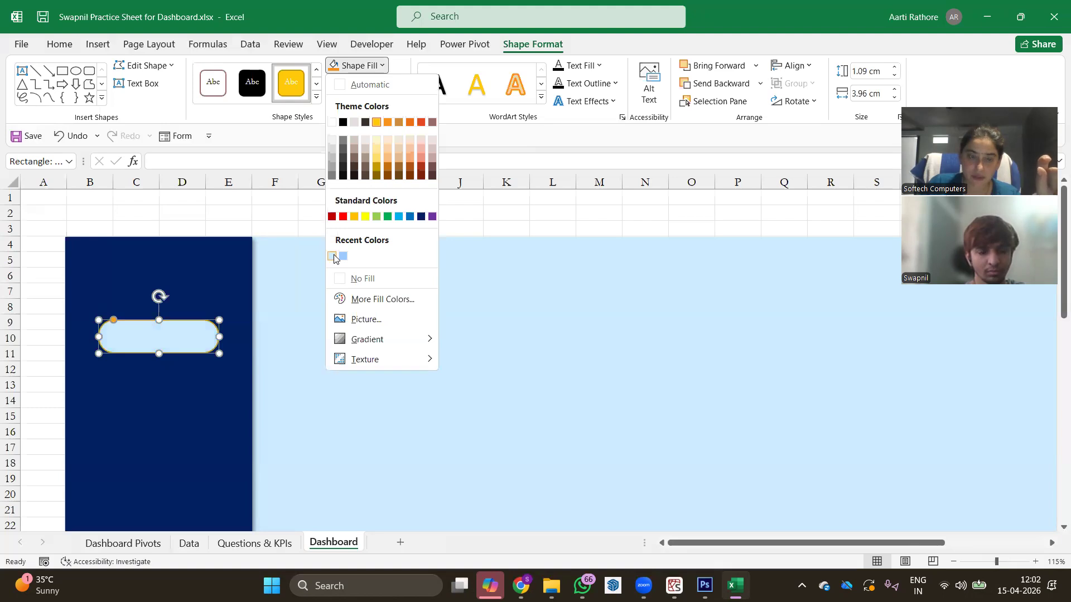
pyautogui.click(332, 256)
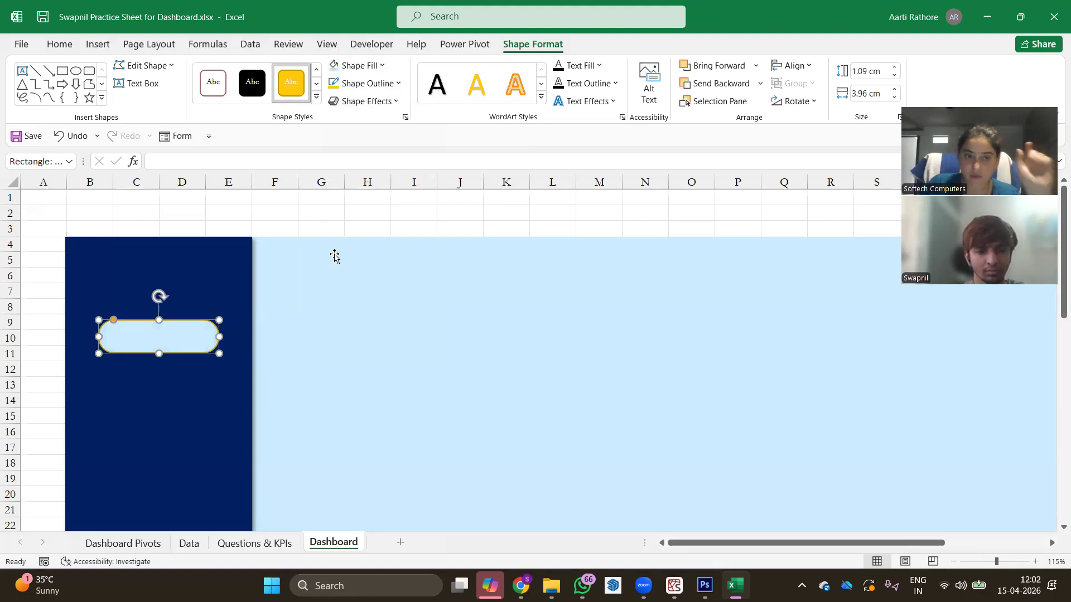
pyautogui.click(377, 83)
pyautogui.click(344, 297)
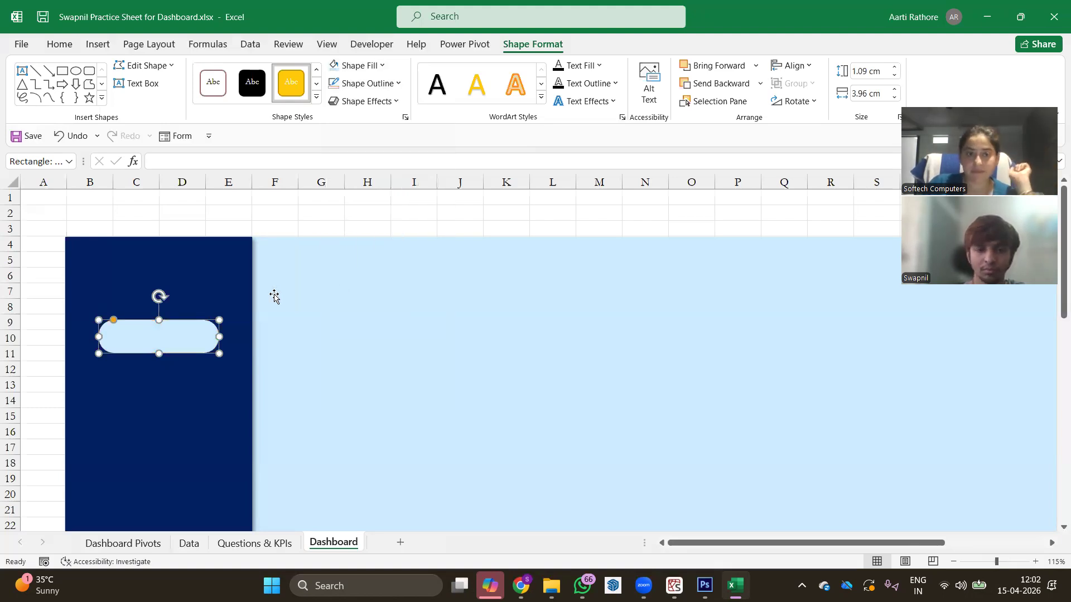
pyautogui.click(296, 219)
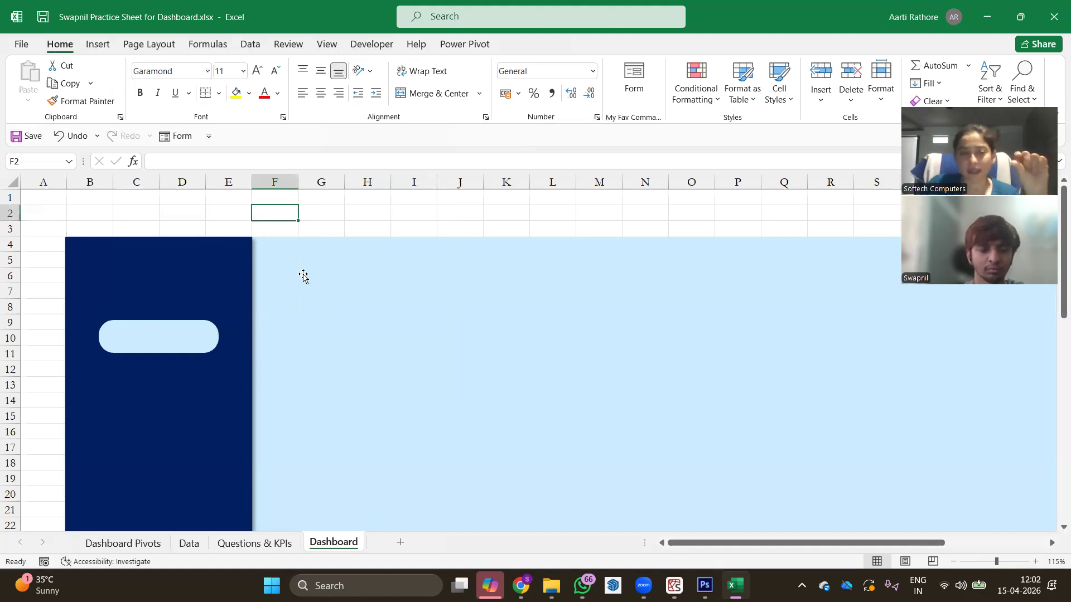
# Step: Change the rounded rectangle's fill to white and increase its height to about 1.22 cm
pyautogui.click(189, 336)
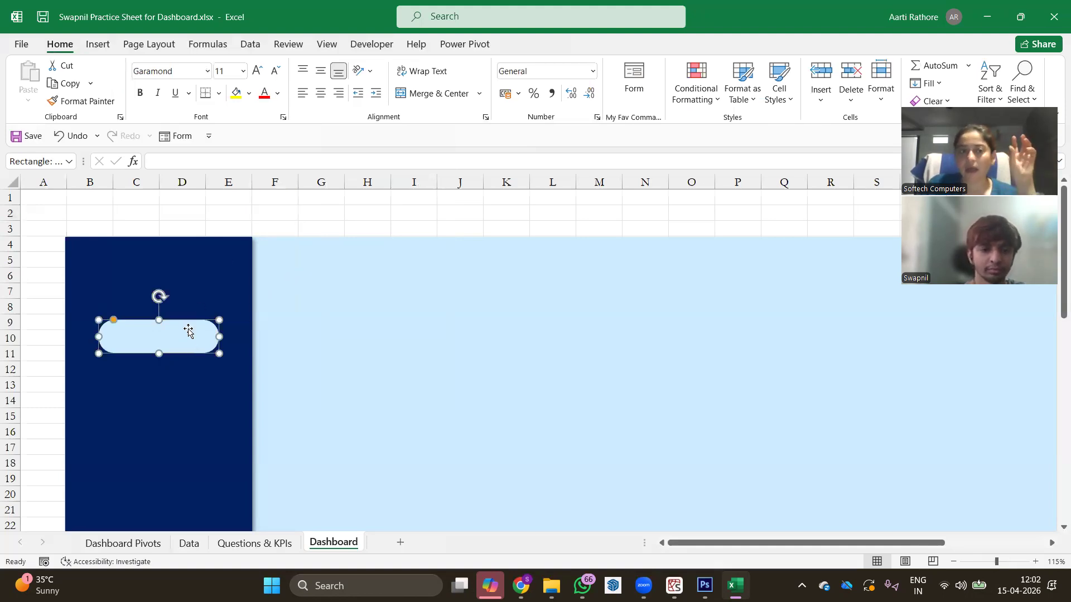
pyautogui.click(374, 68)
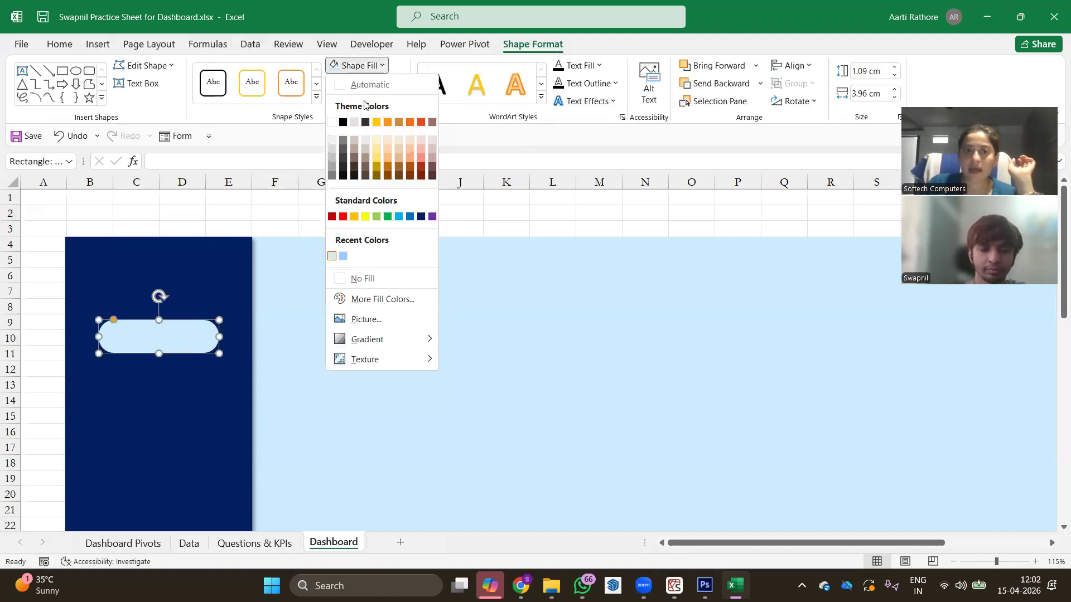
pyautogui.click(332, 122)
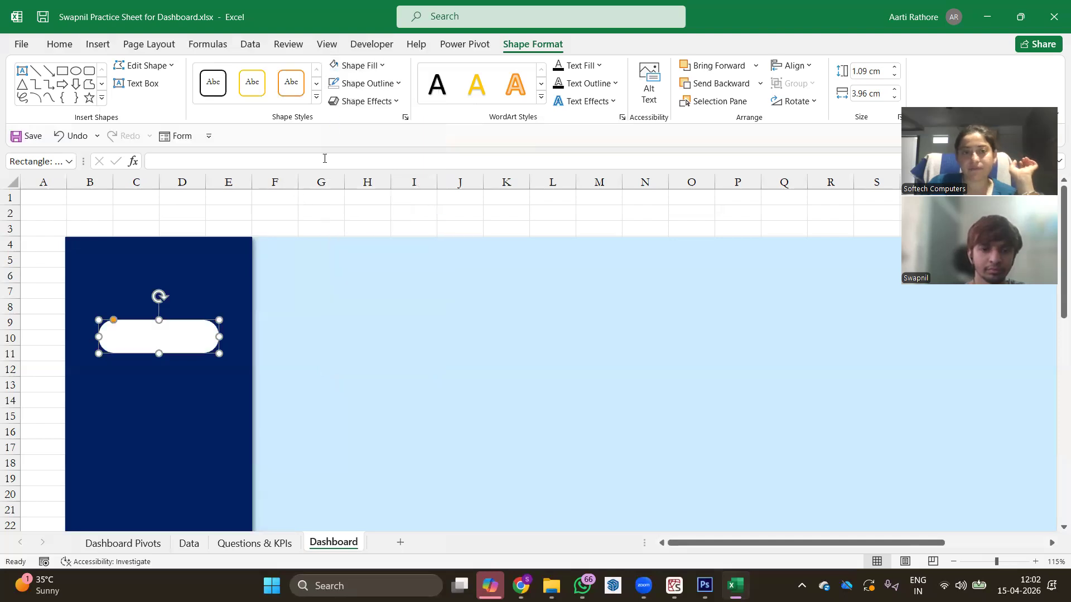
pyautogui.click(377, 296)
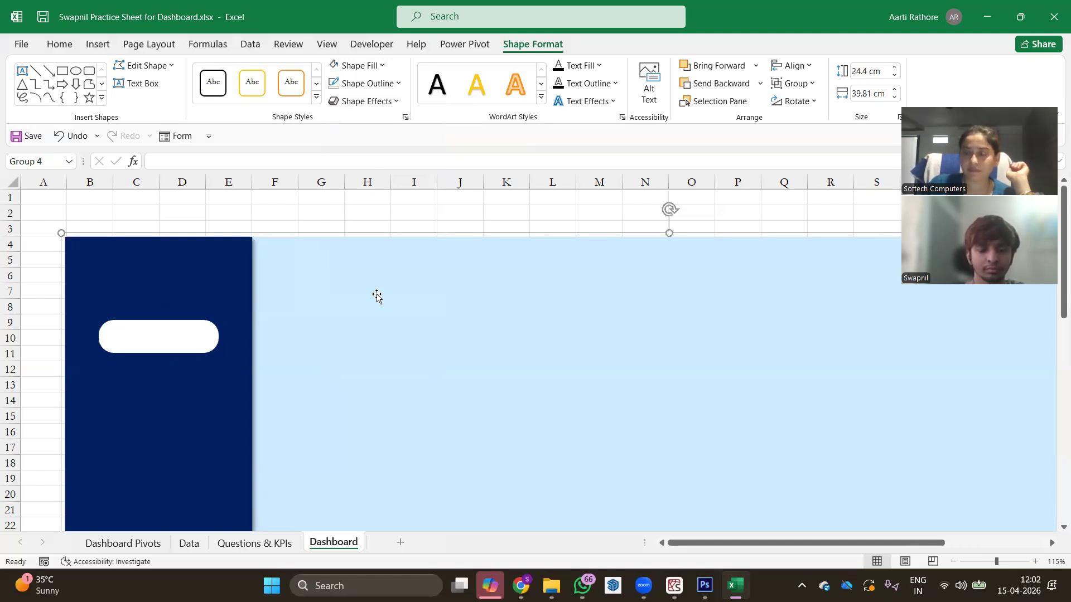
pyautogui.click(112, 342)
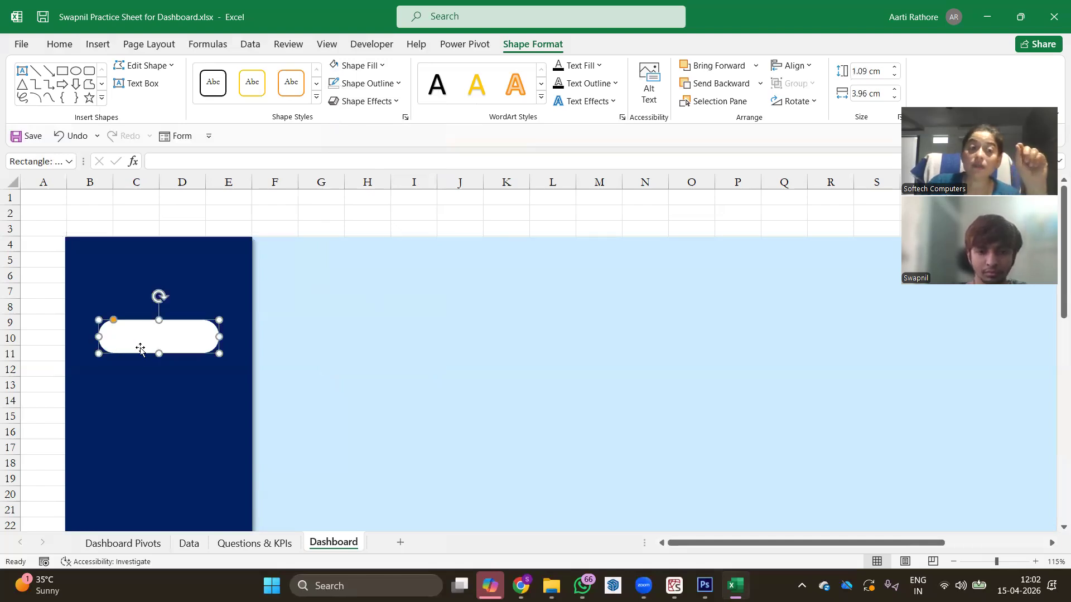
pyautogui.moveTo(159, 354); pyautogui.dragTo(162, 358)
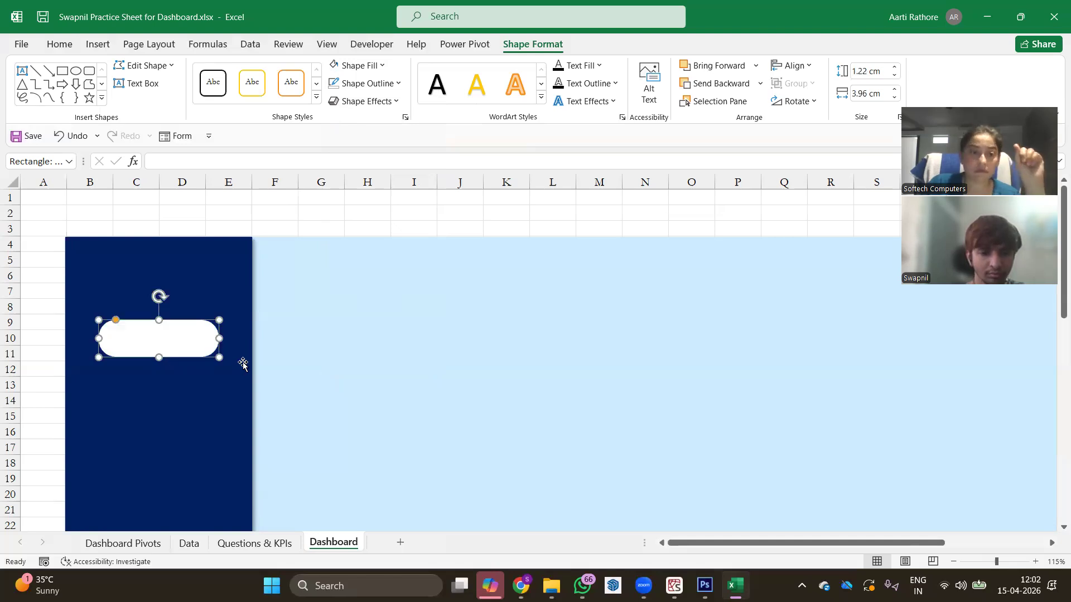
# Step: Link the rounded rectangle's text to the order count with the formula ='Dashboard Pivots'!A6
pyautogui.click(169, 161)
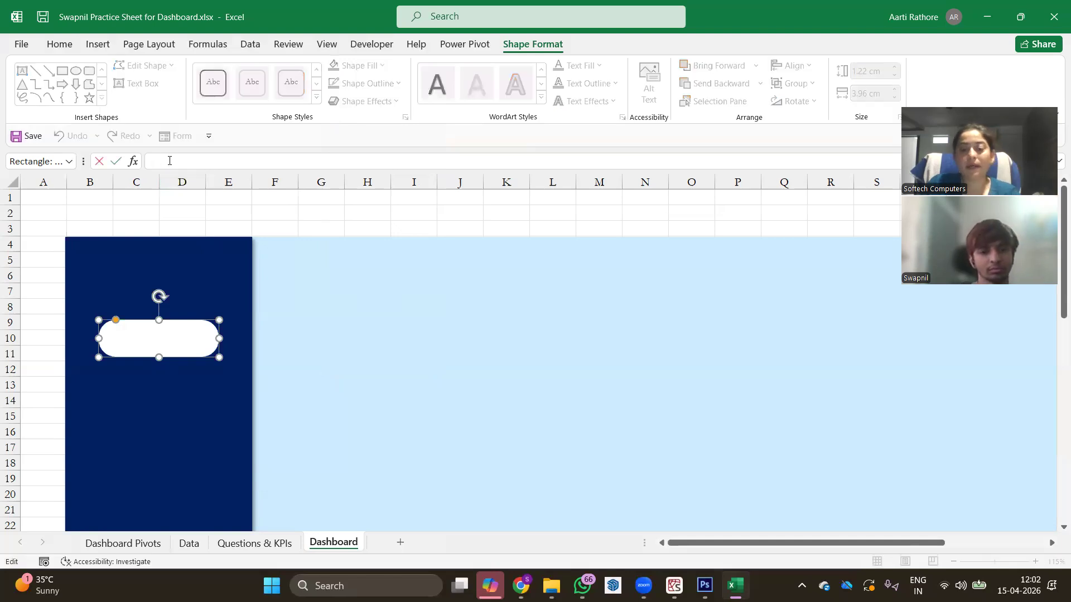
pyautogui.write('=')
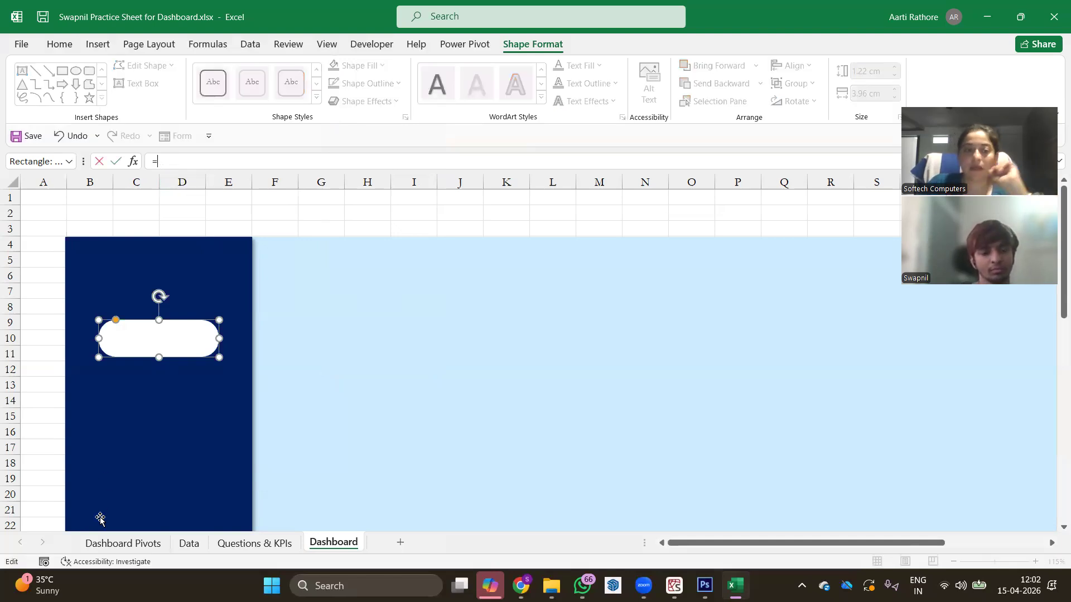
pyautogui.click(111, 544)
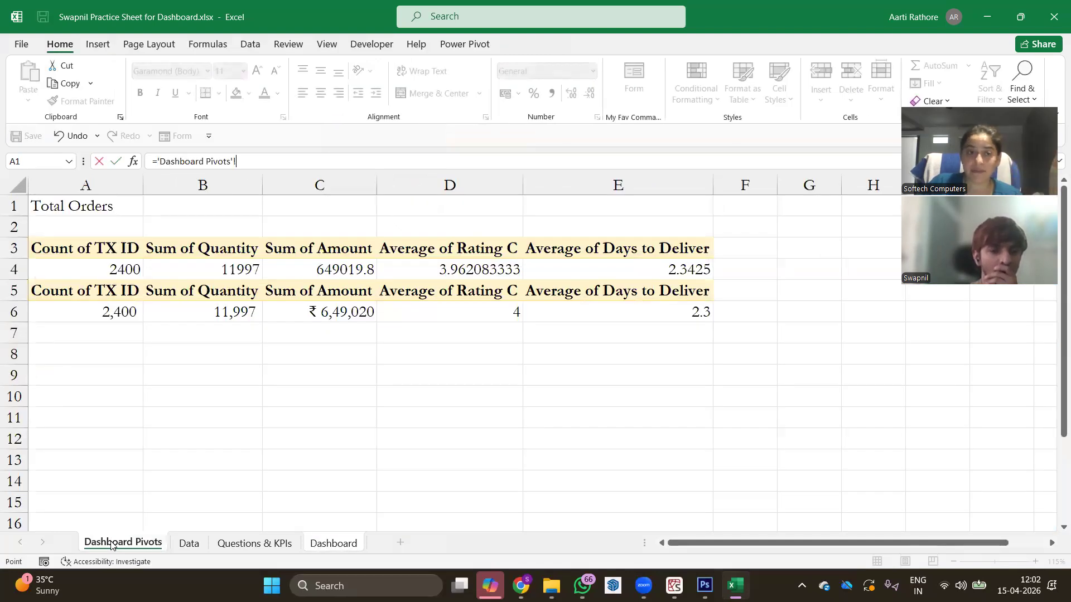
pyautogui.click(102, 312)
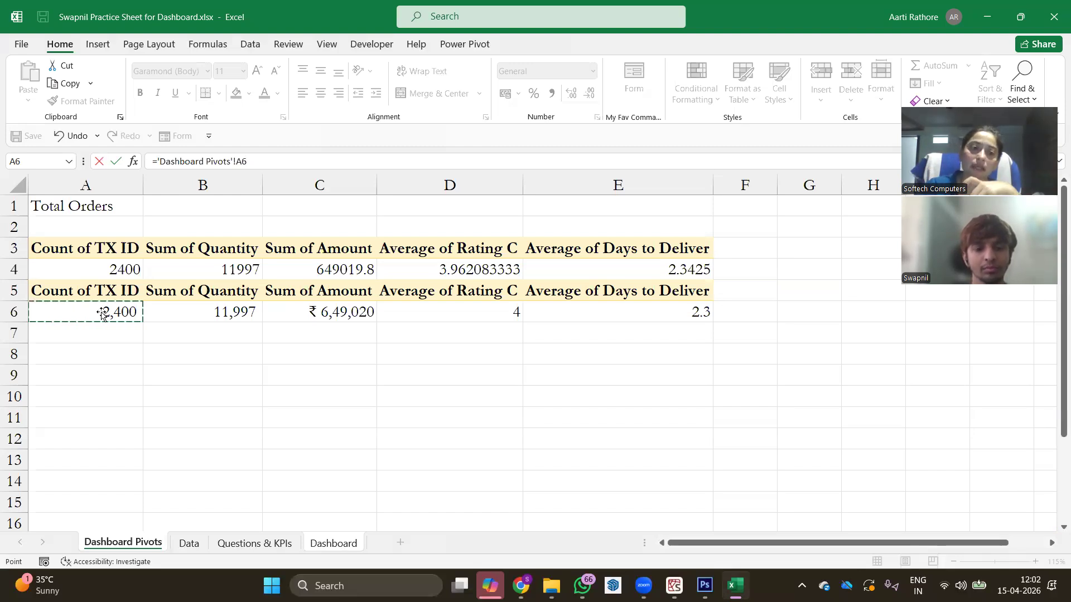
pyautogui.press('Return')
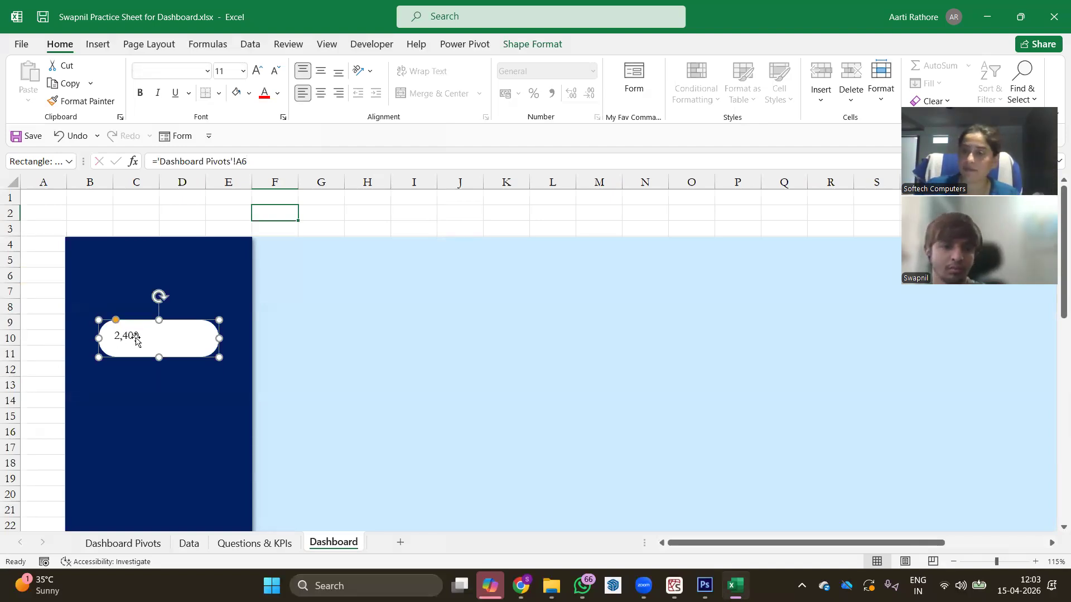
# Step: Make the linked value in the rounded rectangle 24 pt bold and centre it horizontally and vertically
pyautogui.click(136, 338)
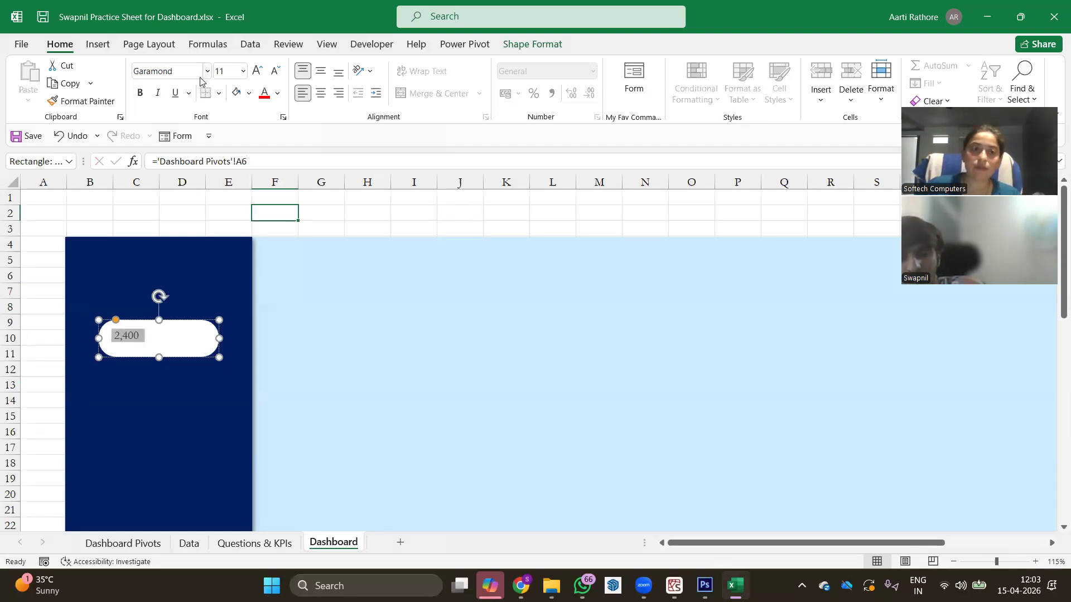
pyautogui.click(258, 71)
pyautogui.click(260, 73)
pyautogui.click(259, 72)
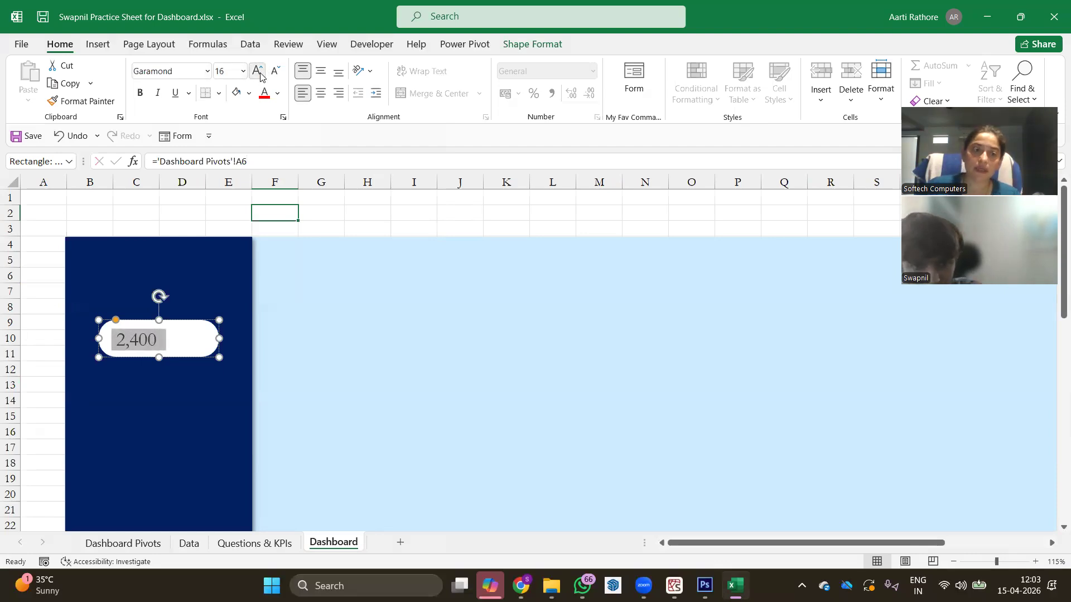
pyautogui.click(258, 72)
pyautogui.click(258, 72)
pyautogui.click(258, 72)
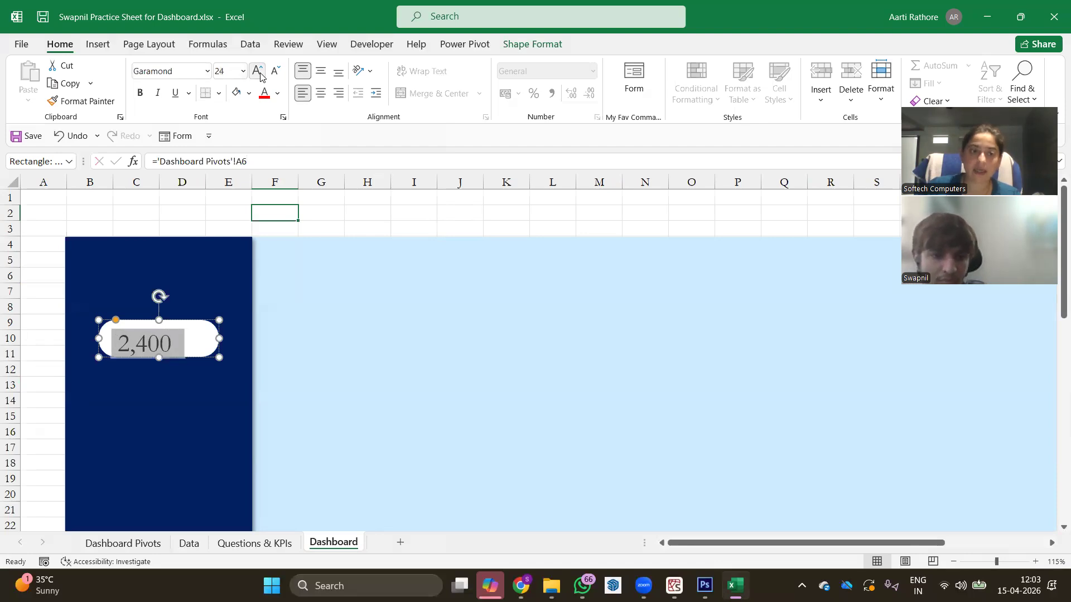
pyautogui.click(140, 93)
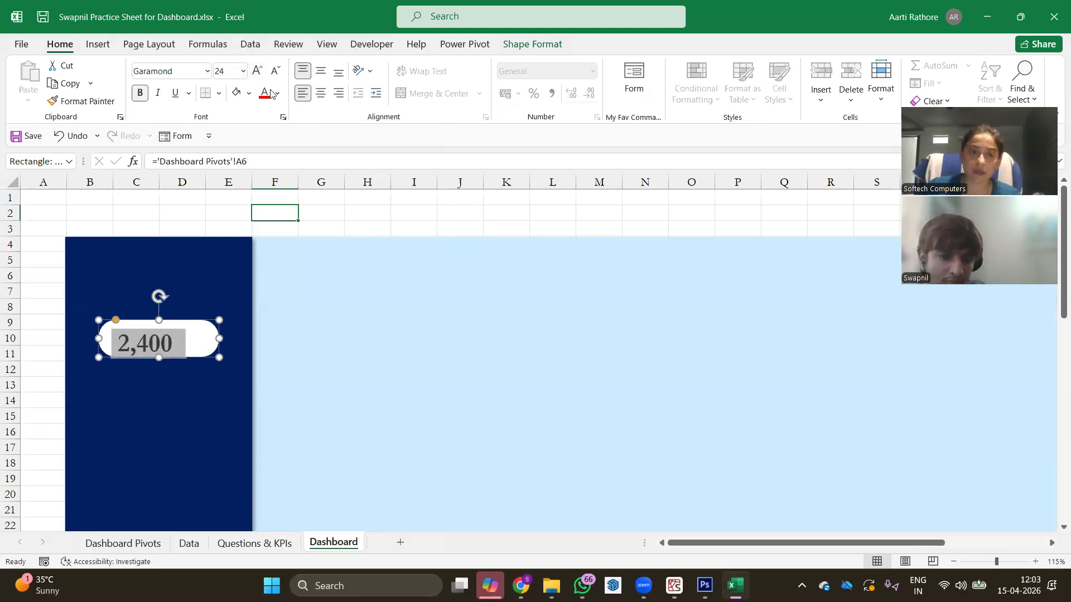
pyautogui.click(320, 94)
pyautogui.click(321, 71)
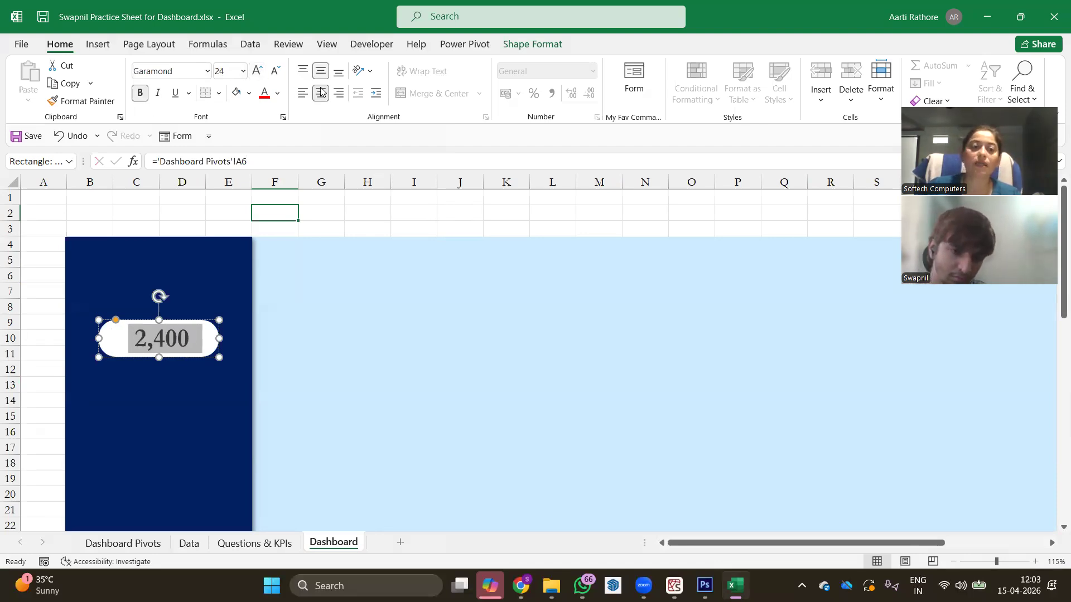
# Step: Change the font of the linked value in the rounded rectangle to Calibri
pyautogui.click(205, 73)
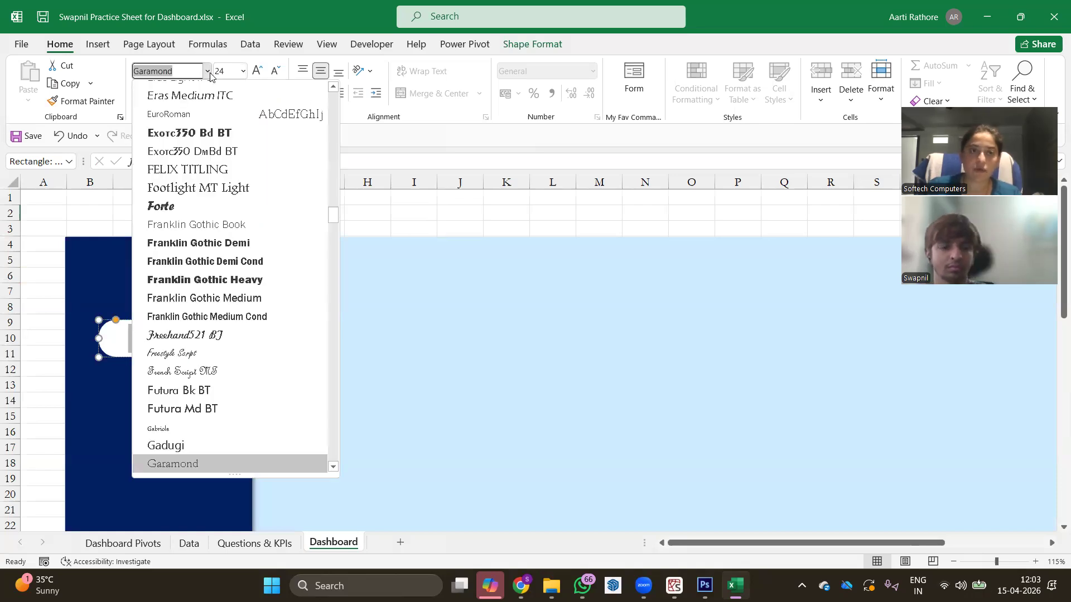
pyautogui.scroll(-6, 235, 304)
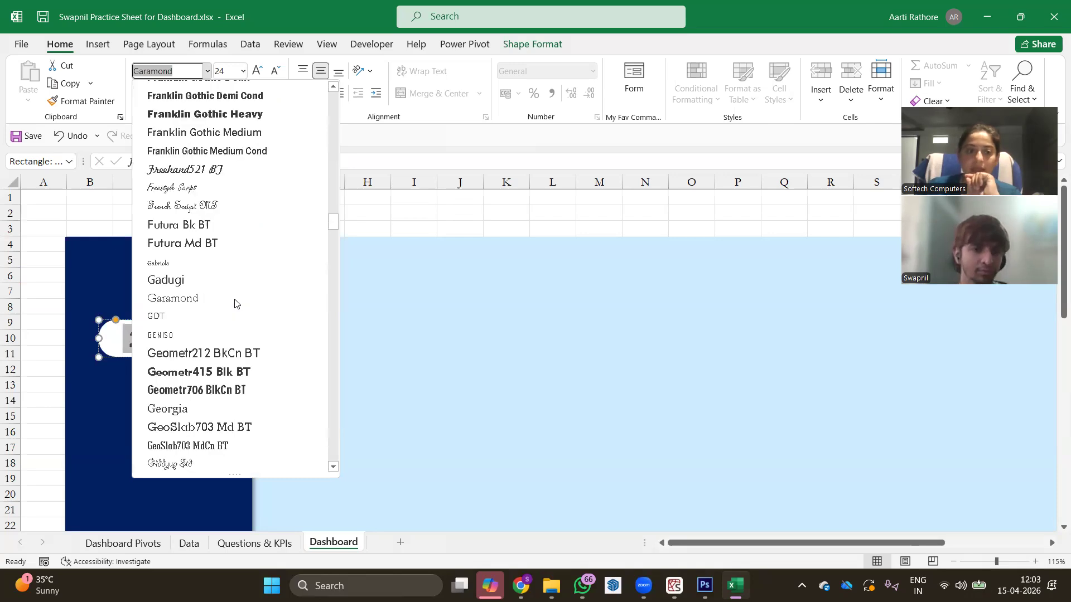
pyautogui.scroll(-5, 235, 304)
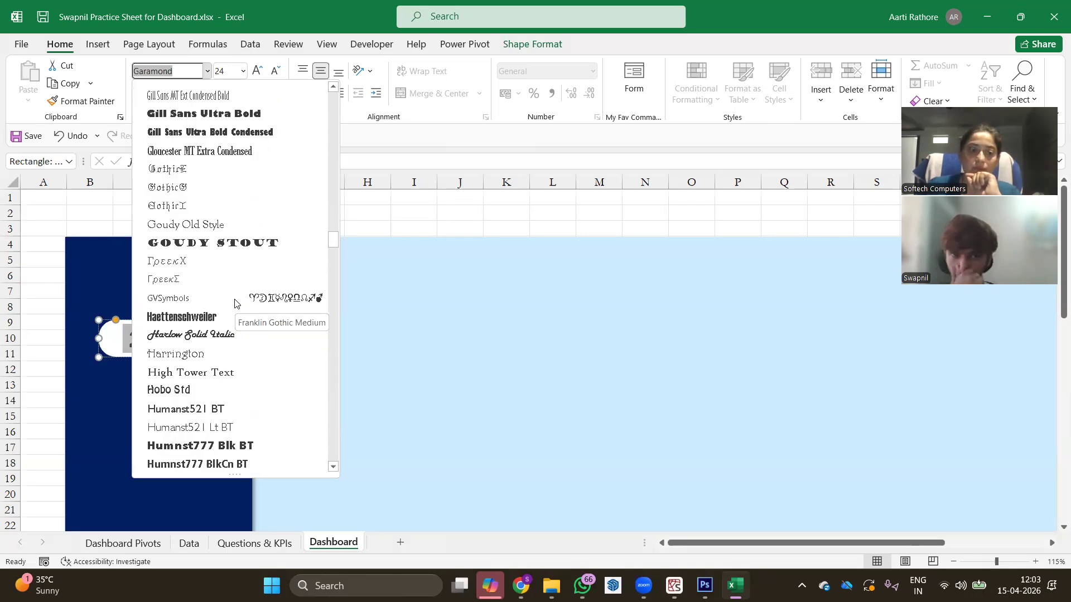
pyautogui.scroll(-5, 234, 304)
pyautogui.scroll(9, 228, 407)
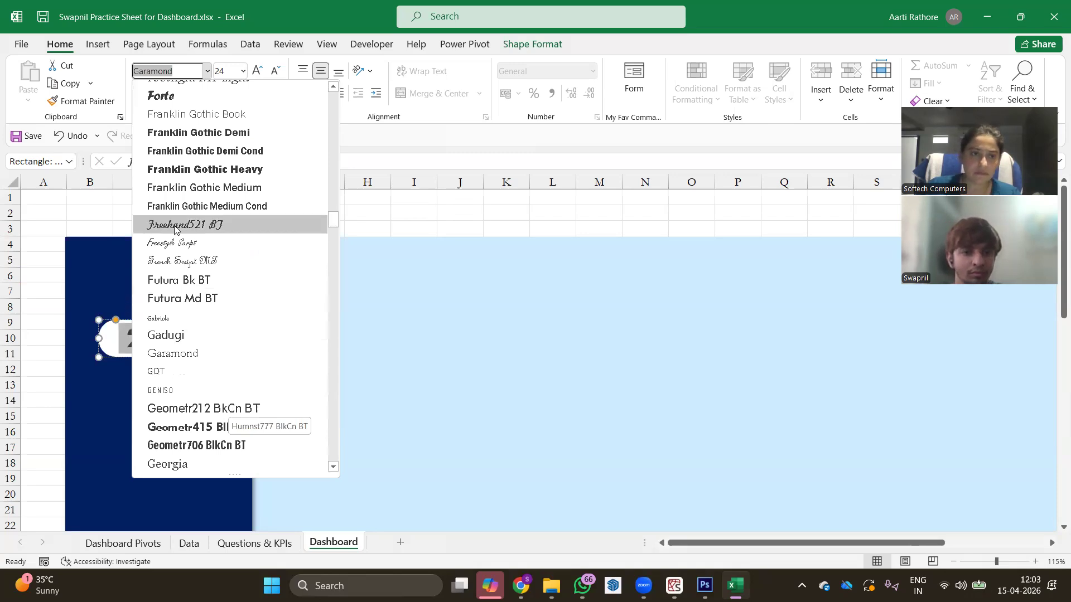
pyautogui.scroll(6, 175, 229)
pyautogui.write('Calibri')
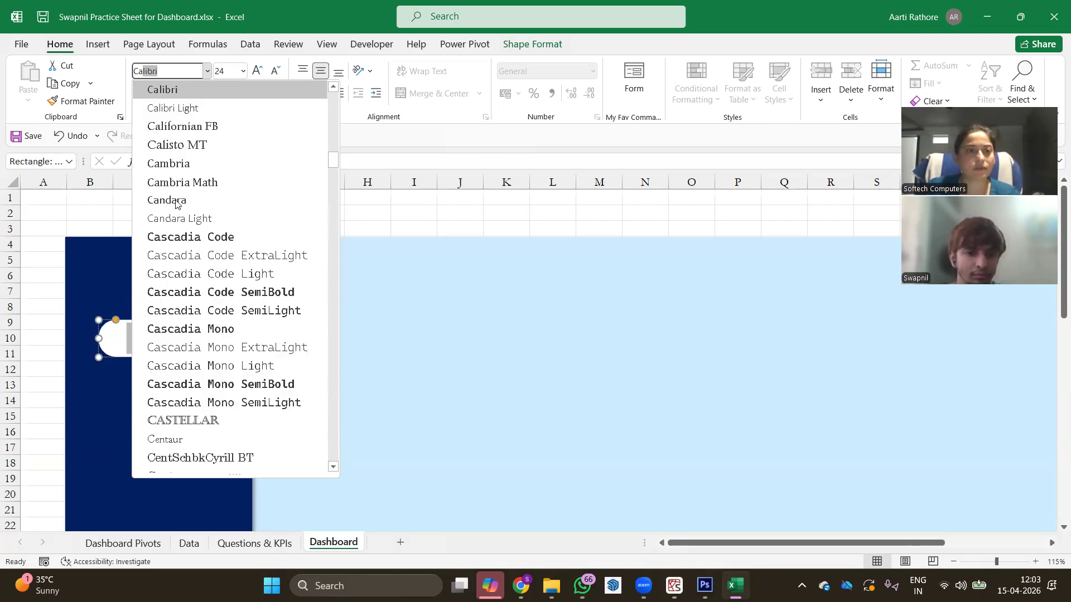
pyautogui.click(203, 90)
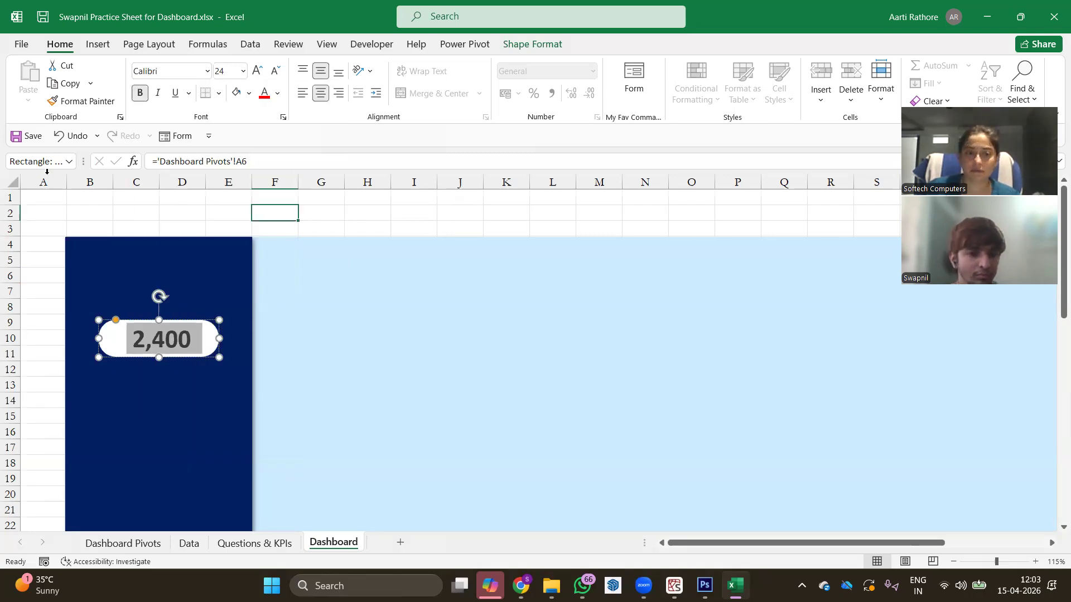
# Step: Change the font colour of the linked order count in the rounded rectangle to white
pyautogui.hotkey('alt', 'Tab')
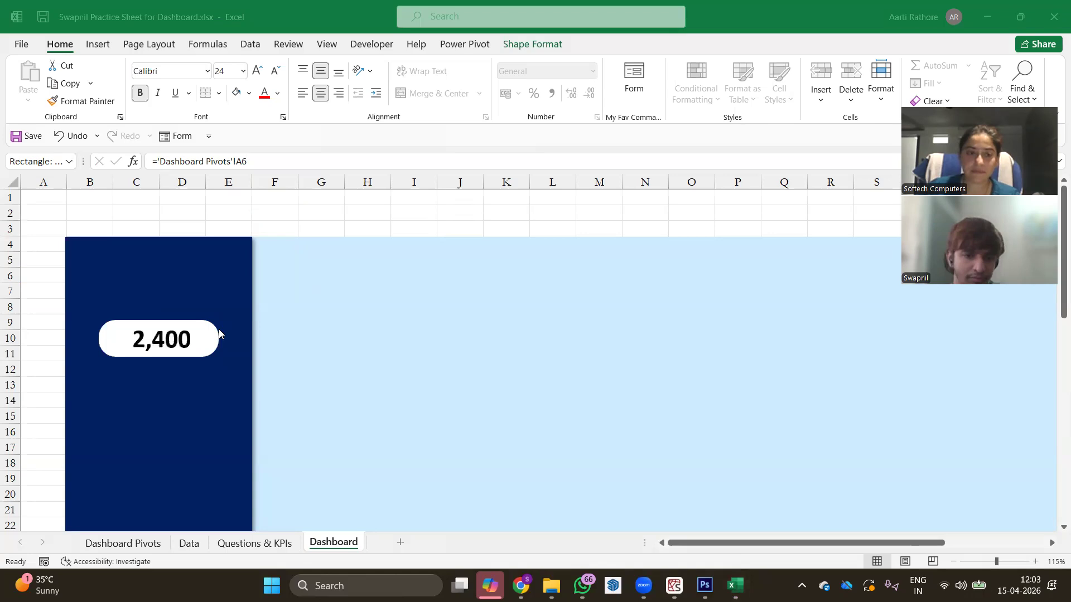
pyautogui.click(152, 341)
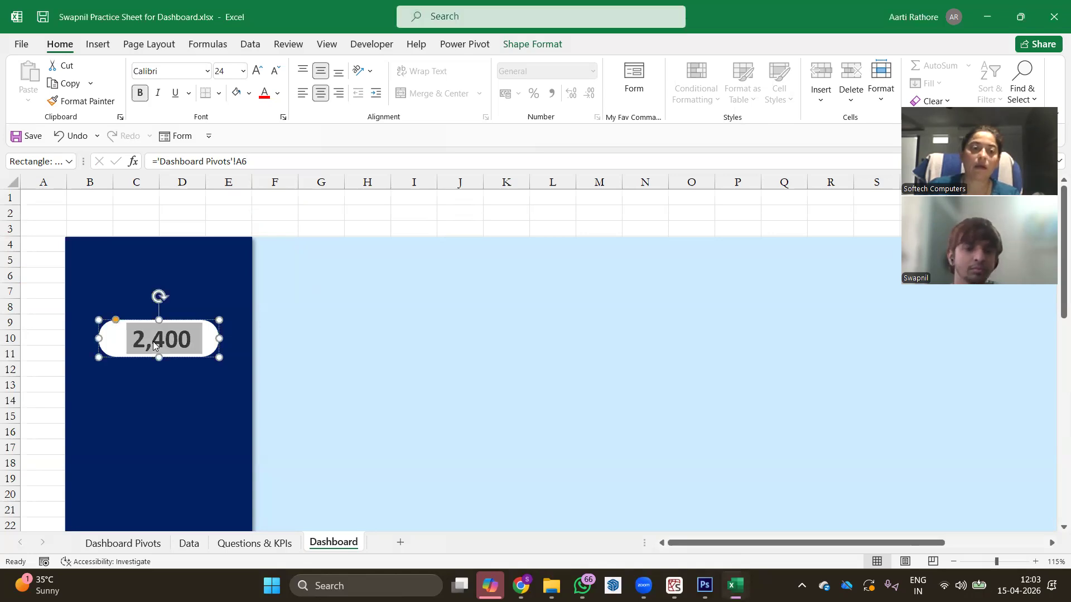
pyautogui.click(120, 346)
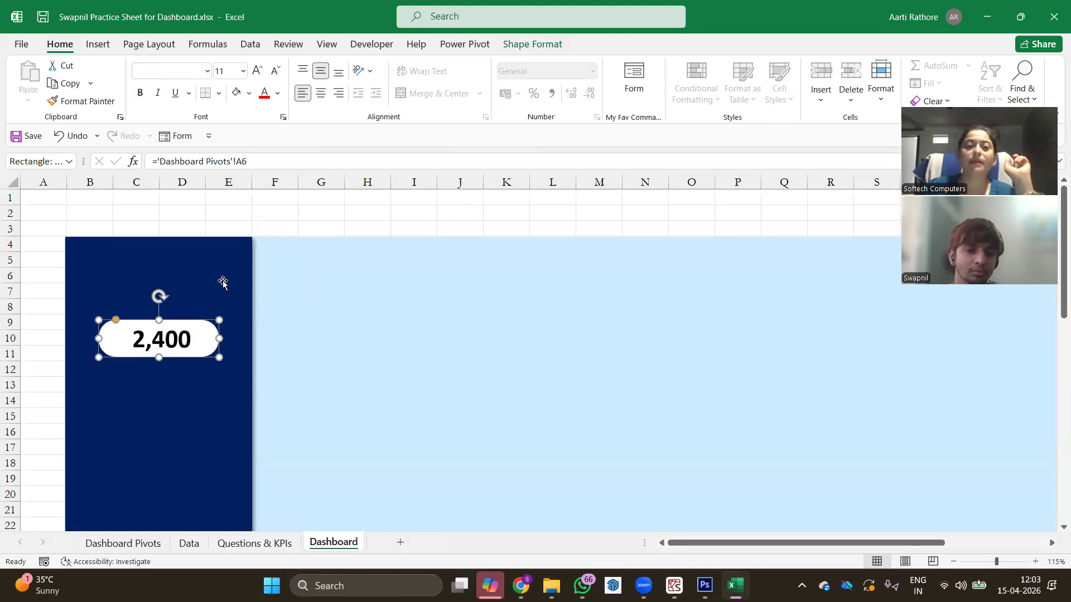
pyautogui.click(163, 343)
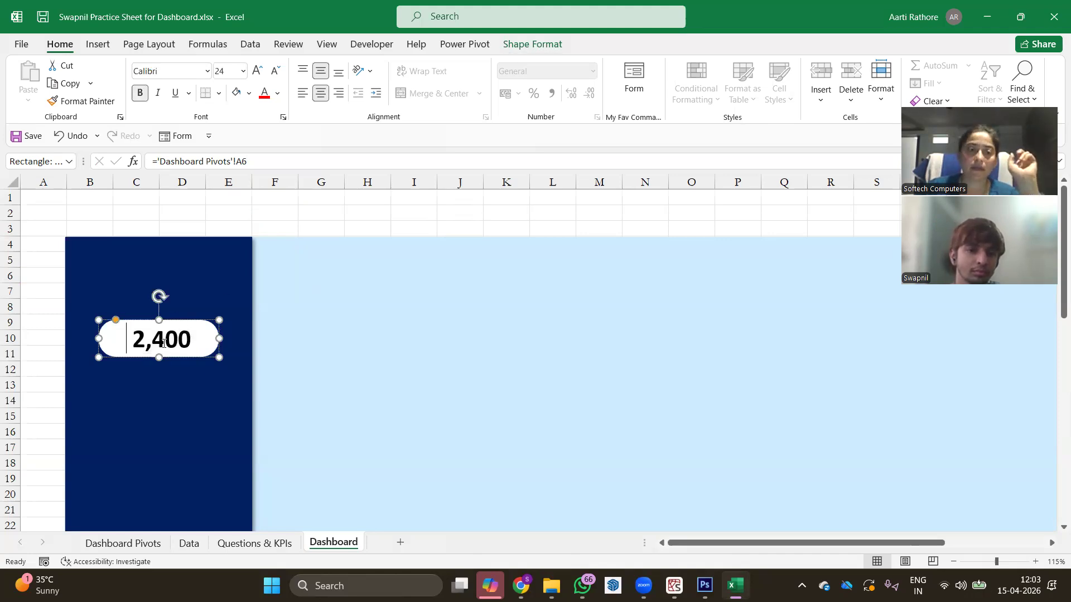
pyautogui.hotkey('ctrl', 'a')
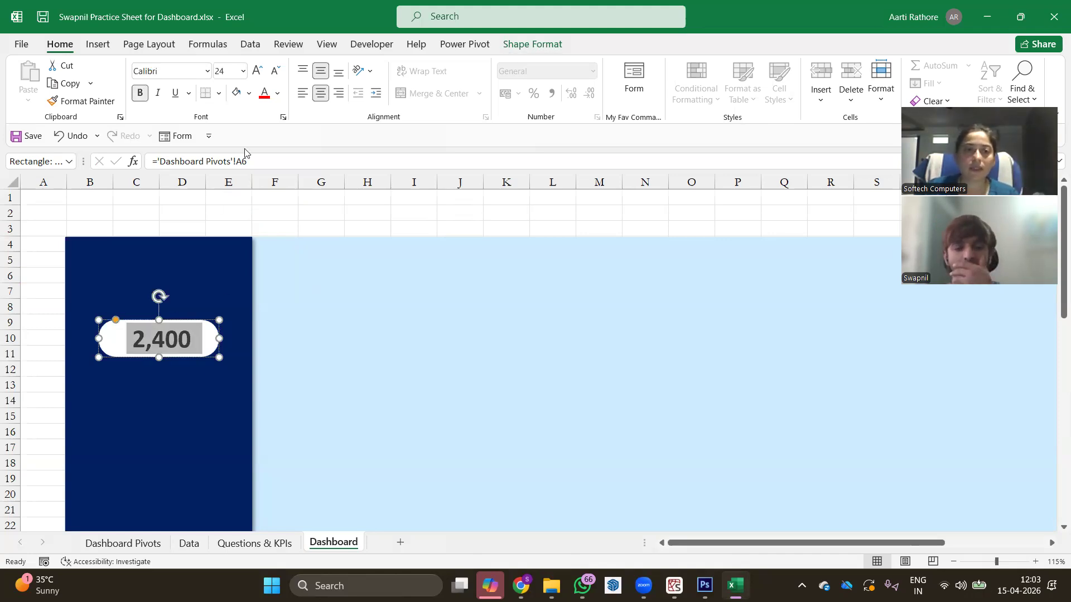
pyautogui.click(277, 94)
pyautogui.click(262, 150)
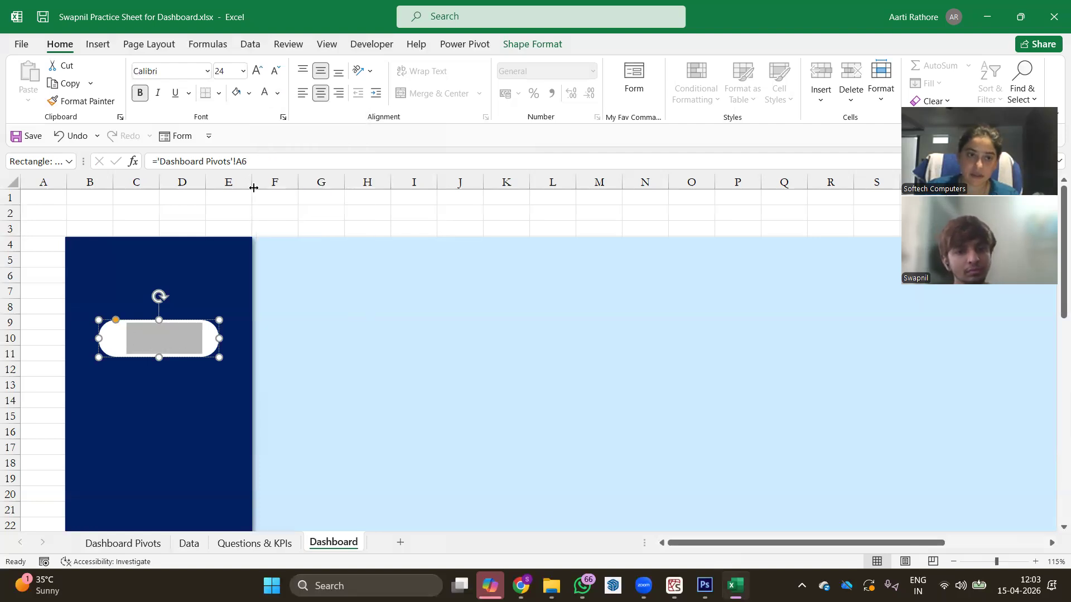
pyautogui.click(136, 350)
pyautogui.click(114, 347)
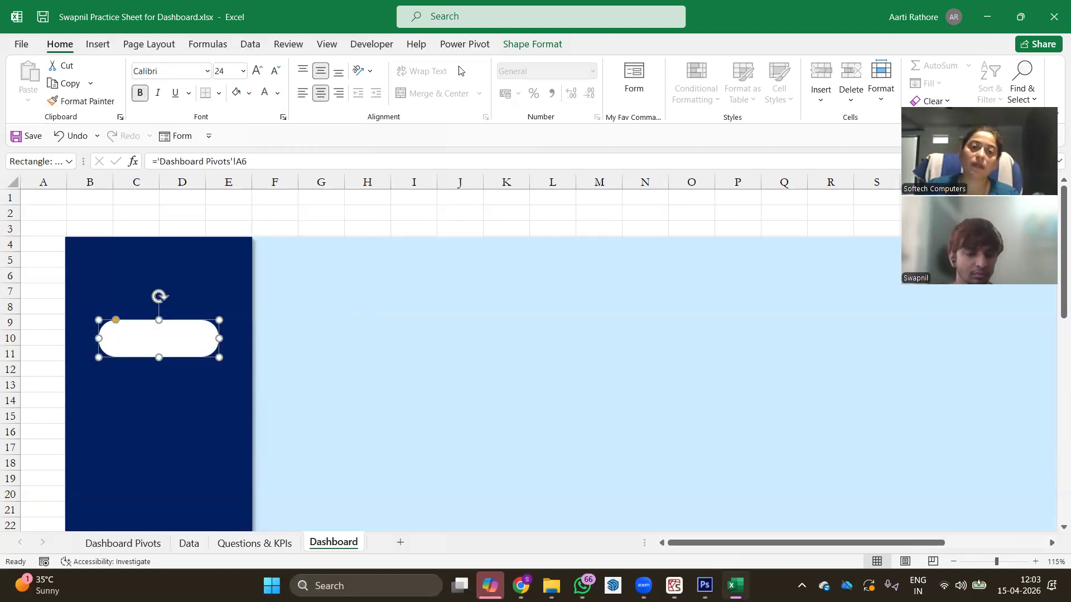
# Step: Remove the rounded rectangle's fill so that only its linked value shows on the dark blue sidebar
pyautogui.click(532, 45)
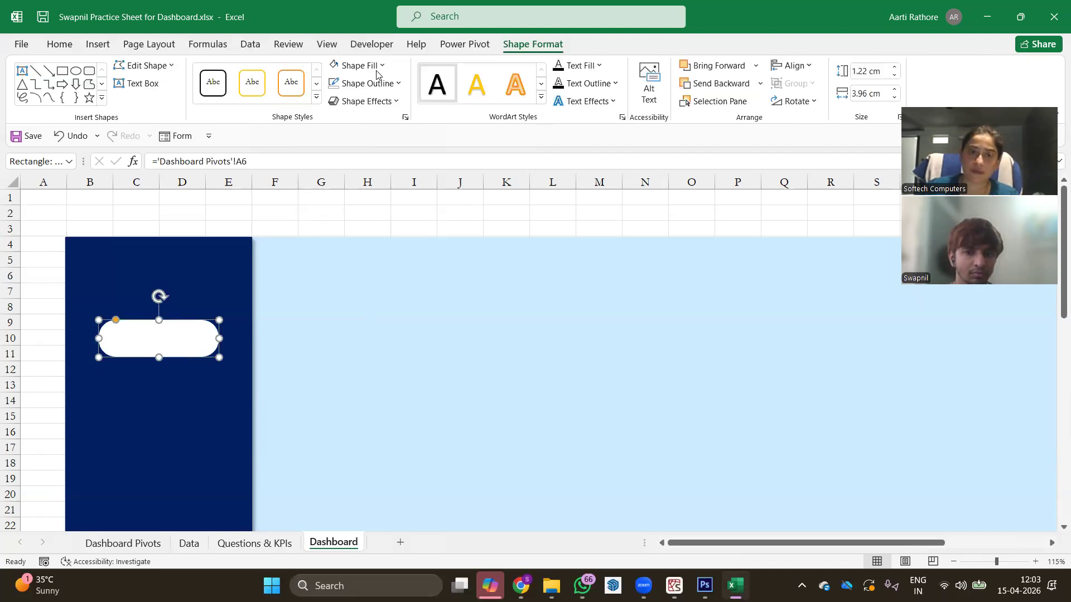
pyautogui.click(383, 66)
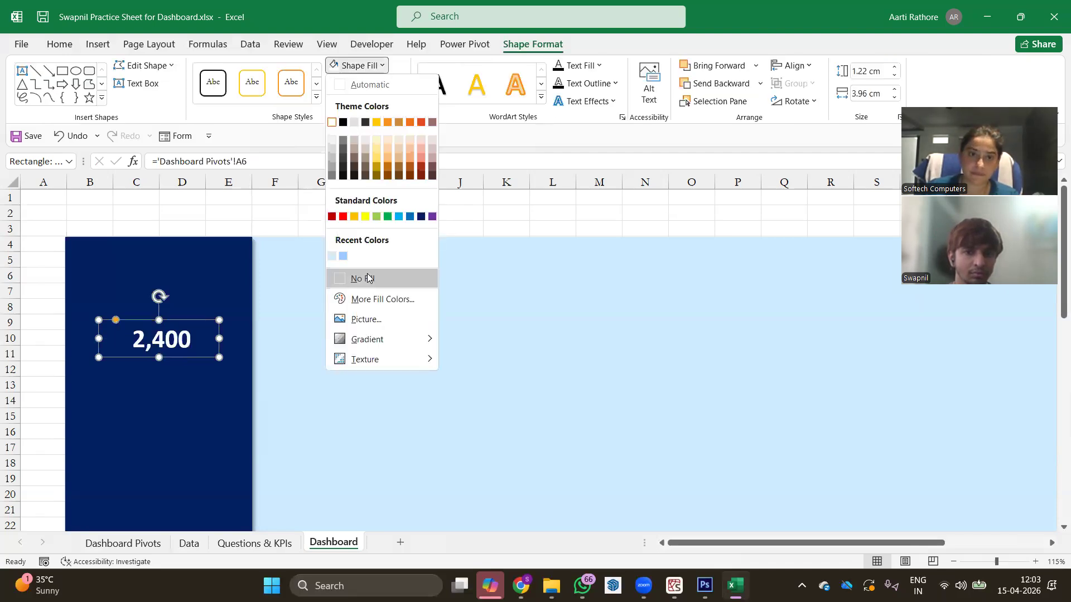
pyautogui.click(366, 277)
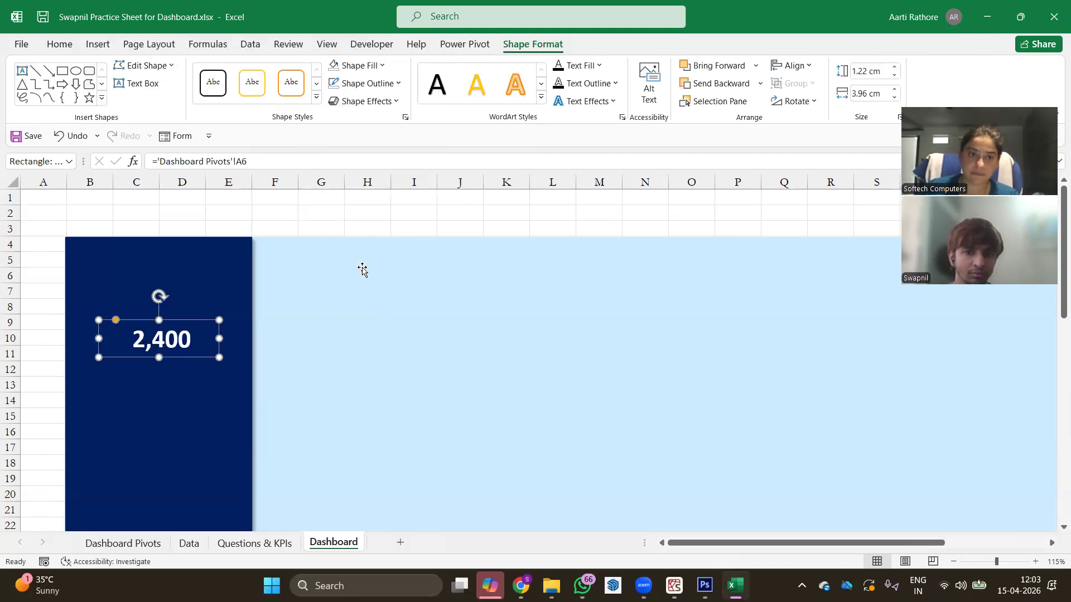
pyautogui.click(302, 219)
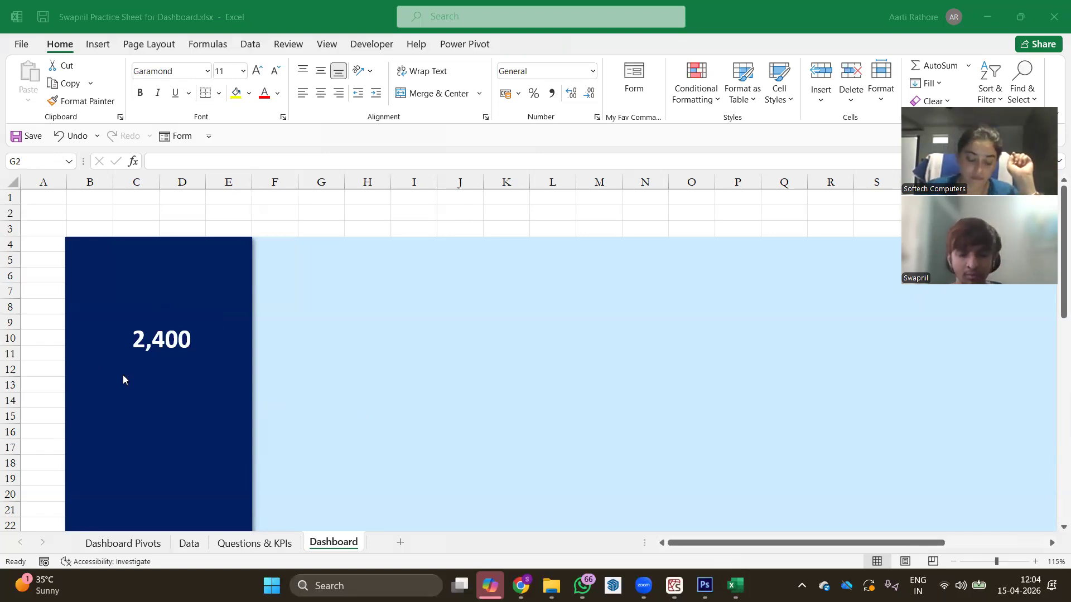
pyautogui.click(116, 293)
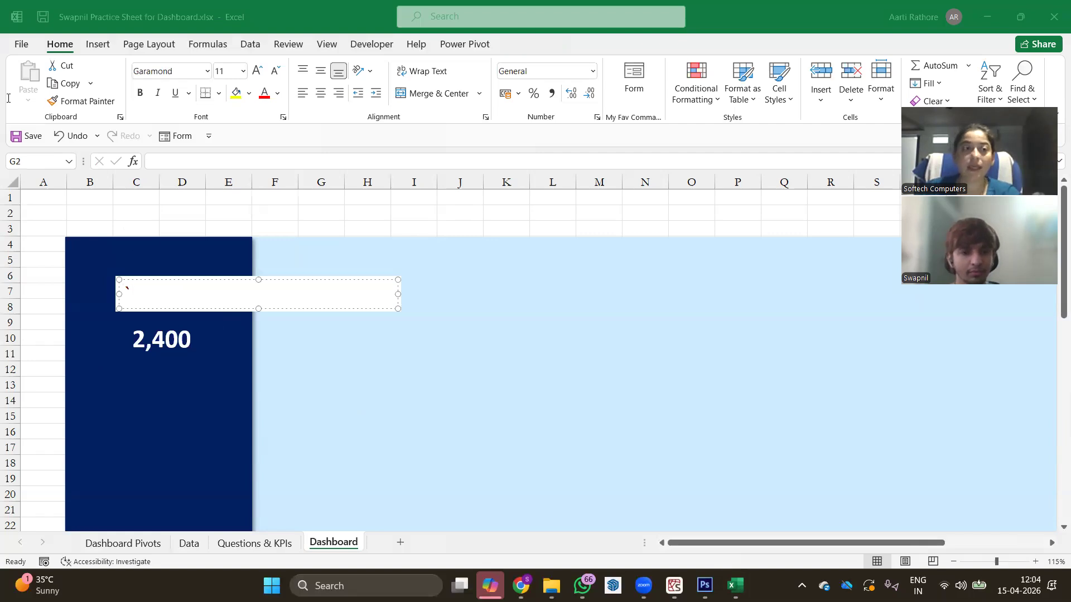
pyautogui.click(170, 315)
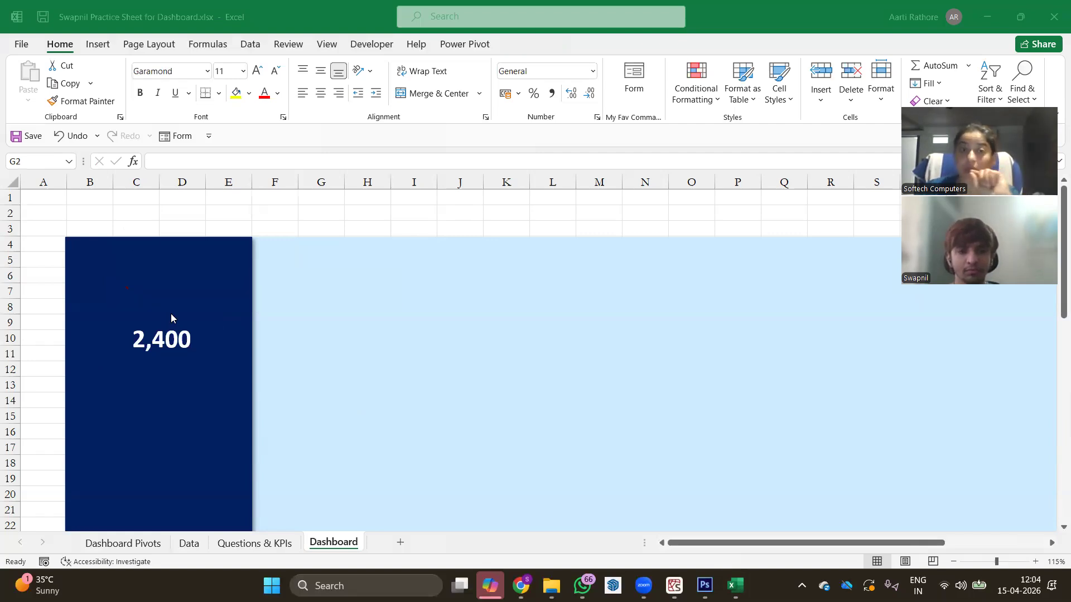
# Step: Insert a text box reading "Total Orders" just above the 2,400 value, about 2.85 cm wide and 0.7 cm high
pyautogui.click(102, 46)
pyautogui.click(98, 45)
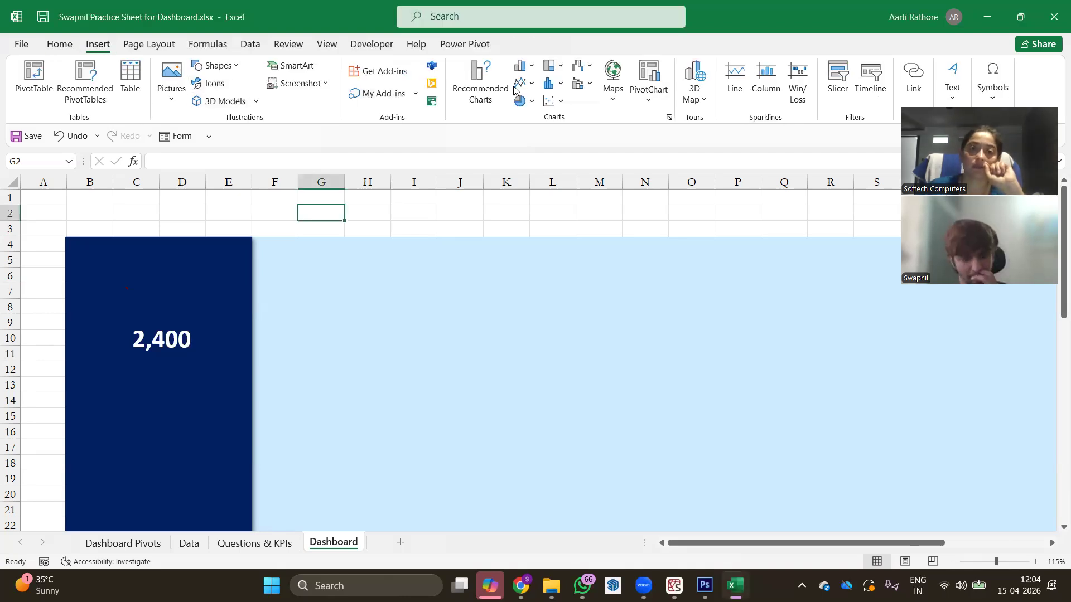
pyautogui.click(952, 84)
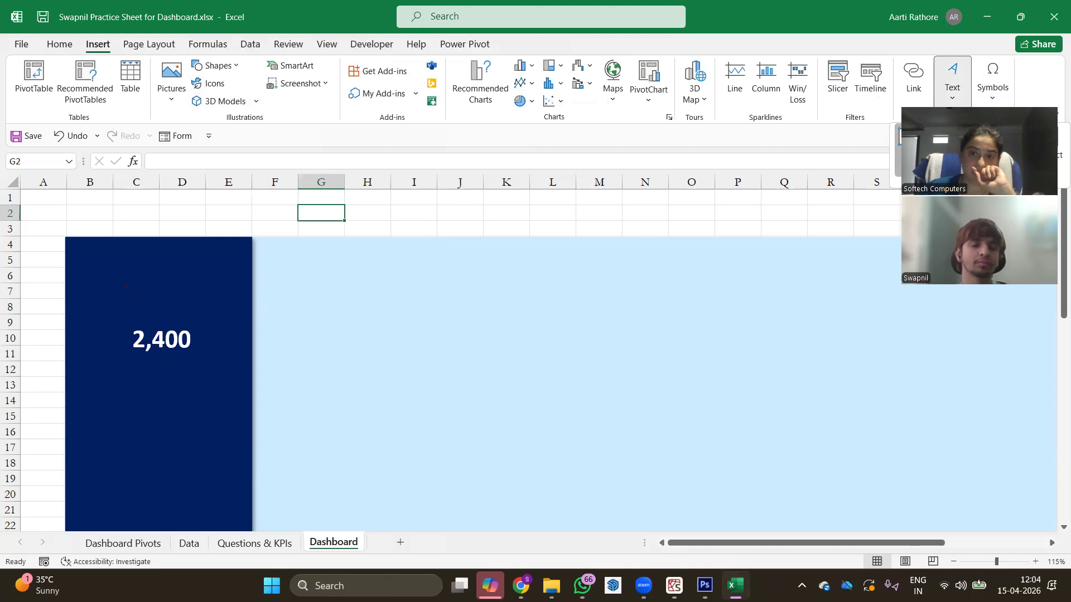
pyautogui.click(931, 129)
pyautogui.moveTo(121, 305); pyautogui.dragTo(208, 323)
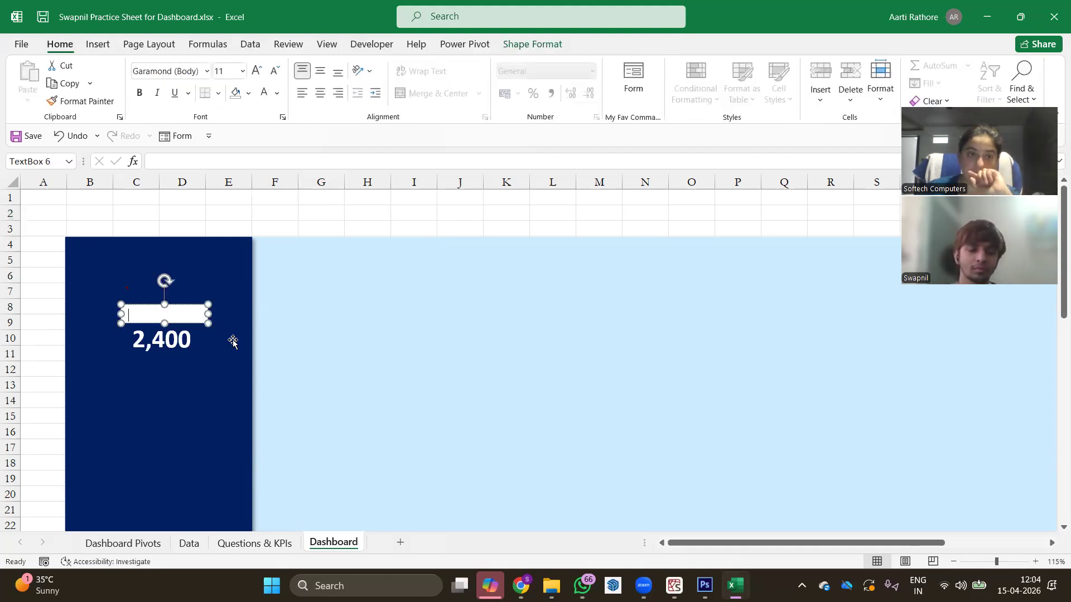
pyautogui.write('T')
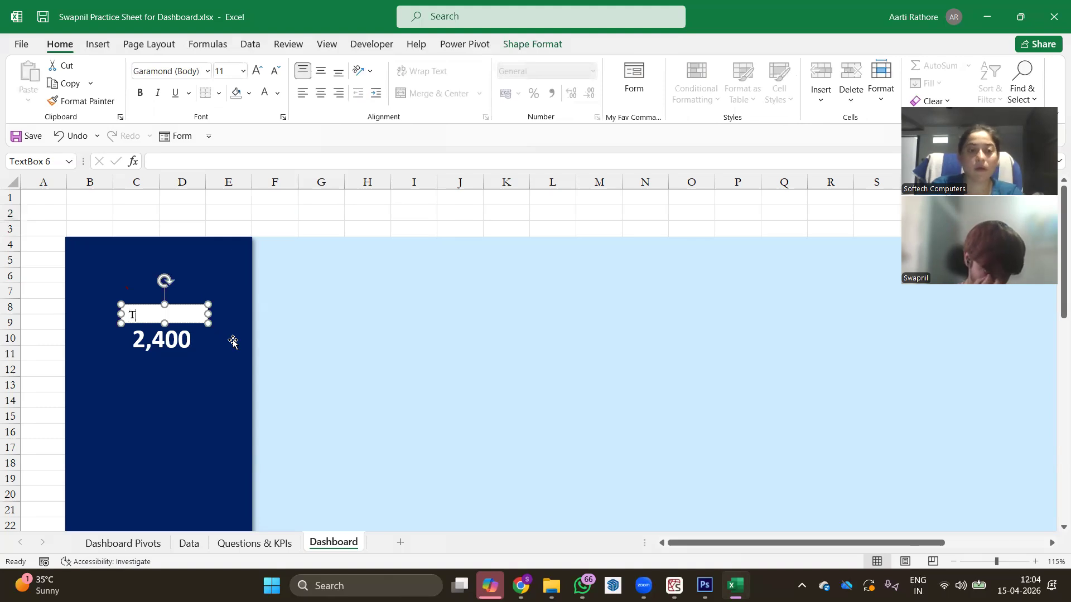
pyautogui.write('otal Orders')
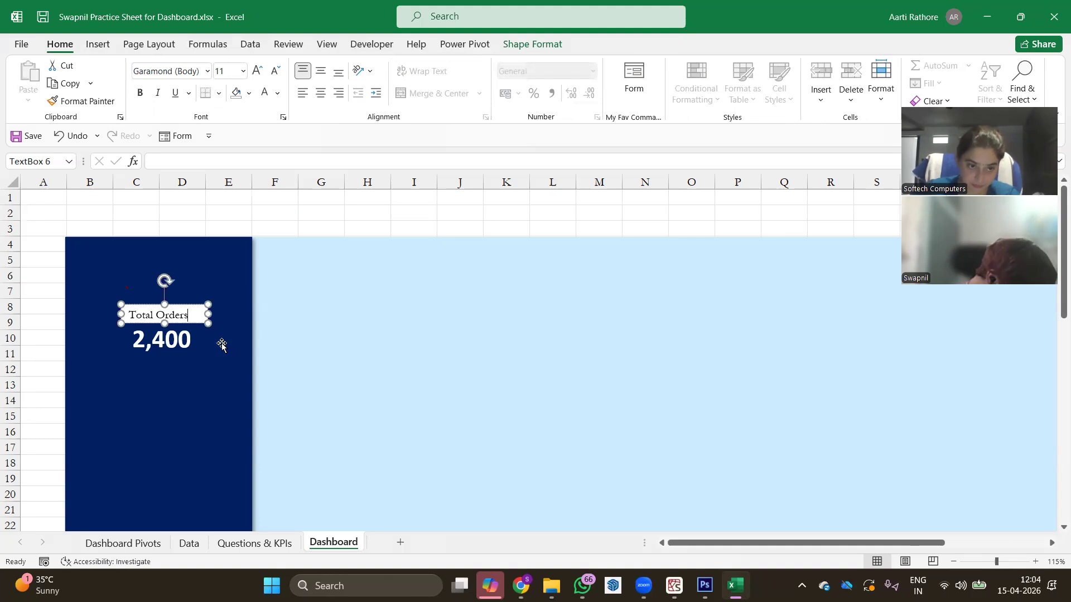
pyautogui.tripleClick(163, 325)
pyautogui.press('Escape')
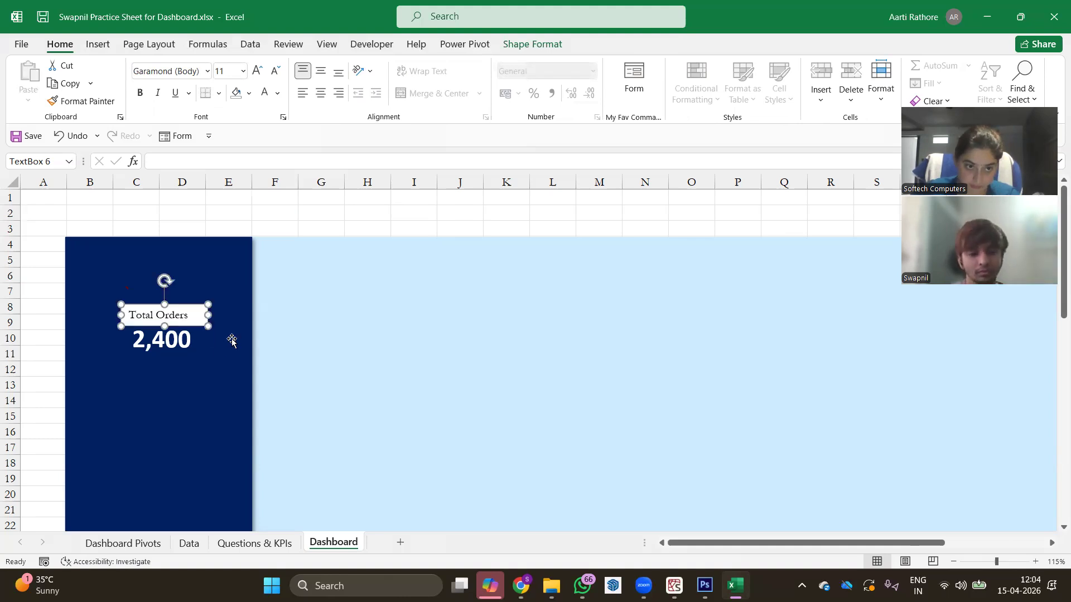
# Step: Remove the fill from the "Total Orders" text box
pyautogui.click(277, 325)
pyautogui.click(185, 307)
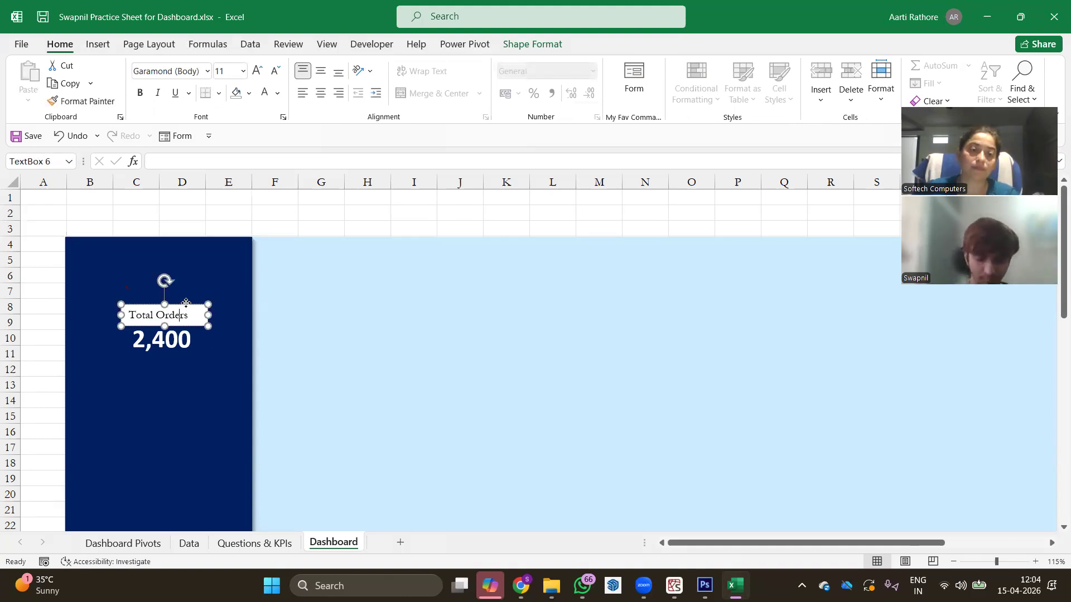
pyautogui.keyDown('ctrl'); pyautogui.click(178, 341); pyautogui.keyUp('ctrl')
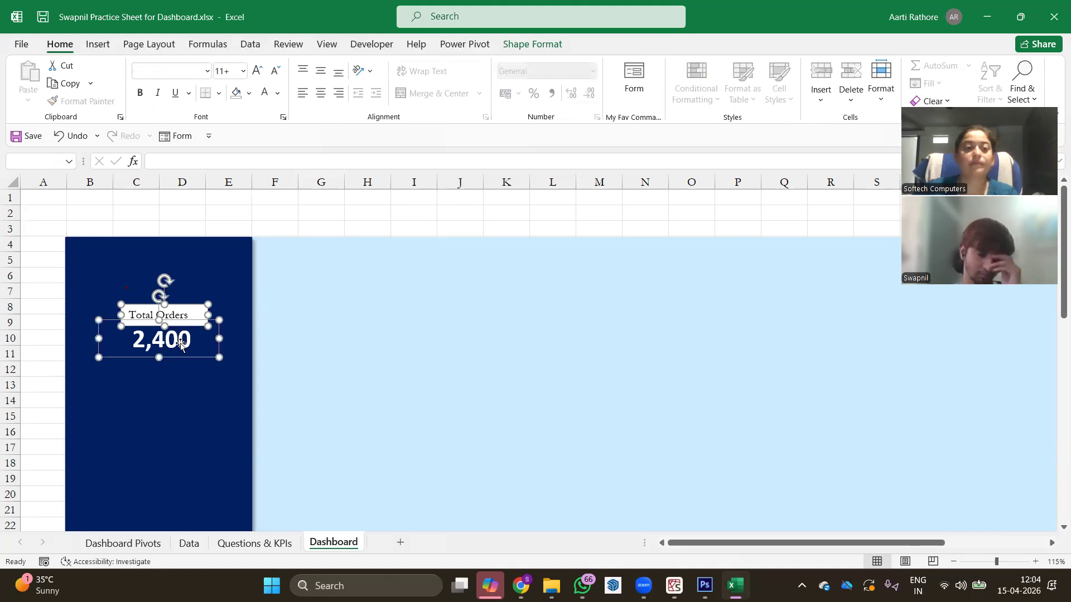
pyautogui.click(201, 264)
pyautogui.click(173, 315)
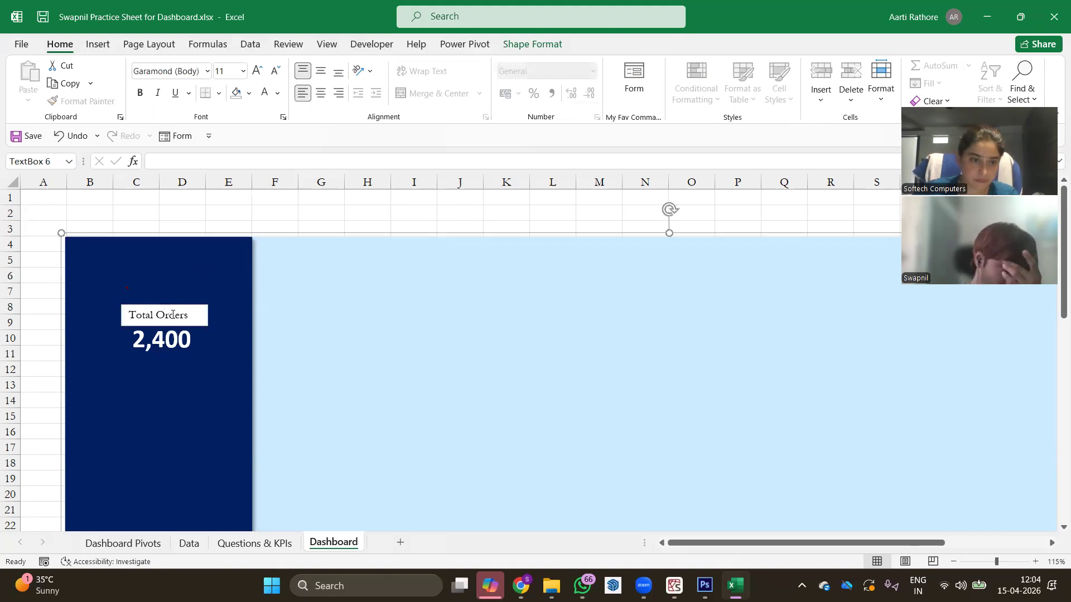
pyautogui.click(530, 44)
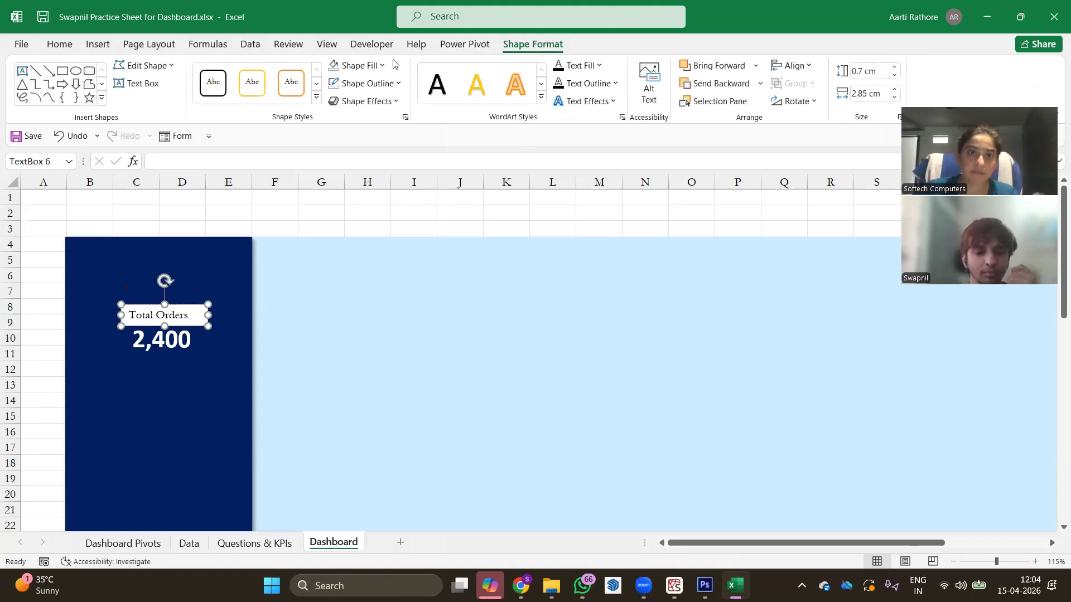
pyautogui.click(333, 67)
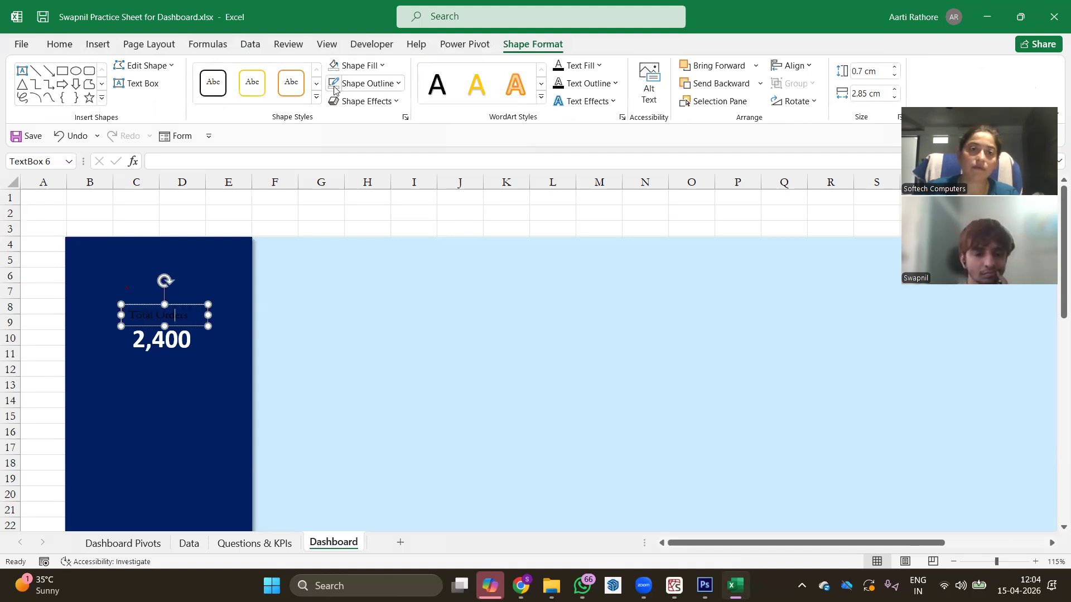
# Step: Change the text fill of the whole "Total Orders" label to white
pyautogui.click(576, 66)
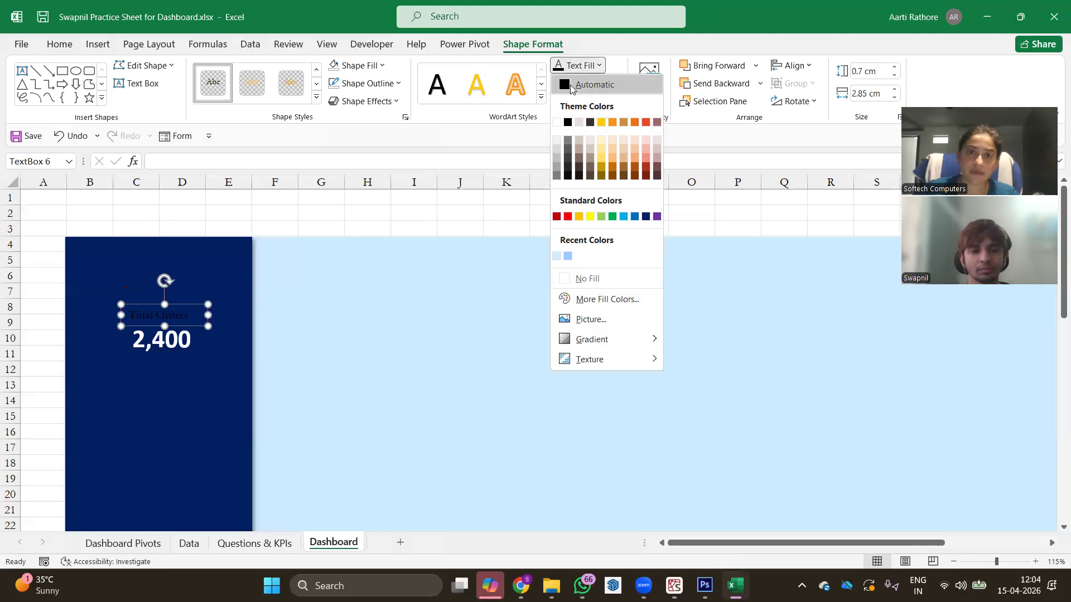
pyautogui.click(556, 123)
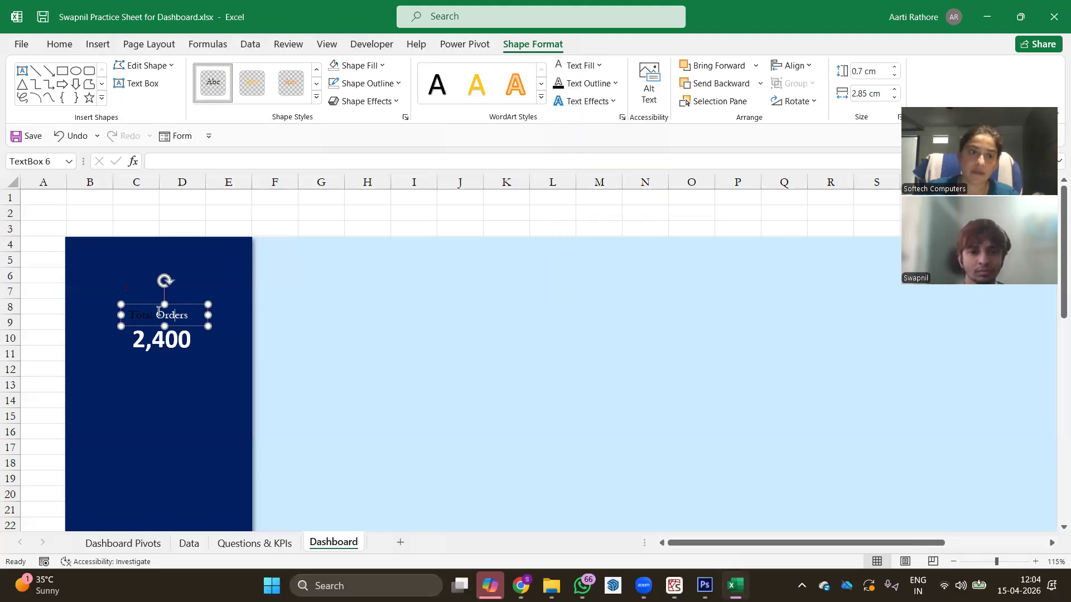
pyautogui.tripleClick(137, 315)
pyautogui.click(558, 66)
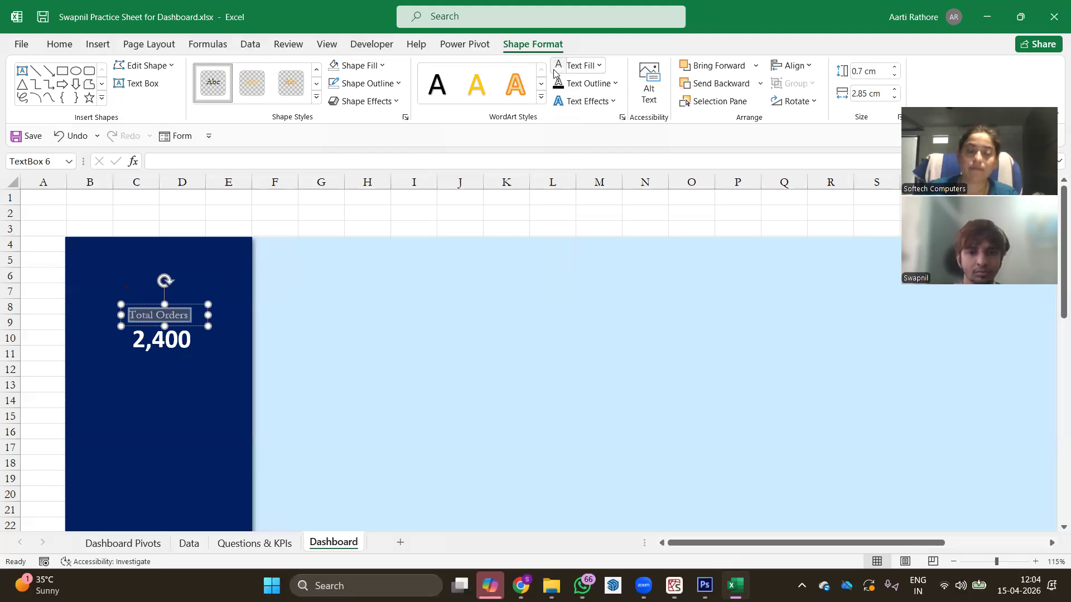
# Step: Make the "Total Orders" label bold and change its font to Calibri
pyautogui.click(60, 44)
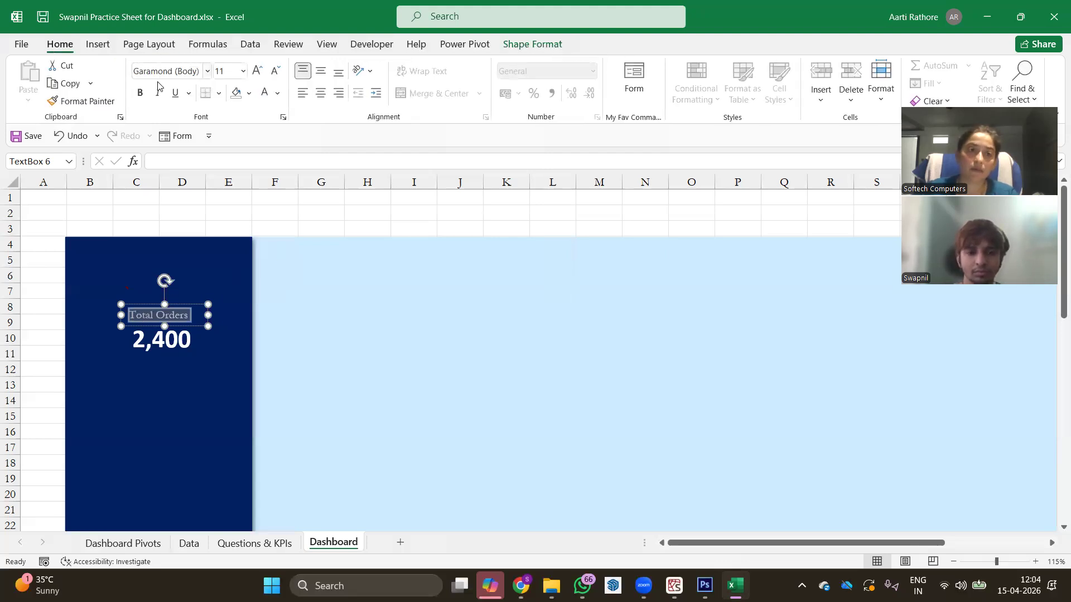
pyautogui.click(140, 92)
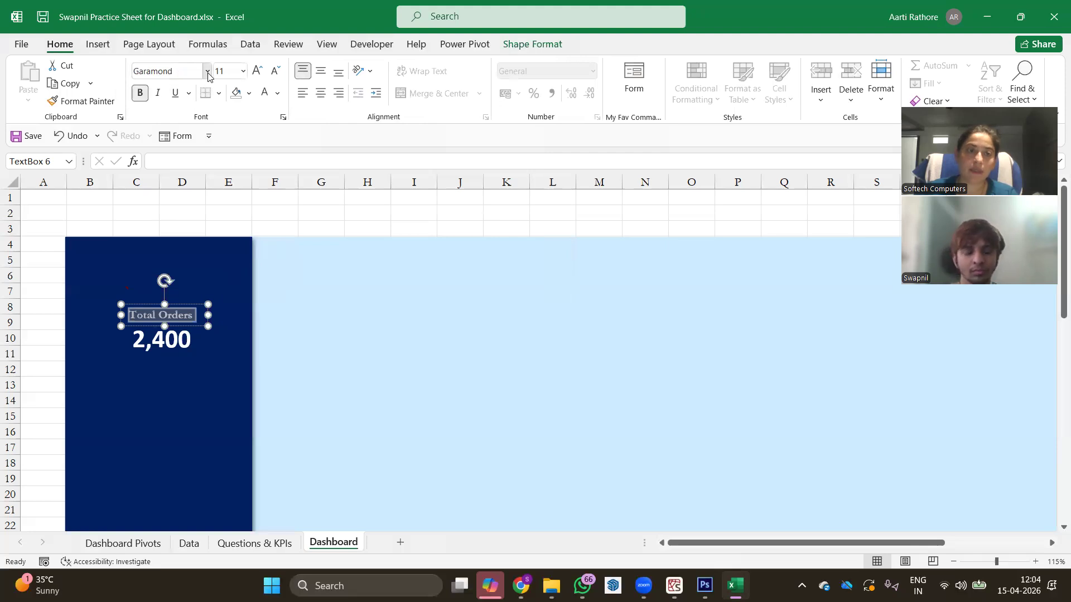
pyautogui.click(207, 71)
pyautogui.click(184, 170)
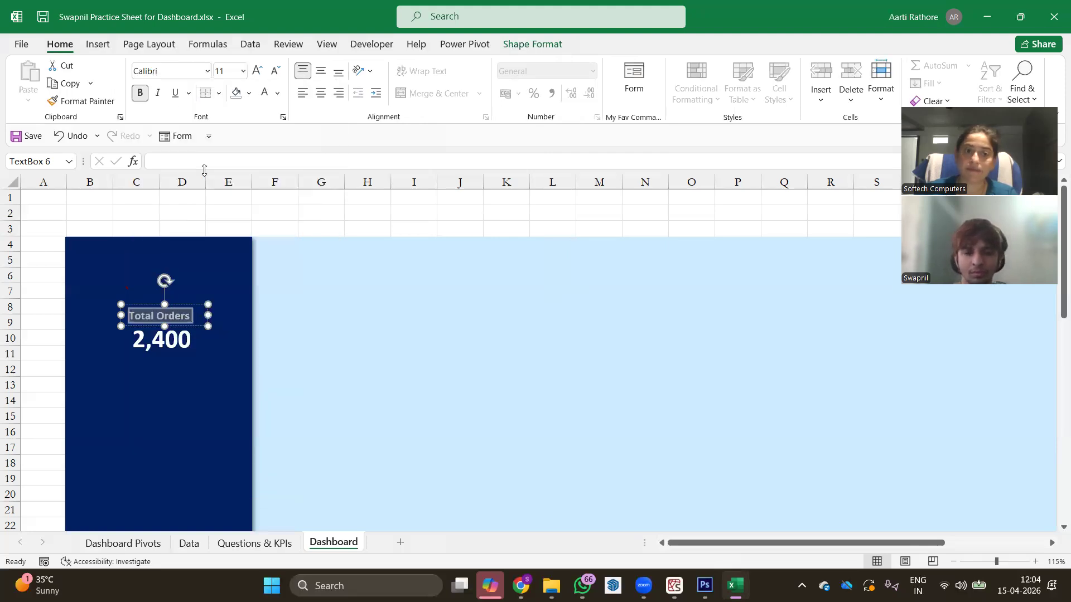
pyautogui.click(135, 228)
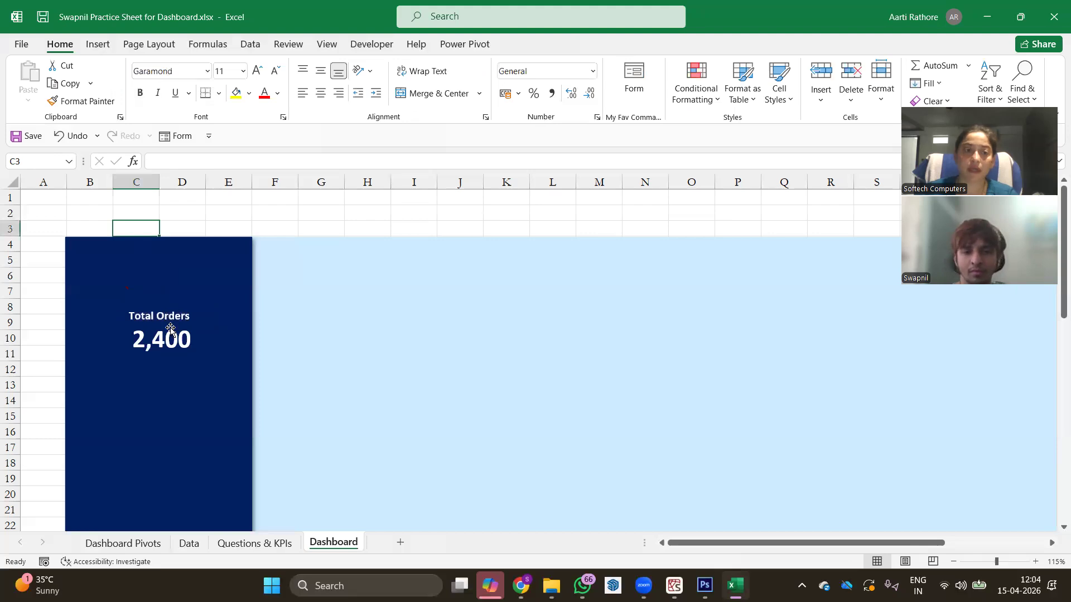
# Step: Move the "Total Orders" text box slightly down and right to align it closely above the 2,400 value
pyautogui.click(174, 316)
pyautogui.moveTo(179, 303); pyautogui.dragTo(182, 307)
pyautogui.press('Left')
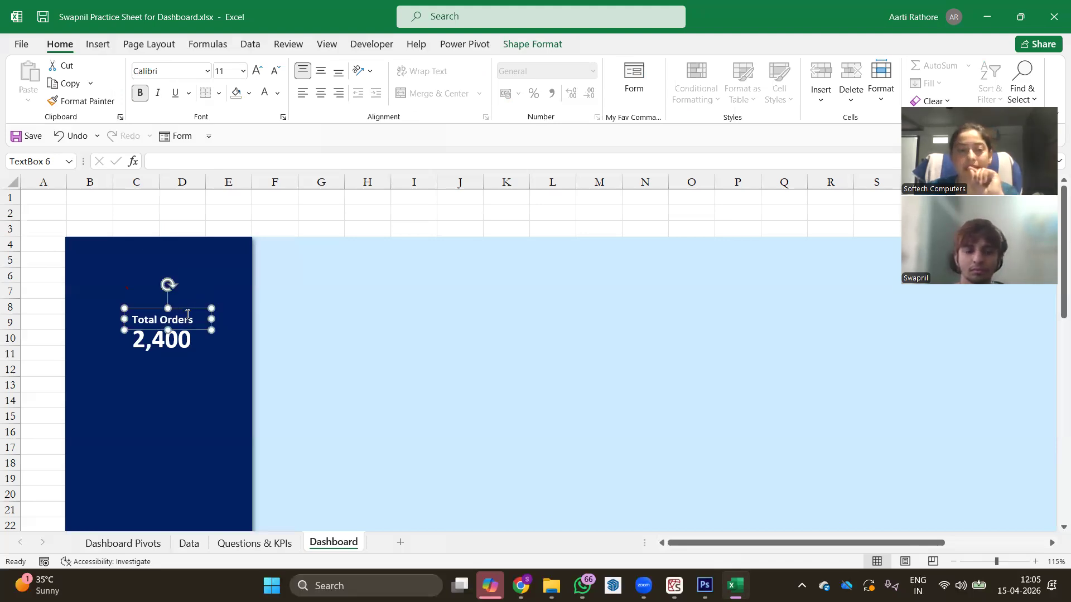
pyautogui.click(153, 350)
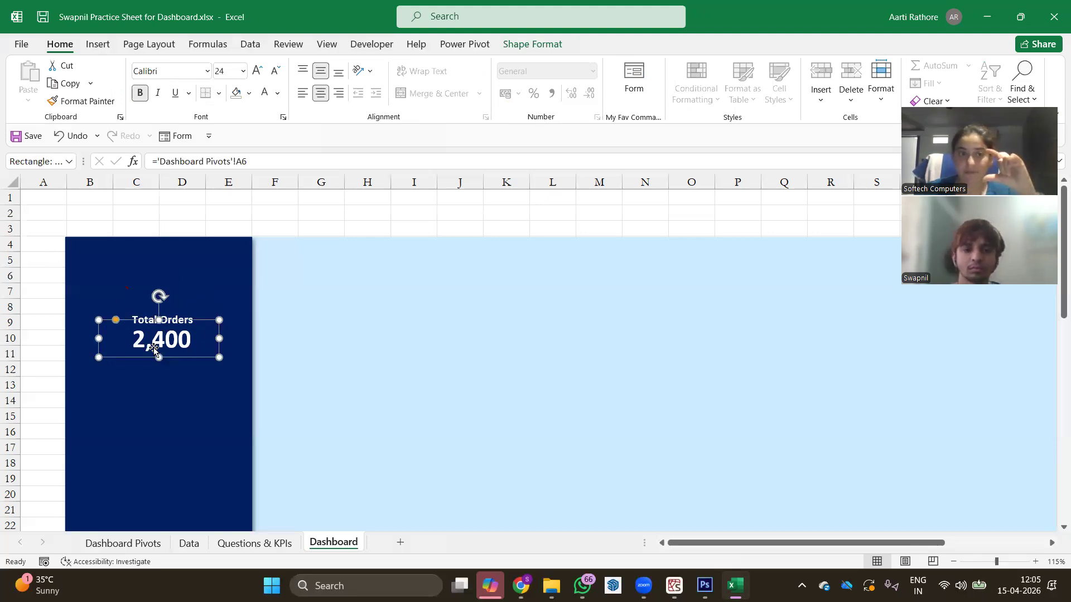
pyautogui.click(257, 217)
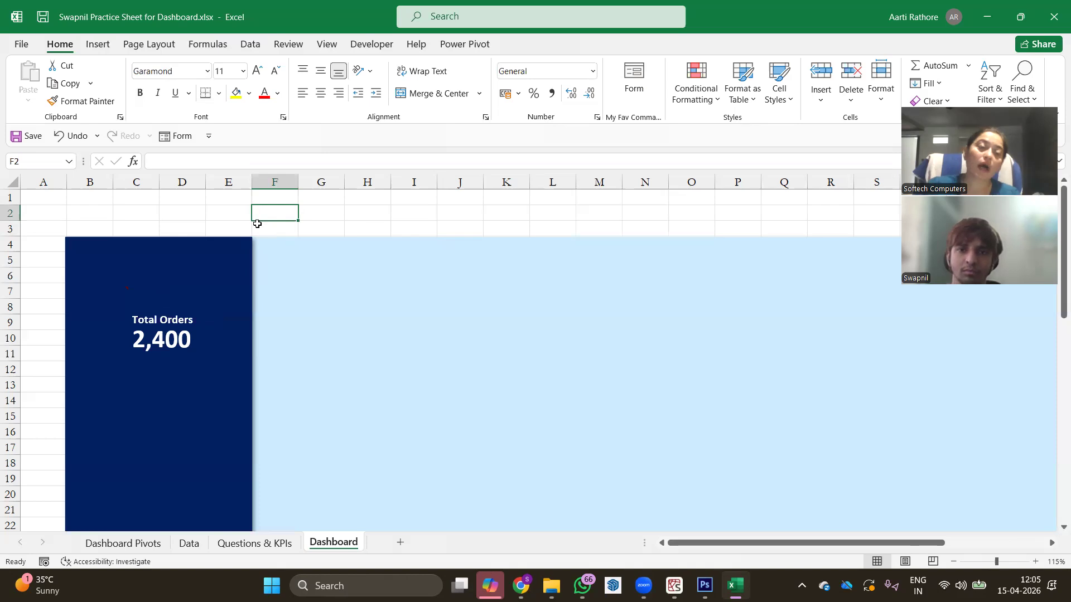
# Step: Open the stock icon library and look through it for an icon that suits the Total Orders KPI
pyautogui.click(96, 43)
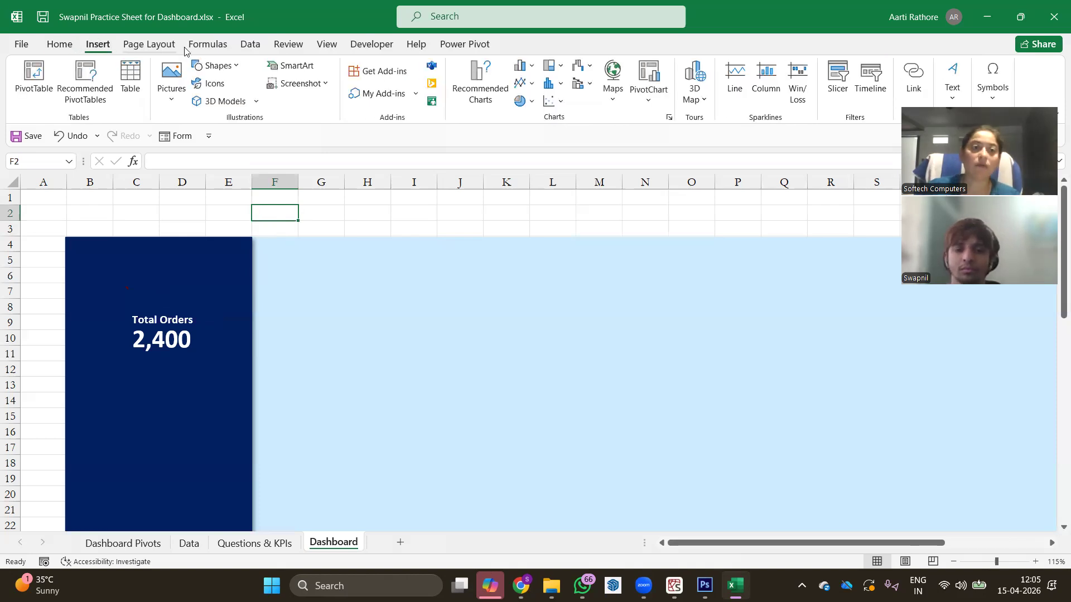
pyautogui.click(225, 82)
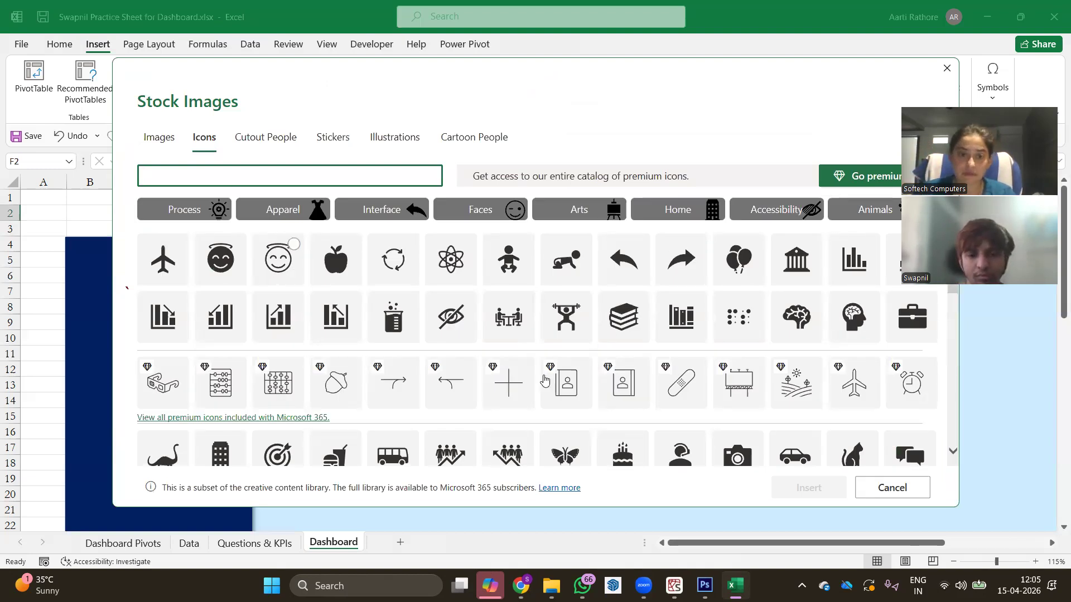
pyautogui.scroll(-1, 390, 377)
pyautogui.scroll(-3, 468, 374)
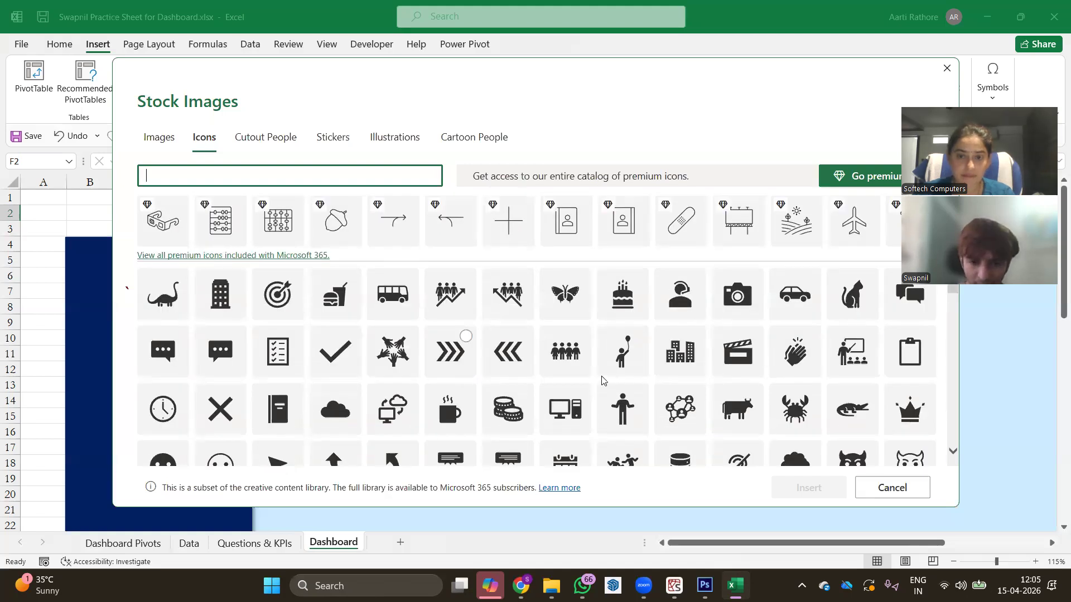
pyautogui.scroll(-5, 673, 390)
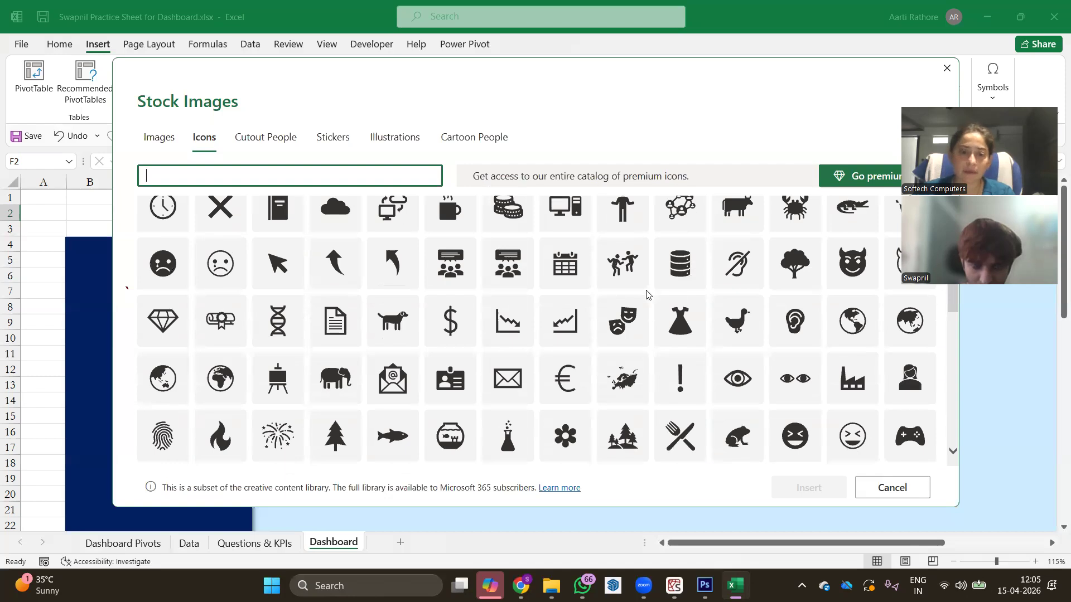
pyautogui.scroll(-4, 509, 326)
pyautogui.scroll(-3, 507, 325)
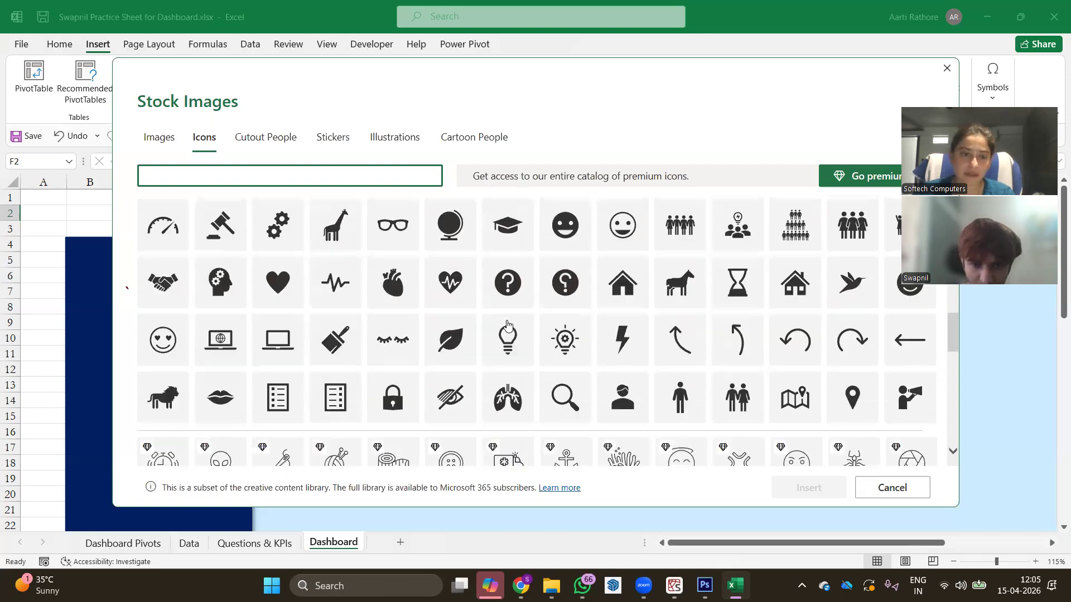
pyautogui.scroll(5, 507, 325)
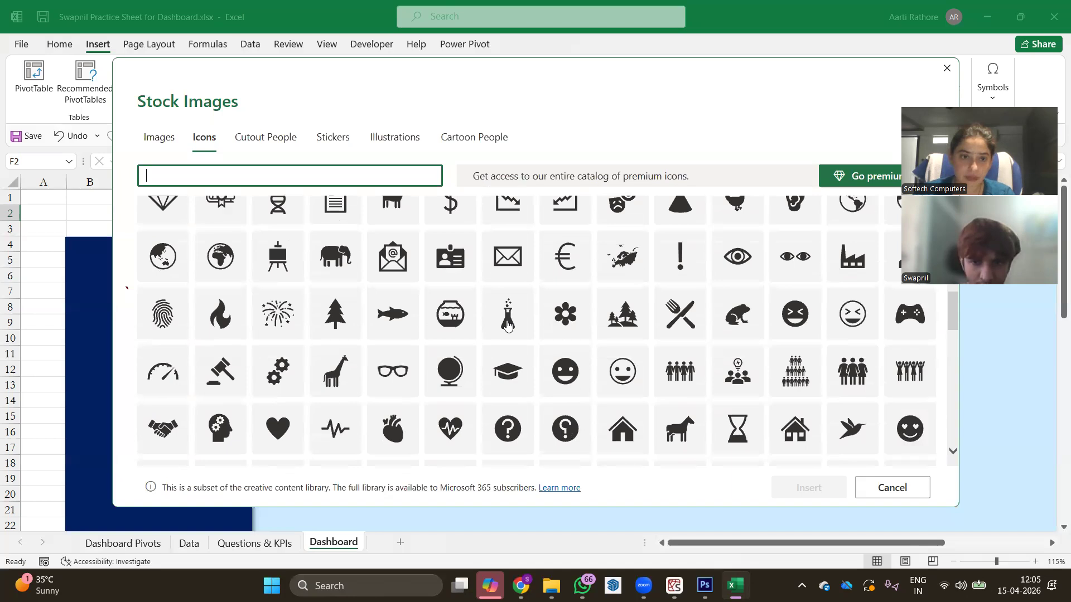
pyautogui.scroll(2, 507, 325)
pyautogui.scroll(2, 507, 325)
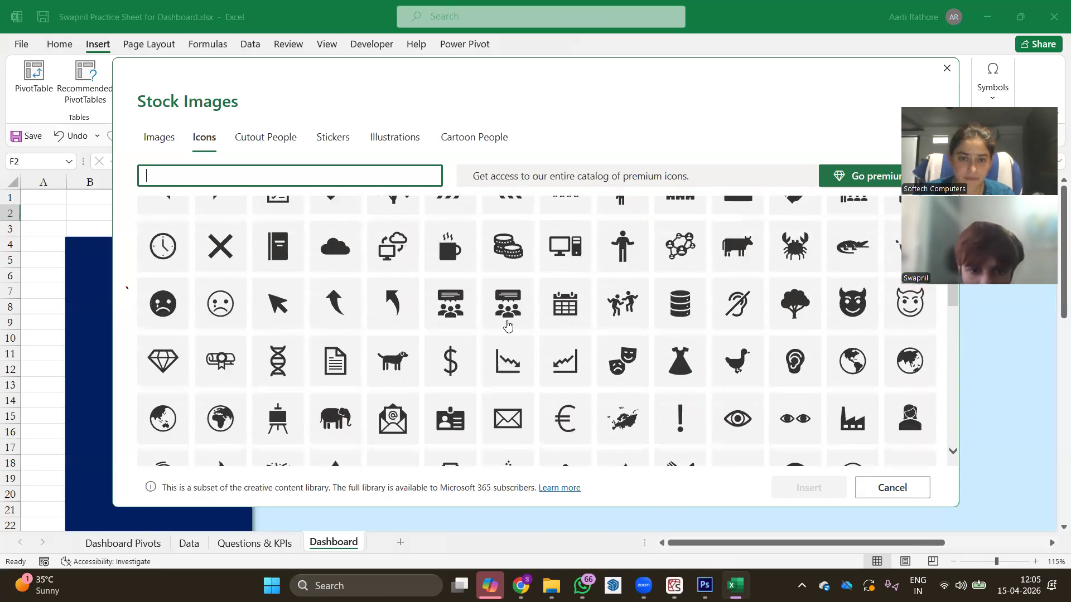
pyautogui.scroll(2, 506, 325)
pyautogui.scroll(3, 507, 326)
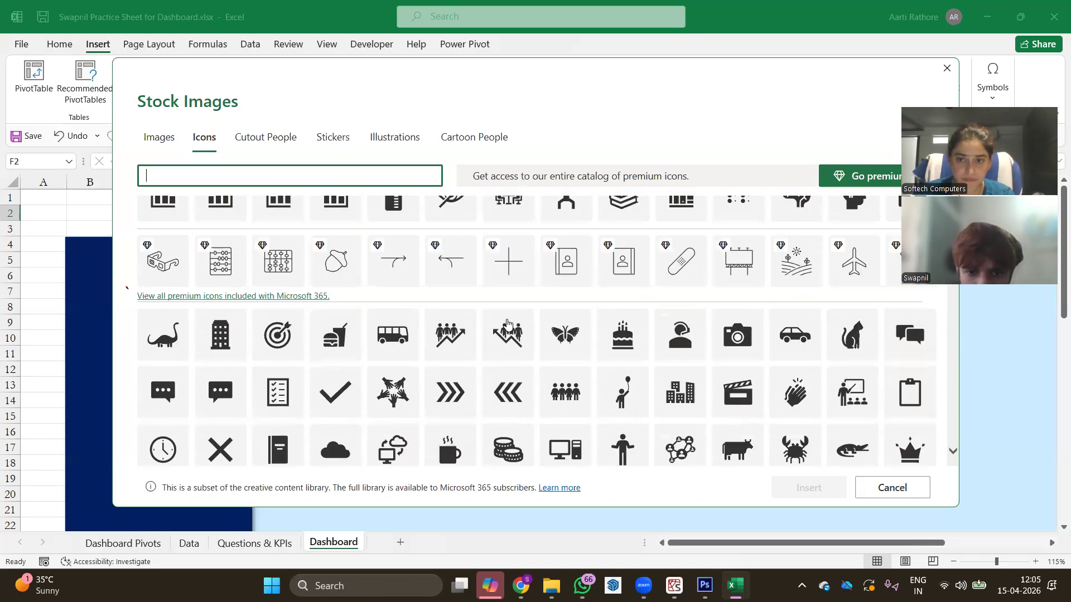
pyautogui.scroll(2, 507, 325)
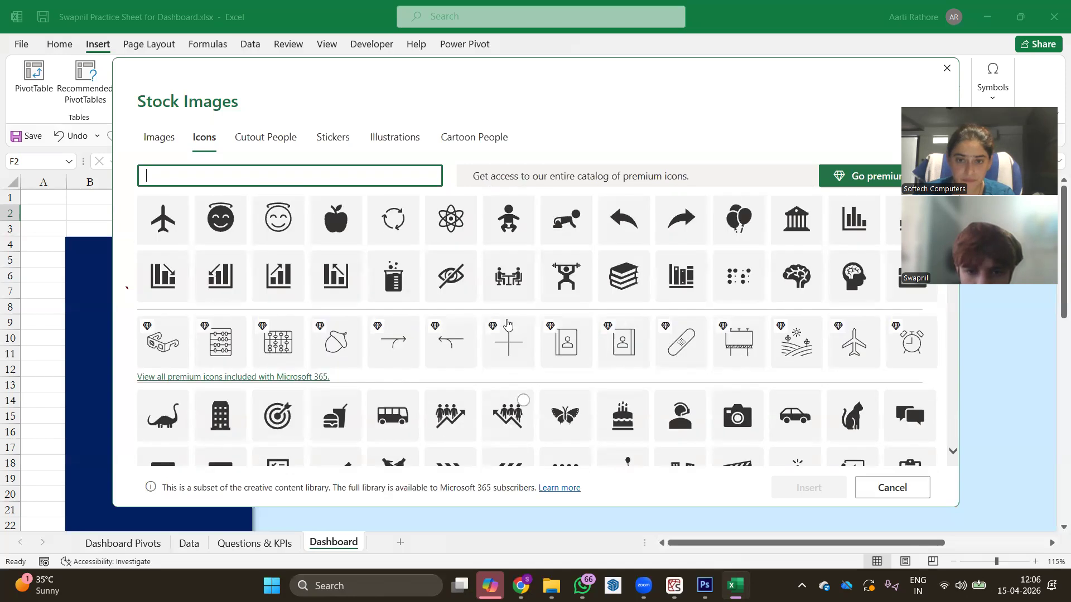
pyautogui.scroll(1, 507, 325)
# Step: Search the stock icons for "cart" and insert the shopping cart icon into the Dashboard sheet
pyautogui.click(255, 170)
pyautogui.write('cart')
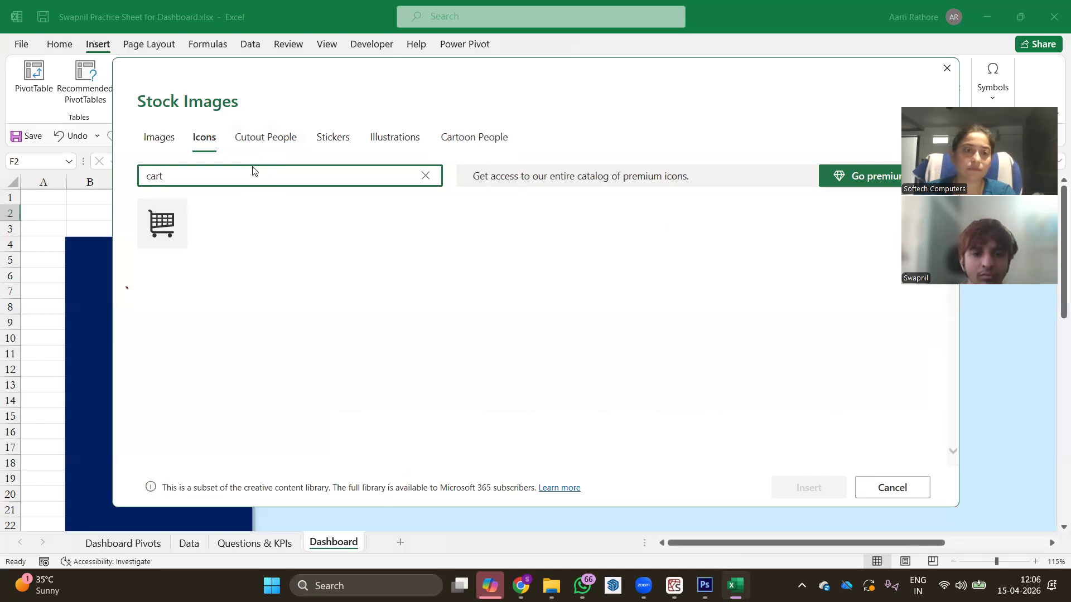
pyautogui.click(161, 223)
pyautogui.click(810, 488)
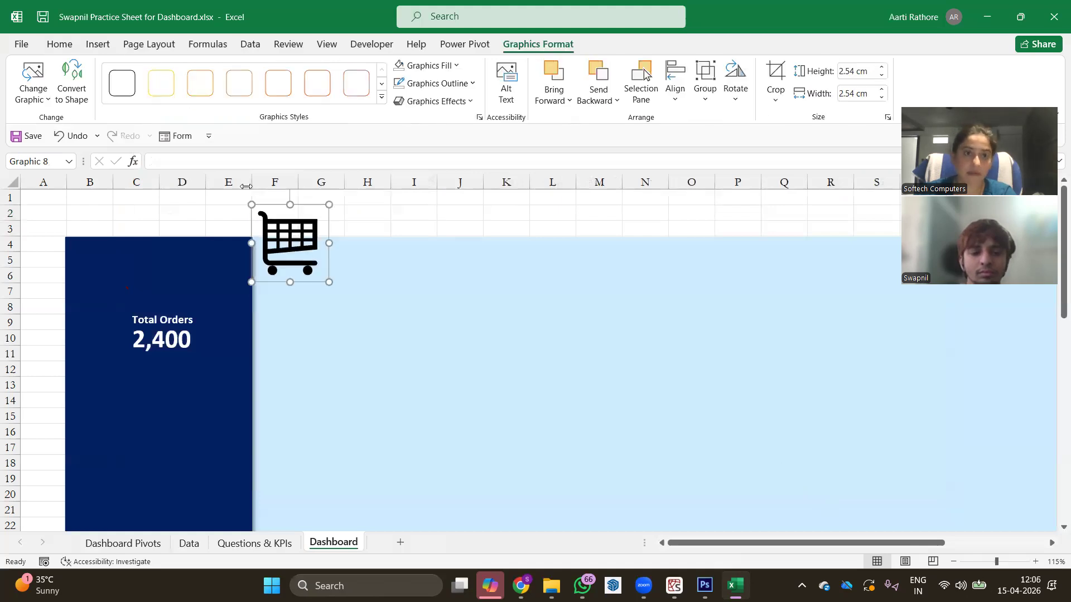
# Step: Shrink the shopping cart icon to about 1.53 cm square and place it in the sidebar beside the "Total Orders" label
pyautogui.moveTo(261, 207); pyautogui.dragTo(69, 292)
pyautogui.moveTo(136, 366); pyautogui.dragTo(107, 336)
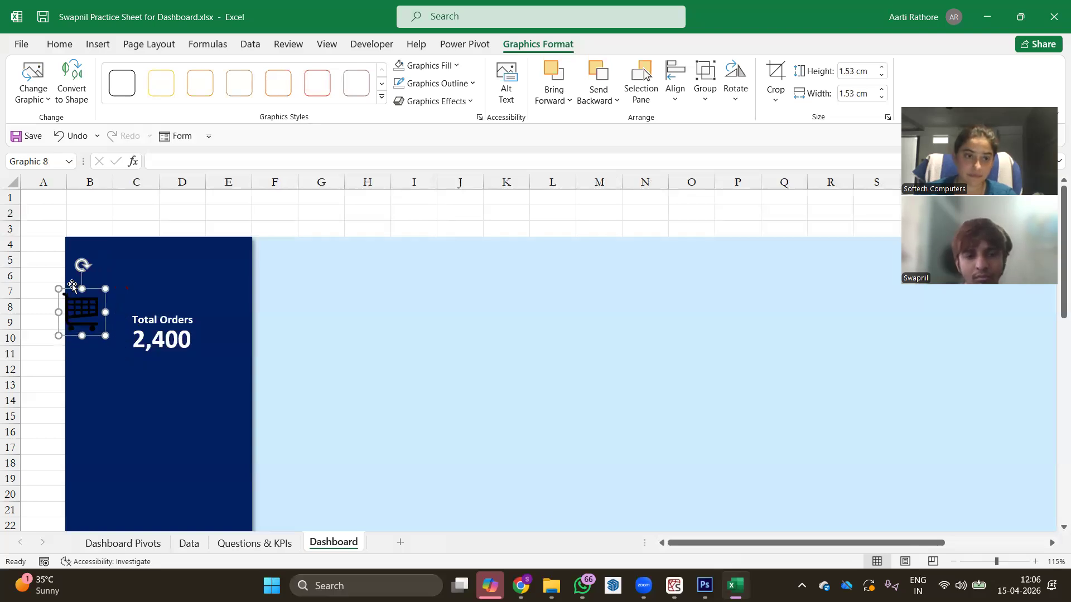
pyautogui.moveTo(72, 289); pyautogui.dragTo(101, 308)
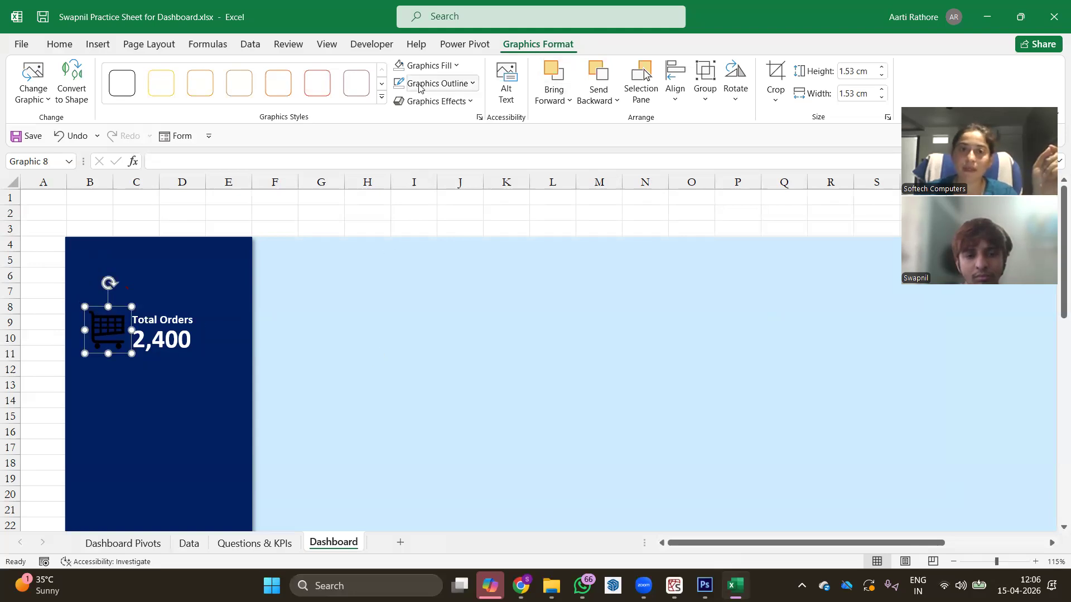
# Step: Fill the shopping cart icon with white and reduce it to about 1.07 cm square beside the Total Orders KPI
pyautogui.click(423, 65)
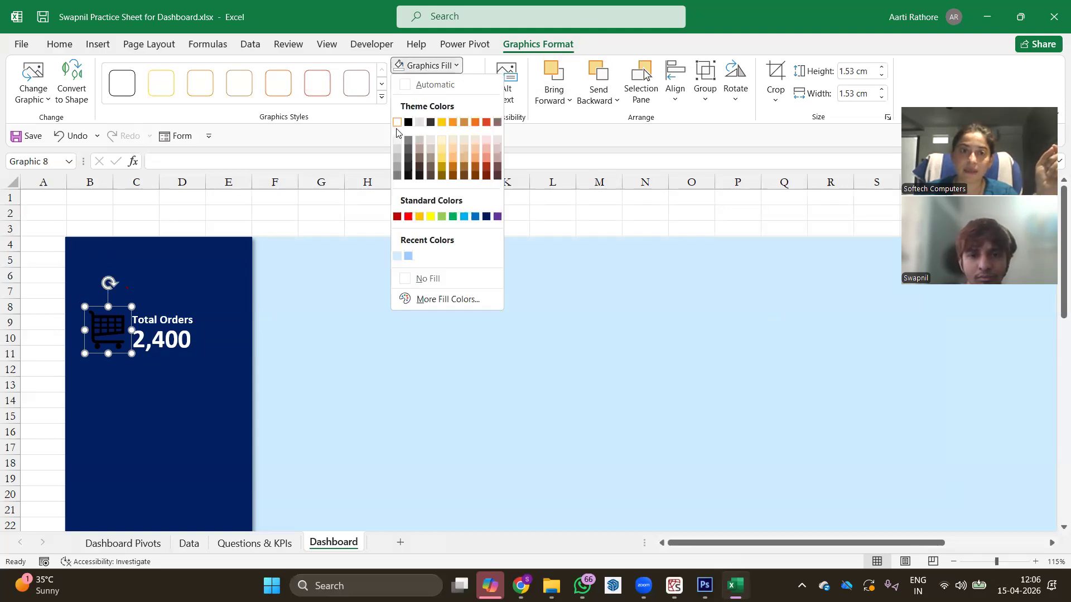
pyautogui.click(397, 122)
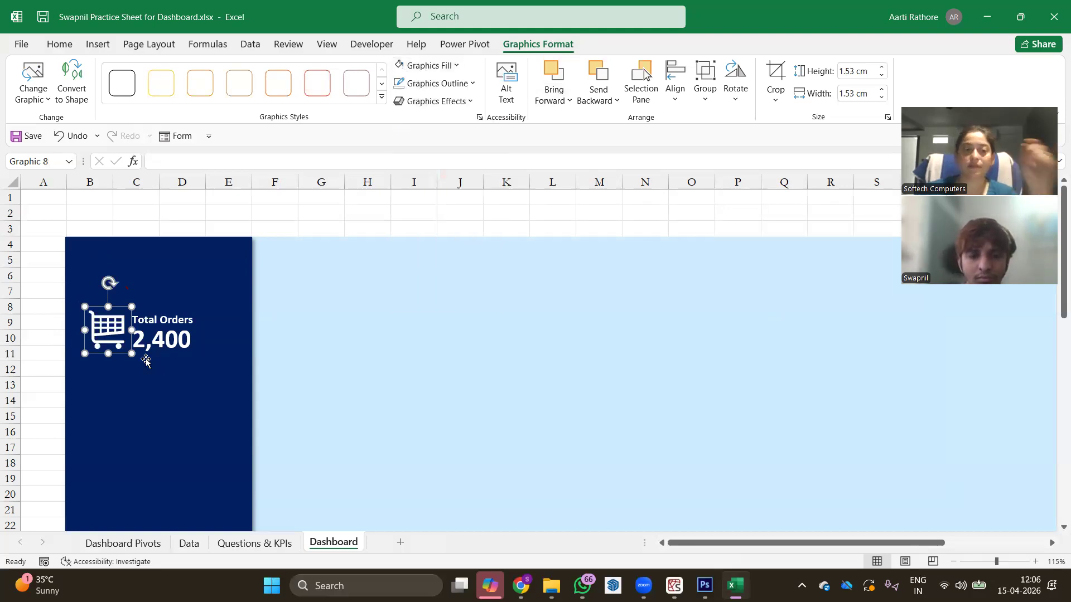
pyautogui.moveTo(134, 350); pyautogui.dragTo(114, 325)
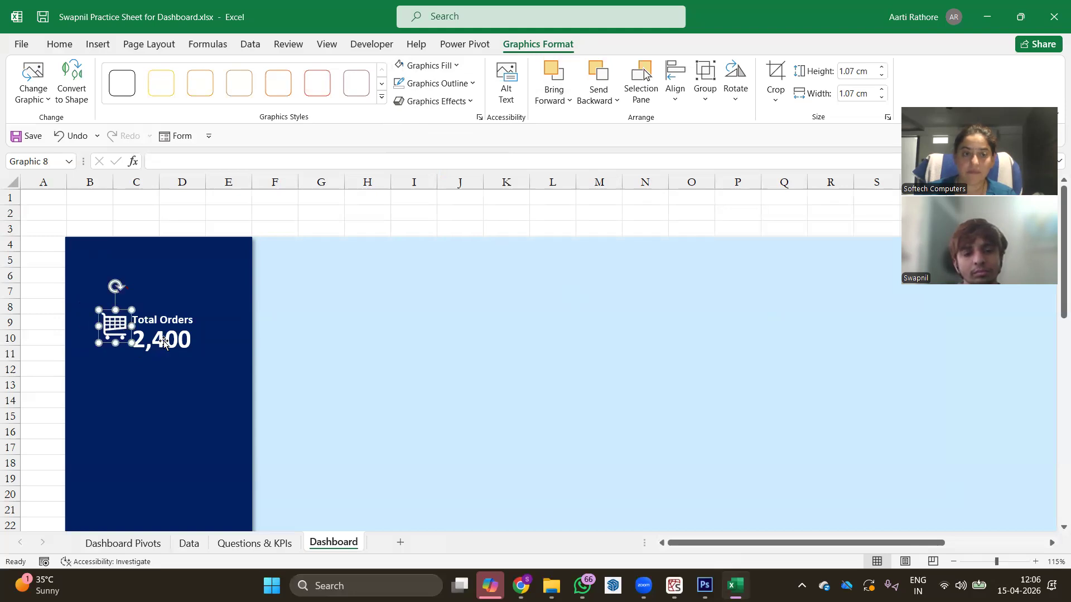
pyautogui.click(349, 330)
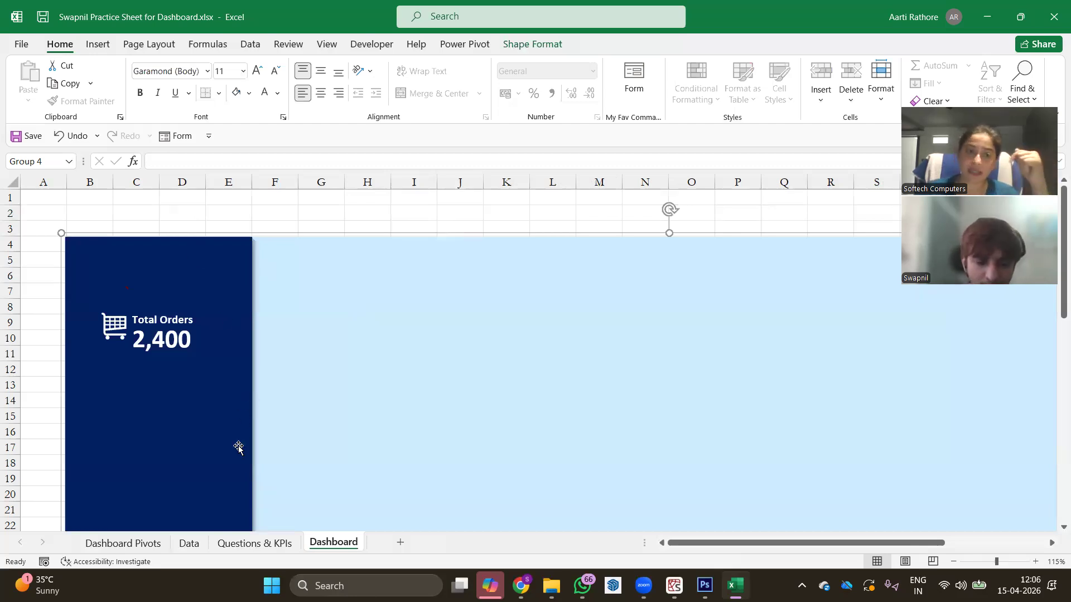
pyautogui.click(157, 320)
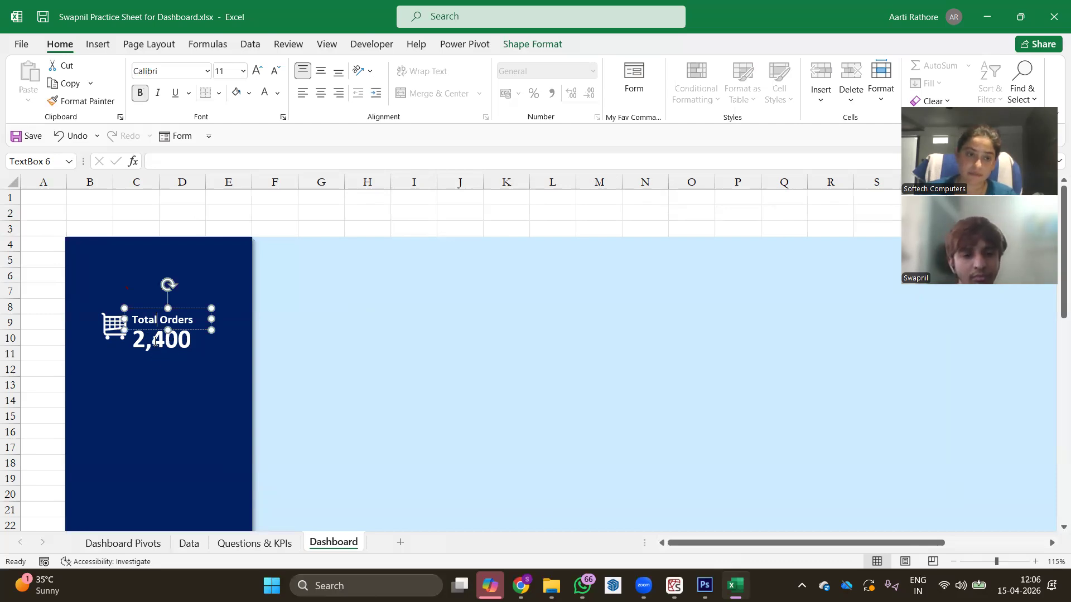
pyautogui.click(67, 212)
pyautogui.click(151, 345)
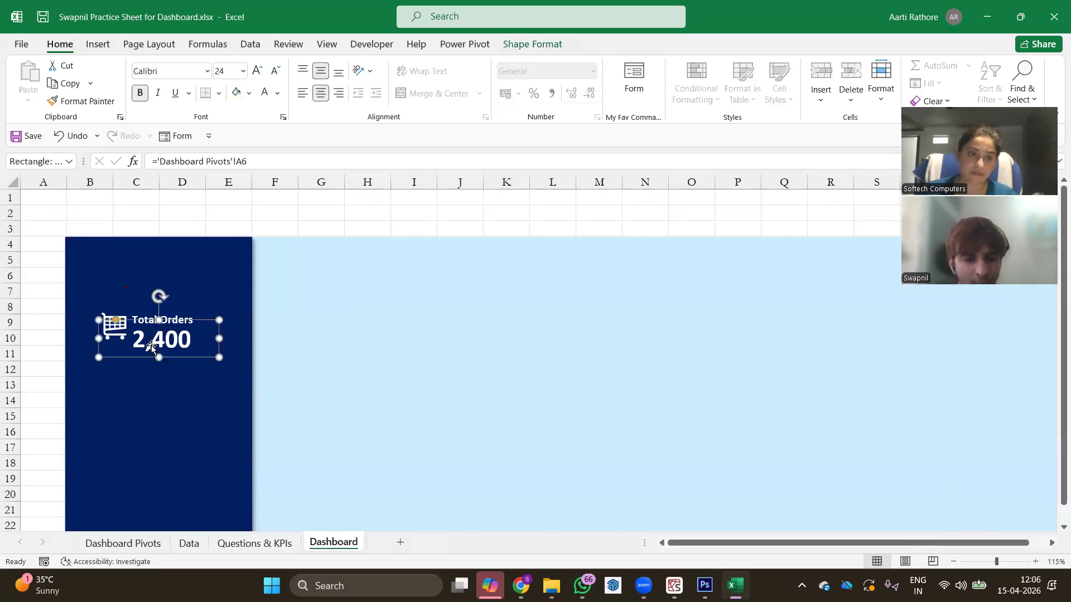
pyautogui.press('Escape')
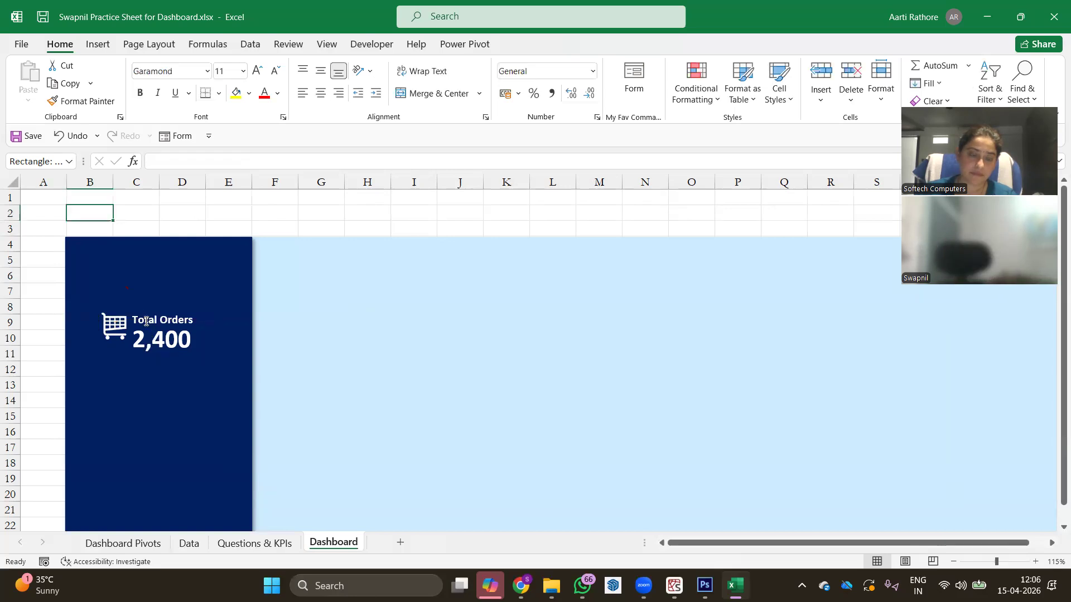
# Step: Duplicate the "Total Orders" text box and place the copy below the 2,400 value, aligned with the original label
pyautogui.click(146, 320)
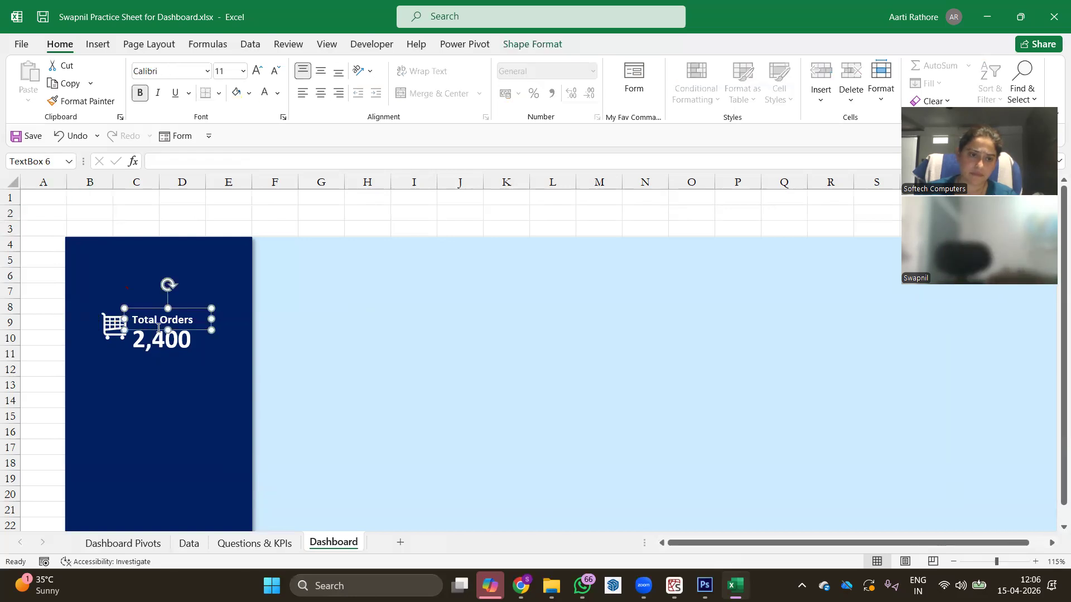
pyautogui.hotkey('ctrl', 'd')
pyautogui.moveTo(161, 321); pyautogui.dragTo(146, 382)
# Step: Duplicate the linked 2,400 value shape and place the copy directly under the duplicated label
pyautogui.click(148, 319)
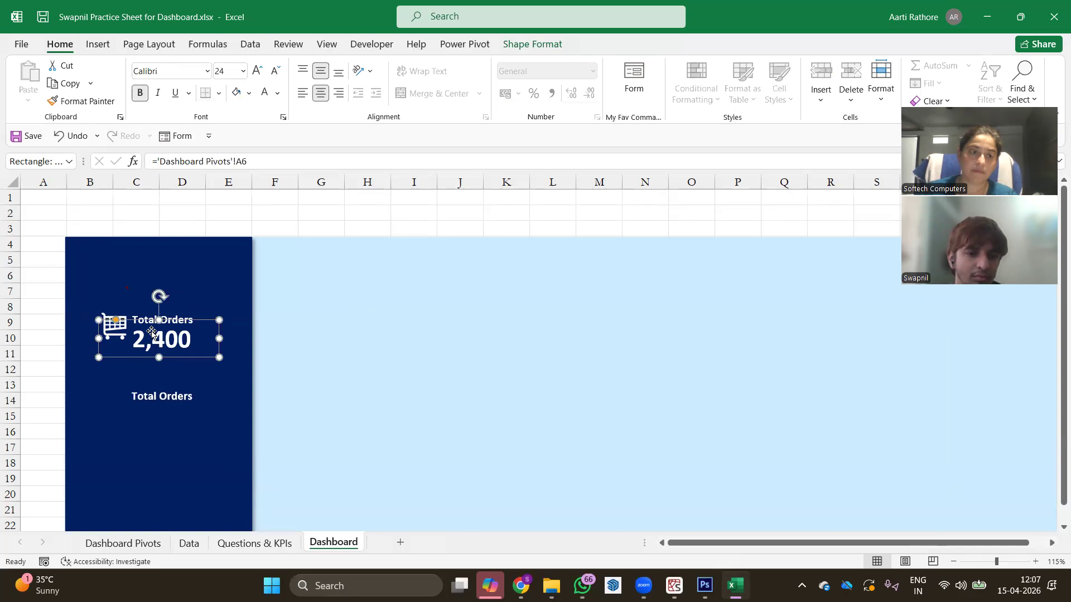
pyautogui.hotkey('ctrl', 'd')
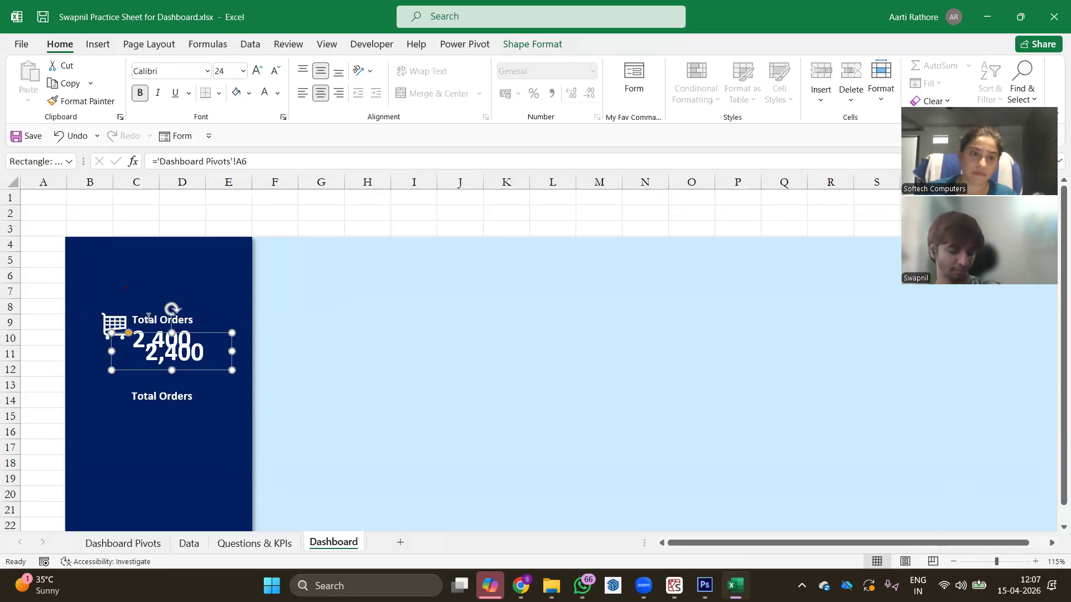
pyautogui.moveTo(148, 351); pyautogui.dragTo(136, 399)
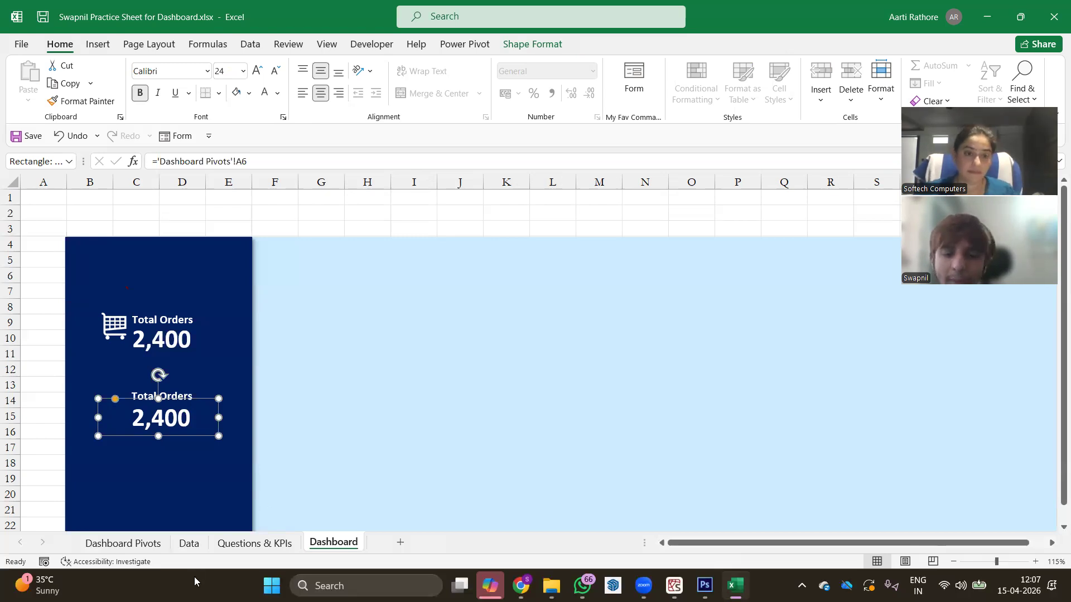
# Step: Check the KPI list and the pivot values, and change the duplicated label's text to "Total Quantity"
pyautogui.click(242, 544)
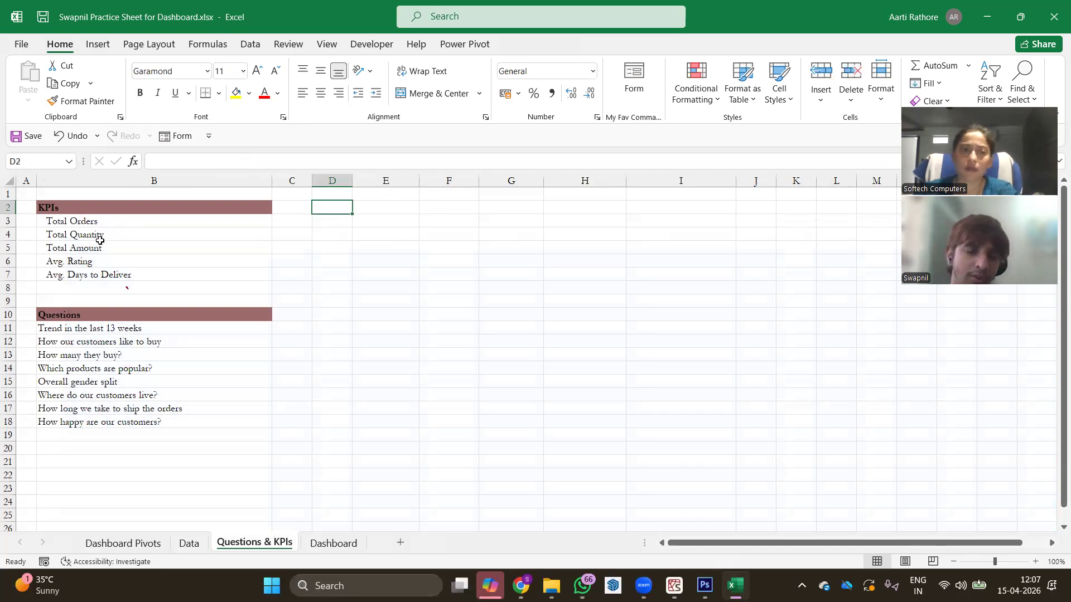
pyautogui.click(123, 543)
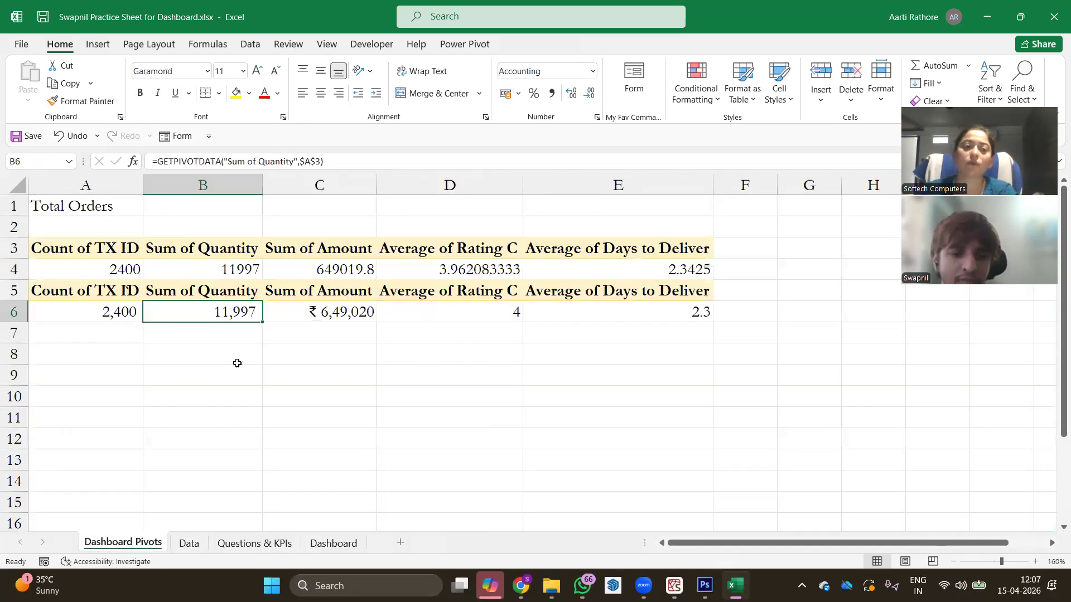
pyautogui.click(333, 545)
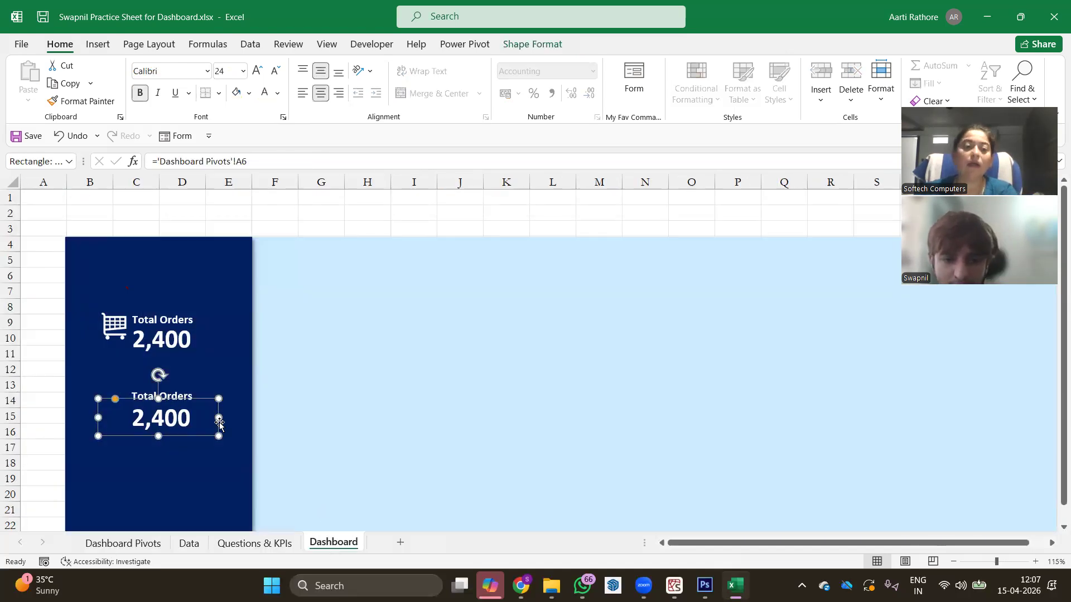
pyautogui.click(175, 396)
pyautogui.doubleClick(177, 396)
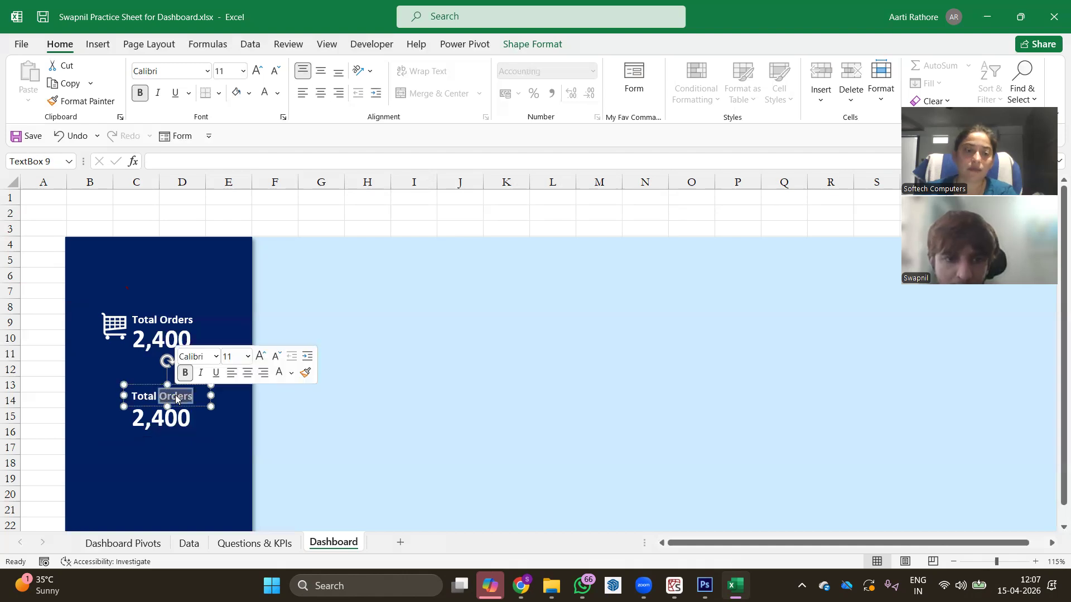
pyautogui.write('Quantity')
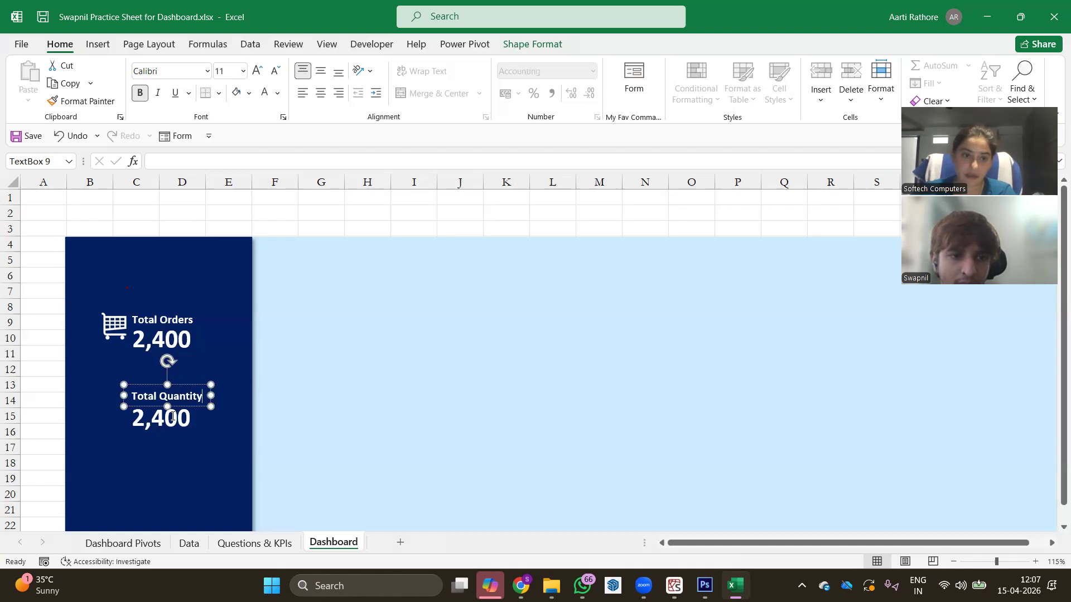
pyautogui.click(228, 357)
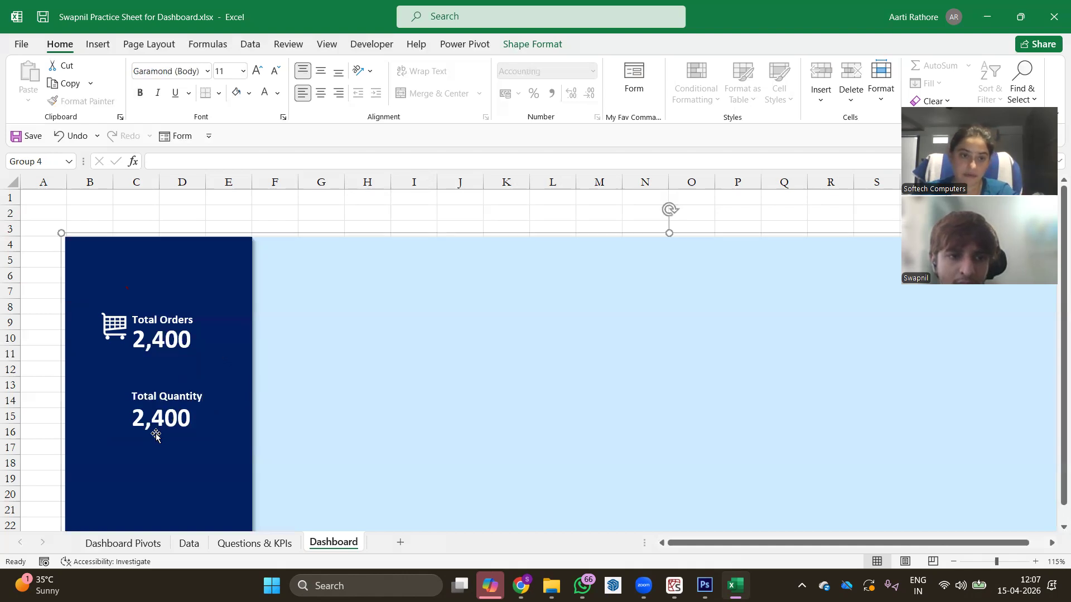
# Step: Relink the value shape under "Total Quantity" to cell B6 of the Dashboard Pivots sheet
pyautogui.click(166, 423)
pyautogui.moveTo(247, 161); pyautogui.dragTo(157, 155)
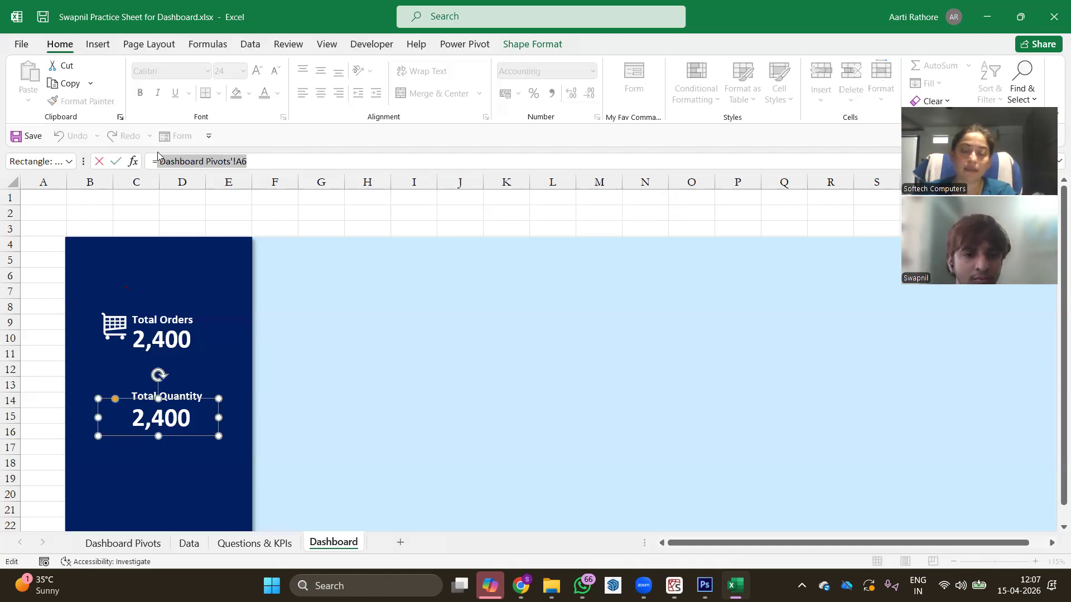
pyautogui.press('BackSpace')
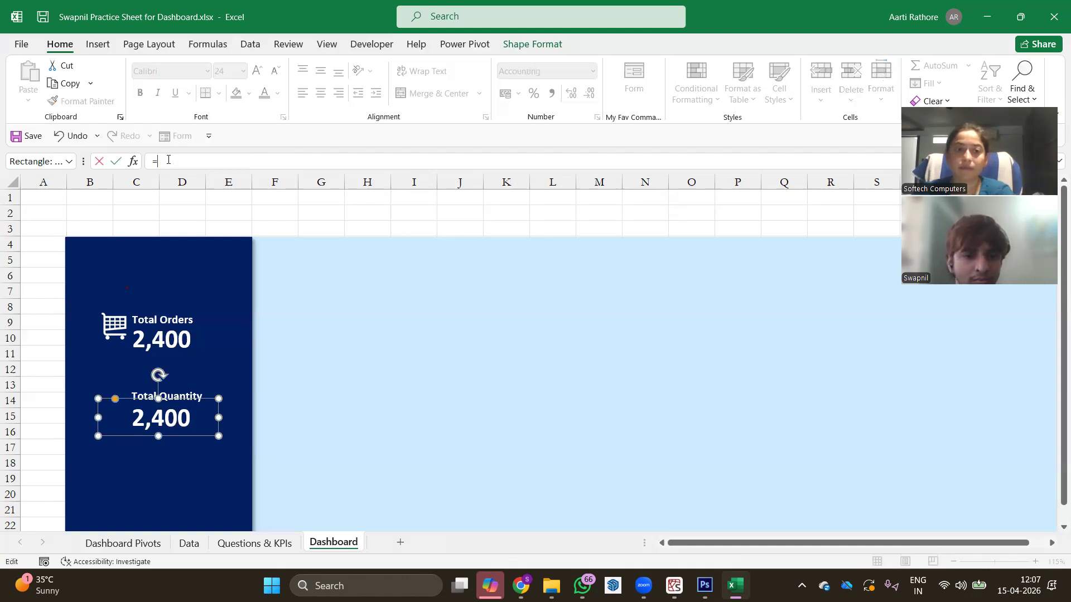
pyautogui.click(152, 542)
pyautogui.click(203, 312)
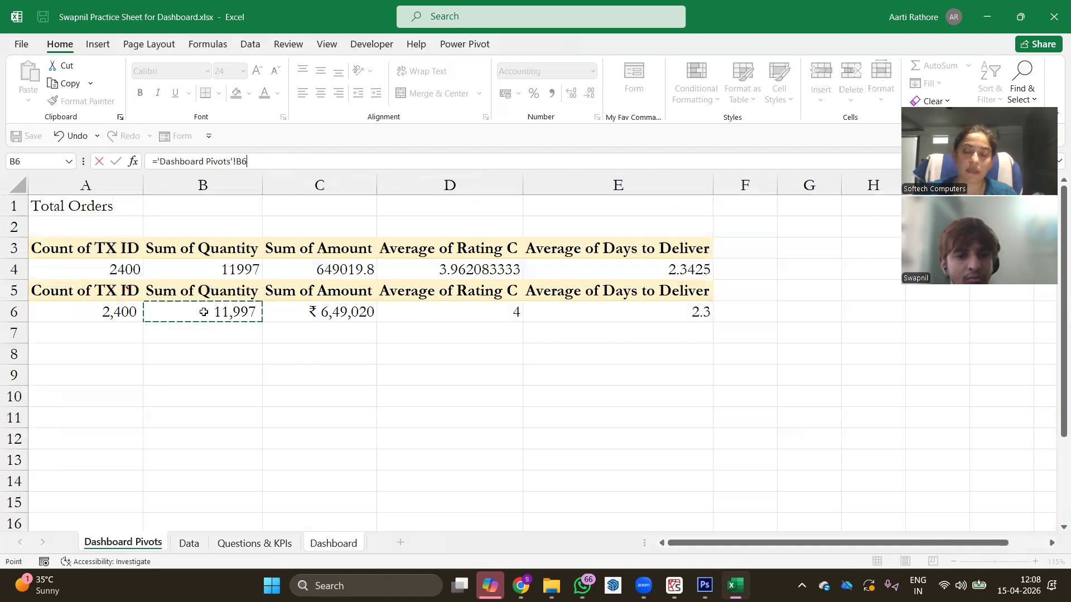
pyautogui.press('Return')
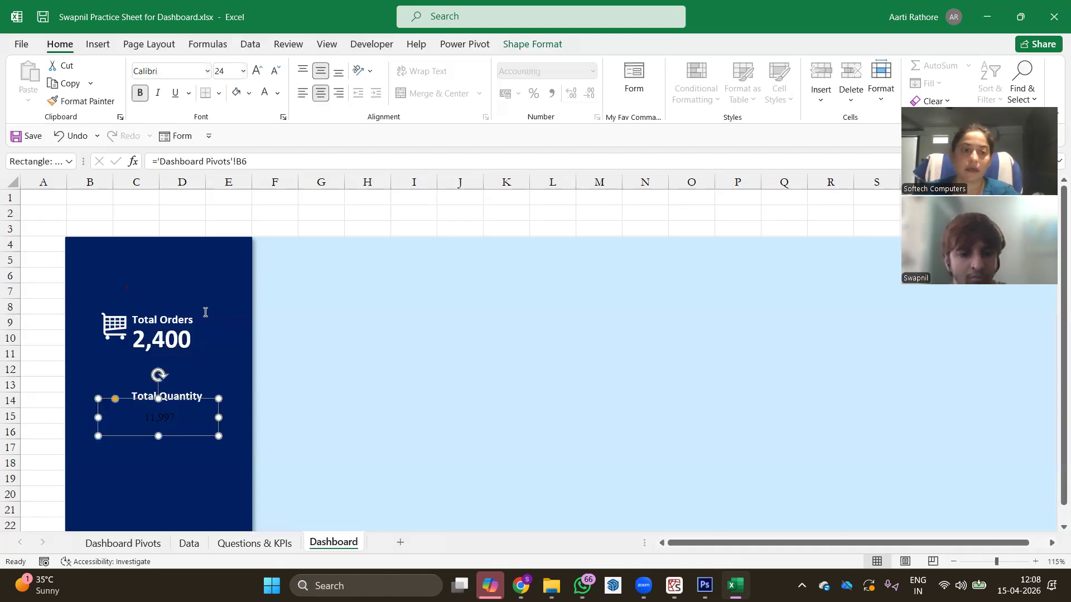
# Step: Copy the formatting of the 2,400 value shape onto the linked value under "Total Quantity" with Format Painter
pyautogui.click(162, 418)
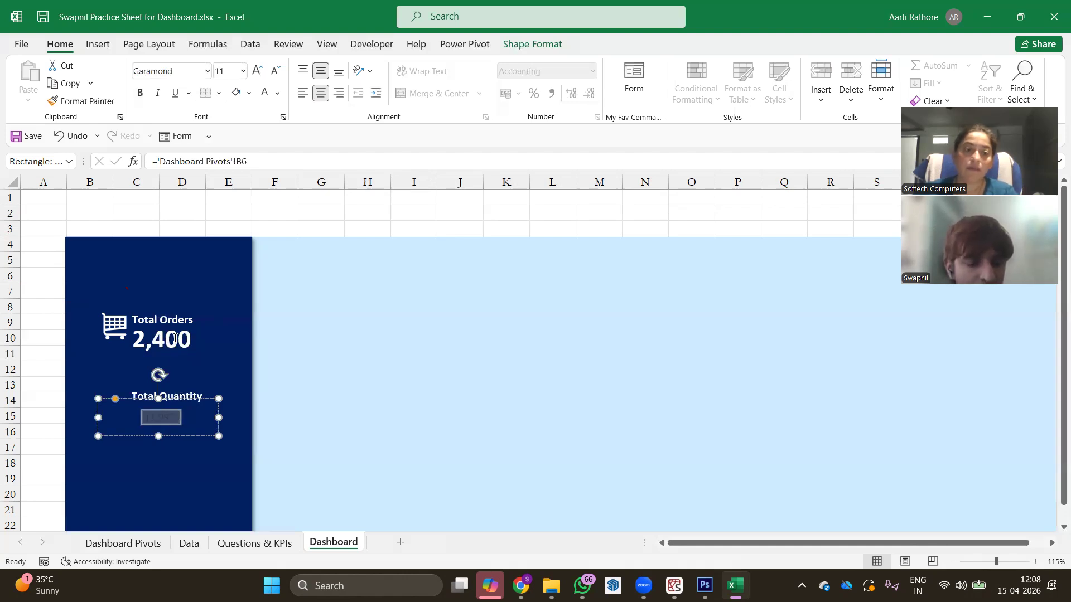
pyautogui.click(232, 366)
pyautogui.click(175, 342)
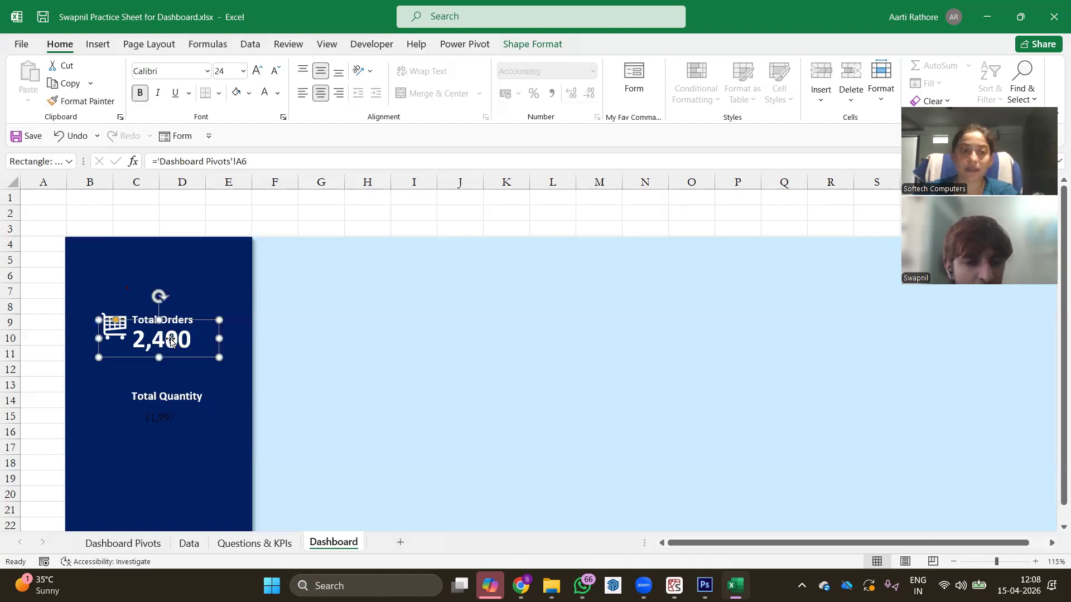
pyautogui.click(110, 104)
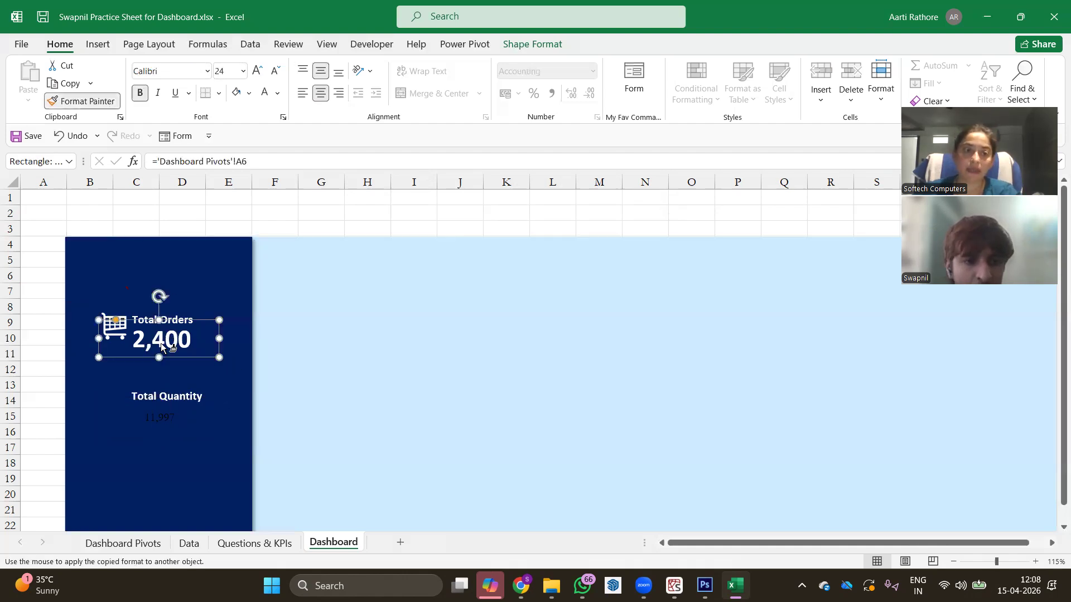
pyautogui.click(151, 422)
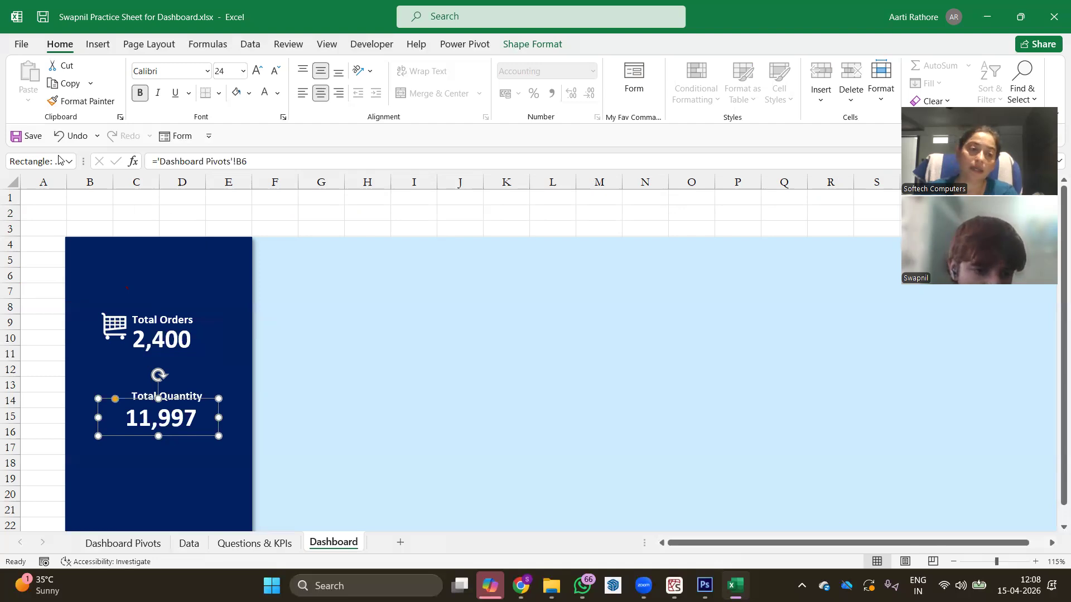
pyautogui.click(363, 212)
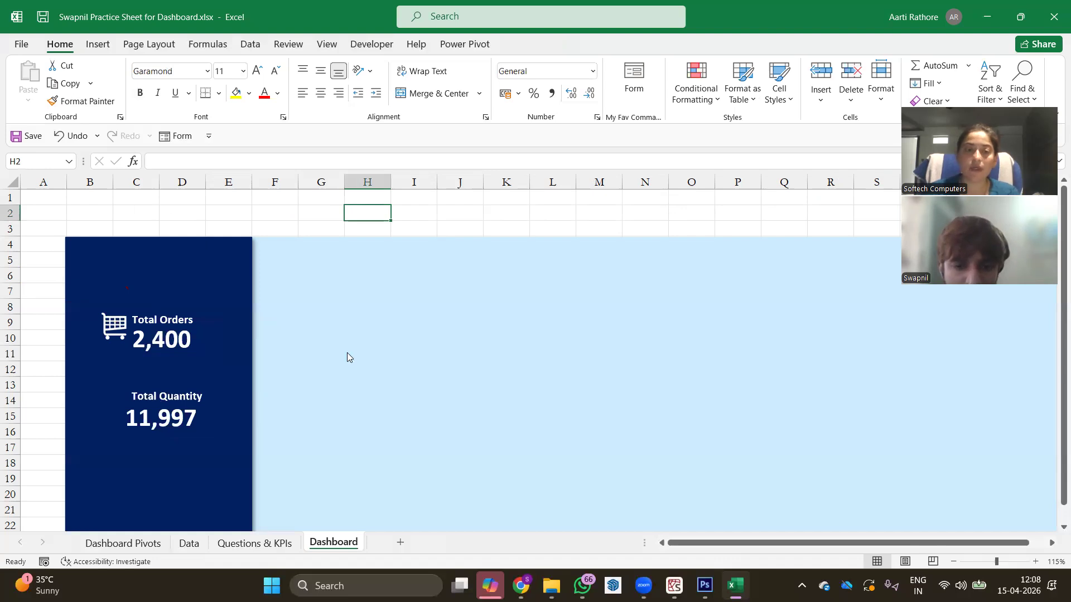
# Step: Search the emoji picker for "stock" and clear the search term
pyautogui.press('super+period')
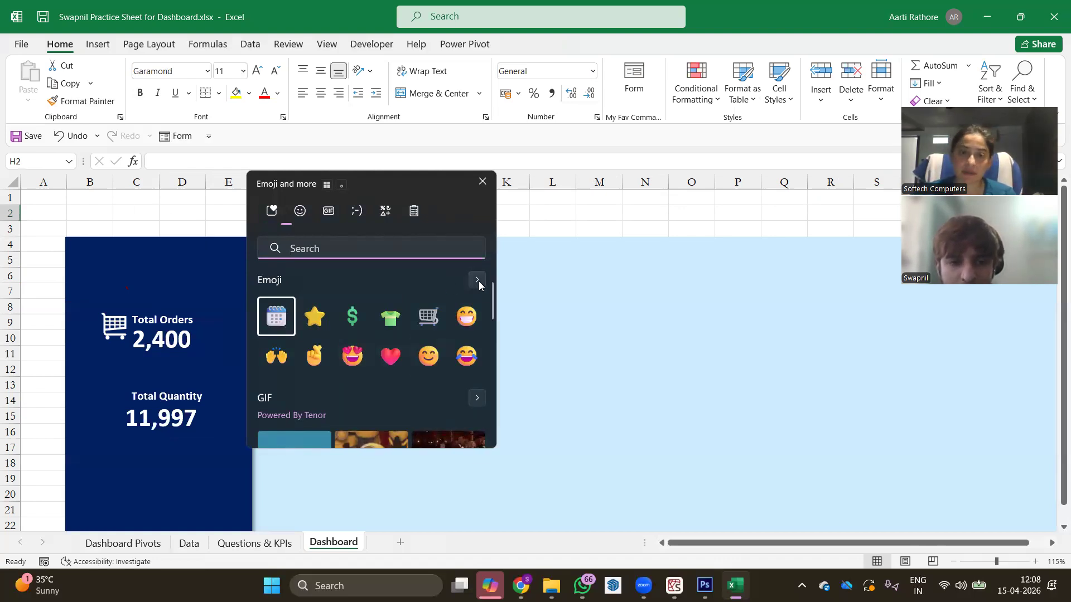
pyautogui.click(478, 282)
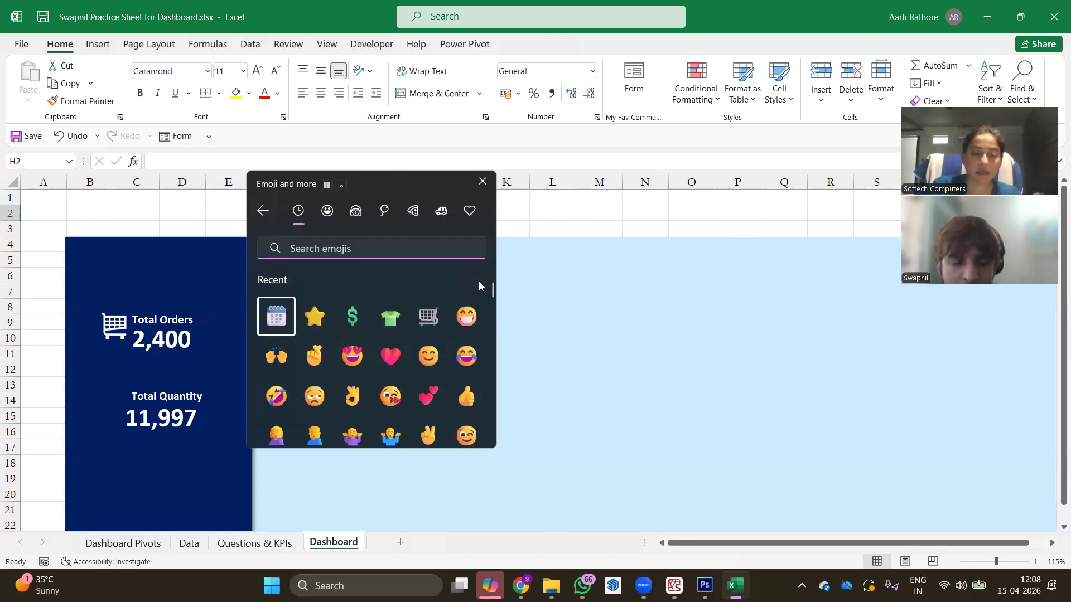
pyautogui.write('stock')
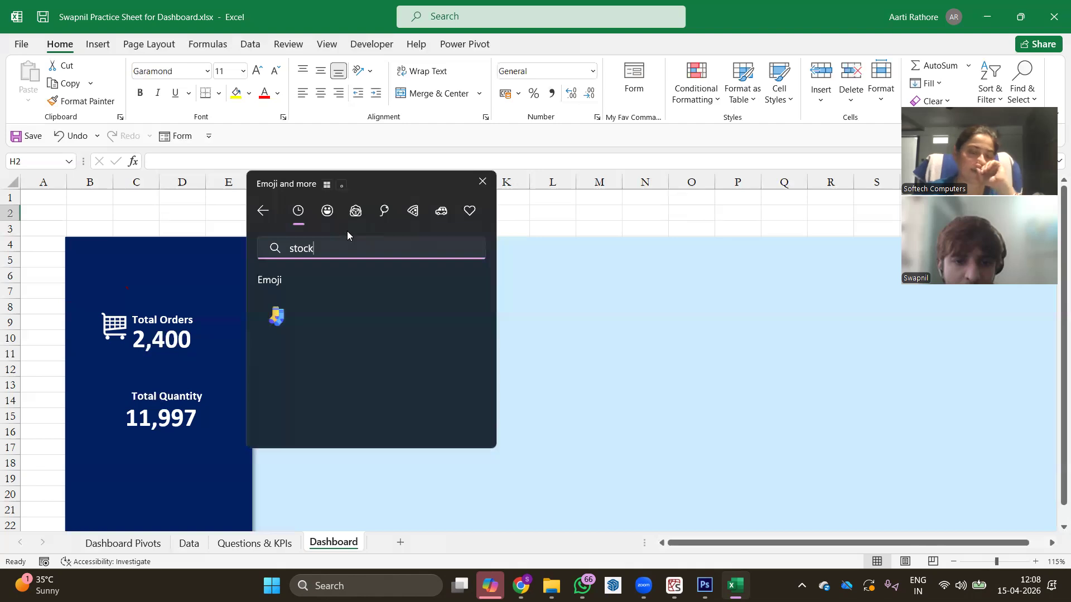
pyautogui.press('BackSpace')
pyautogui.press('BackSpace')
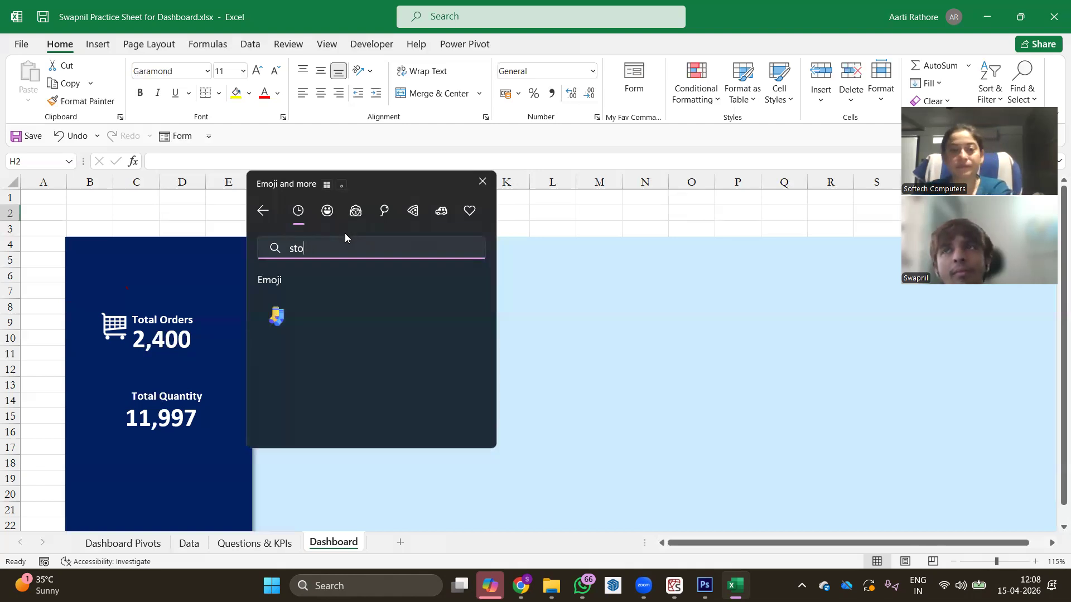
pyautogui.press('BackSpace')
pyautogui.press('BackSpace')
pyautogui.press('BackSpace')
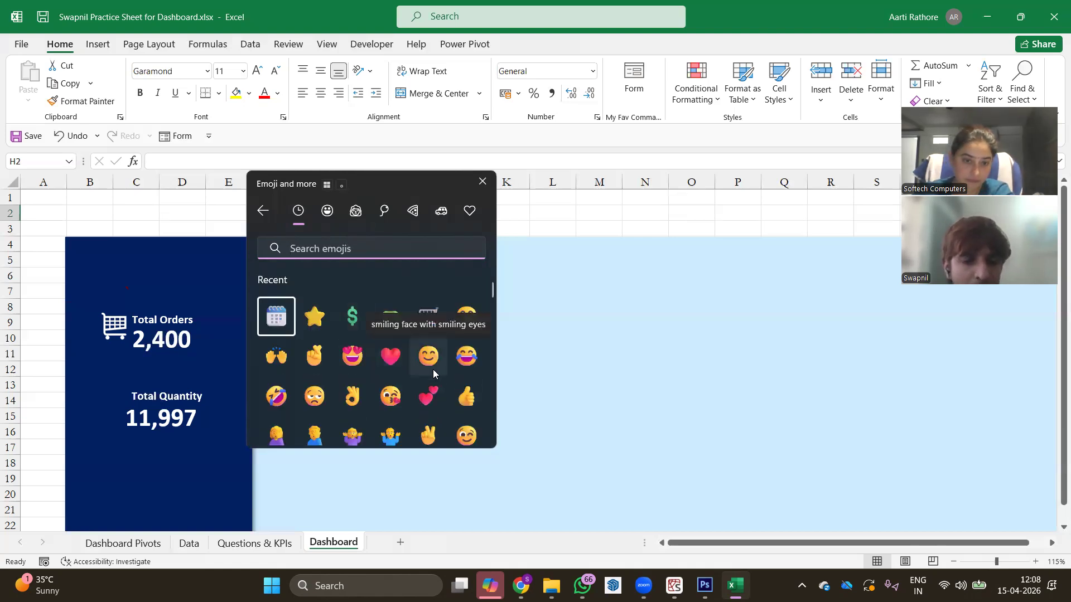
# Step: Browse the smiley, animal and people emojis for an icon suited to Total Quantity, and close the picker
pyautogui.scroll(-1, 311, 396)
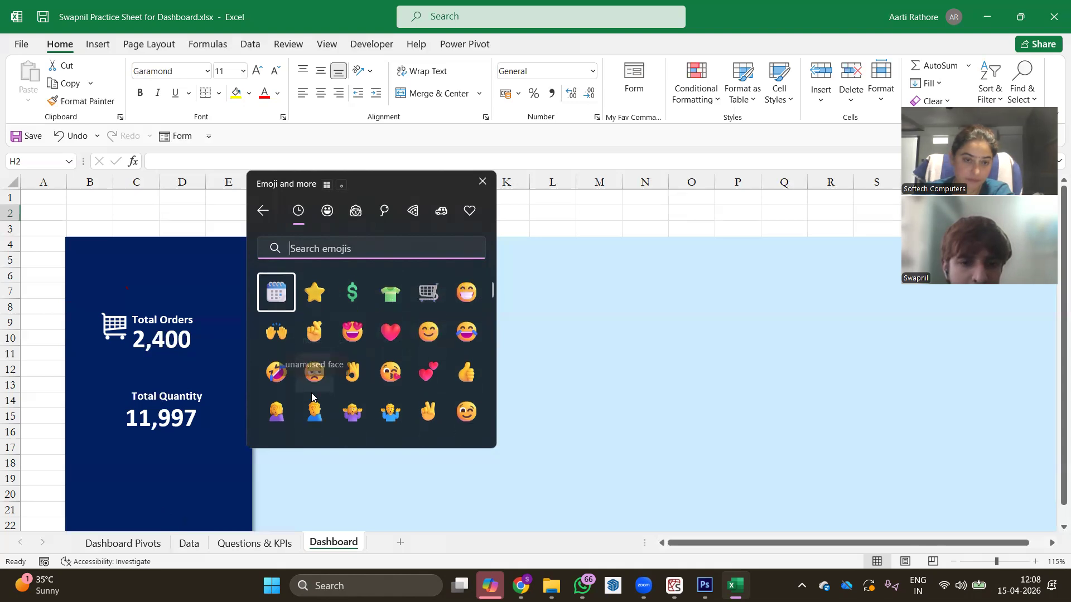
pyautogui.scroll(-1, 311, 397)
pyautogui.scroll(-5, 311, 396)
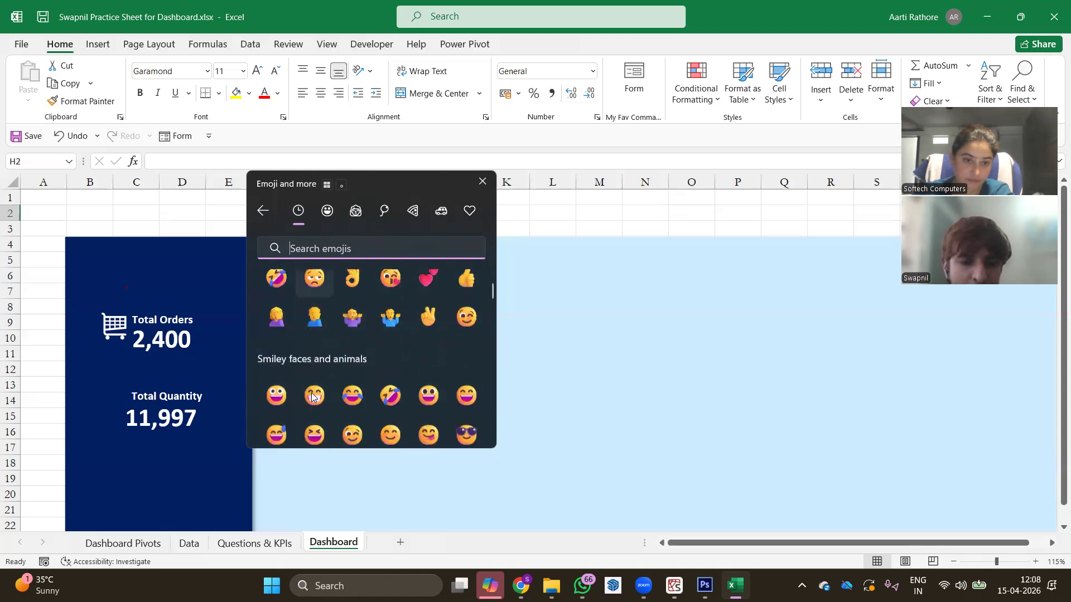
pyautogui.scroll(-3, 311, 397)
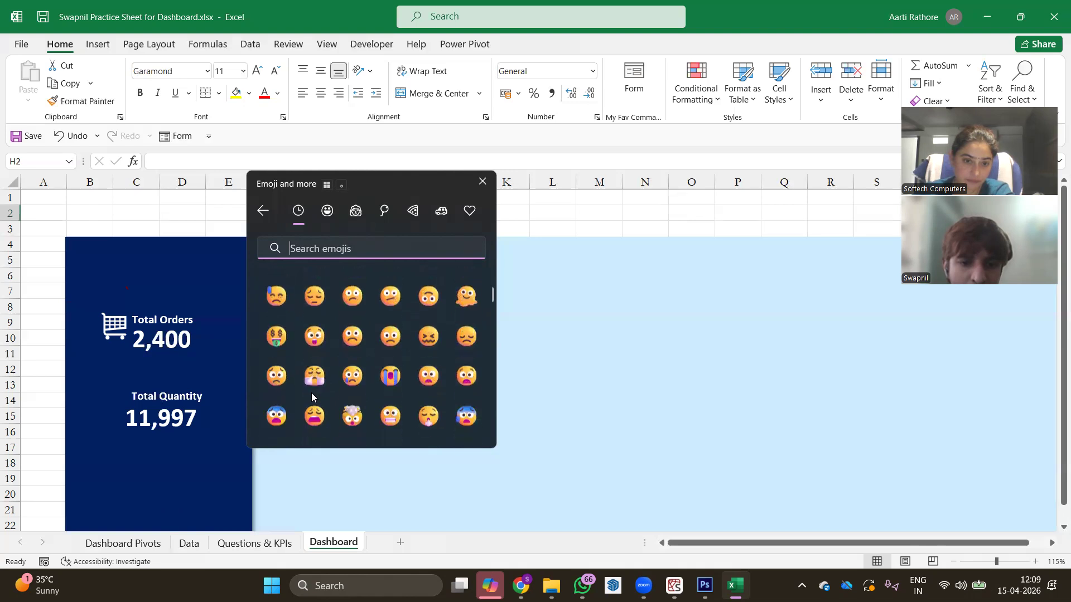
pyautogui.scroll(-2, 311, 397)
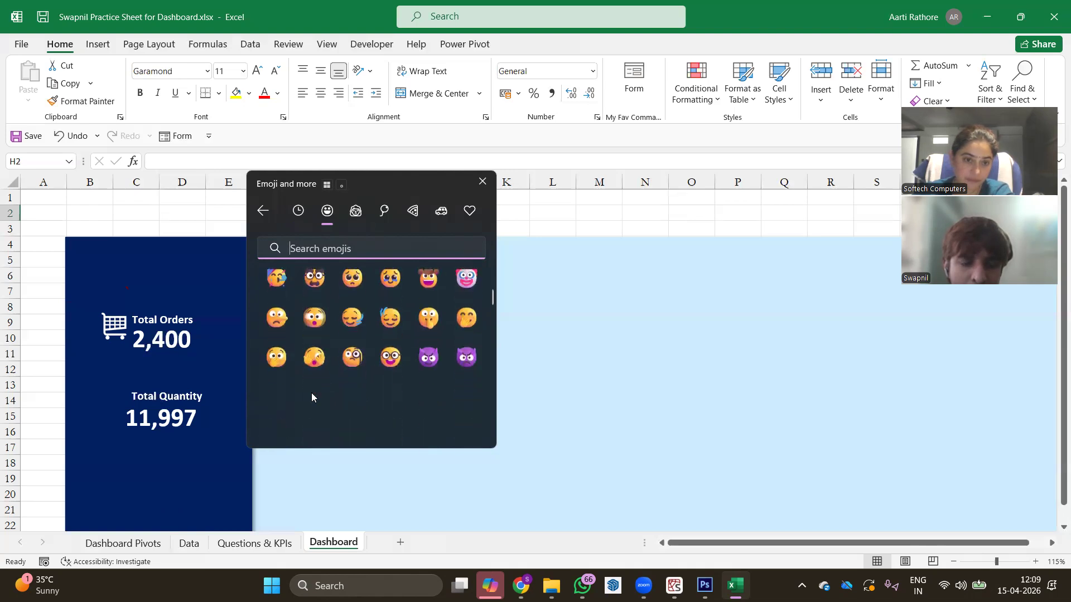
pyautogui.scroll(-2, 311, 397)
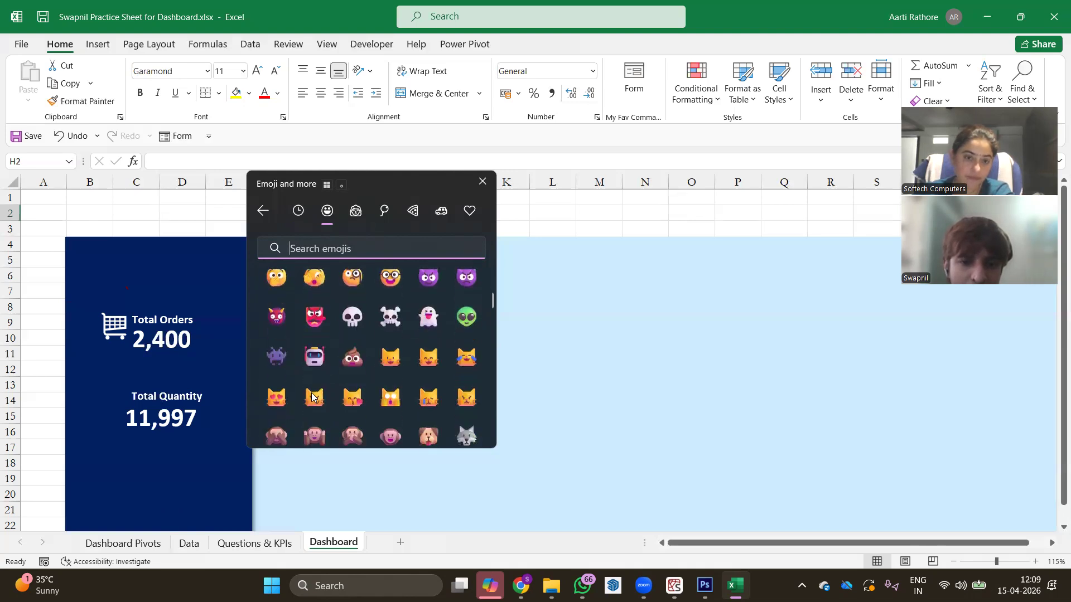
pyautogui.scroll(-4, 312, 397)
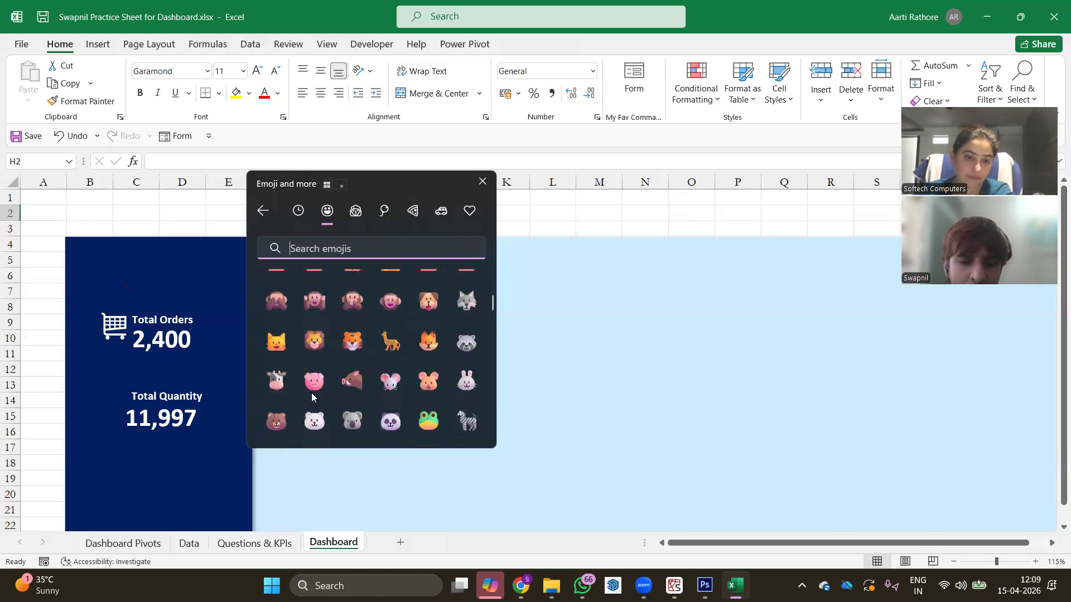
pyautogui.scroll(-6, 311, 393)
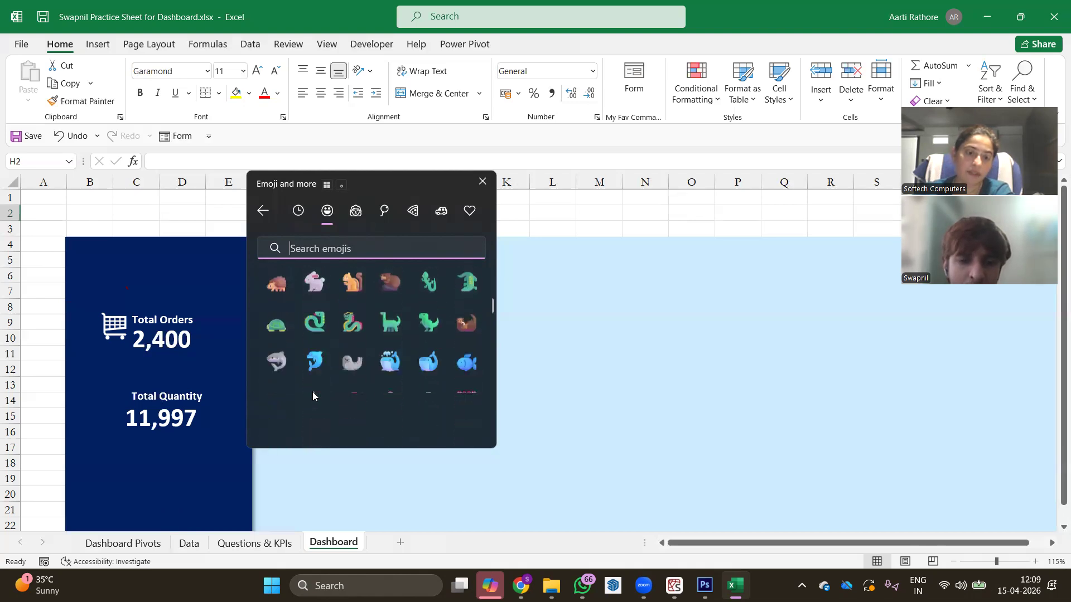
pyautogui.scroll(-2, 314, 394)
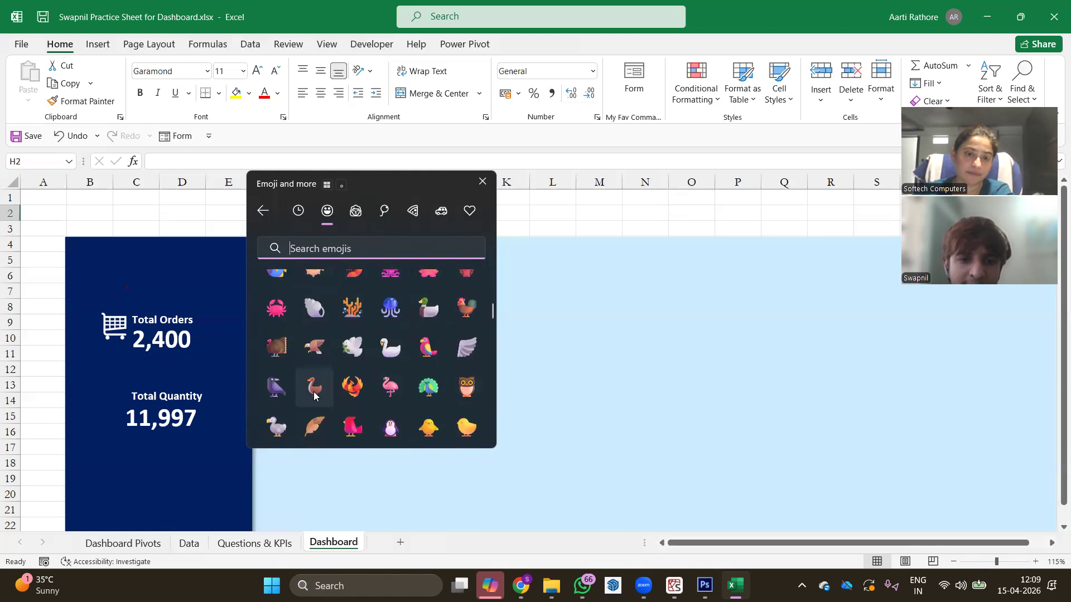
pyautogui.scroll(-3, 315, 390)
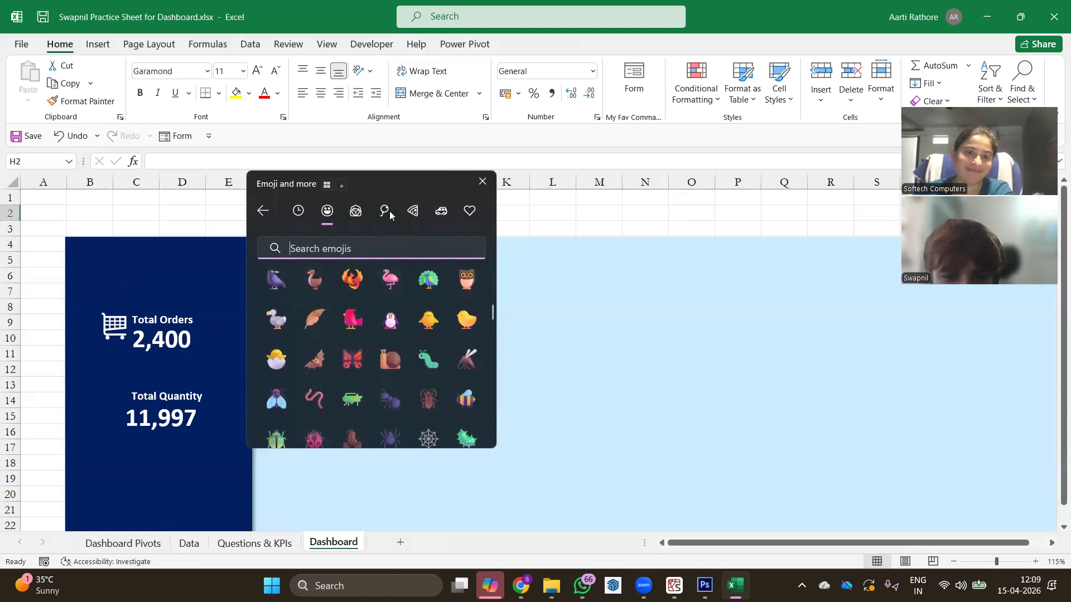
pyautogui.click(356, 210)
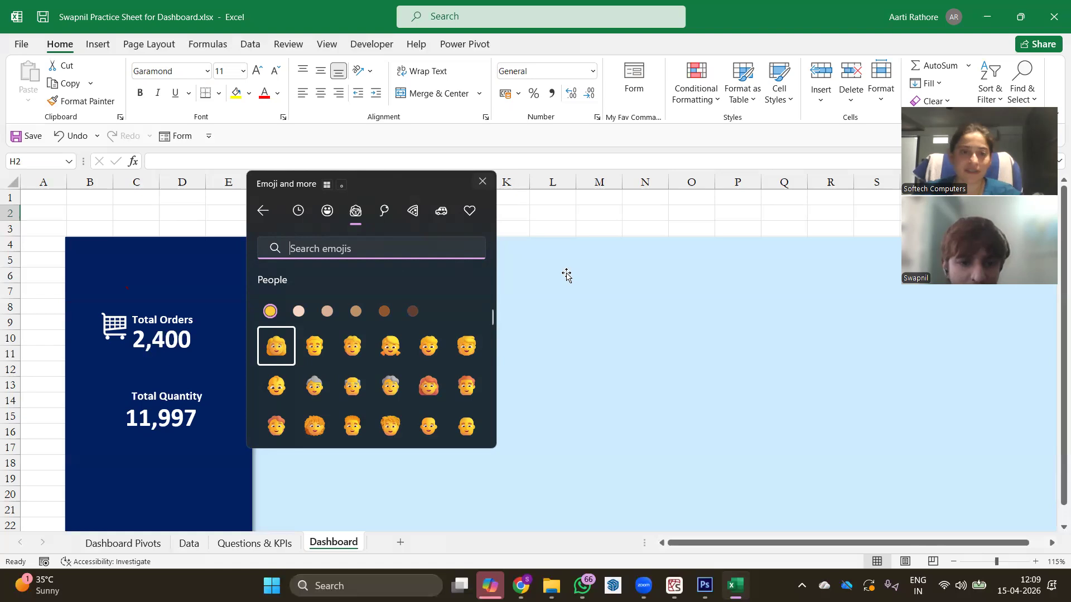
pyautogui.press('Escape')
# Step: Insert the checklist icon from the stock icon library into the Dashboard sheet
pyautogui.click(99, 44)
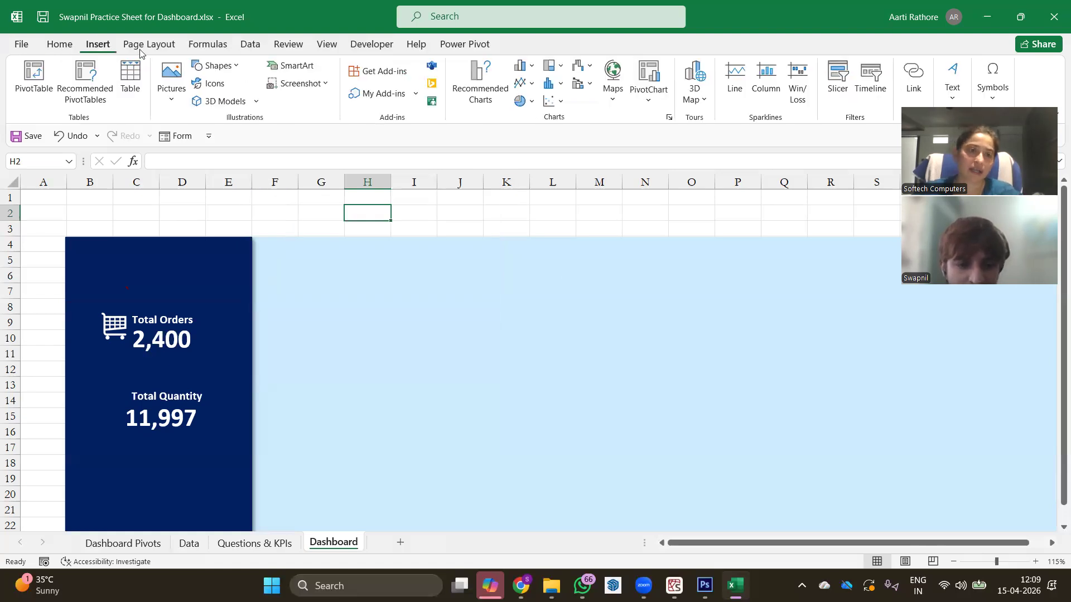
pyautogui.click(211, 83)
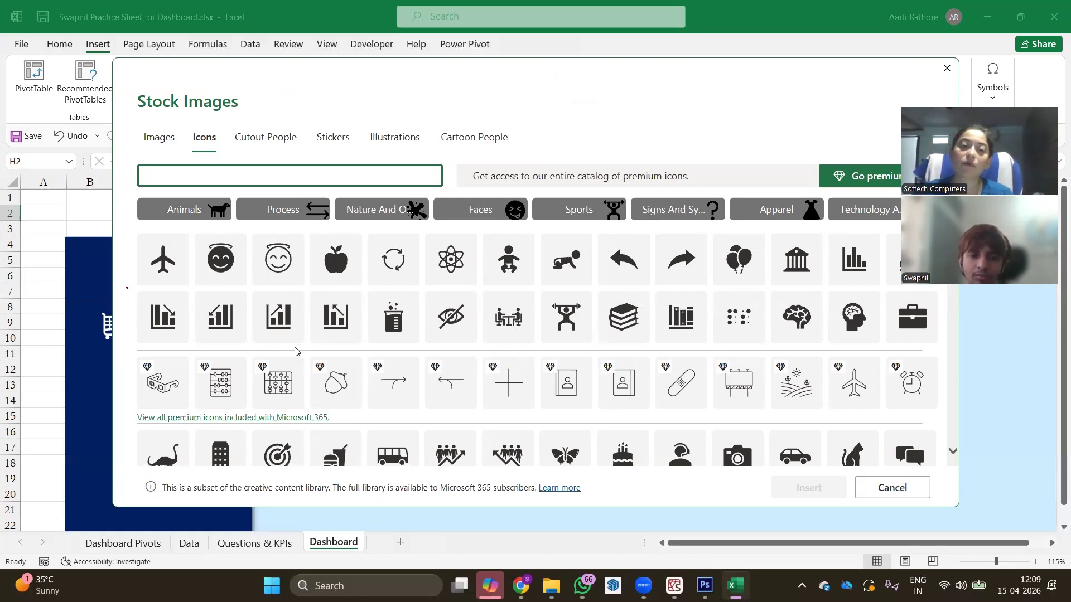
pyautogui.scroll(-1, 296, 351)
pyautogui.scroll(-1, 296, 351)
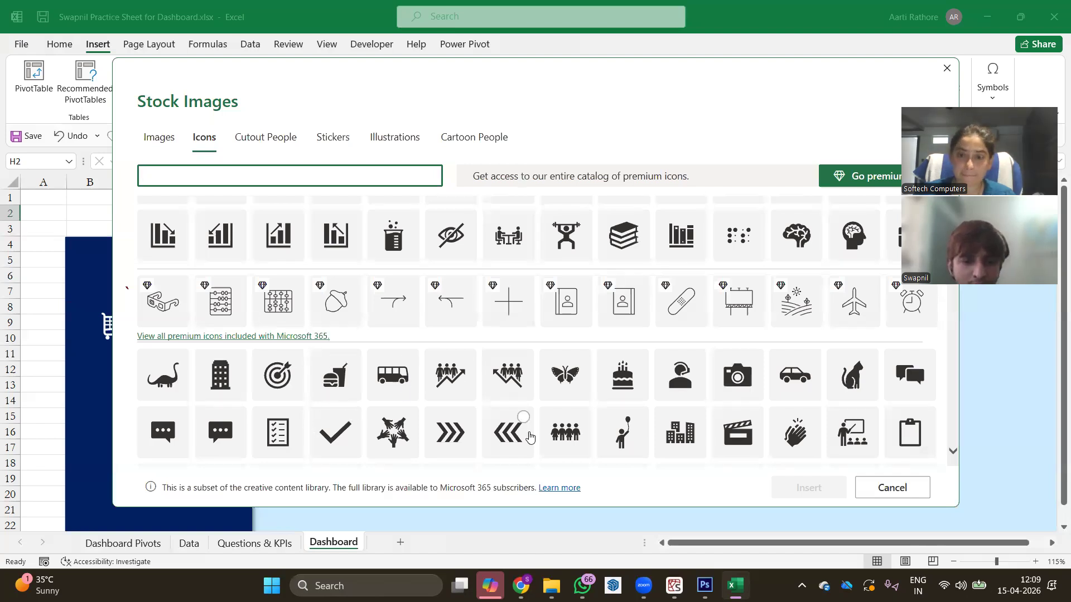
pyautogui.scroll(-1, 730, 468)
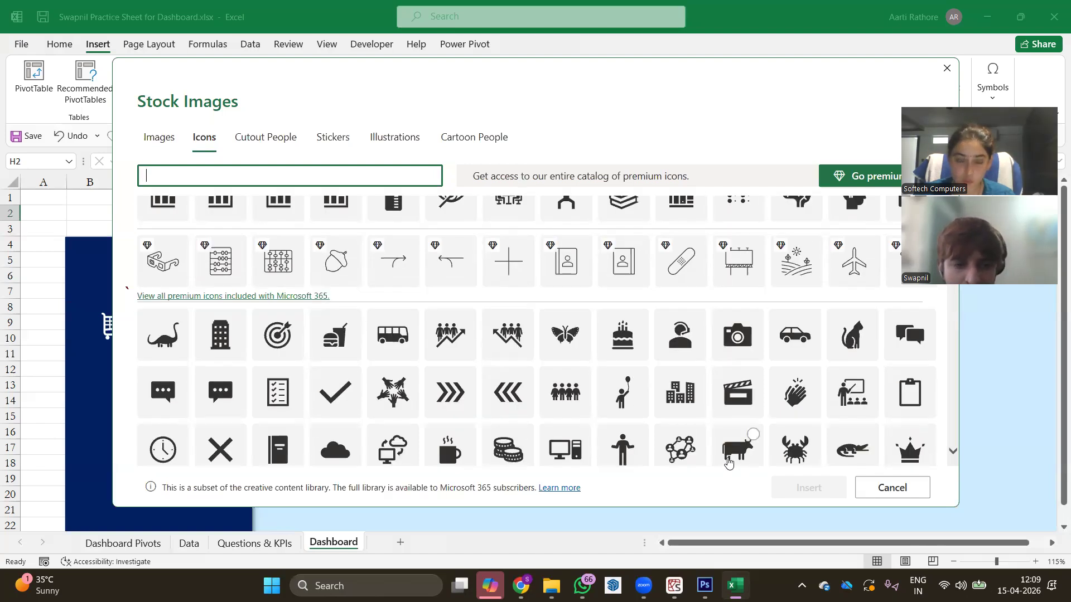
pyautogui.scroll(-2, 730, 461)
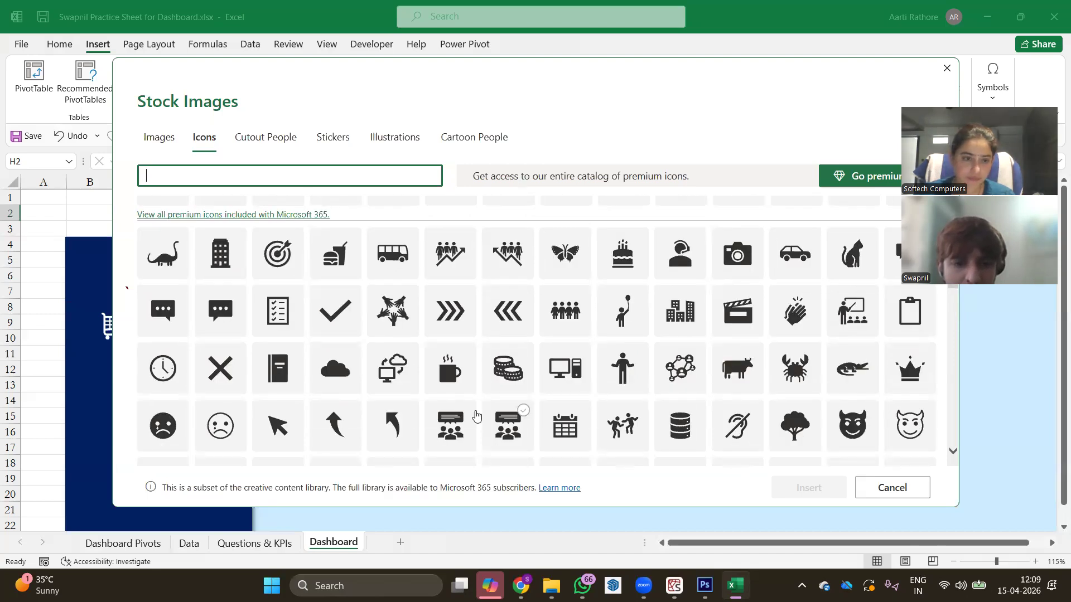
pyautogui.scroll(-2, 449, 410)
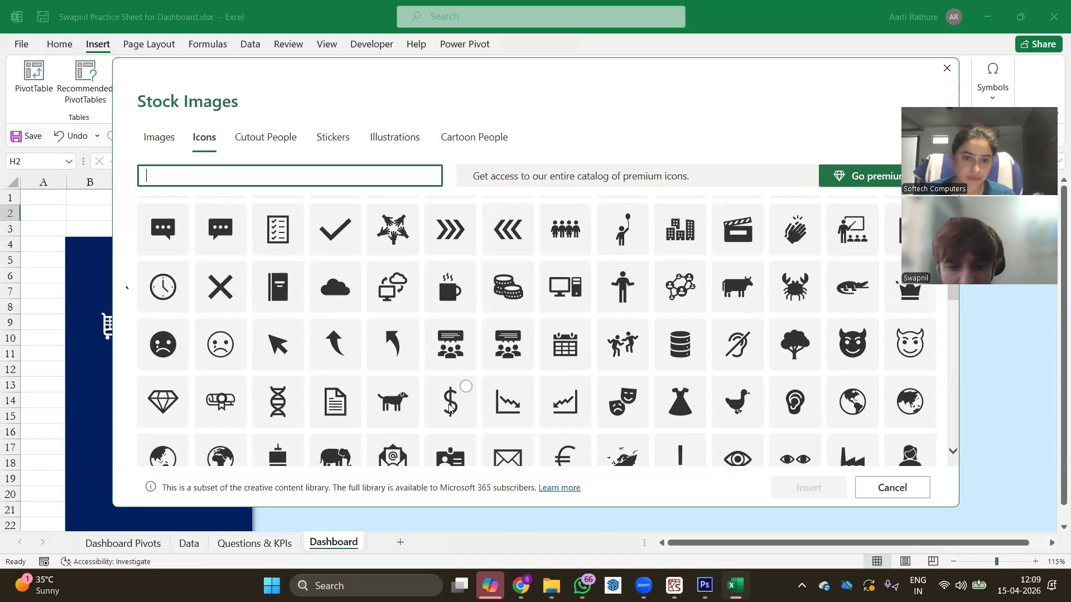
pyautogui.scroll(-2, 449, 408)
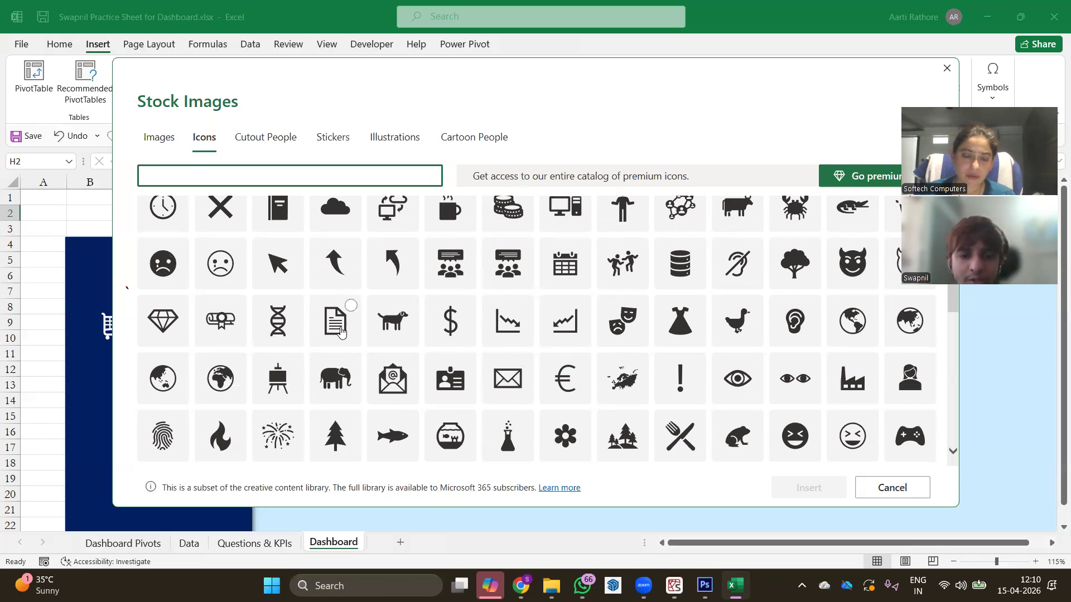
pyautogui.scroll(2, 342, 332)
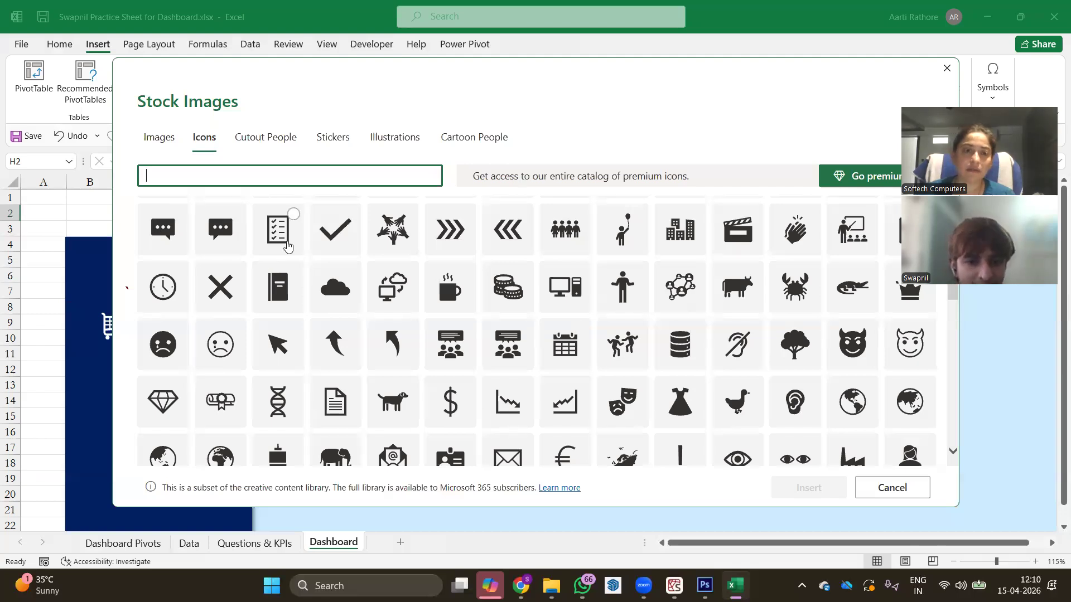
pyautogui.click(293, 218)
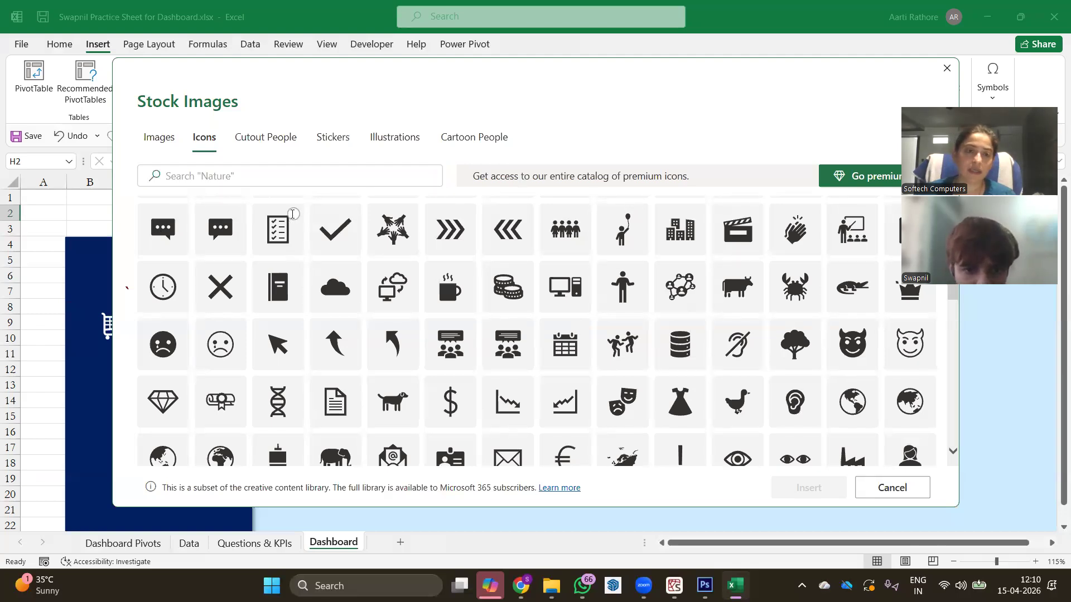
pyautogui.click(293, 214)
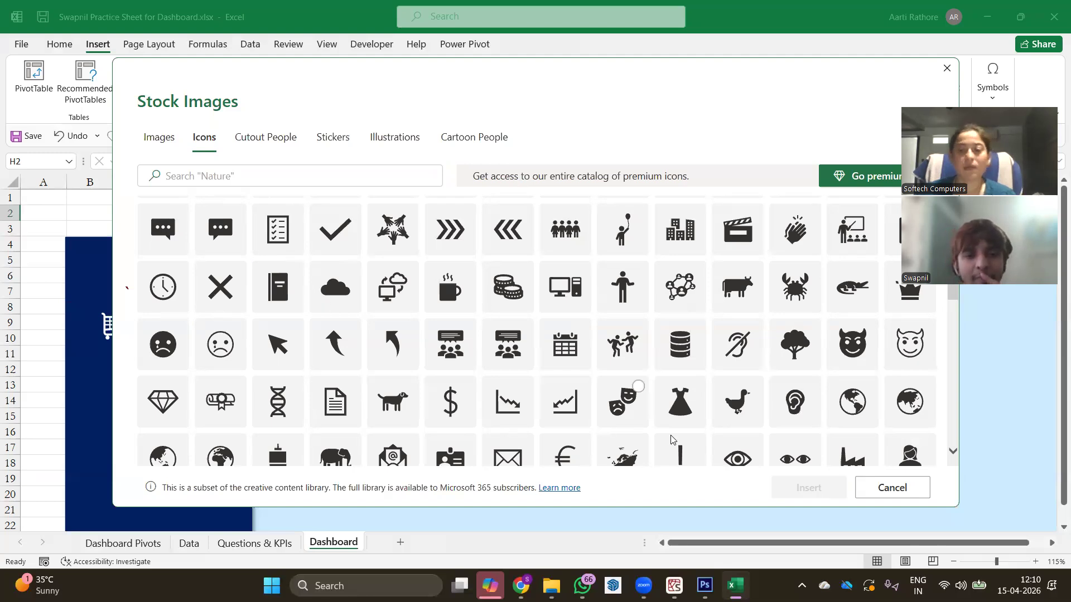
pyautogui.click(291, 215)
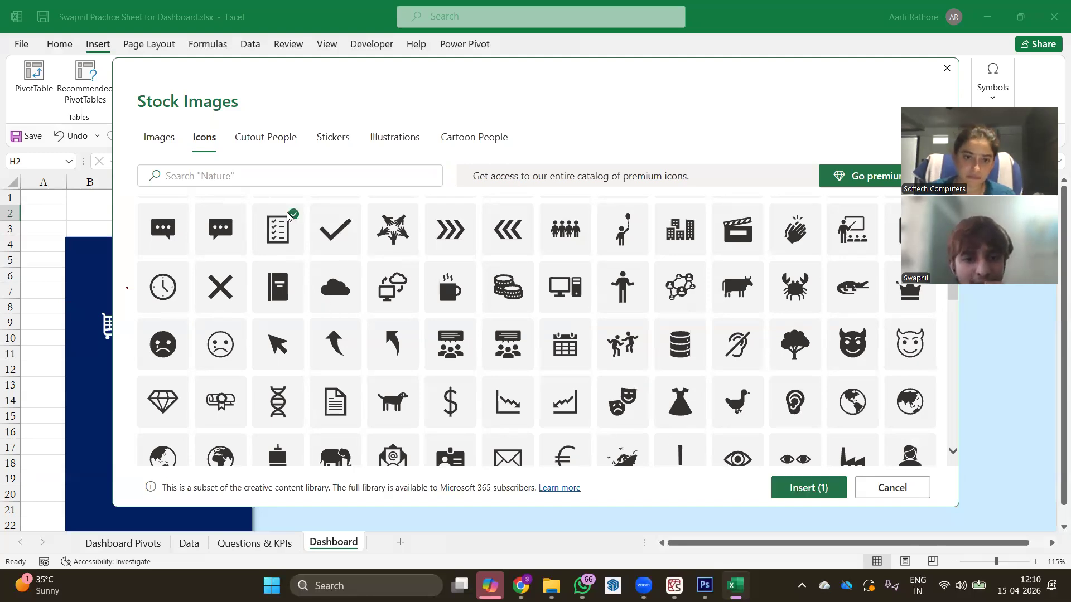
pyautogui.click(794, 487)
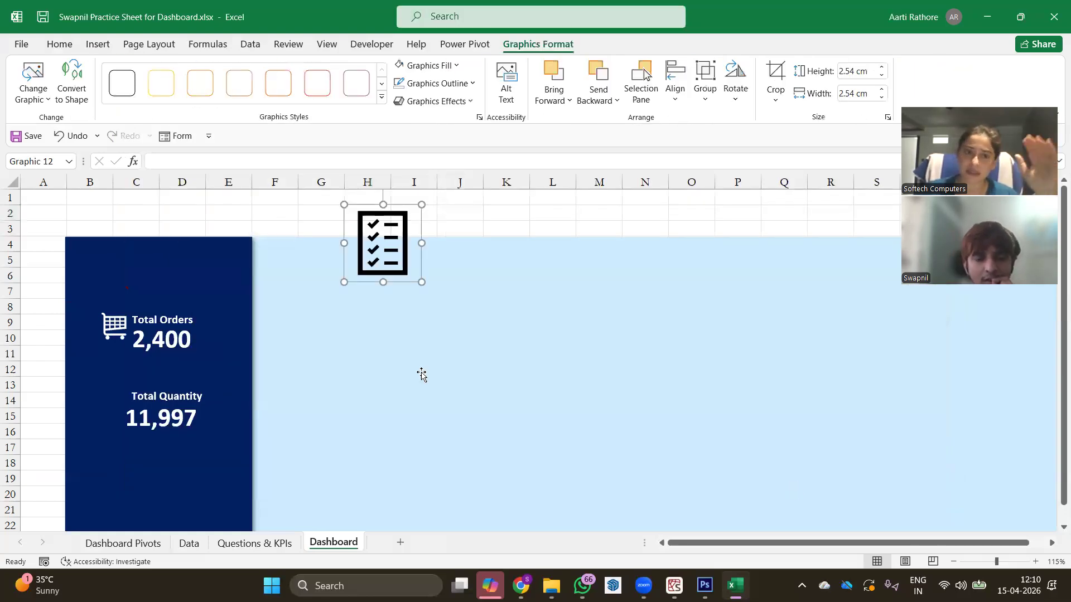
# Step: Shrink the checklist icon to 1.2 cm, place it beside "Total Quantity", and shift the cart icon slightly left to align with it
pyautogui.moveTo(333, 238); pyautogui.dragTo(89, 377)
pyautogui.moveTo(138, 452); pyautogui.dragTo(114, 426)
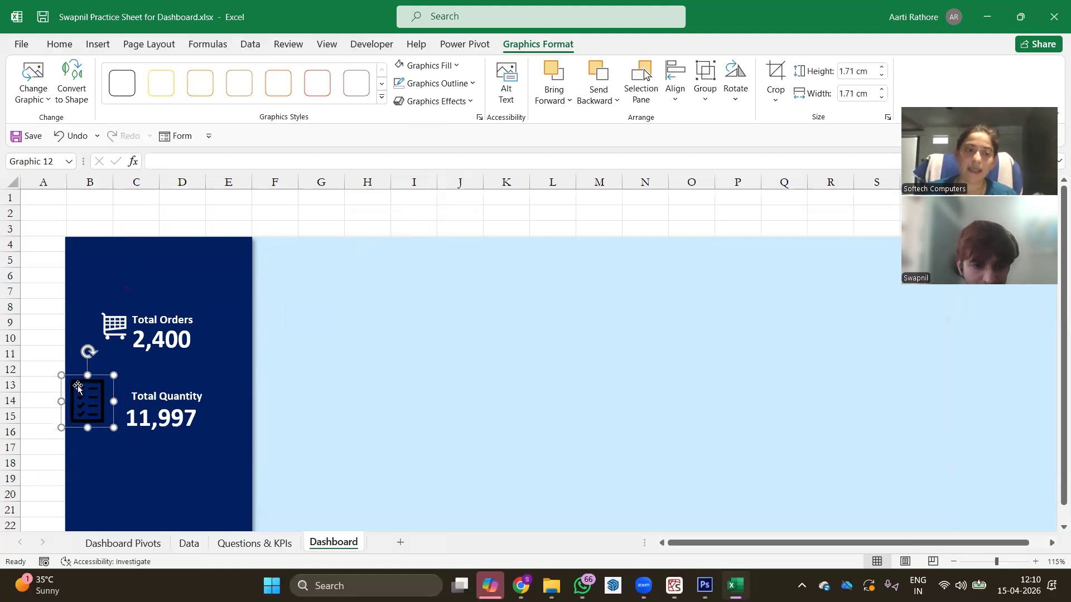
pyautogui.moveTo(74, 379); pyautogui.dragTo(89, 387)
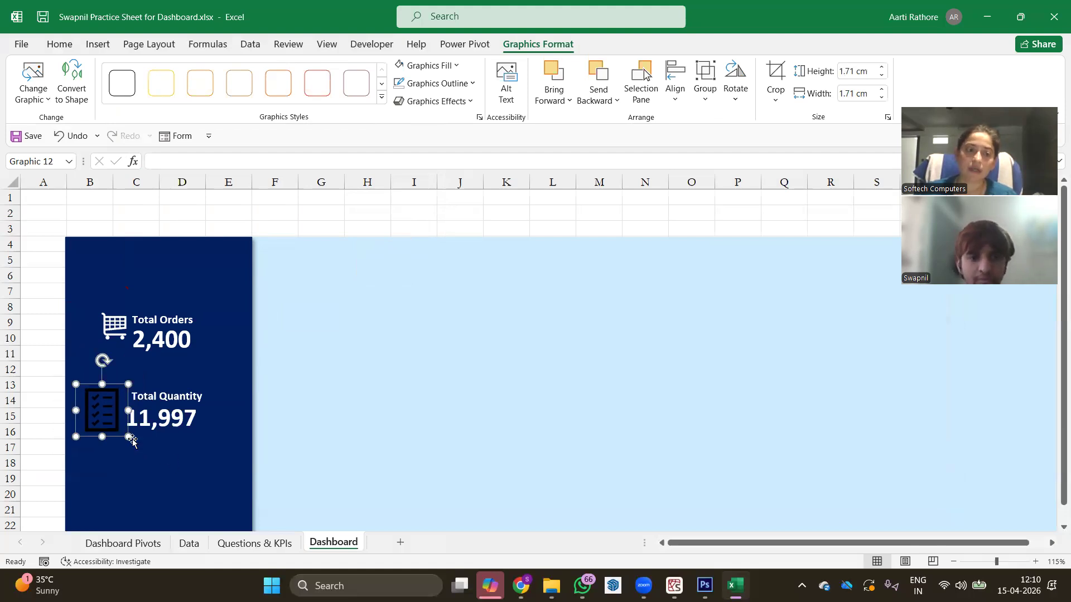
pyautogui.moveTo(129, 438); pyautogui.dragTo(101, 391)
pyautogui.click(115, 330)
pyautogui.moveTo(115, 331); pyautogui.dragTo(107, 328)
pyautogui.click(107, 406)
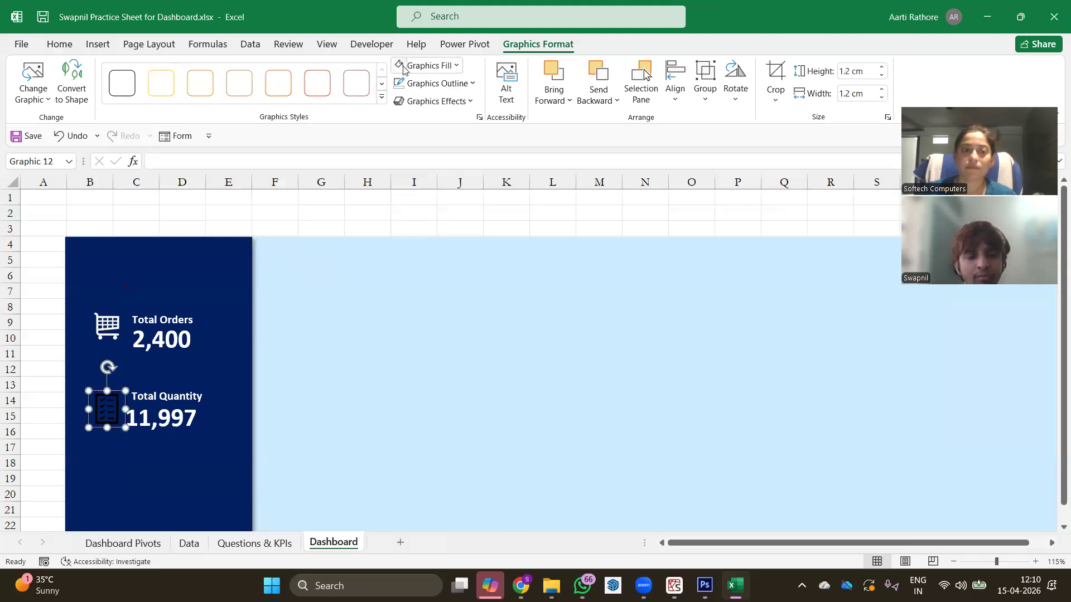
# Step: Duplicate the Total Quantity label, place the copy below the 11,997 value and change its text to "Total Amount"
pyautogui.scroll(-1, 451, 446)
pyautogui.scroll(-1, 450, 446)
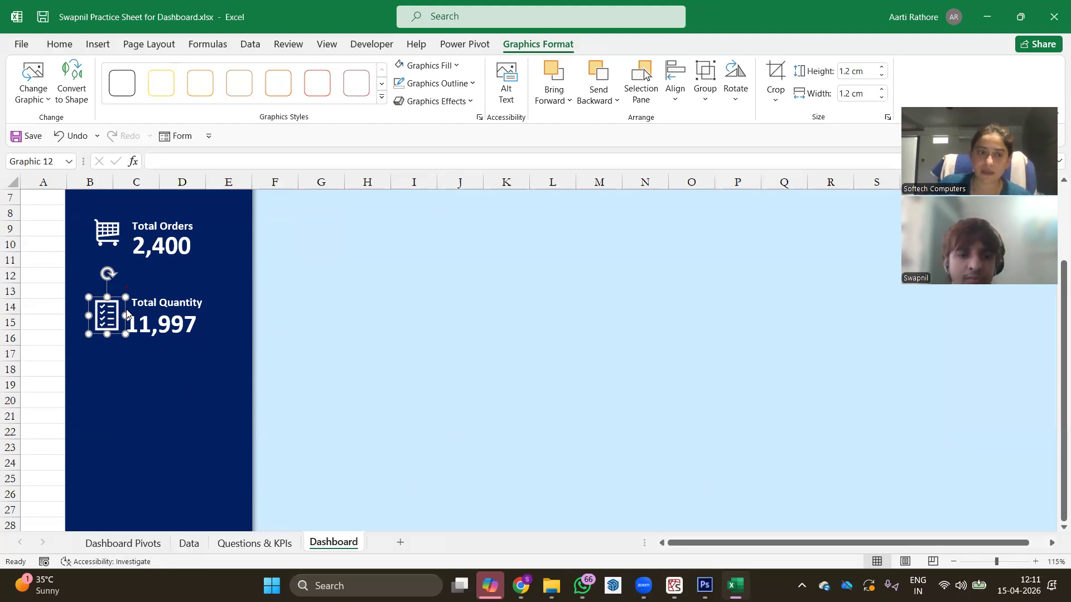
pyautogui.click(154, 324)
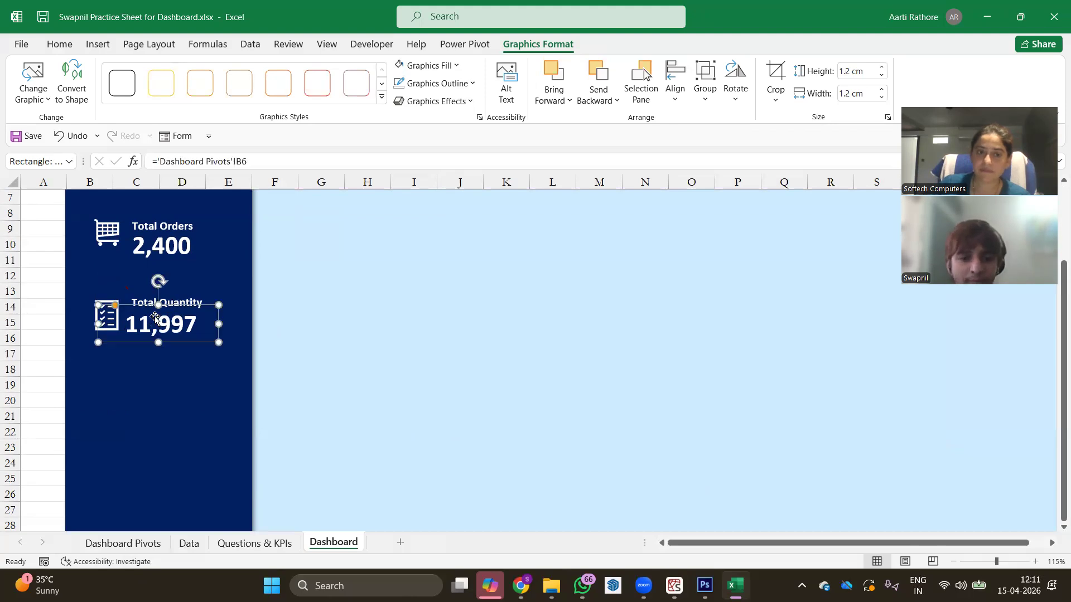
pyautogui.click(263, 299)
pyautogui.click(184, 293)
pyautogui.click(187, 289)
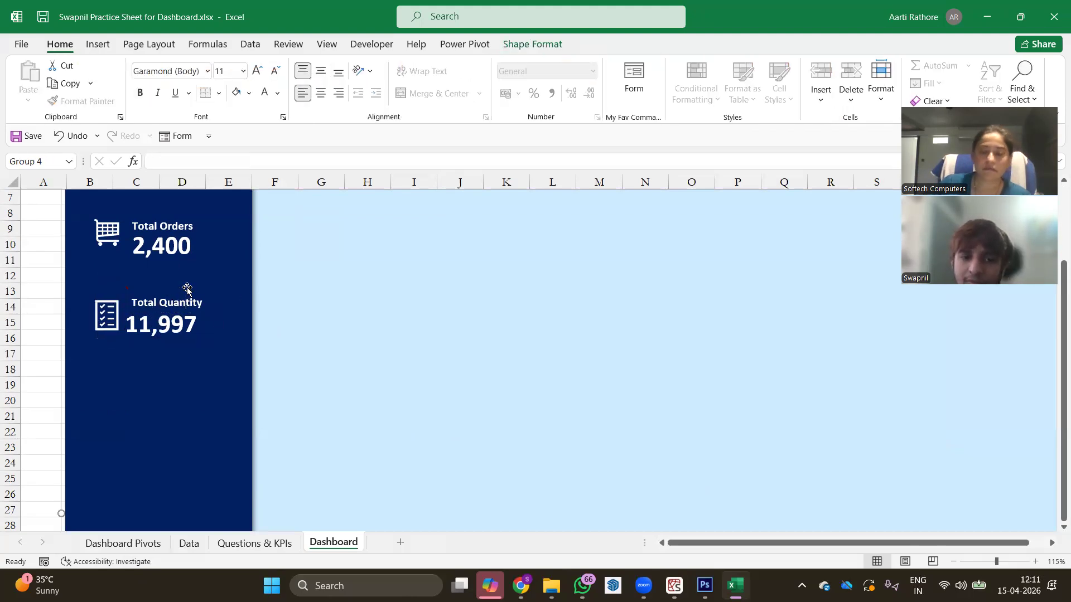
pyautogui.click(188, 303)
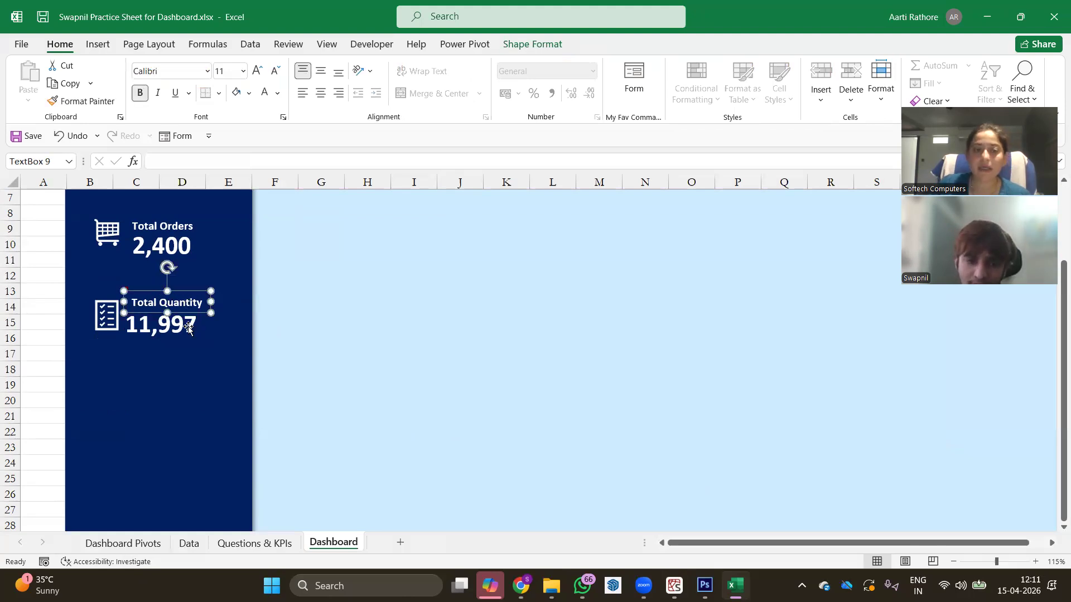
pyautogui.hotkey('ctrl', 'd')
pyautogui.moveTo(199, 304); pyautogui.dragTo(190, 375)
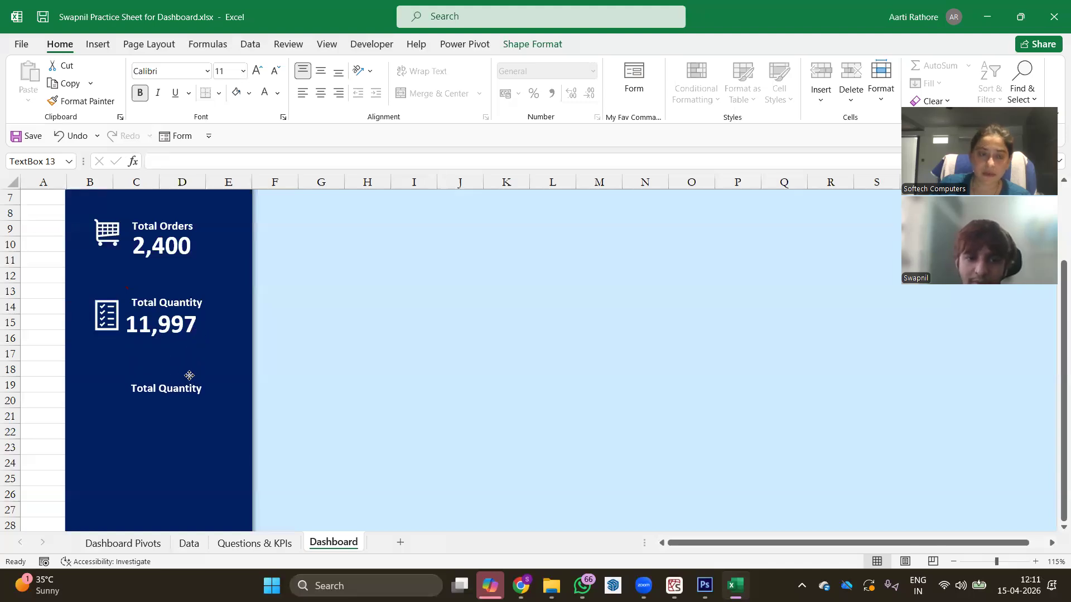
pyautogui.doubleClick(184, 387)
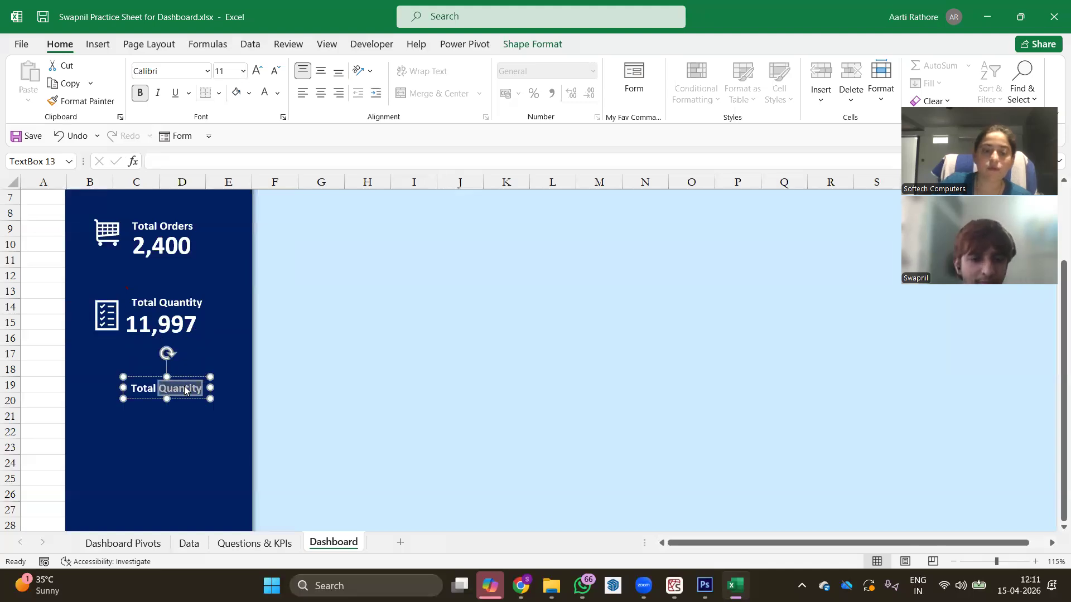
pyautogui.write('Amou')
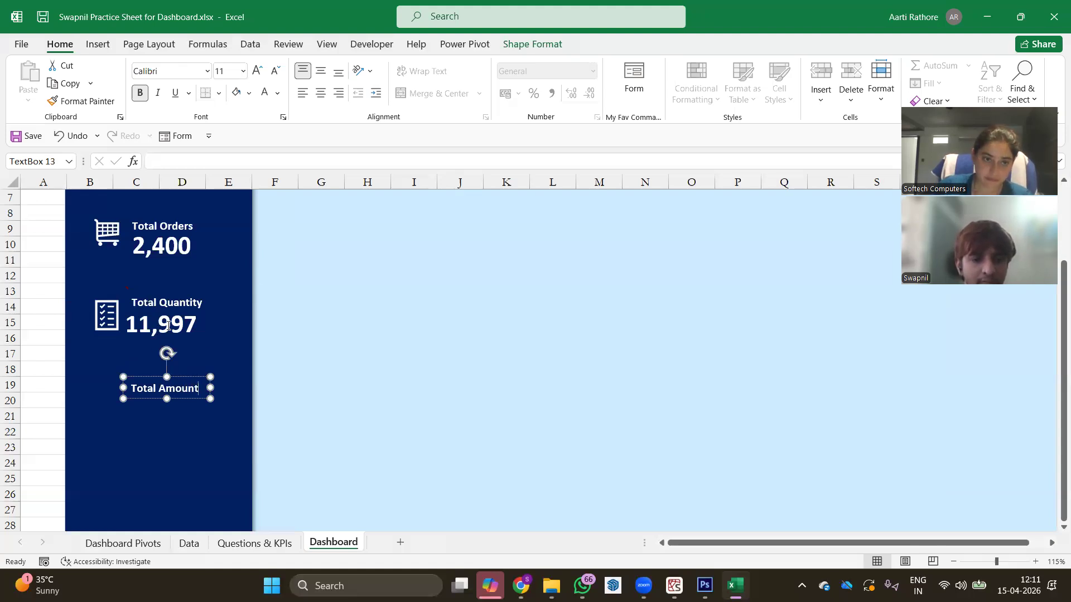
# Step: Duplicate the Total Quantity value box and place the copy directly below the "Total Amount" label
pyautogui.click(249, 342)
pyautogui.click(193, 324)
pyautogui.moveTo(192, 324); pyautogui.dragTo(187, 431)
pyautogui.click(178, 412)
# Step: Link the value box below "Total Amount" to cell C6 of the Dashboard Pivots sheet
pyautogui.doubleClick(178, 412)
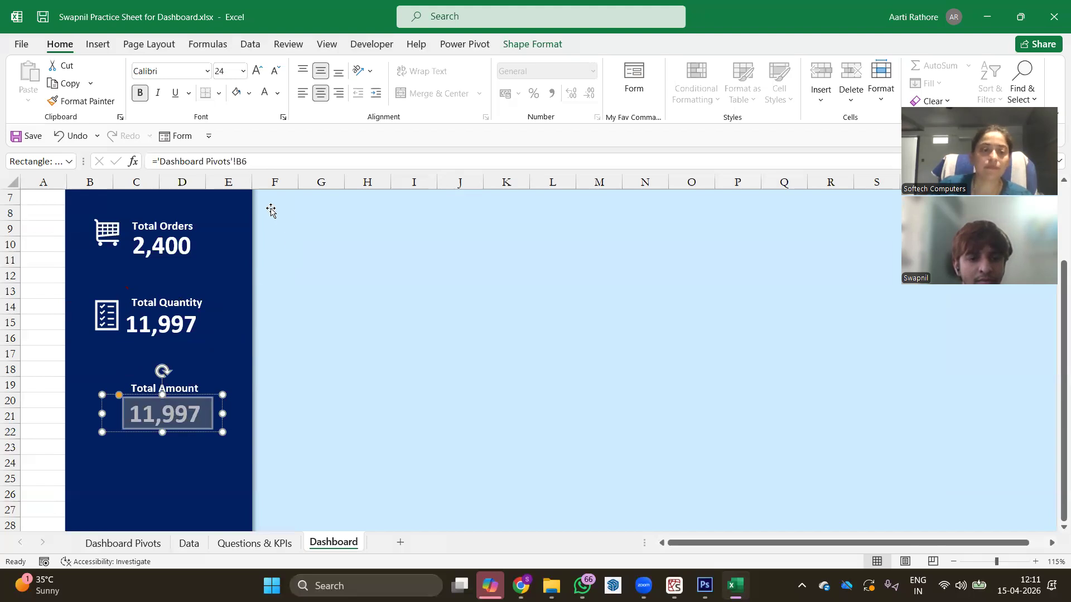
pyautogui.moveTo(261, 156); pyautogui.dragTo(155, 161)
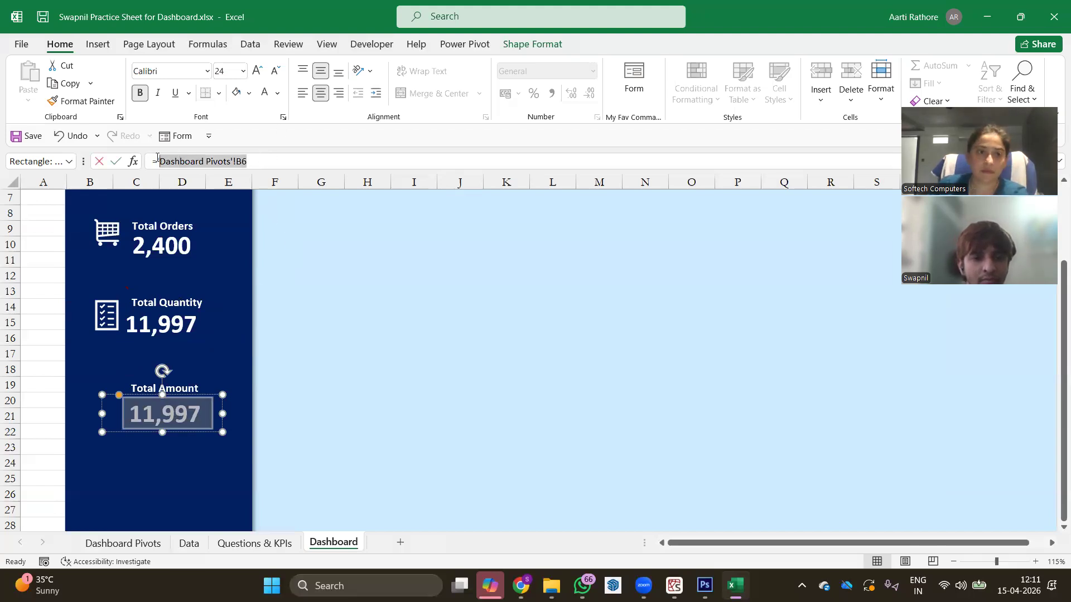
pyautogui.press('BackSpace')
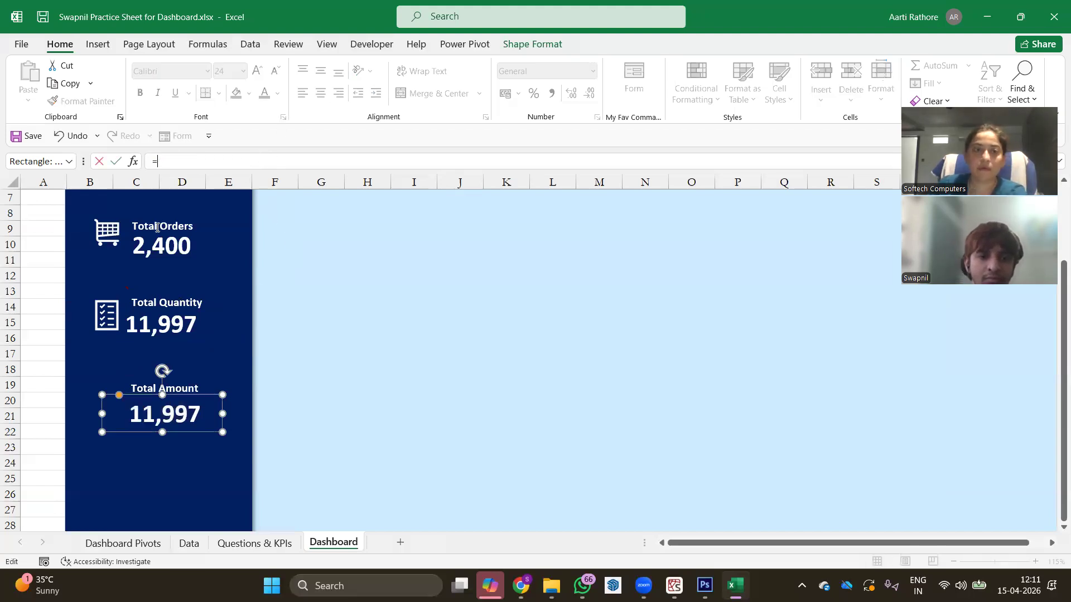
pyautogui.click(144, 543)
pyautogui.click(293, 315)
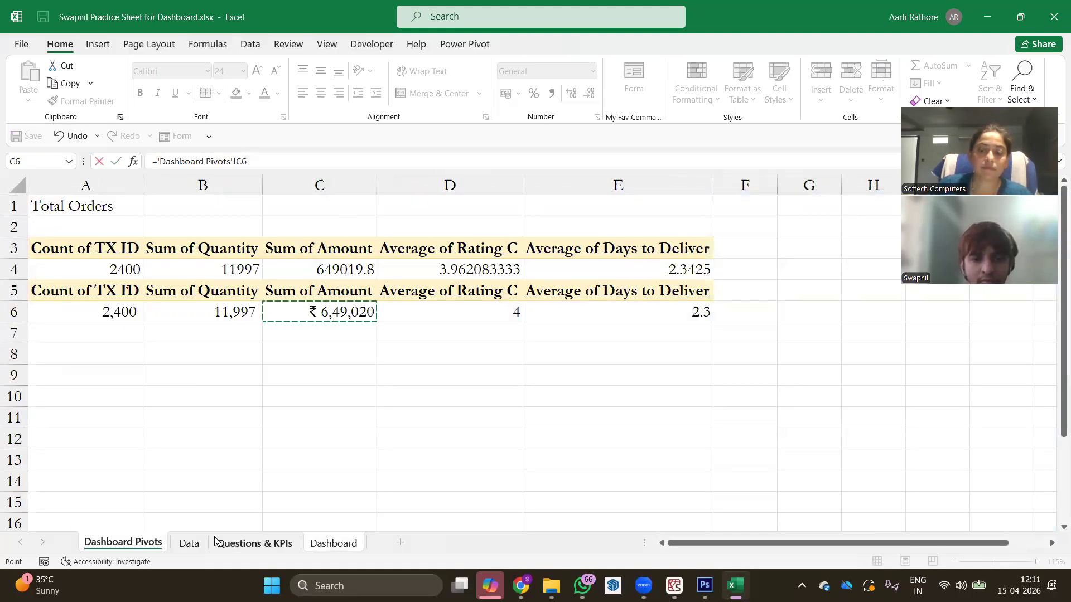
pyautogui.press('Return')
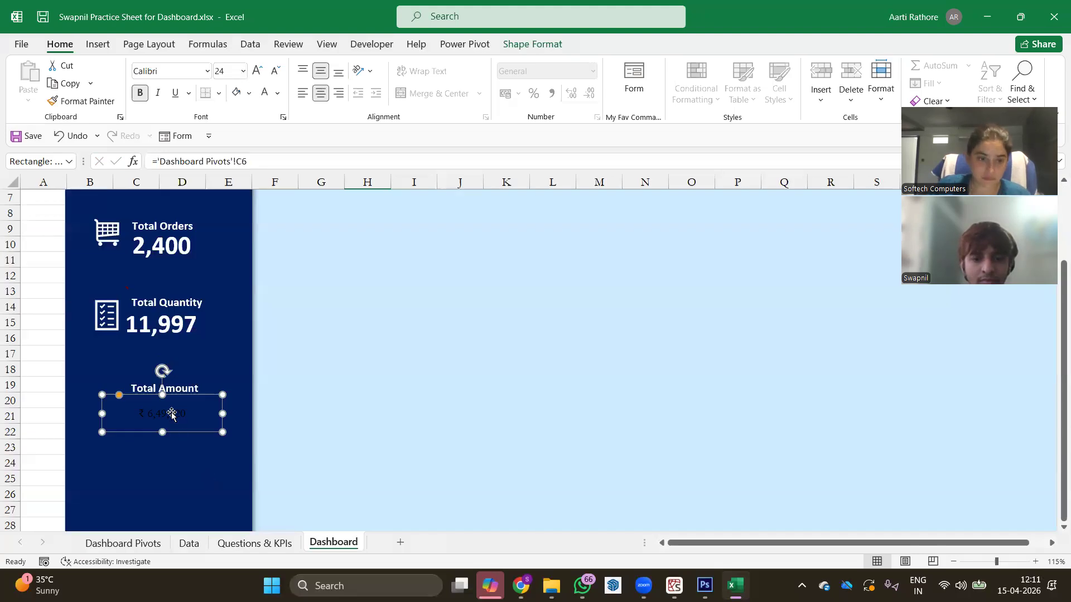
# Step: Copy the formatting of the Total Quantity value onto the Total Amount value with Format Painter
pyautogui.click(171, 413)
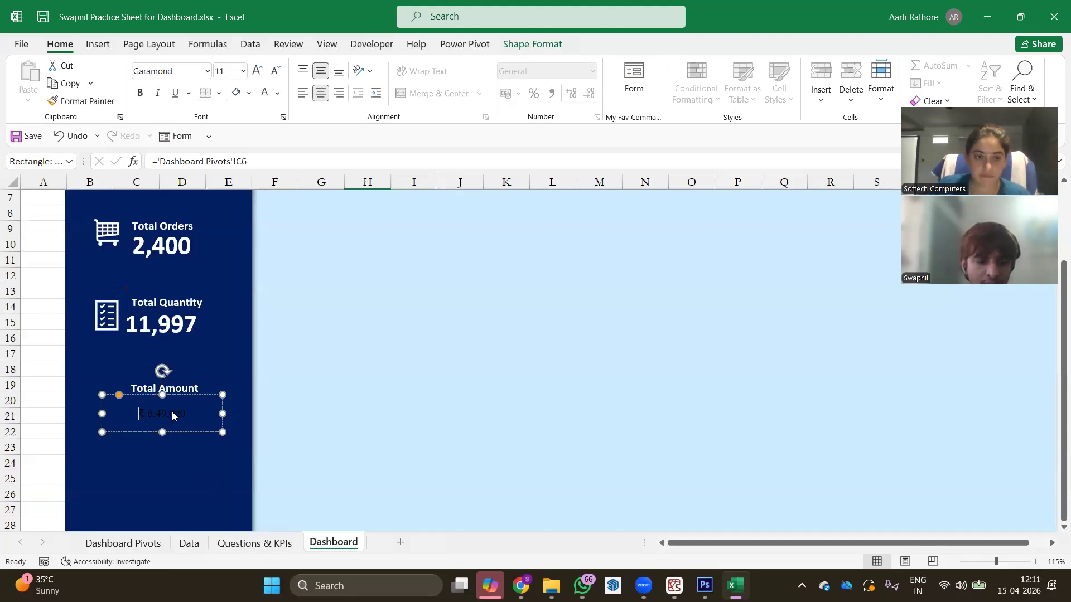
pyautogui.doubleClick(172, 412)
pyautogui.click(314, 365)
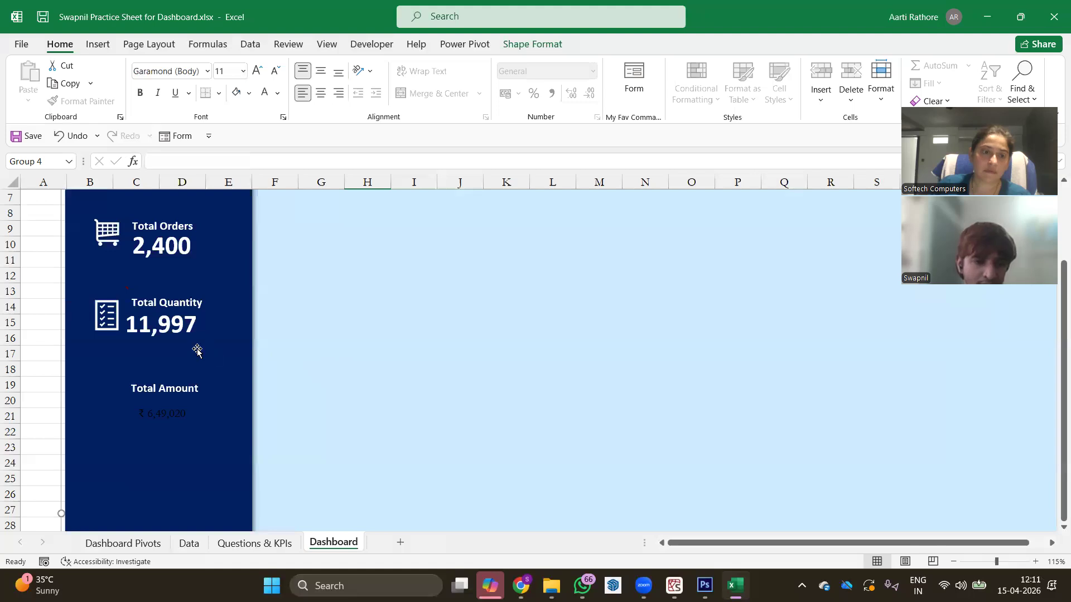
pyautogui.click(172, 333)
pyautogui.click(83, 101)
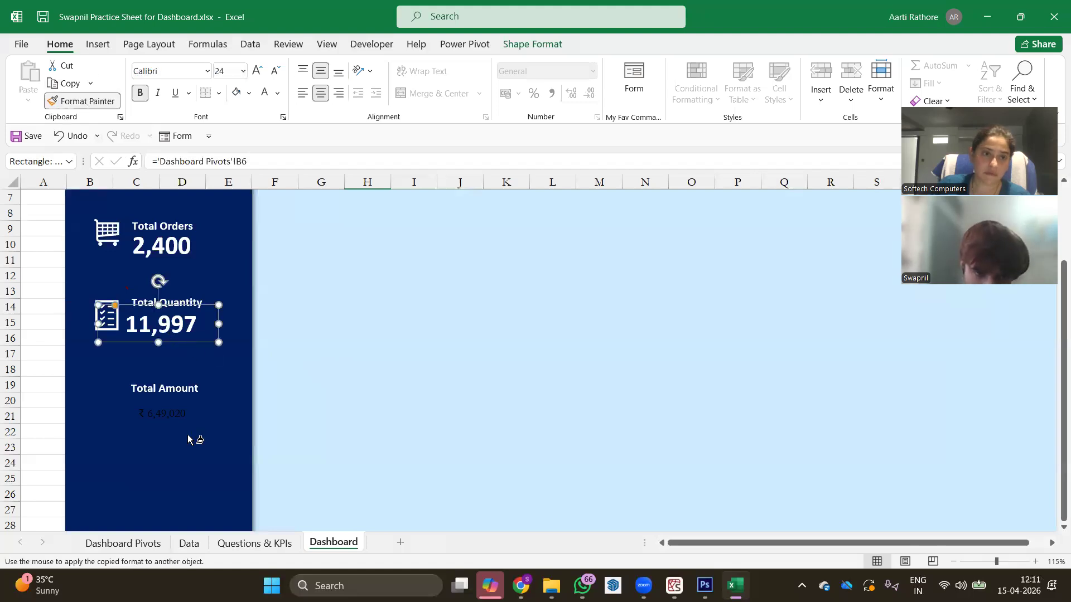
pyautogui.click(162, 414)
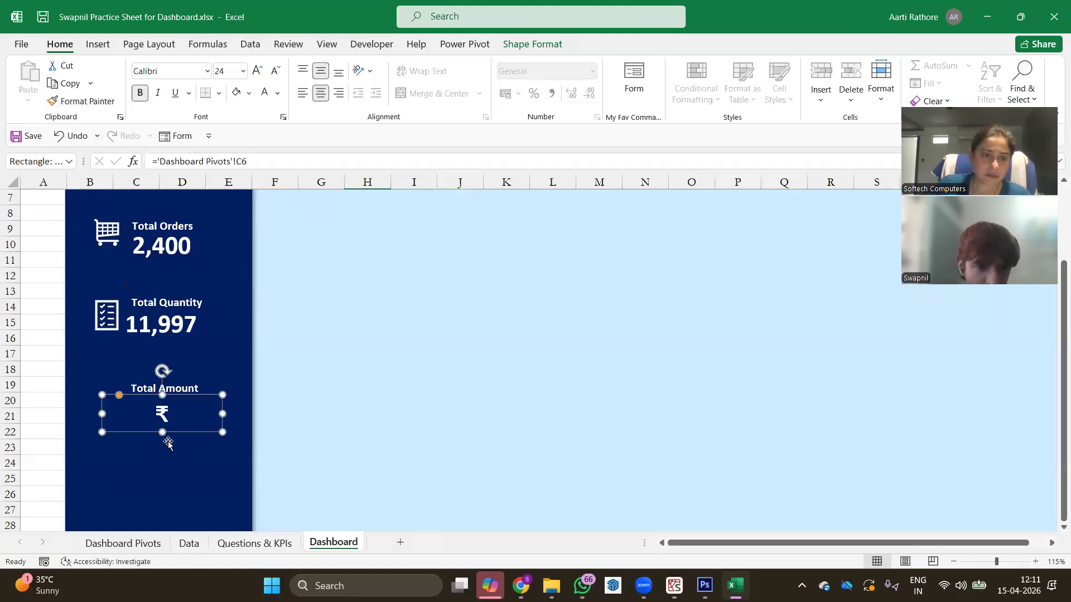
# Step: Widen the Total Amount value box to fit the full rupee figure and centre it within the blue sidebar
pyautogui.moveTo(222, 414); pyautogui.dragTo(303, 413)
pyautogui.moveTo(214, 397); pyautogui.dragTo(168, 393)
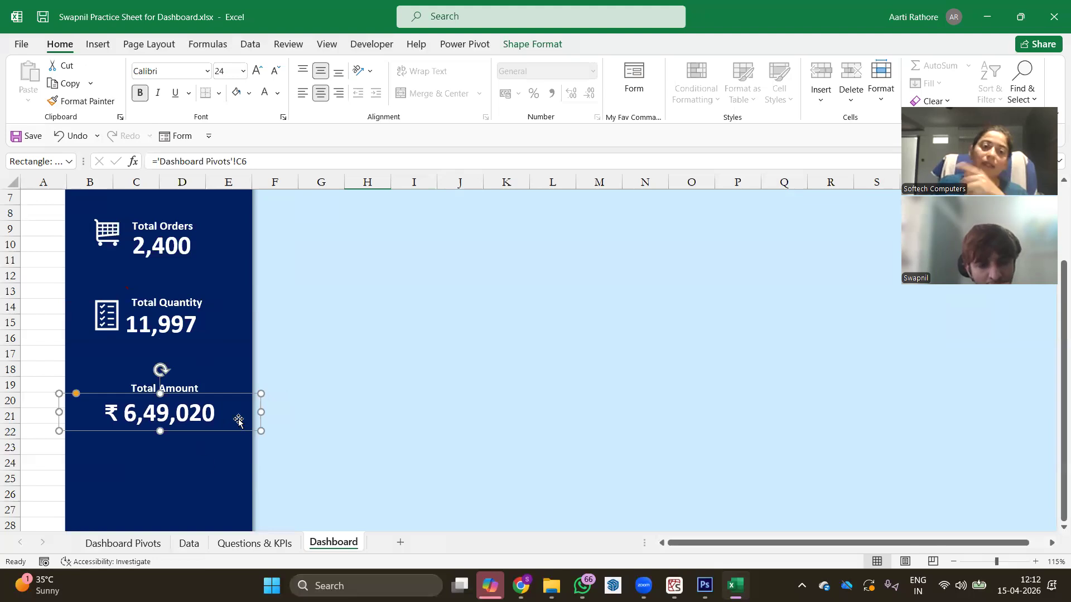
pyautogui.click(262, 414)
pyautogui.click(238, 415)
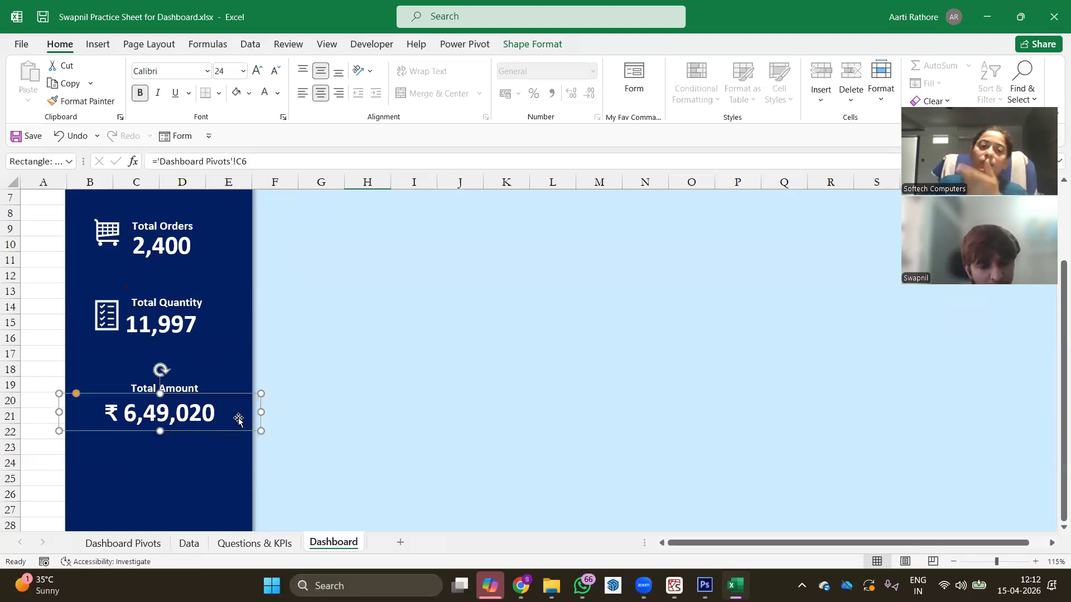
pyautogui.moveTo(254, 415); pyautogui.dragTo(230, 415)
pyautogui.moveTo(118, 397); pyautogui.dragTo(131, 397)
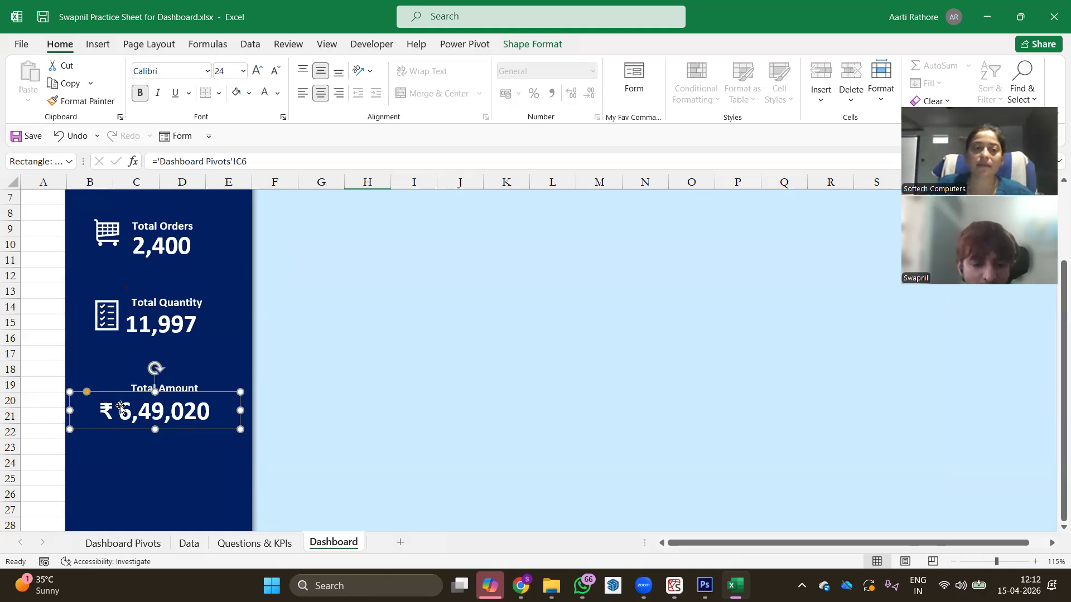
pyautogui.press('Escape')
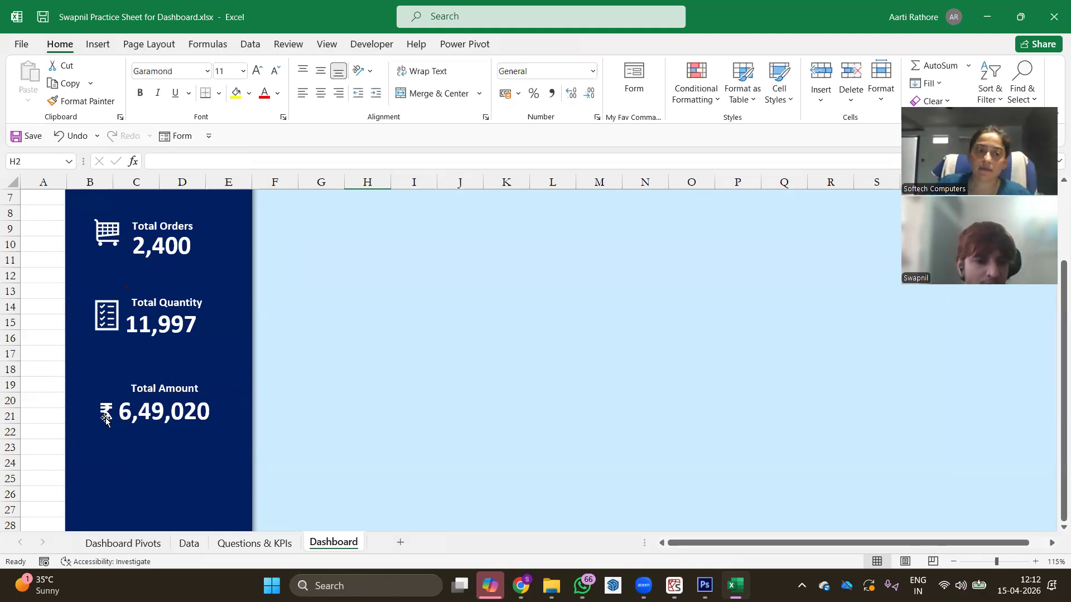
# Step: Select the Total Amount label and value together and shift them slightly up and left
pyautogui.click(104, 416)
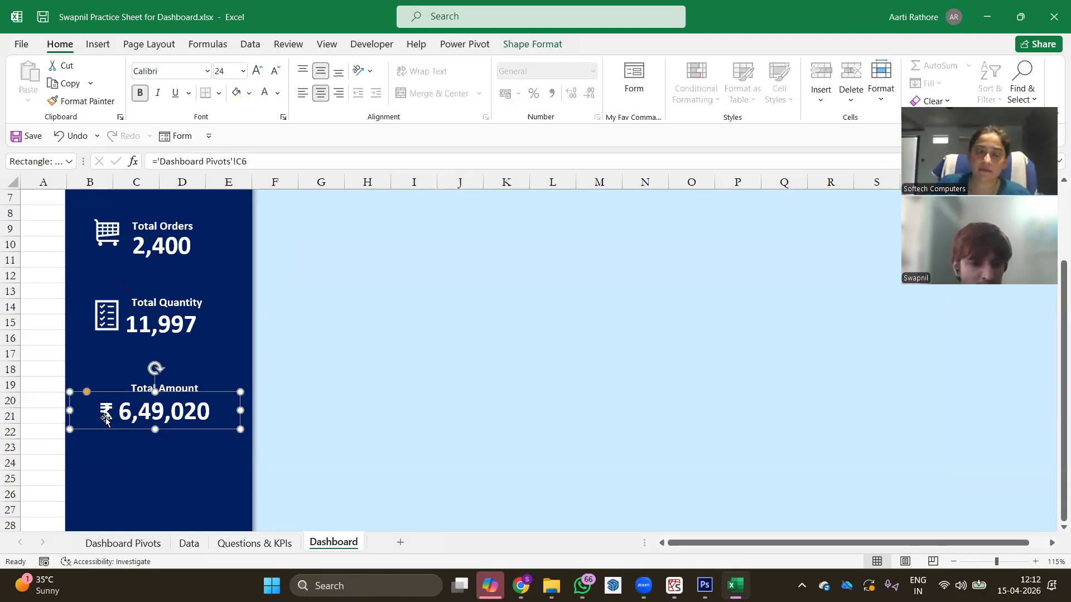
pyautogui.keyDown('shift'); pyautogui.click(144, 384); pyautogui.keyUp('shift')
pyautogui.moveTo(145, 374); pyautogui.dragTo(140, 369)
pyautogui.click(348, 401)
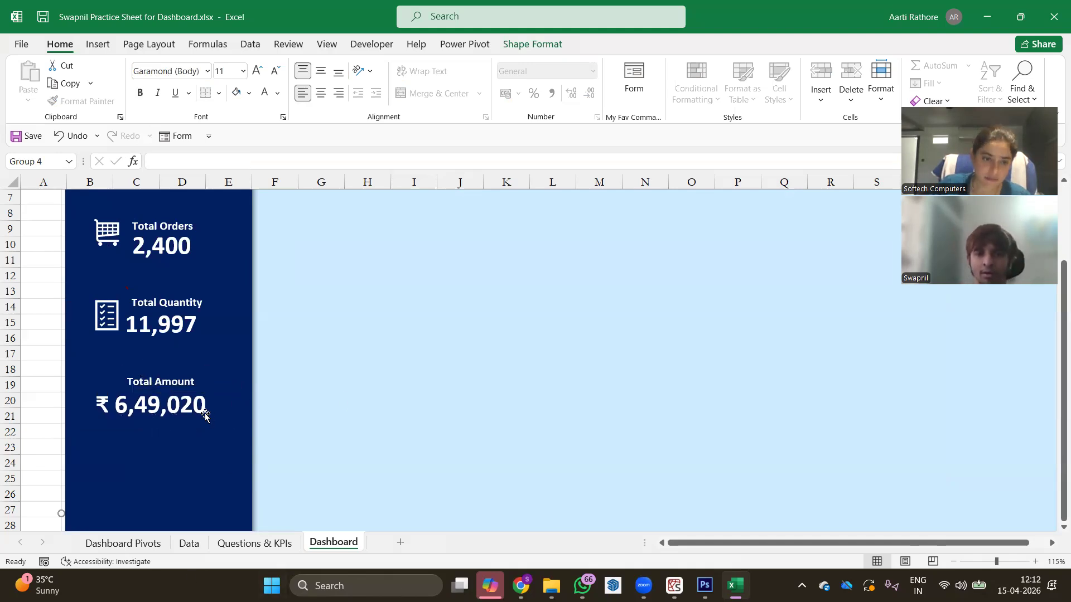
# Step: Duplicate the Total Amount label, place the copy below the rupee value and change its text to "Avg Rating"
pyautogui.click(185, 382)
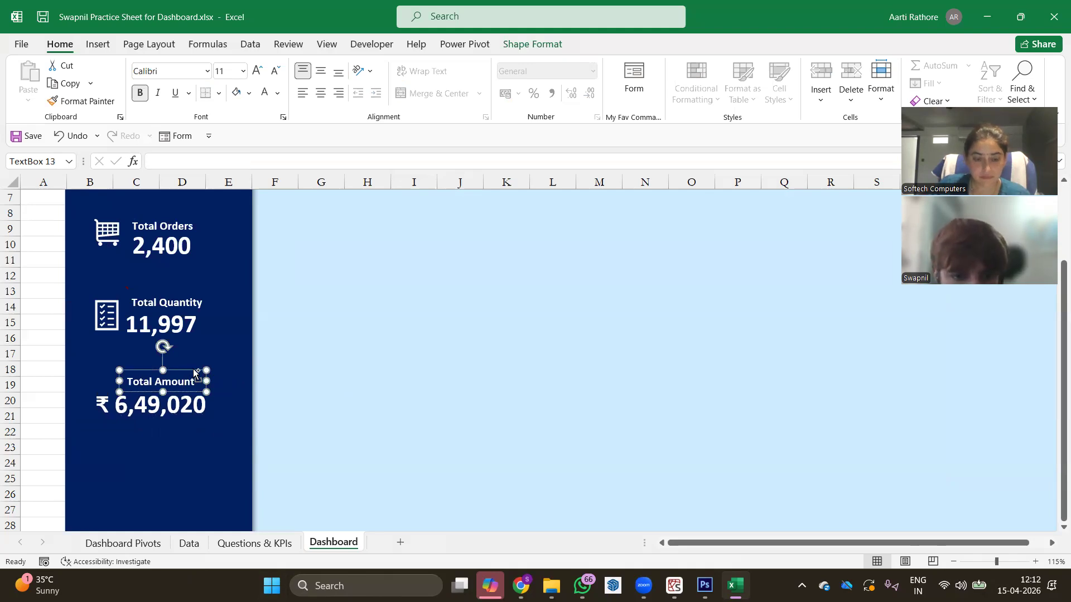
pyautogui.hotkey('ctrl', 'd')
pyautogui.moveTo(206, 384); pyautogui.dragTo(193, 449)
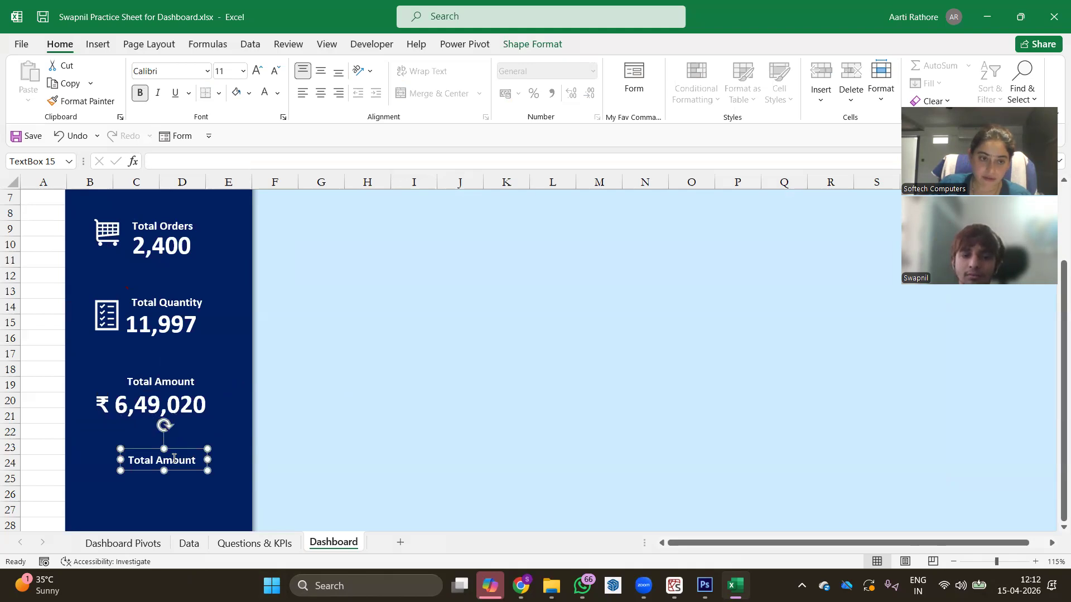
pyautogui.tripleClick(173, 459)
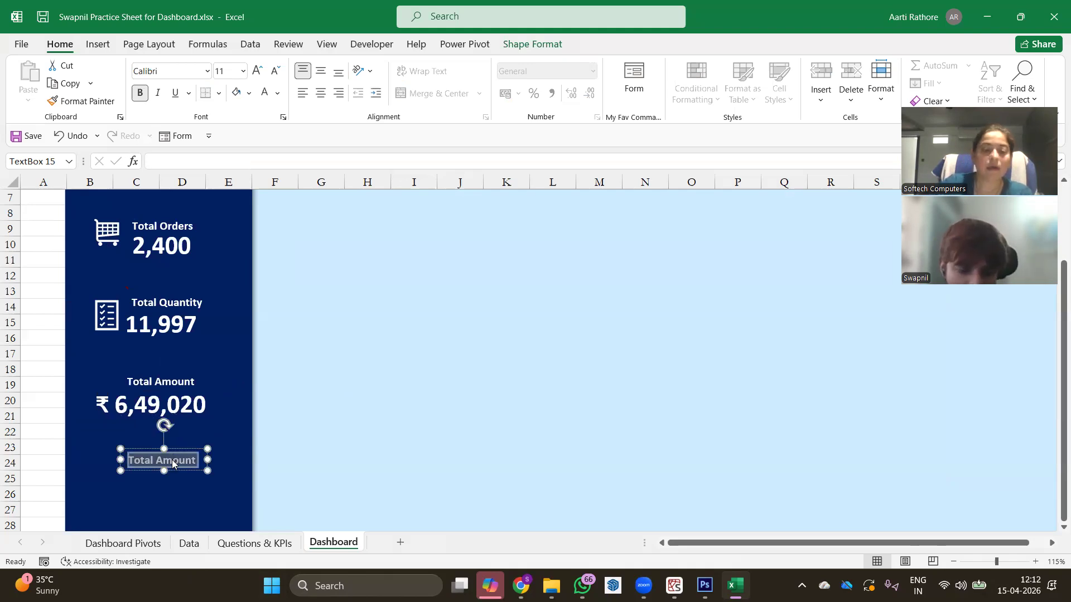
pyautogui.write('Avg Rating')
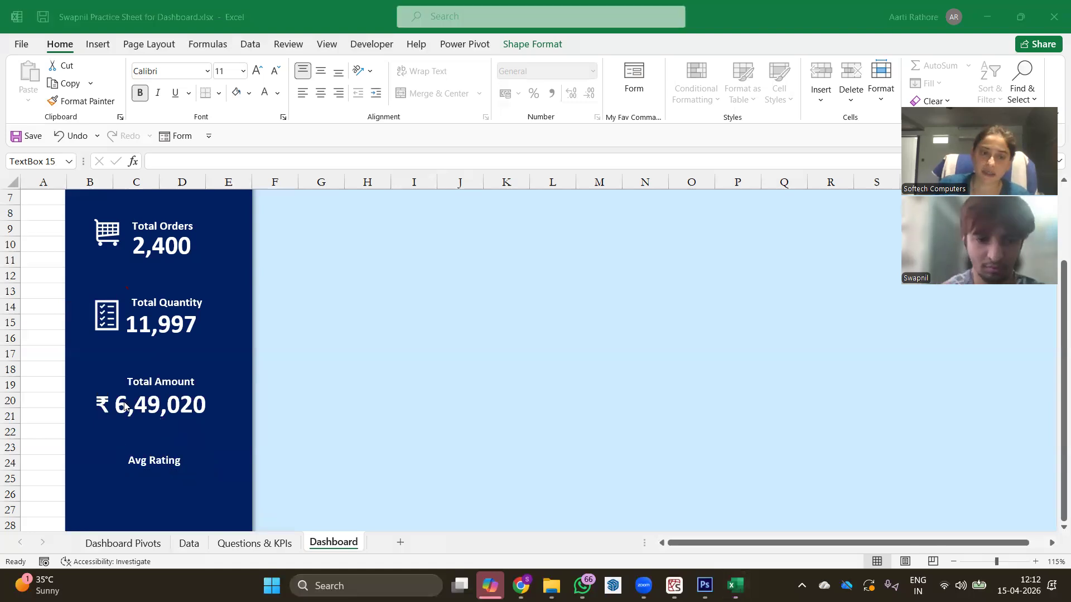
pyautogui.click(150, 462)
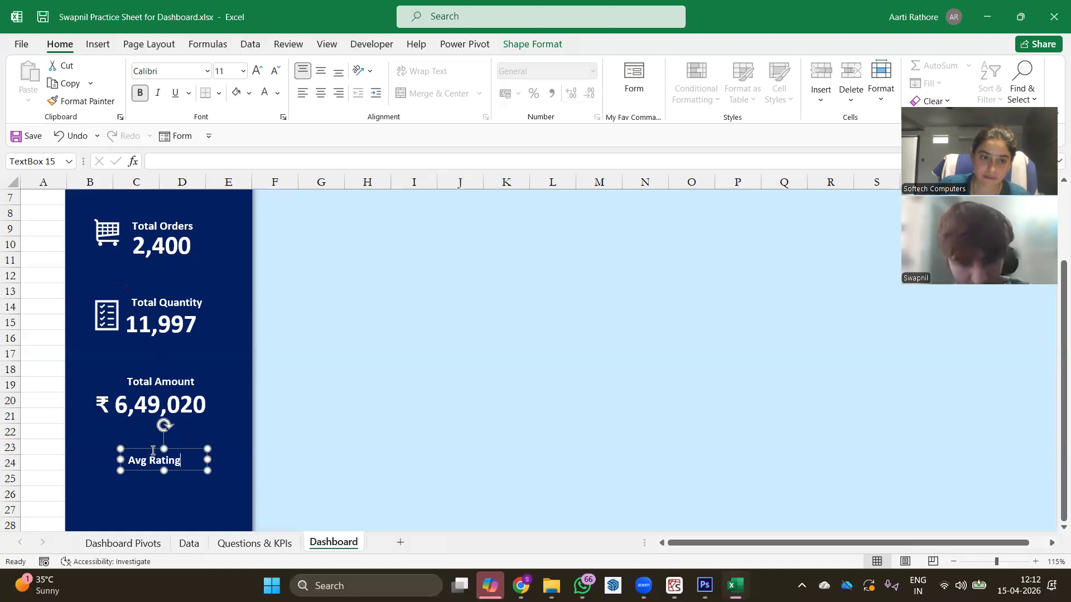
pyautogui.moveTo(153, 450); pyautogui.dragTo(154, 449)
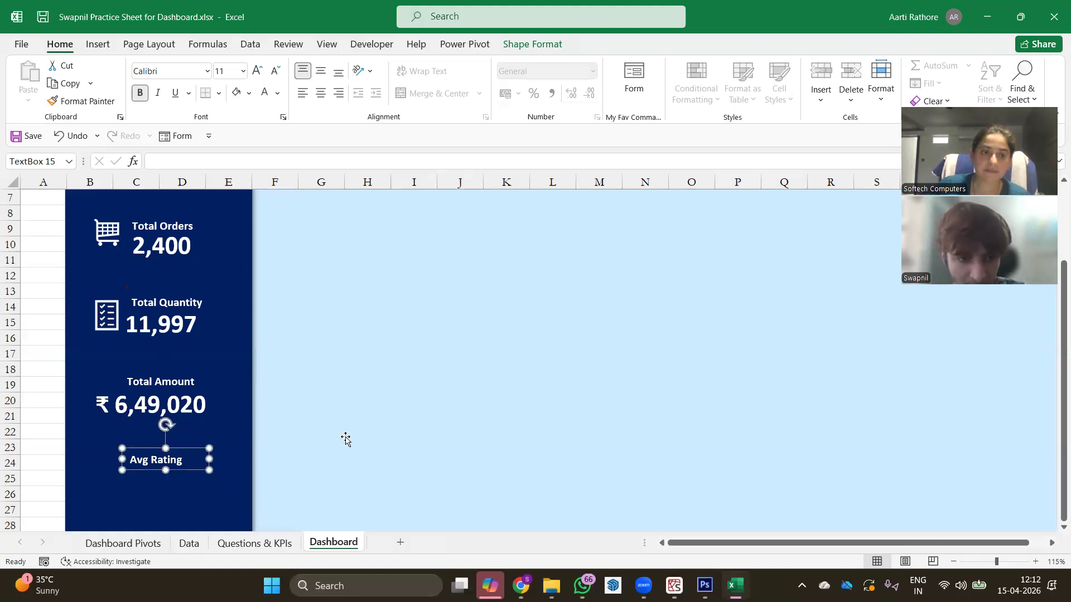
# Step: Duplicate the Total Amount value box below the "Avg Rating" label and link the copy to cell D6 of the Dashboard Pivots sheet
pyautogui.click(139, 406)
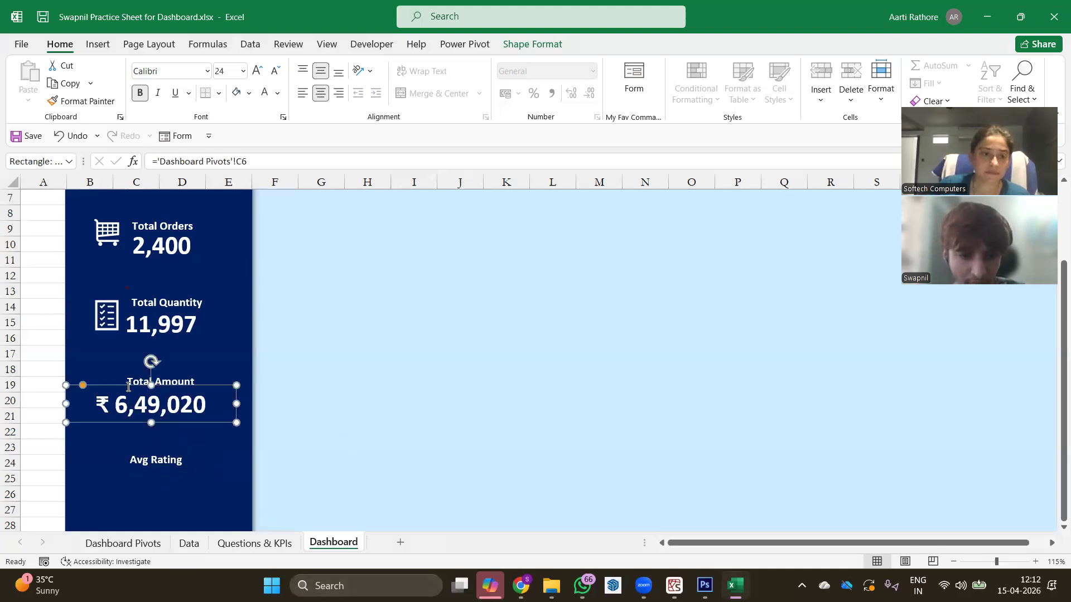
pyautogui.moveTo(127, 386); pyautogui.dragTo(160, 468)
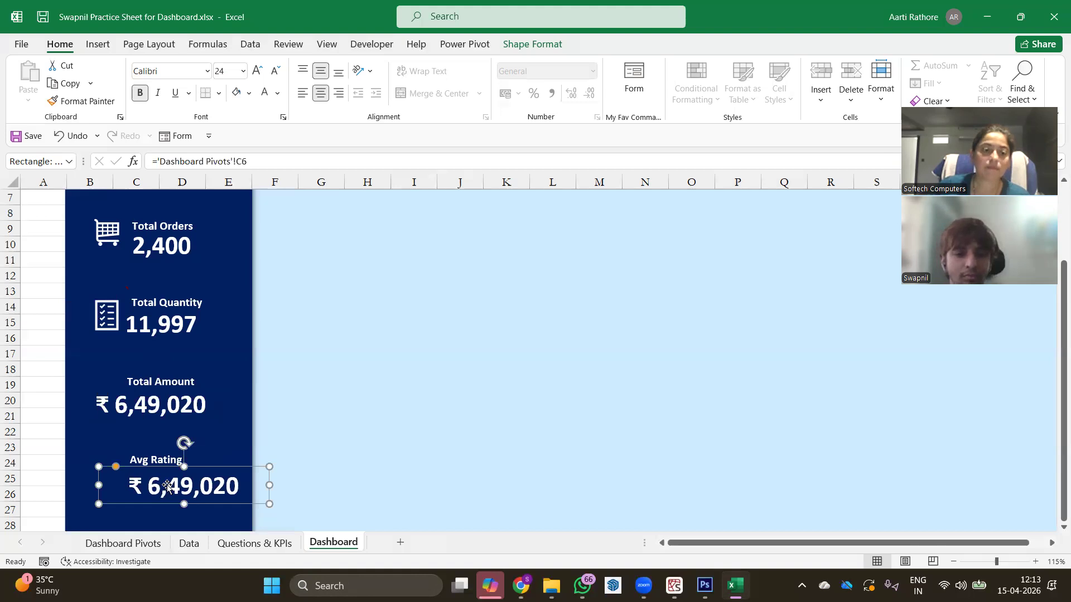
pyautogui.click(251, 161)
pyautogui.press('BackSpace')
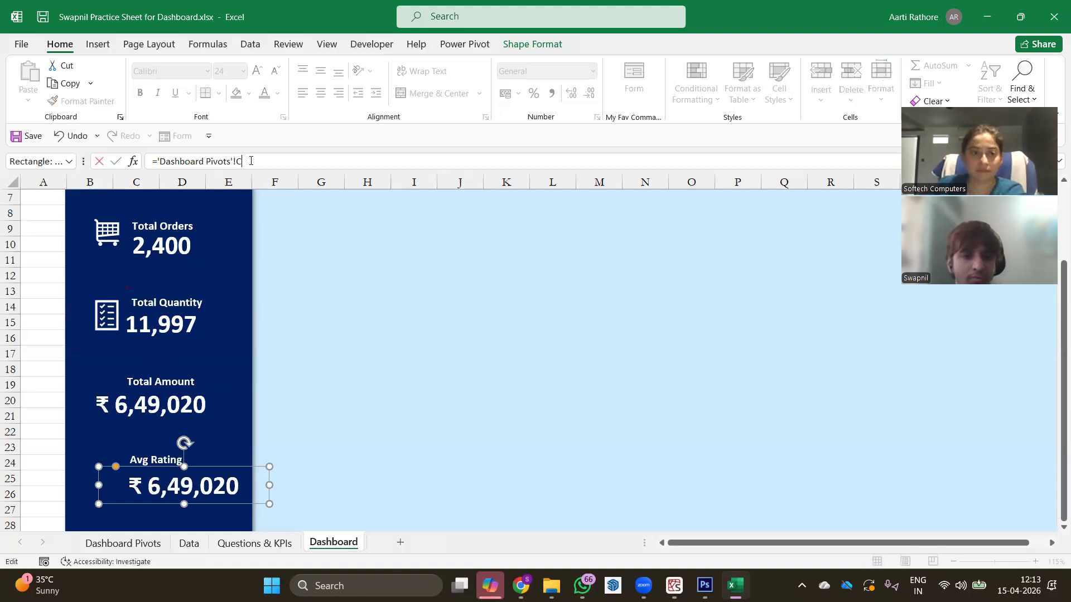
pyautogui.press('BackSpace')
pyautogui.press('BackSpace')
pyautogui.press('BackSpace')
pyautogui.press('BackSpace')
pyautogui.press('BackSpace')
pyautogui.press('BackSpace')
pyautogui.press('BackSpace')
pyautogui.press('BackSpace')
pyautogui.press('BackSpace')
pyautogui.press('BackSpace')
pyautogui.press('BackSpace')
pyautogui.press('BackSpace')
pyautogui.press('BackSpace')
pyautogui.press('BackSpace')
pyautogui.press('BackSpace')
pyautogui.press('BackSpace')
pyautogui.press('BackSpace')
pyautogui.press('BackSpace')
pyautogui.press('BackSpace')
pyautogui.press('BackSpace')
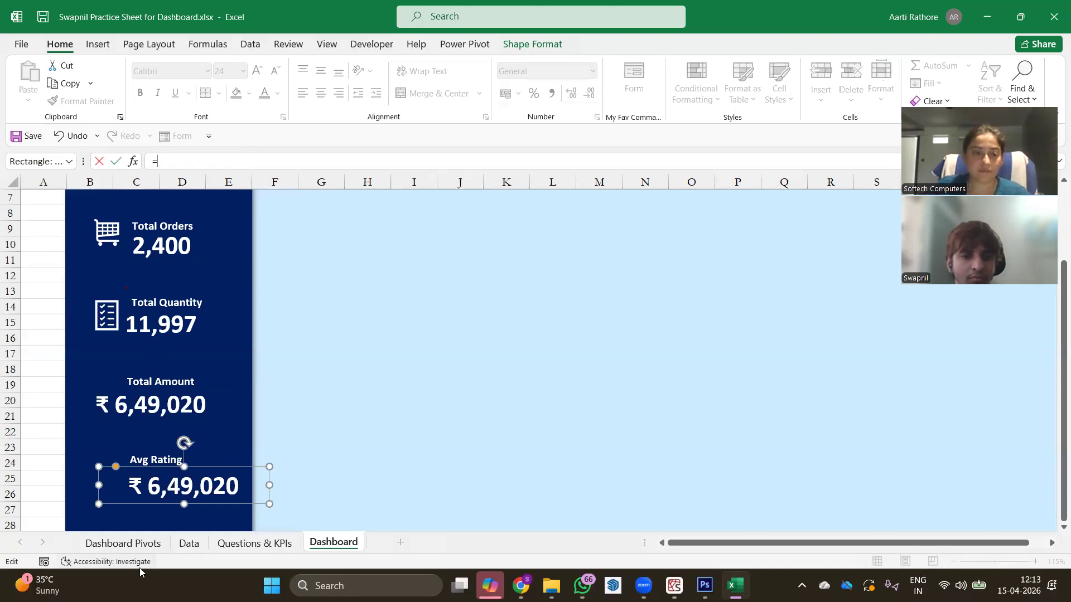
pyautogui.click(143, 542)
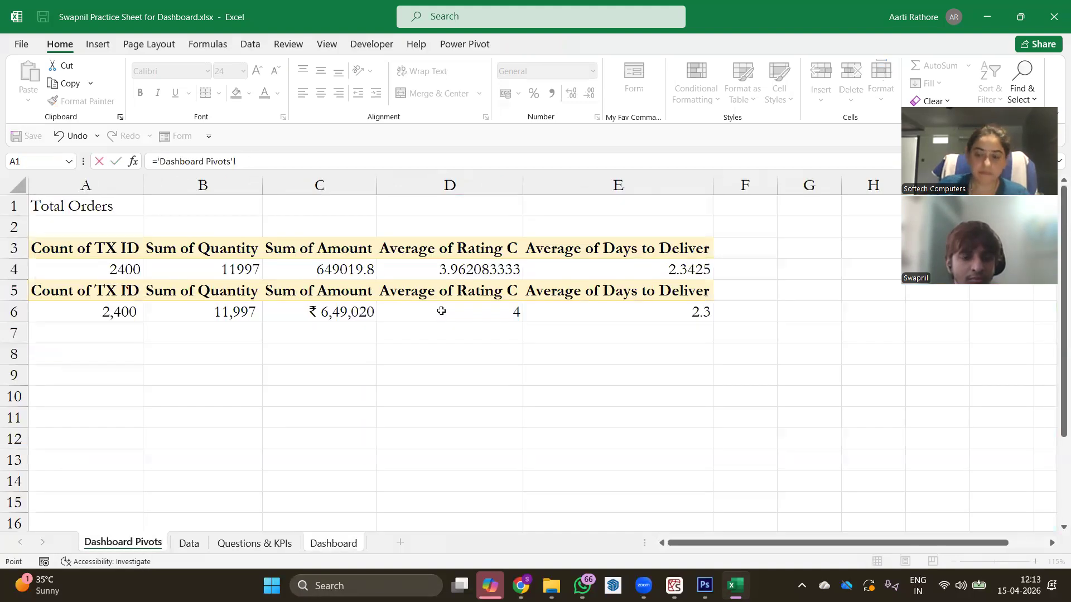
pyautogui.click(441, 313)
pyautogui.press('Return')
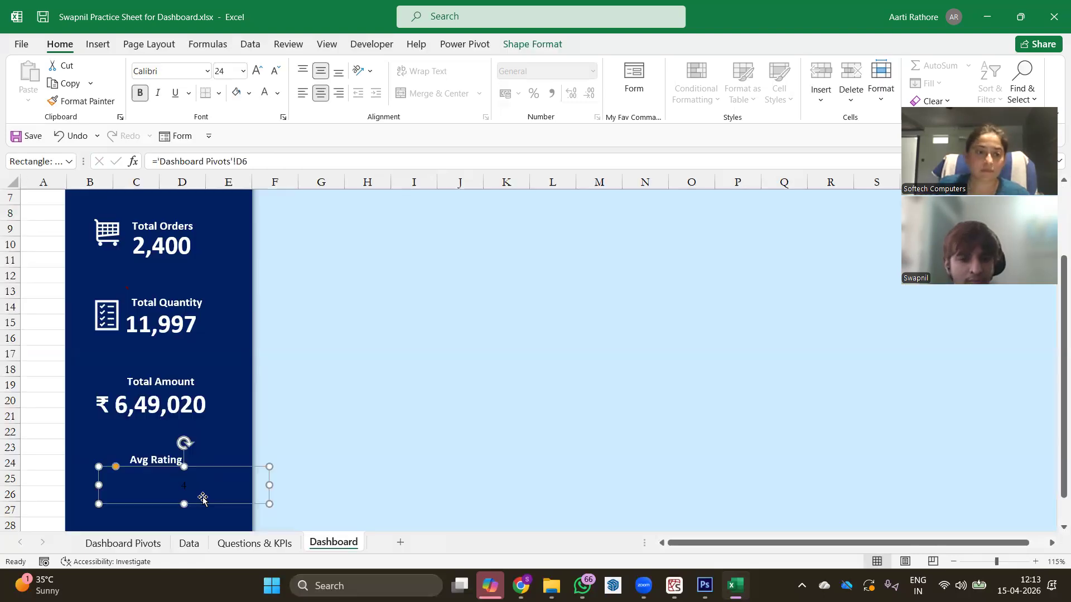
pyautogui.hotkey('ctrl', 'a')
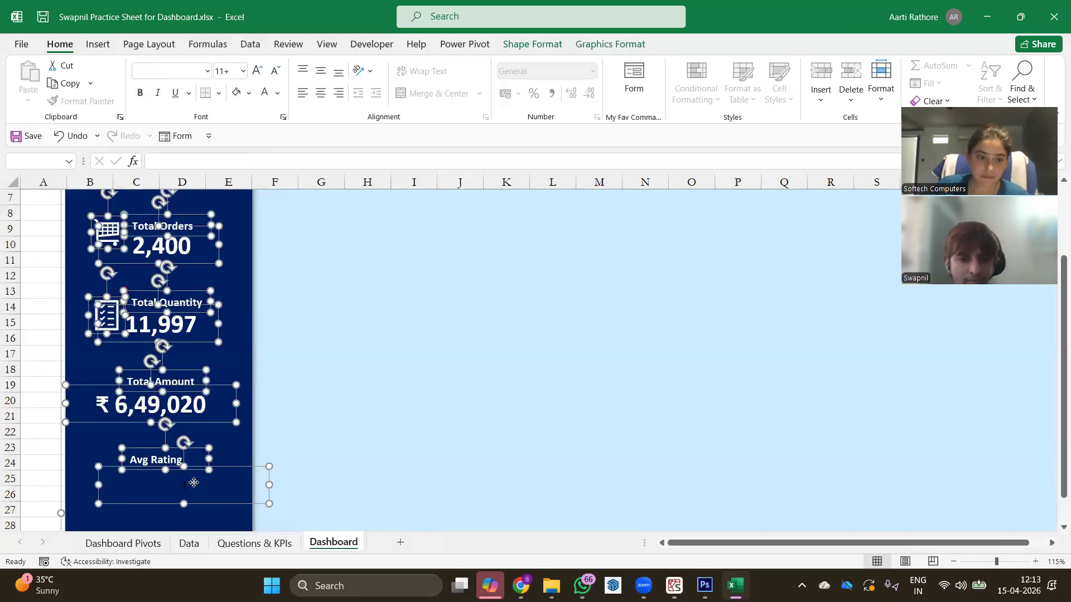
# Step: Copy the formatting of the Total Amount value onto the value box below the "Avg Rating" label
pyautogui.click(337, 403)
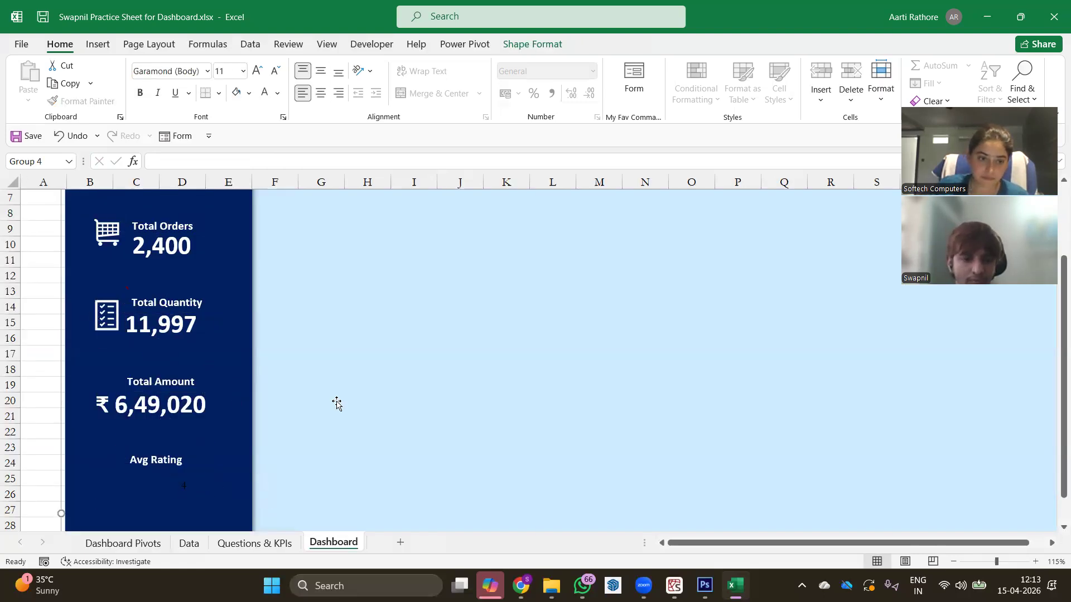
pyautogui.press('Tab')
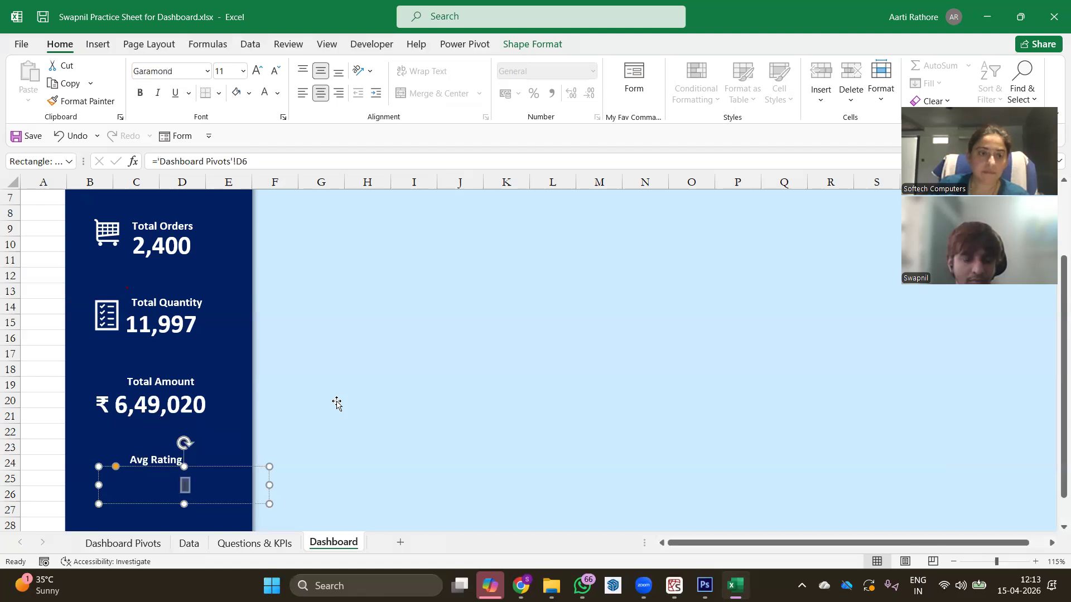
pyautogui.click(211, 406)
pyautogui.click(172, 401)
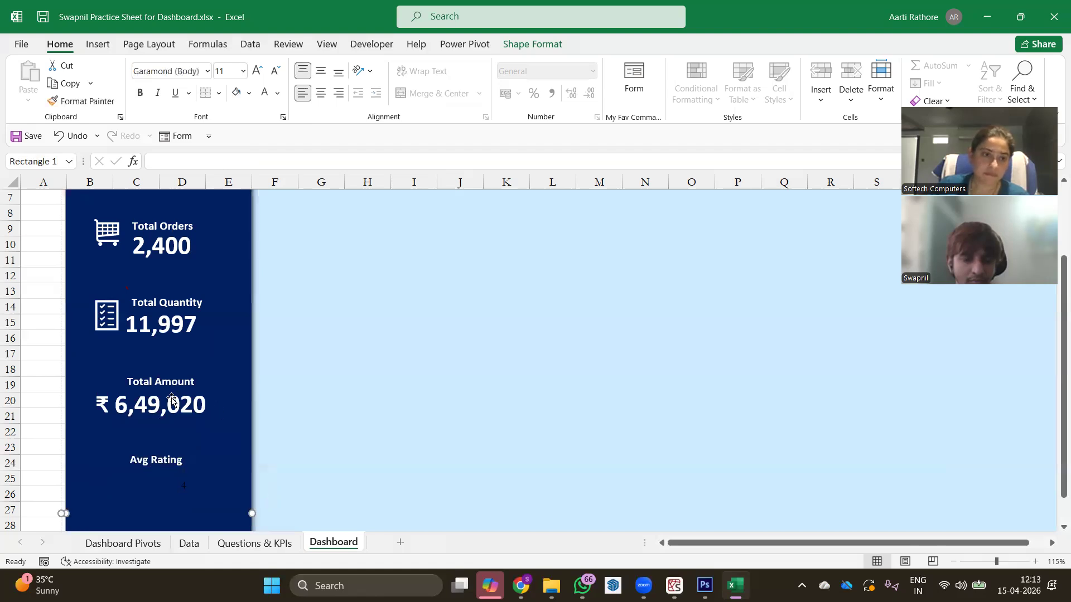
pyautogui.click(172, 401)
pyautogui.click(86, 101)
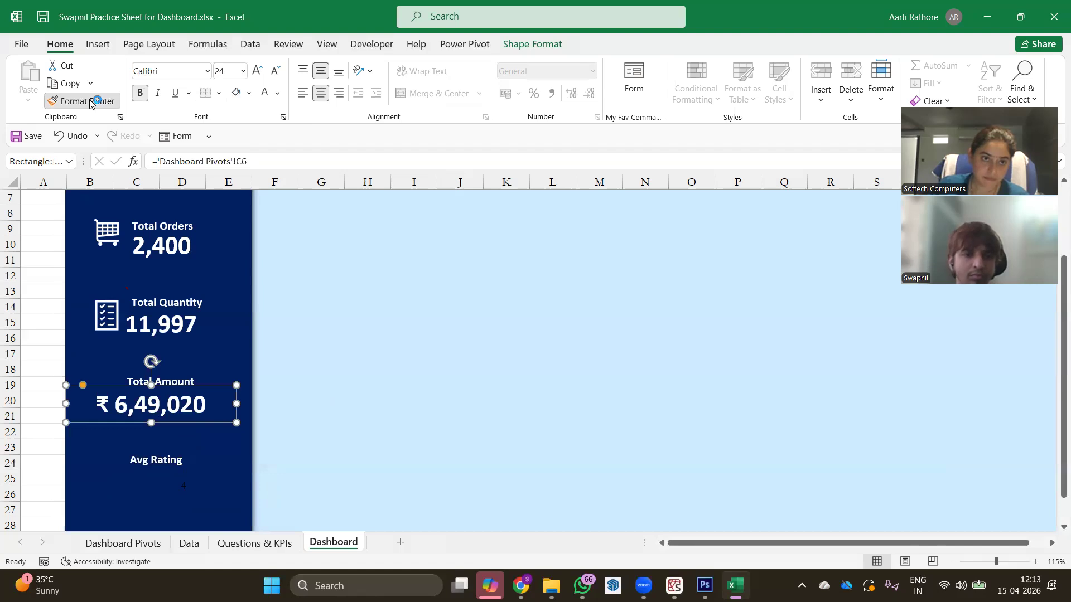
pyautogui.click(191, 491)
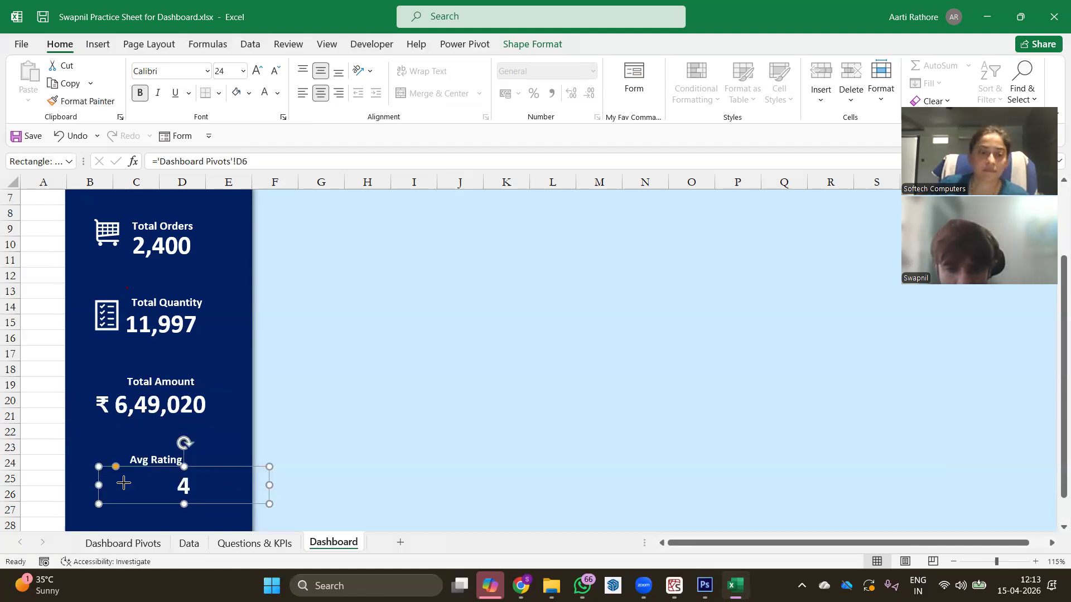
# Step: Narrow the Avg Rating value box and centre it beneath its label in the sidebar
pyautogui.moveTo(168, 487)
pyautogui.mouseDown()
pyautogui.moveTo(191, 488)
pyautogui.moveTo(161, 468)
pyautogui.mouseUp()
pyautogui.hotkey('ctrl', 'z')
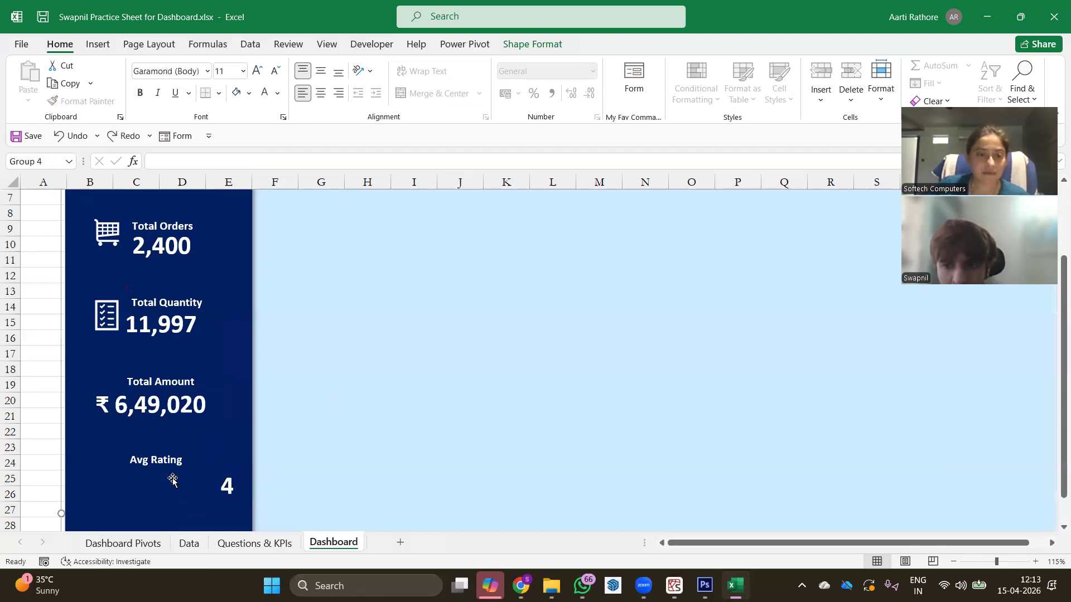
pyautogui.click(228, 464)
pyautogui.moveTo(228, 465); pyautogui.dragTo(155, 470)
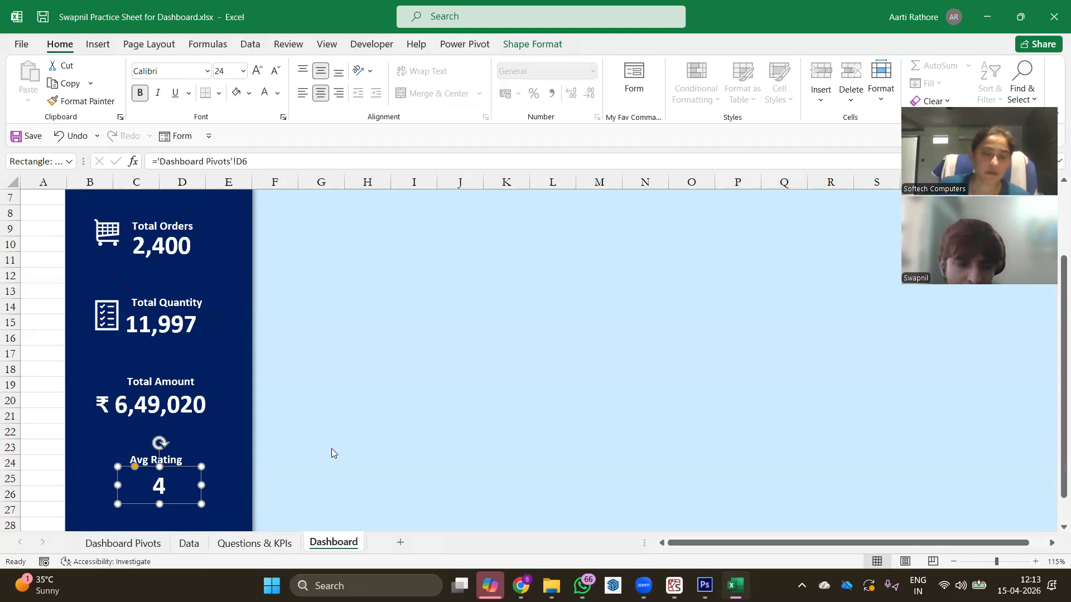
# Step: Try to add a star emoji to the Avg Rating value from the emoji picker
pyautogui.press('super+period')
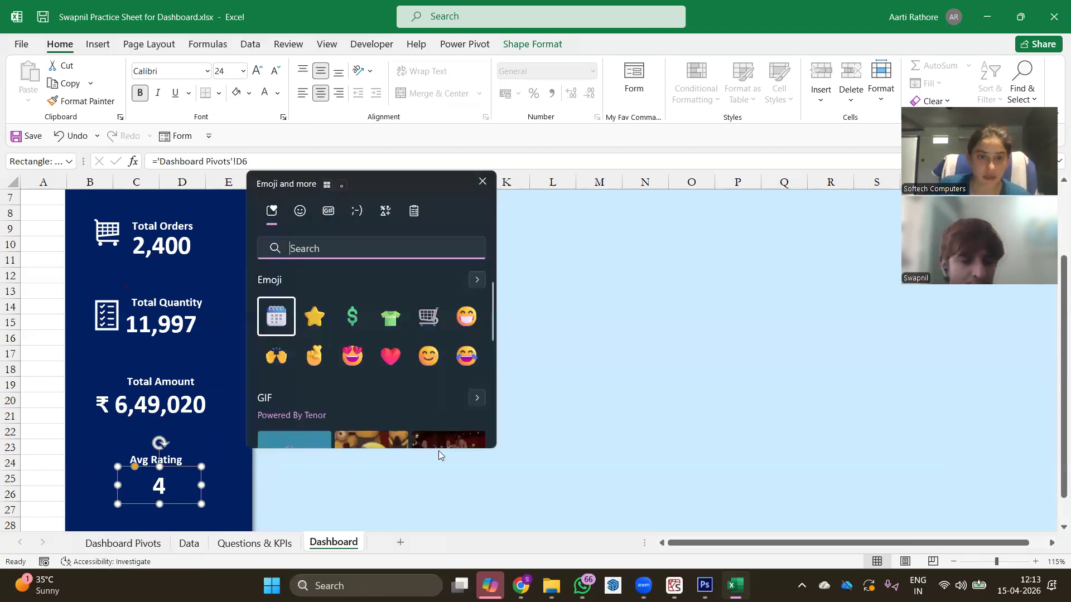
pyautogui.click(322, 323)
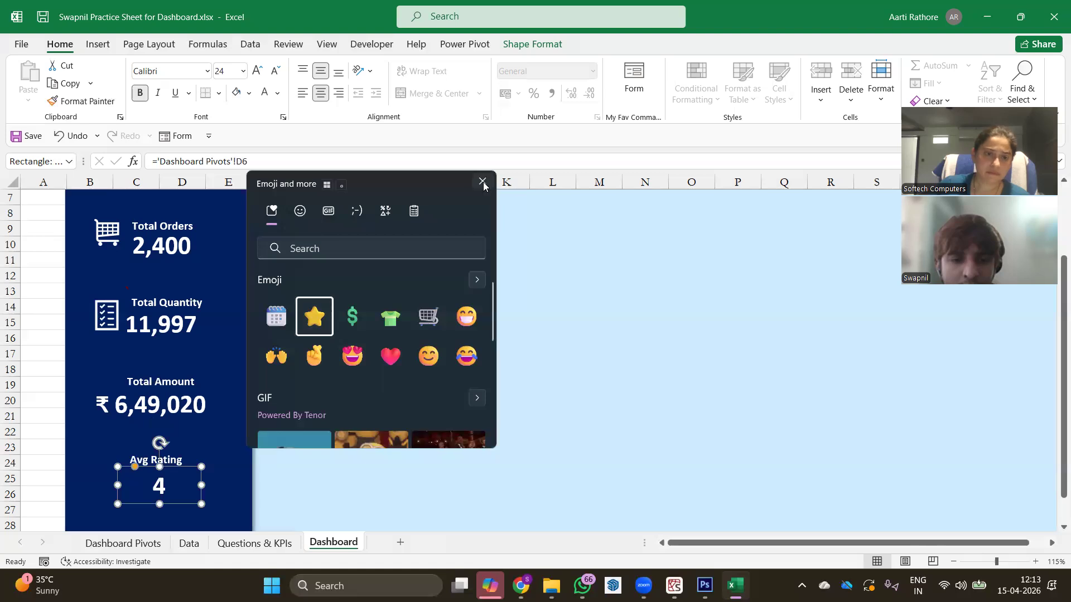
pyautogui.scroll(-2, 286, 421)
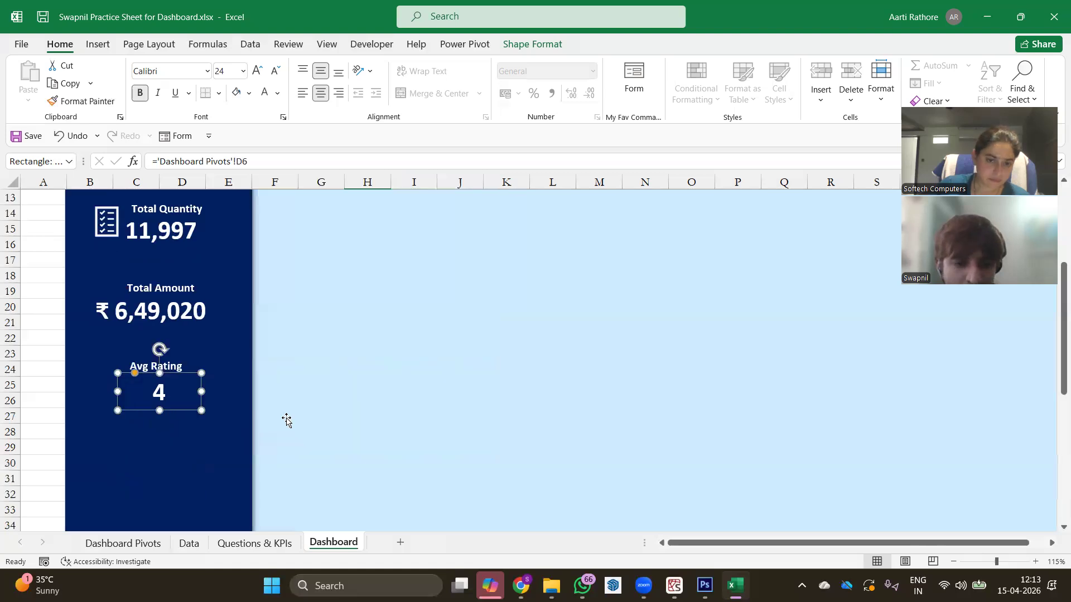
pyautogui.scroll(-3, 257, 414)
pyautogui.click(166, 445)
pyautogui.scroll(4, 166, 445)
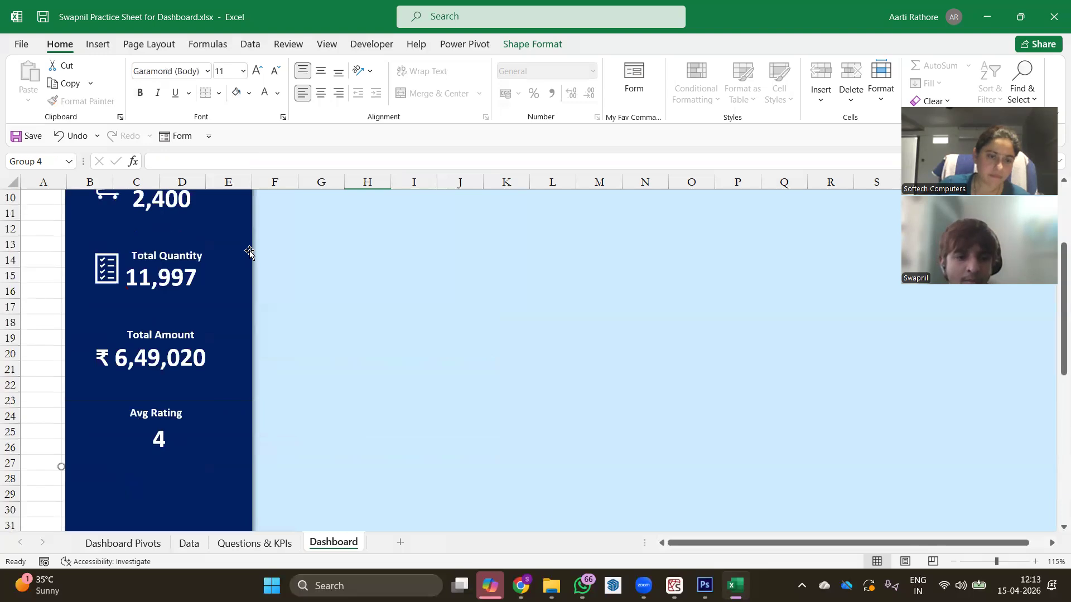
pyautogui.click(100, 45)
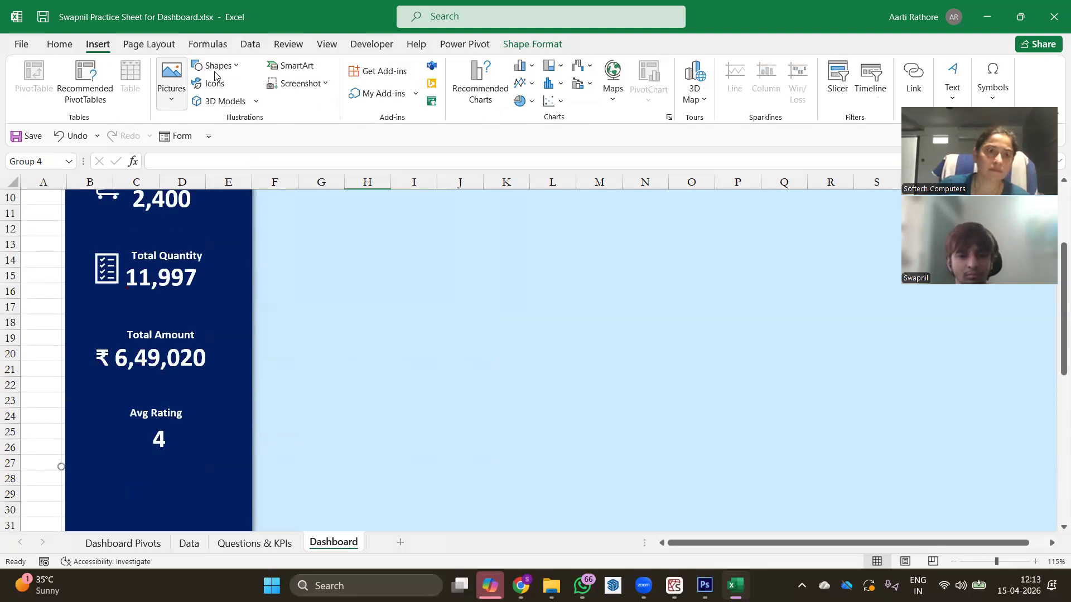
pyautogui.click(216, 66)
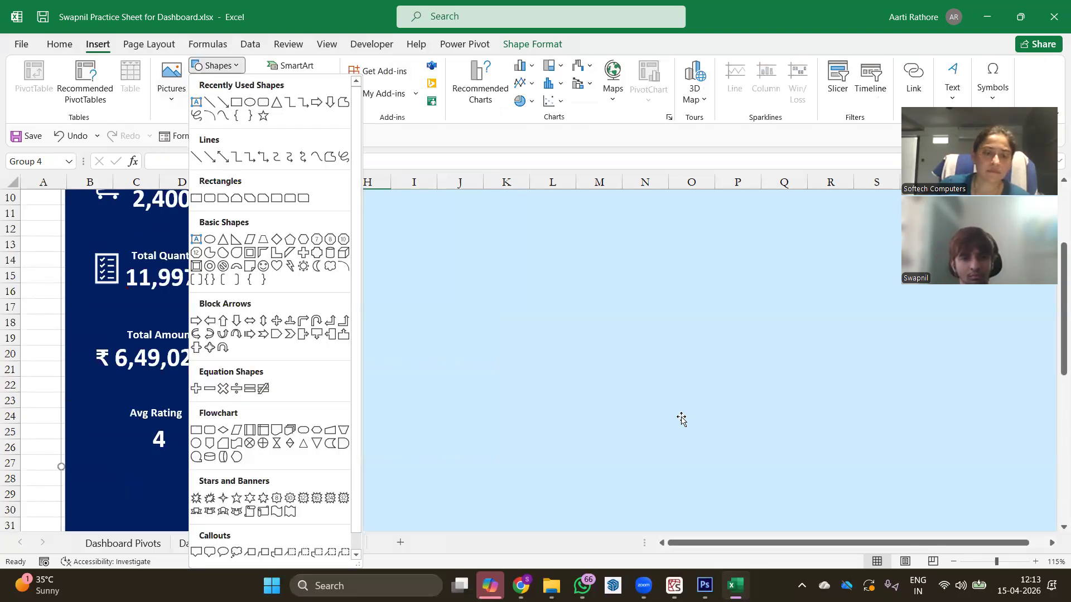
pyautogui.press('Escape')
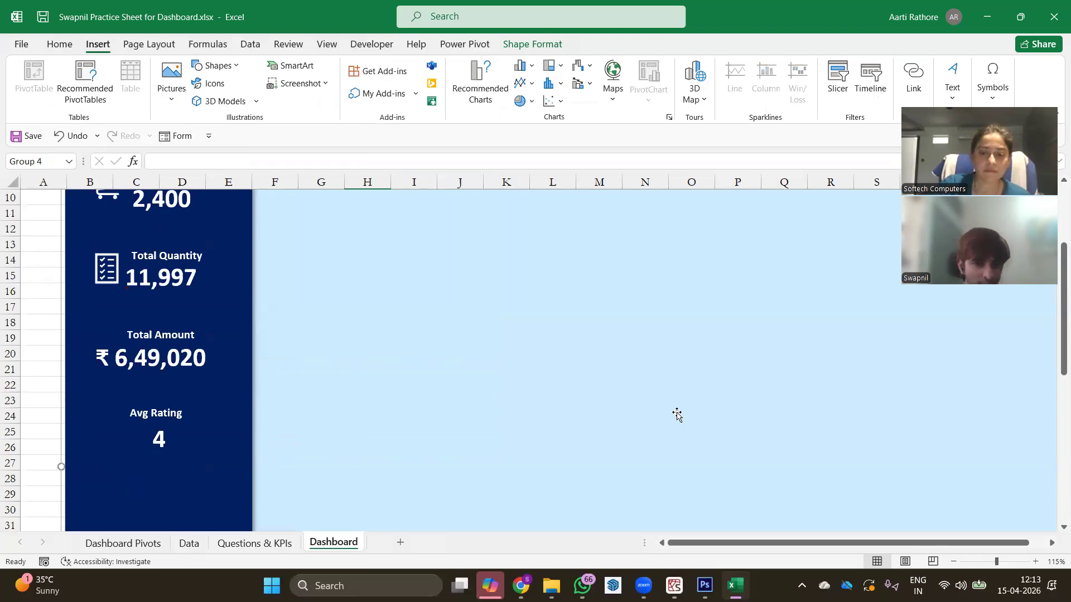
pyautogui.press('super+period')
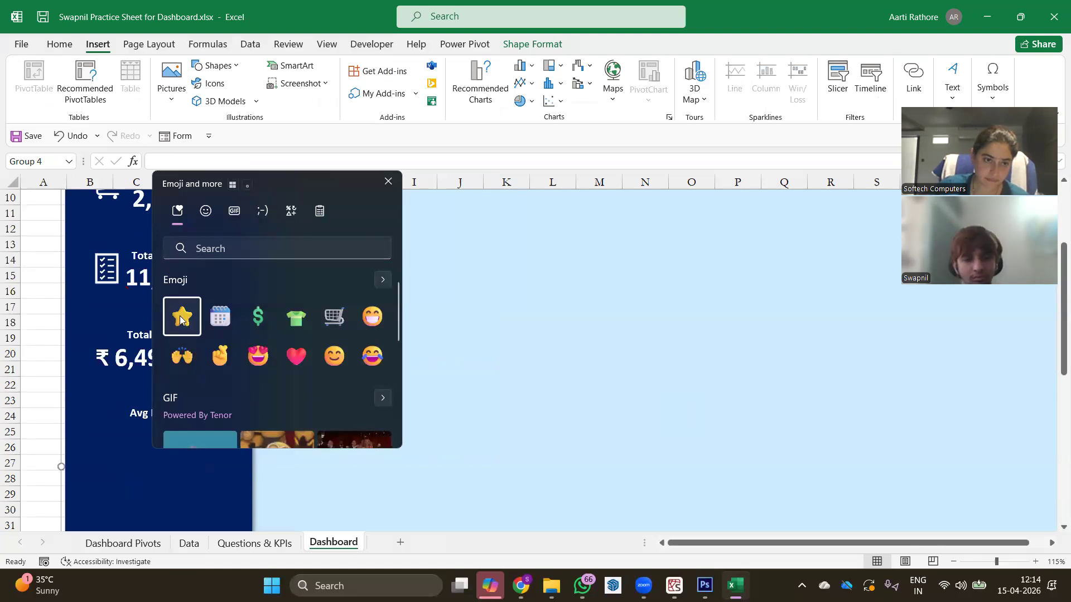
pyautogui.moveTo(258, 186); pyautogui.dragTo(479, 205)
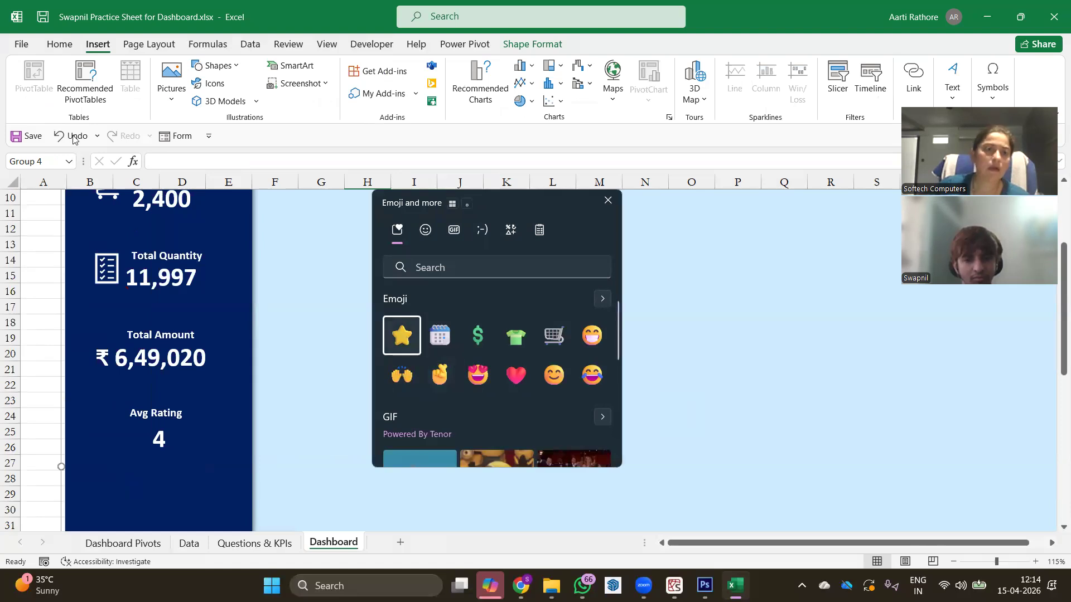
pyautogui.click(607, 202)
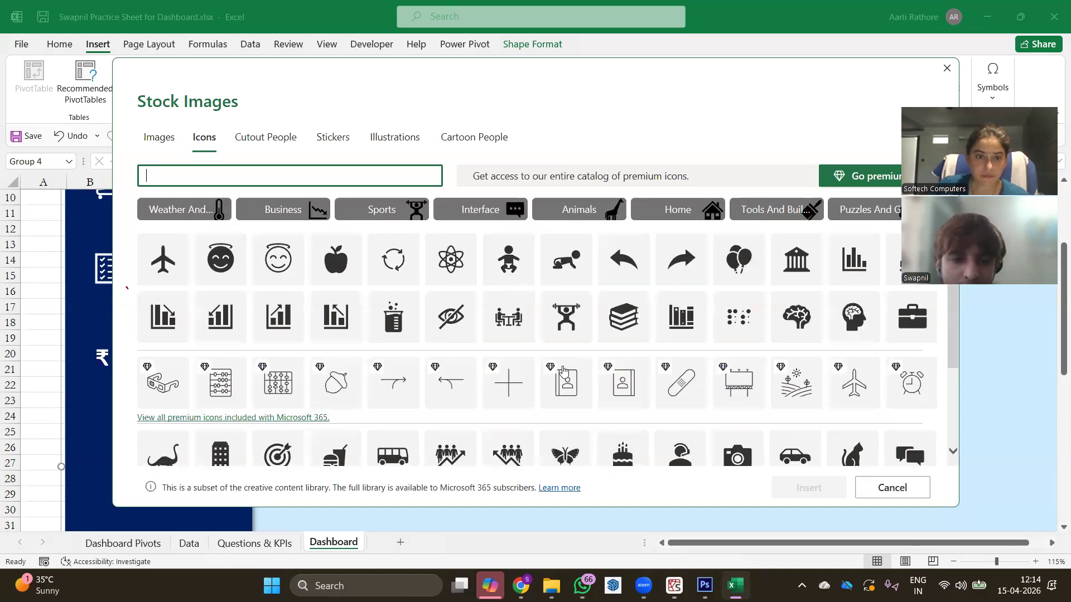
# Step: Try out the dollar sign icon from the stock icon library on the Dashboard sheet and delete it
pyautogui.scroll(-1, 597, 388)
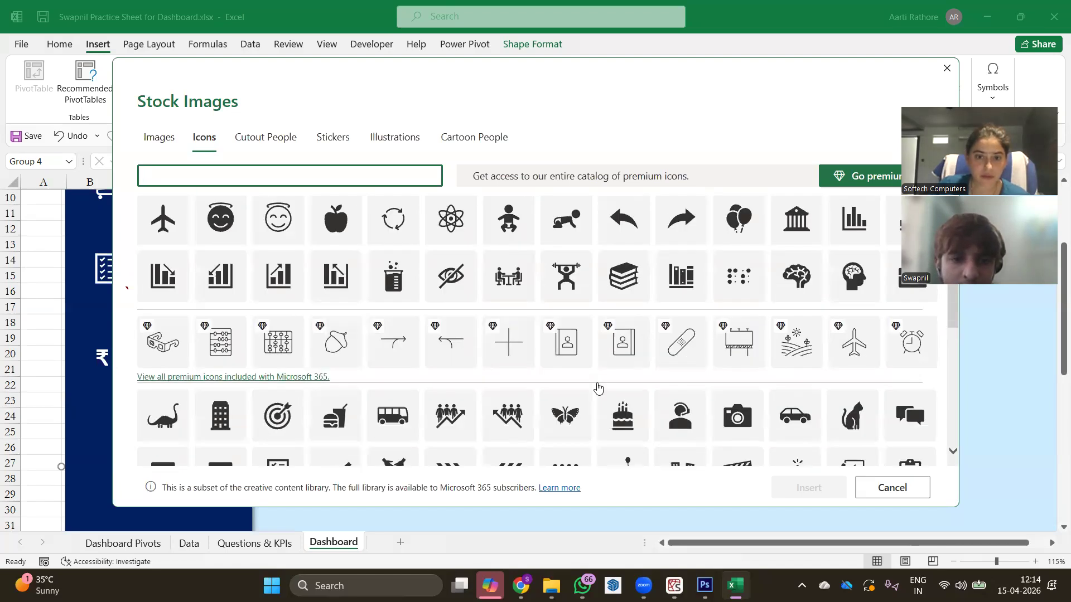
pyautogui.scroll(-1, 598, 387)
pyautogui.scroll(-2, 598, 388)
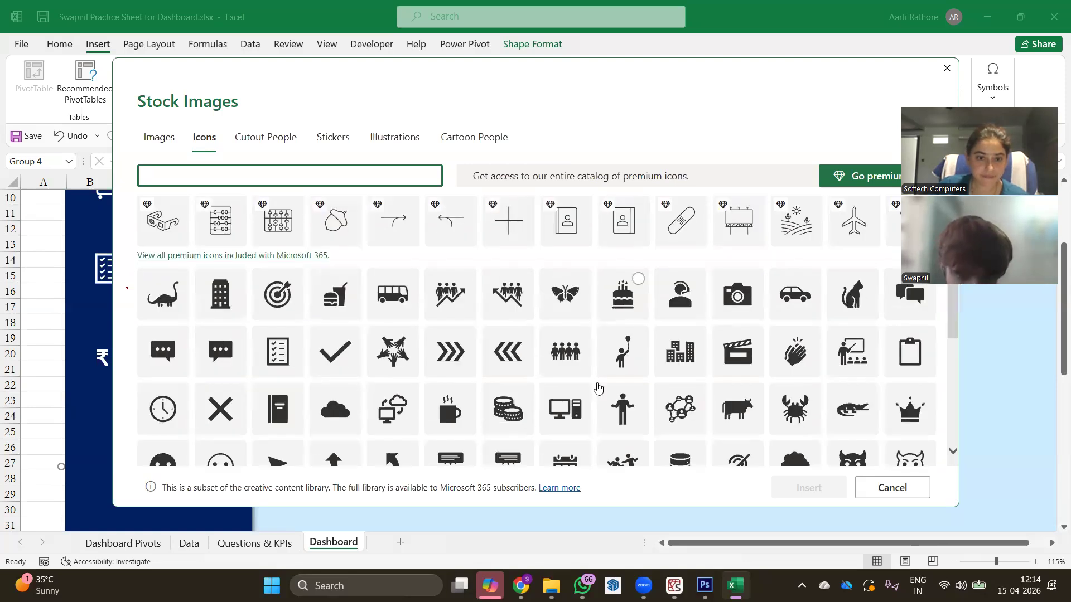
pyautogui.scroll(-2, 598, 387)
pyautogui.scroll(-2, 463, 446)
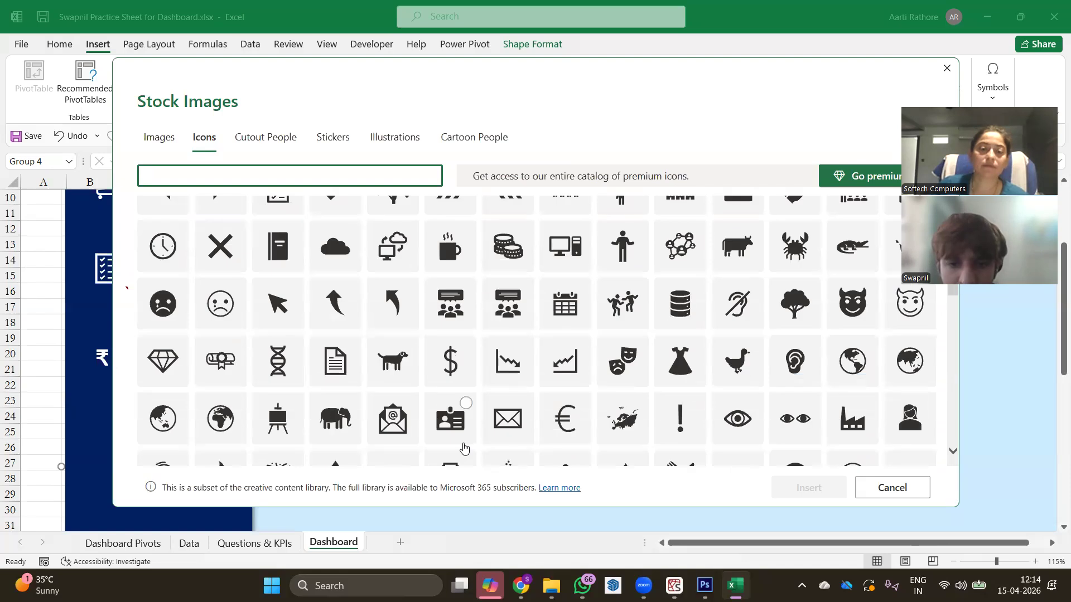
pyautogui.click(463, 415)
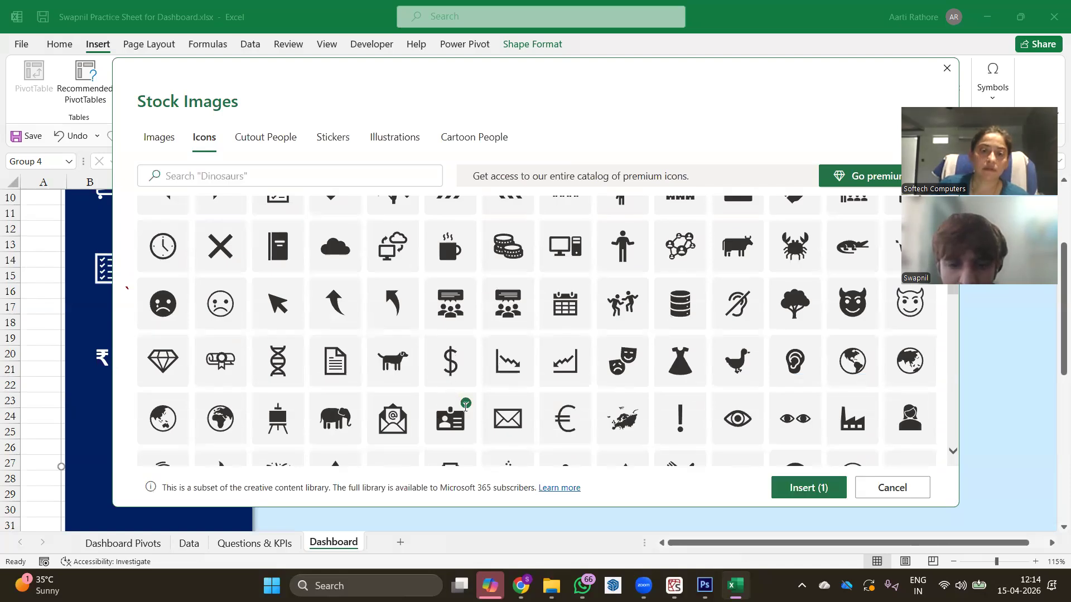
pyautogui.press('space')
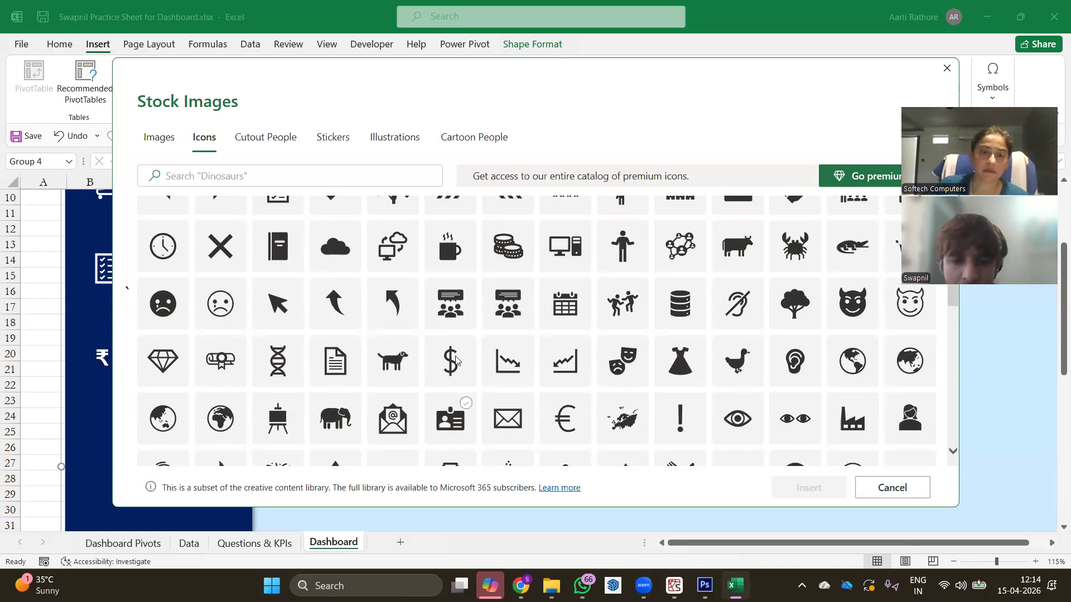
pyautogui.click(456, 359)
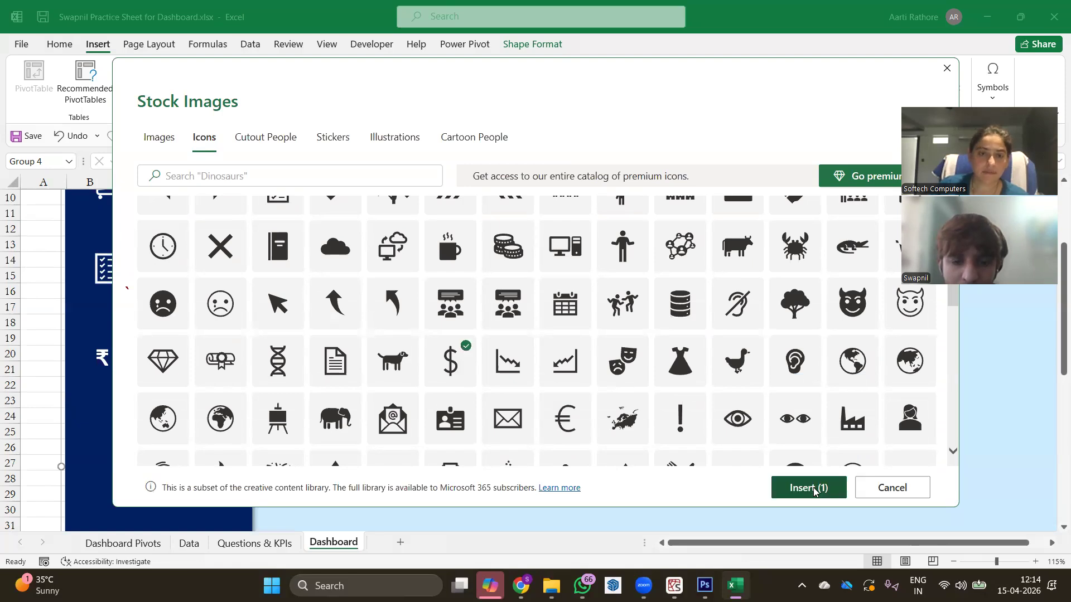
pyautogui.press('Escape')
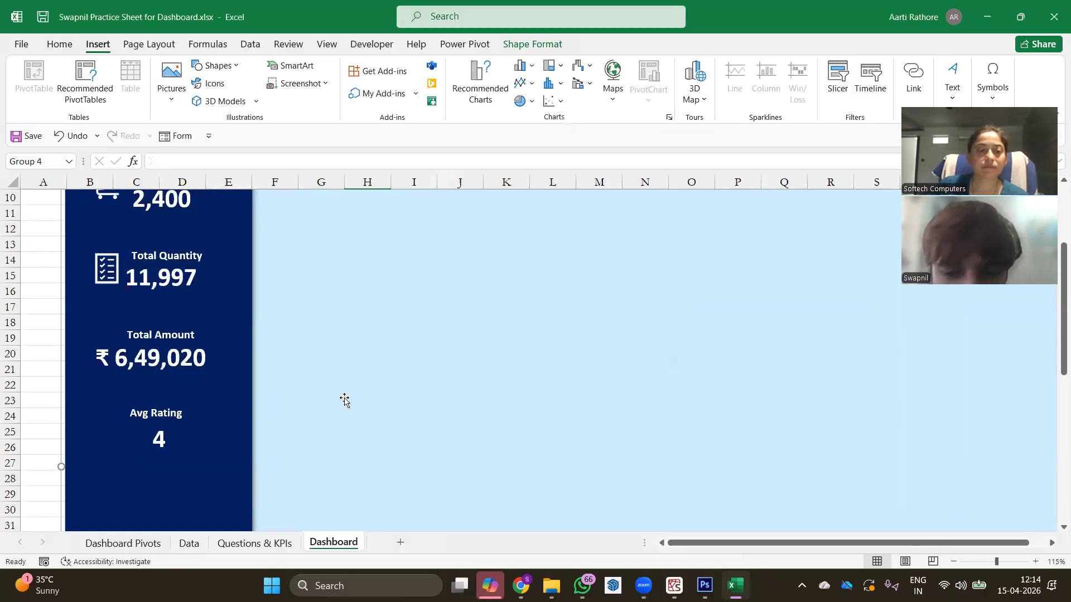
pyautogui.scroll(2, 346, 401)
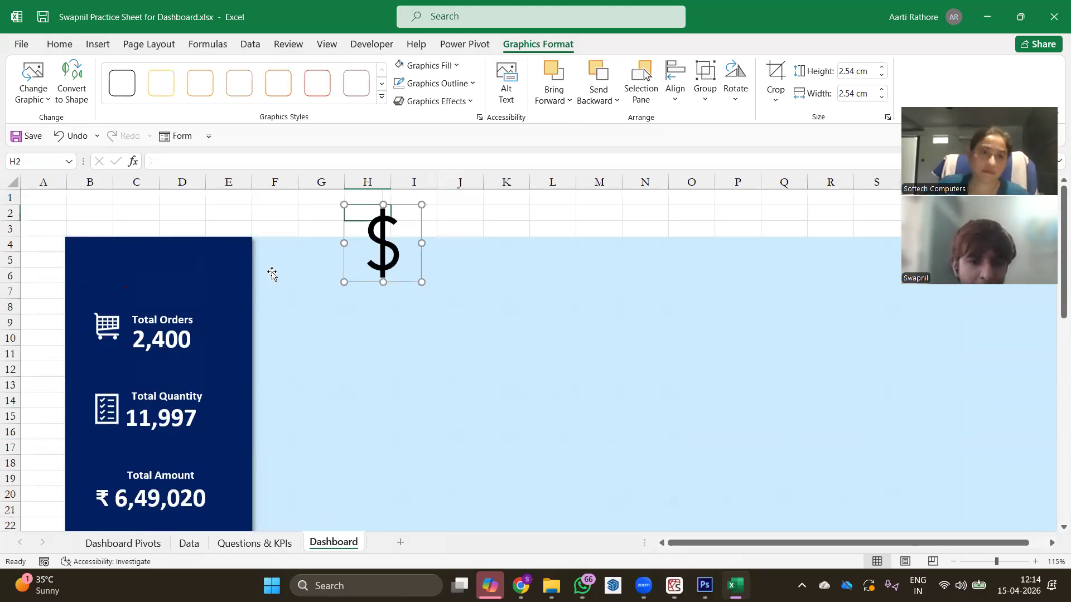
pyautogui.press('Delete')
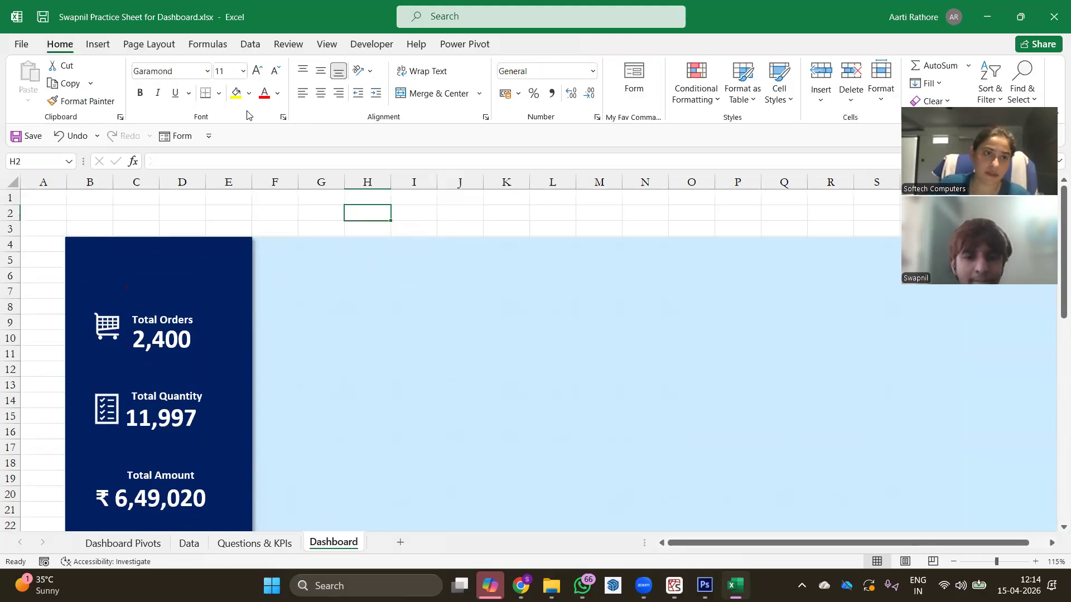
# Step: Look through the stock icons, stickers and illustrations for a symbol to represent the average rating
pyautogui.click(99, 45)
pyautogui.click(214, 83)
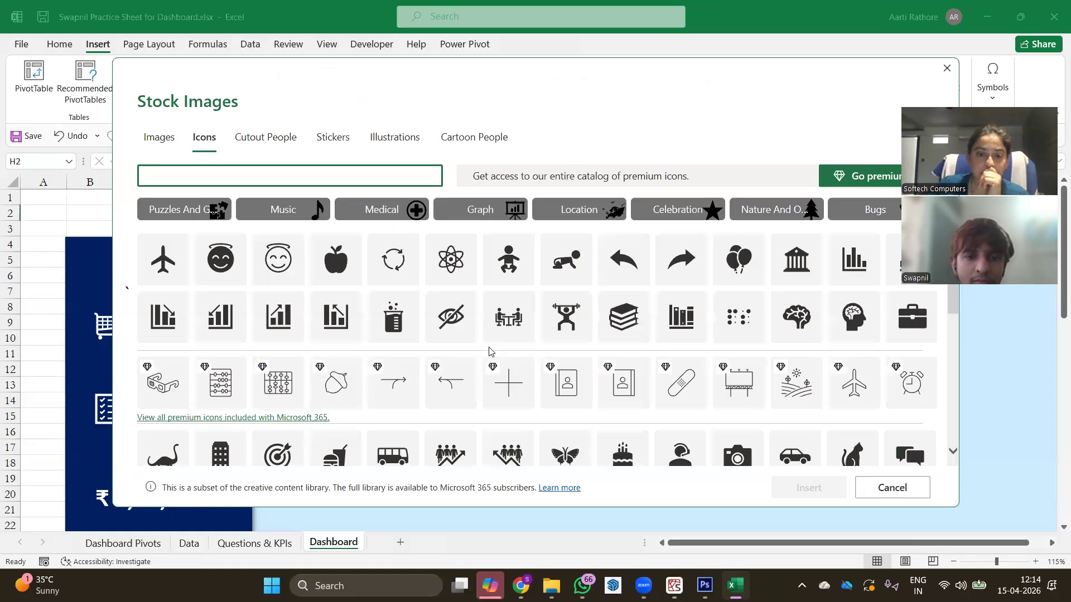
pyautogui.scroll(-1, 489, 351)
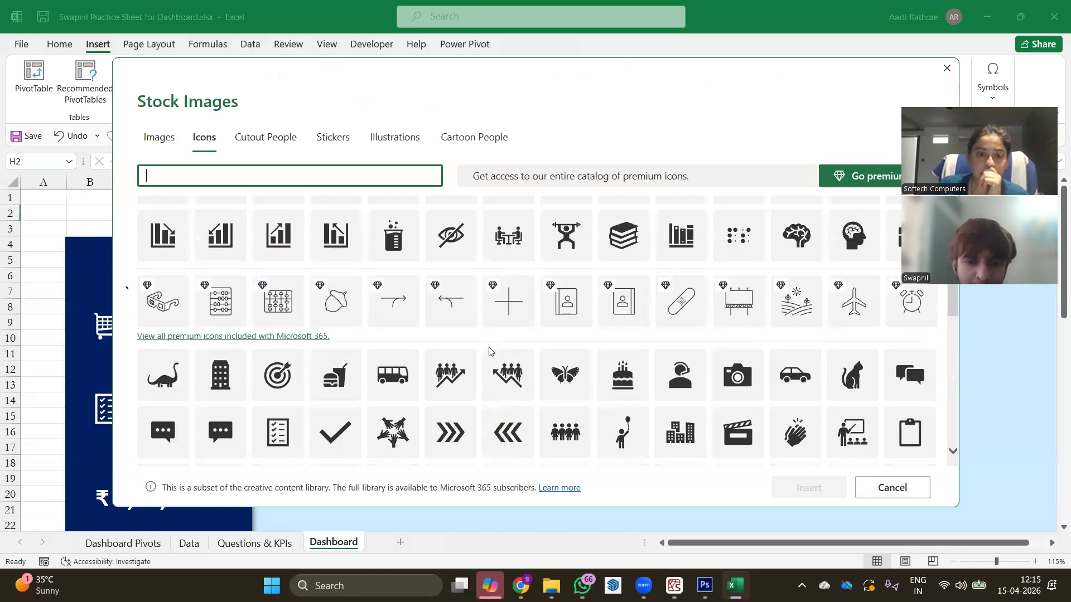
pyautogui.scroll(-2, 449, 370)
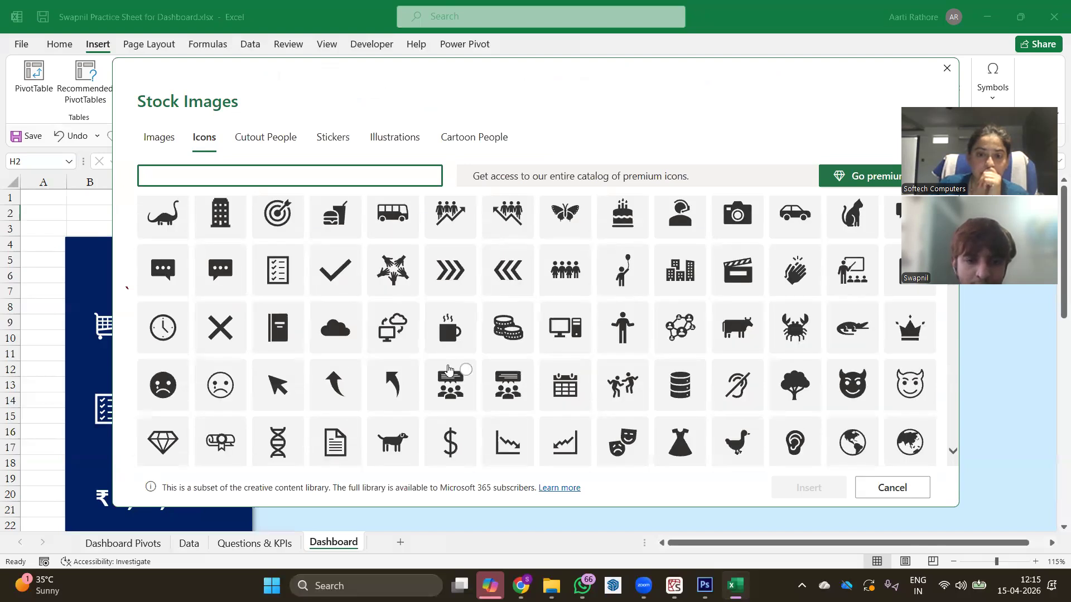
pyautogui.scroll(-1, 449, 370)
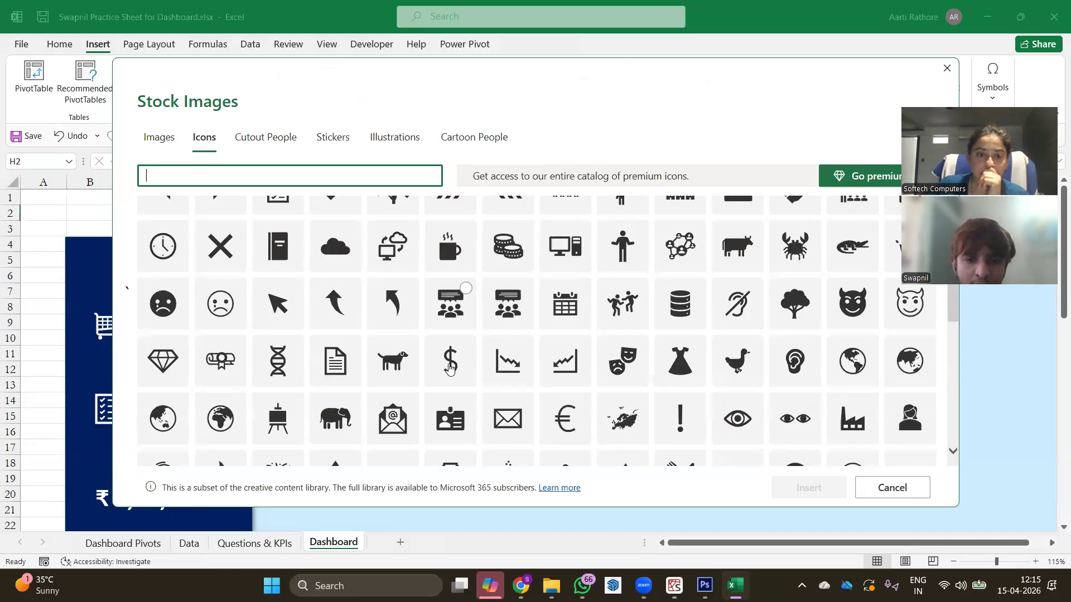
pyautogui.scroll(-3, 449, 370)
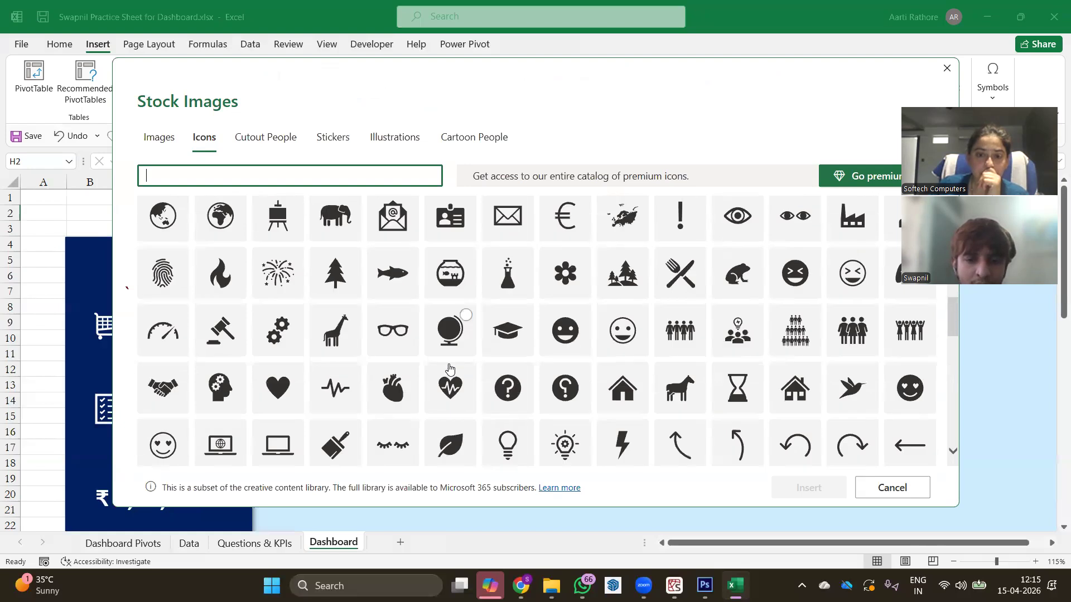
pyautogui.scroll(-2, 450, 369)
pyautogui.scroll(-1, 449, 368)
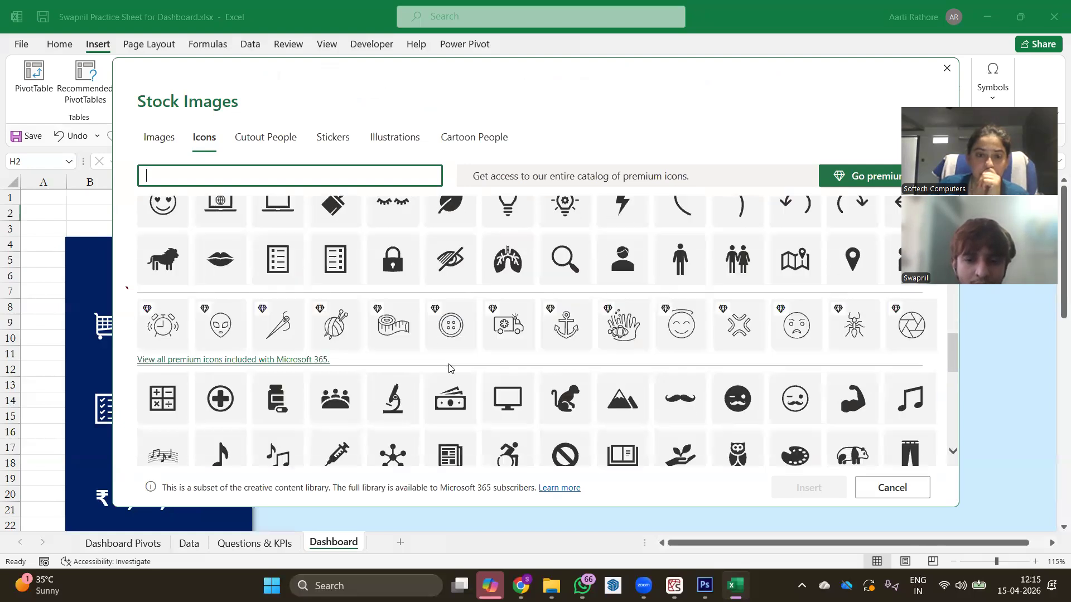
pyautogui.scroll(-2, 449, 368)
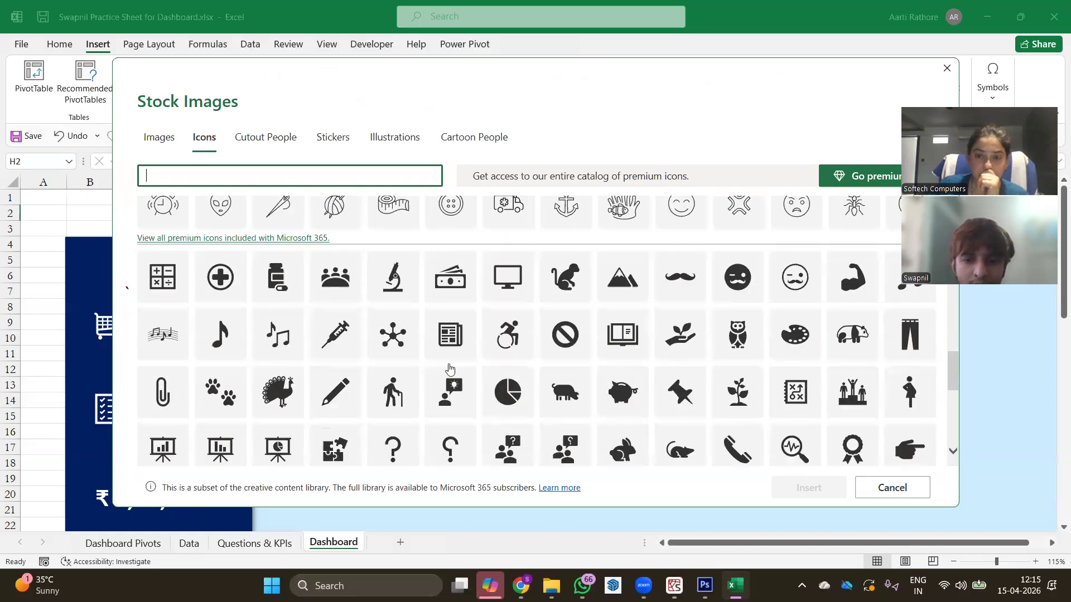
pyautogui.scroll(-2, 452, 368)
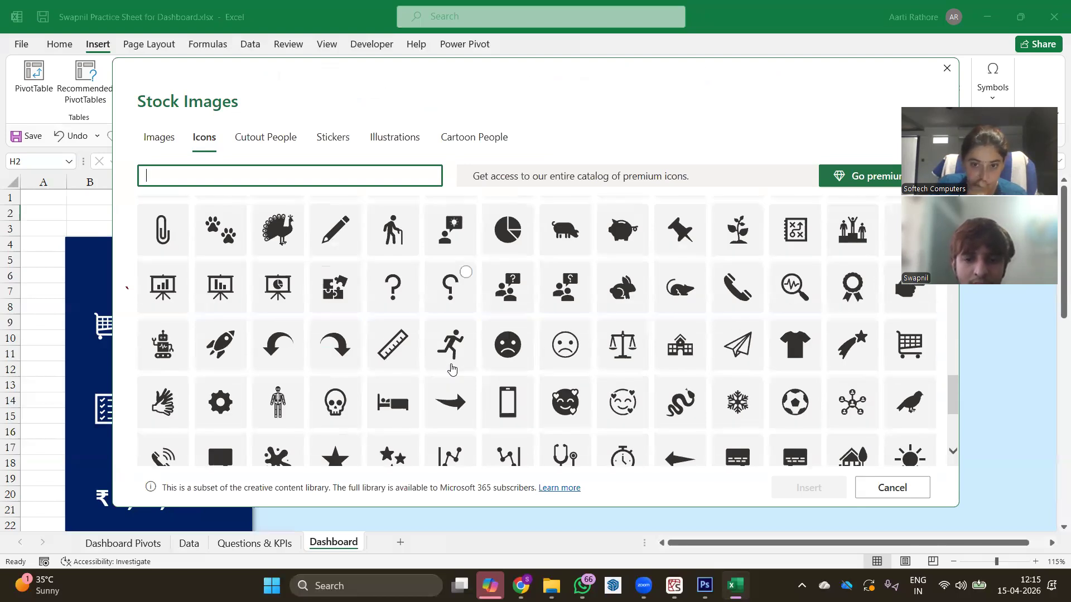
pyautogui.scroll(-1, 451, 369)
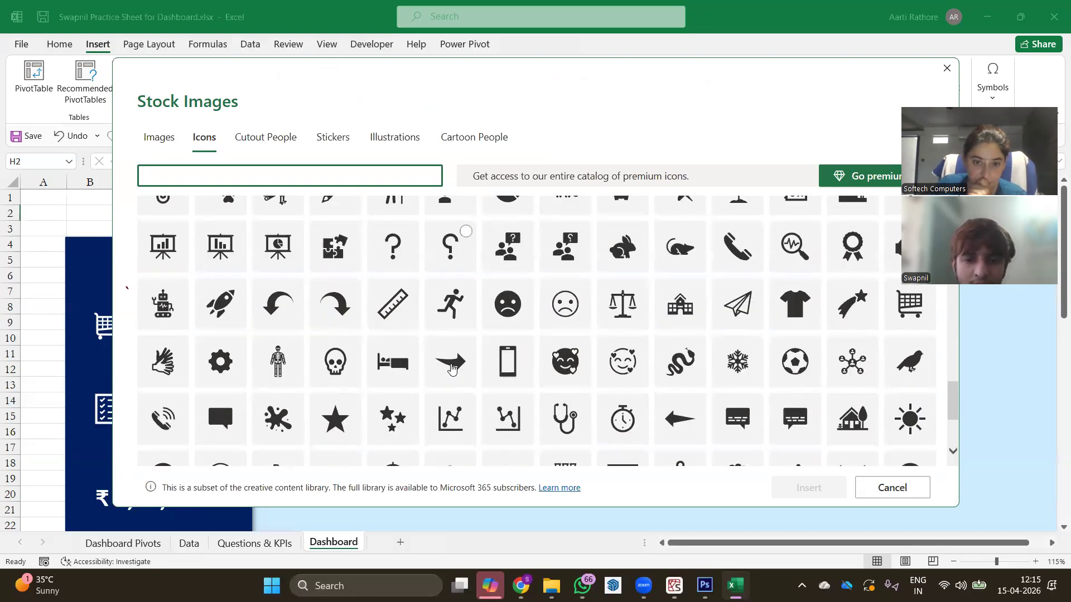
pyautogui.scroll(-1, 451, 368)
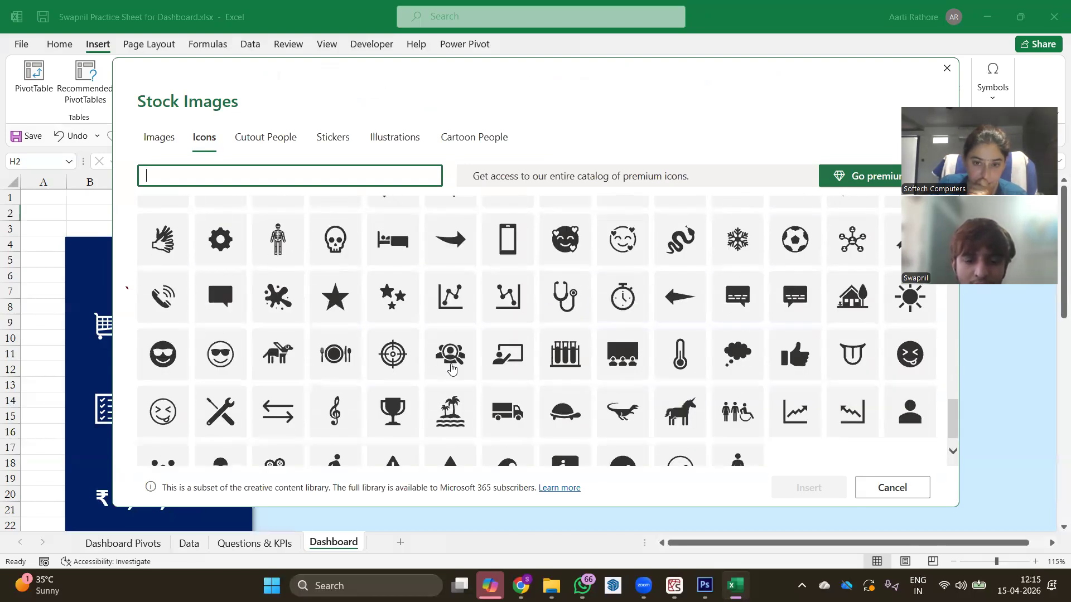
pyautogui.scroll(-1, 451, 369)
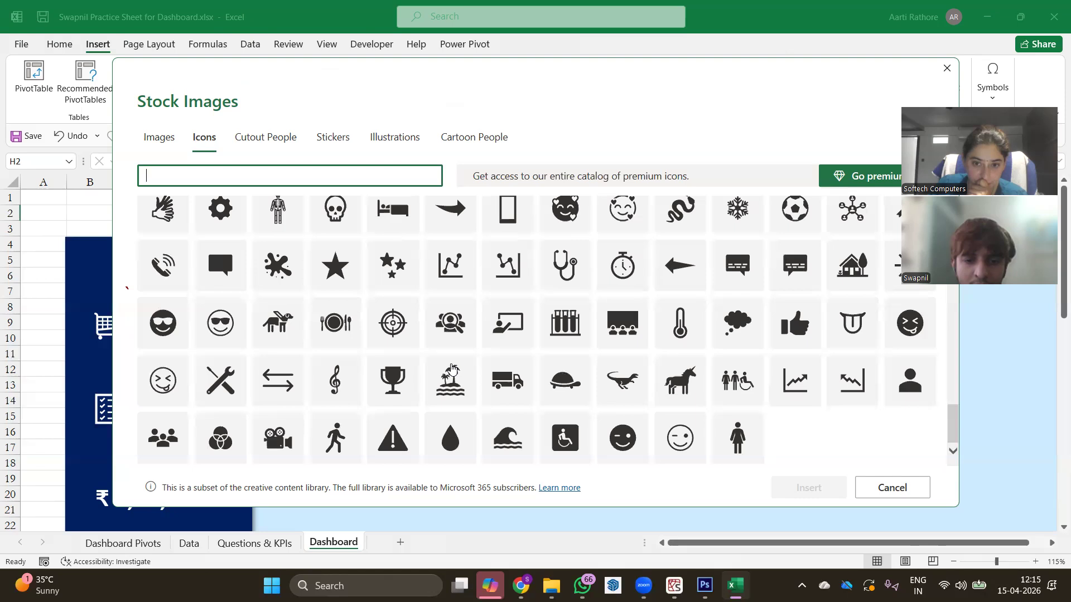
pyautogui.scroll(3, 449, 357)
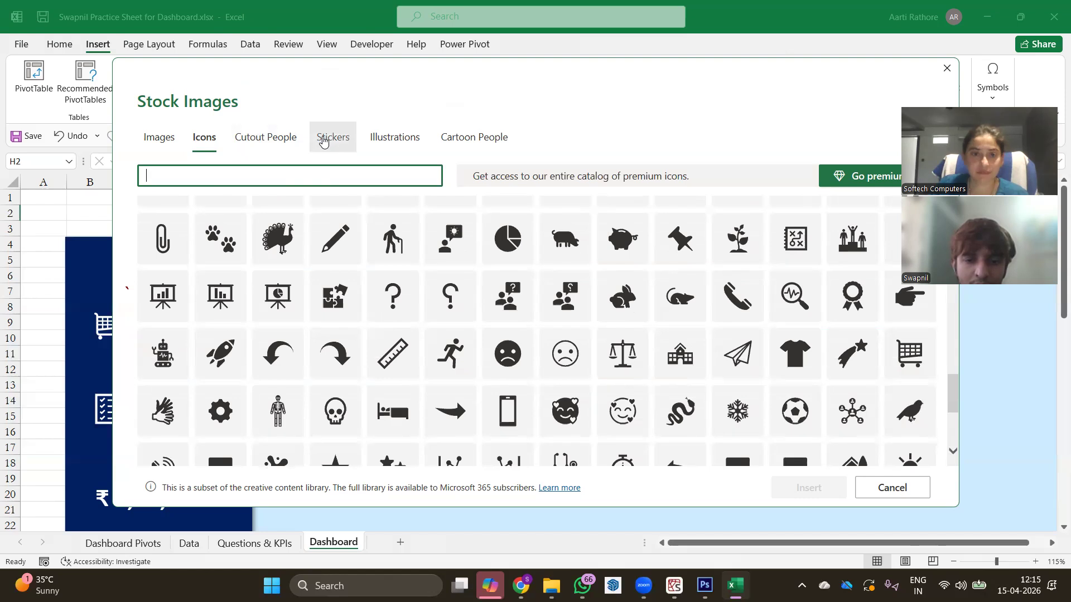
pyautogui.click(322, 140)
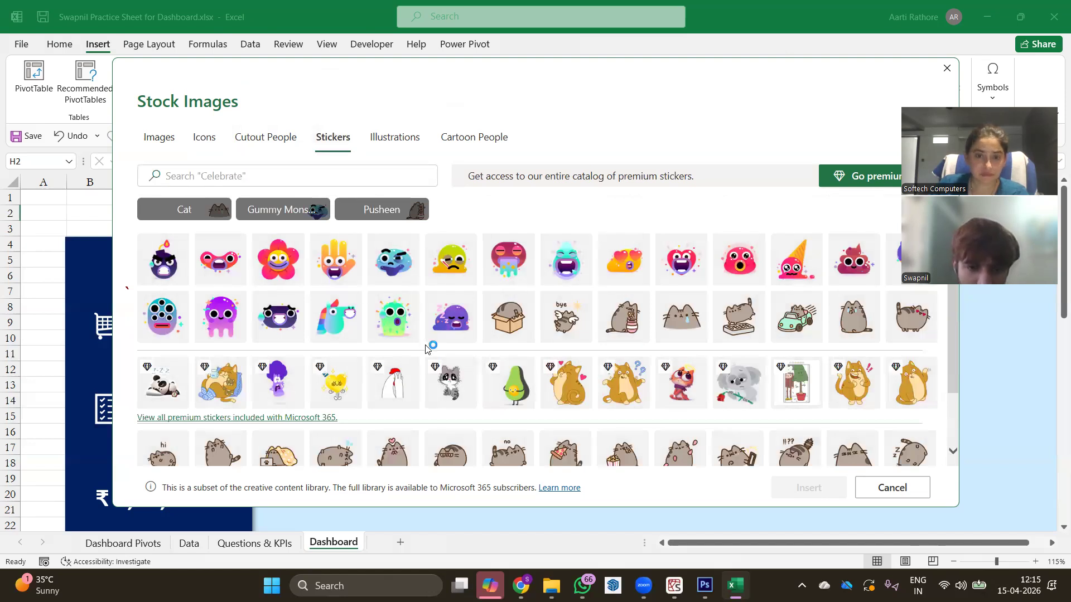
pyautogui.scroll(-1, 426, 347)
pyautogui.scroll(1, 426, 346)
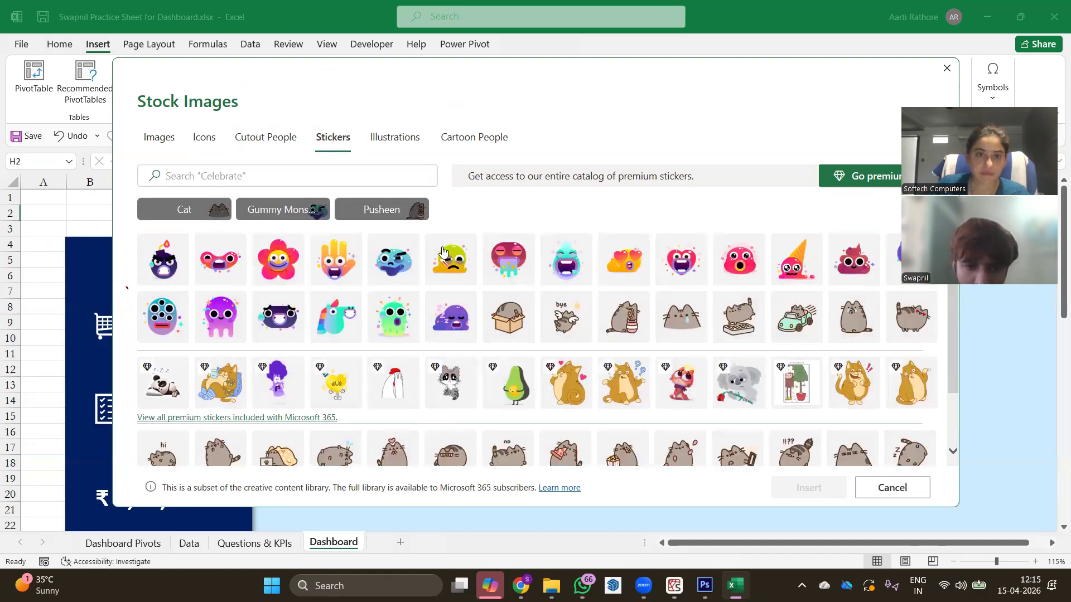
pyautogui.click(404, 145)
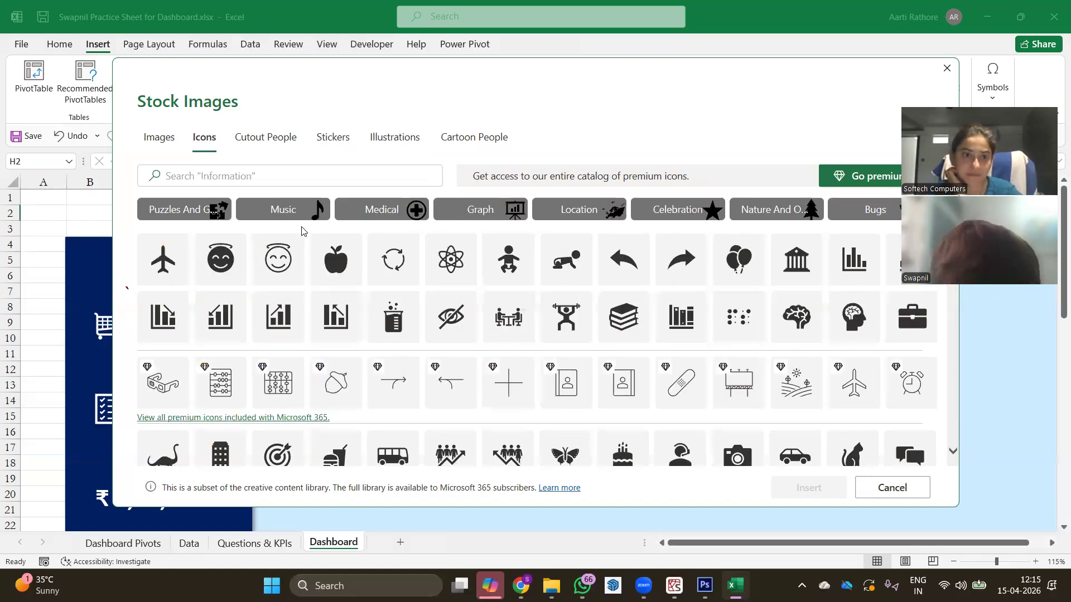
# Step: Search the stock icons for "star" and insert the single solid star on the Dashboard sheet
pyautogui.click(185, 176)
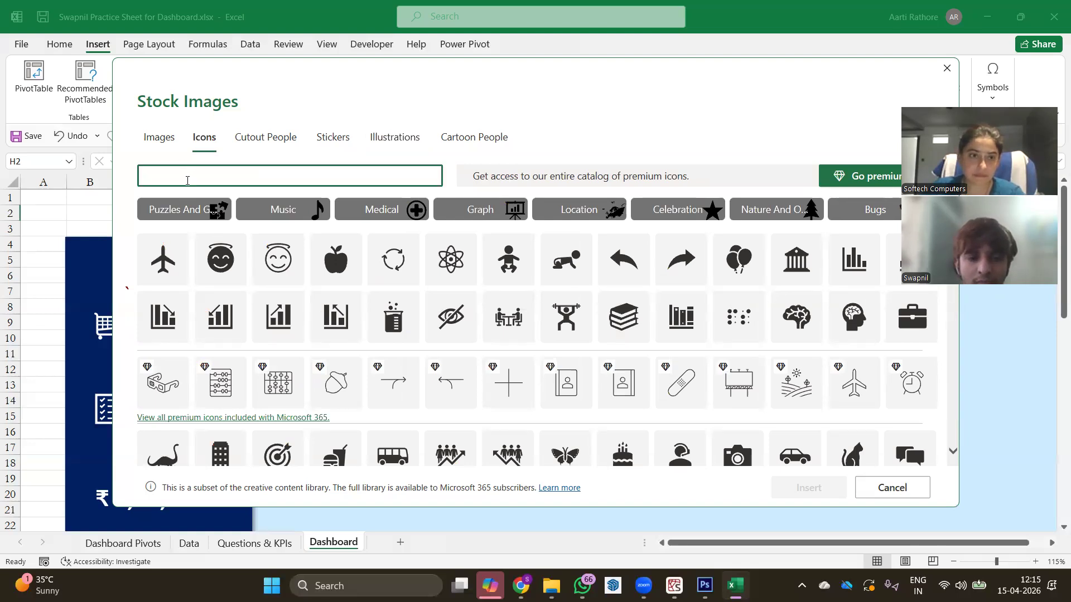
pyautogui.write('start')
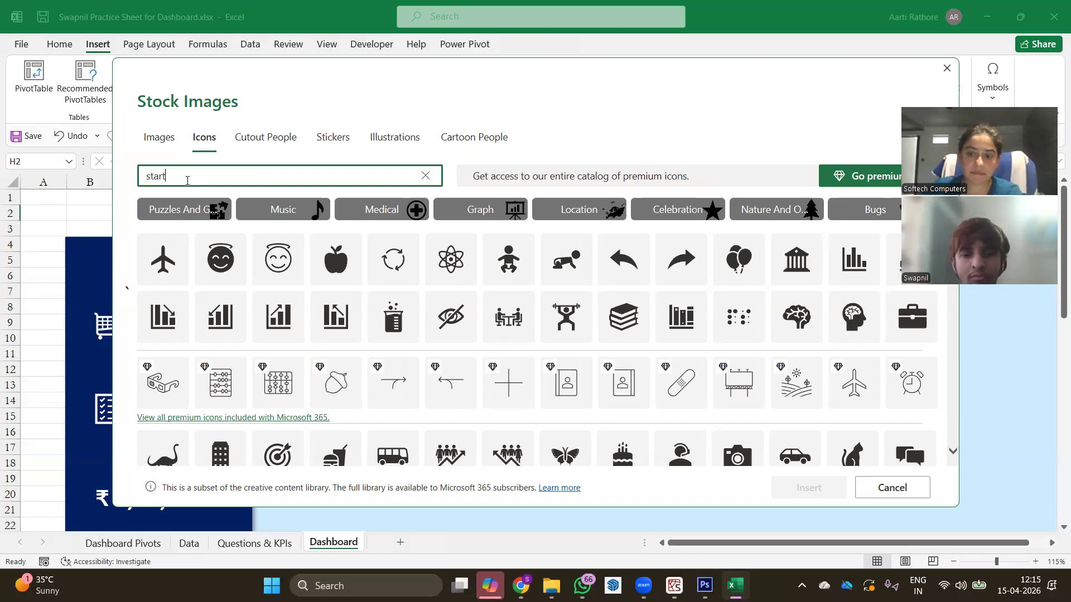
pyautogui.press('BackSpace')
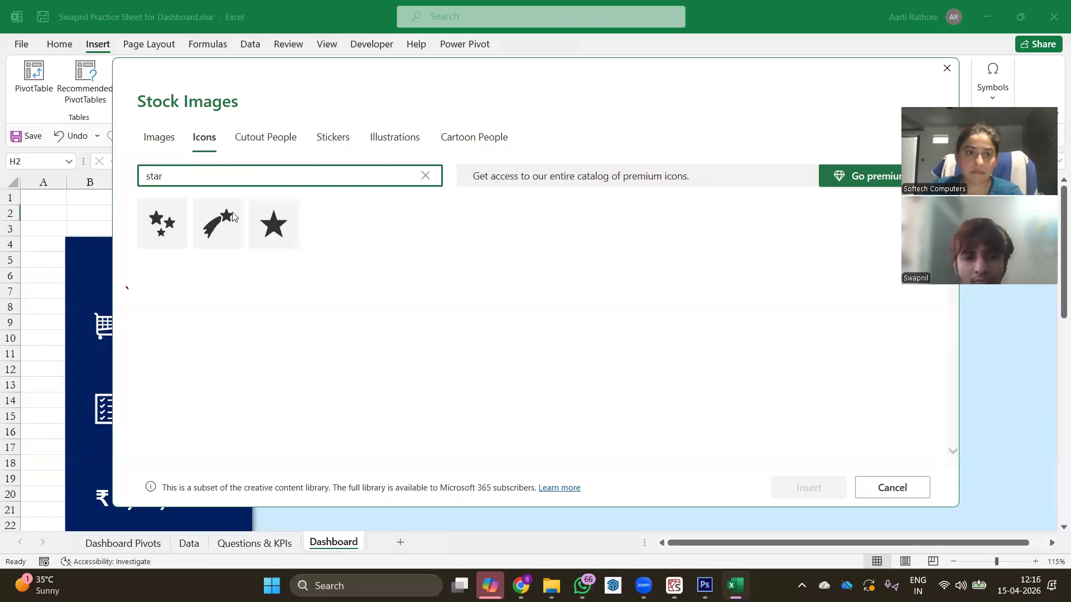
pyautogui.click(273, 224)
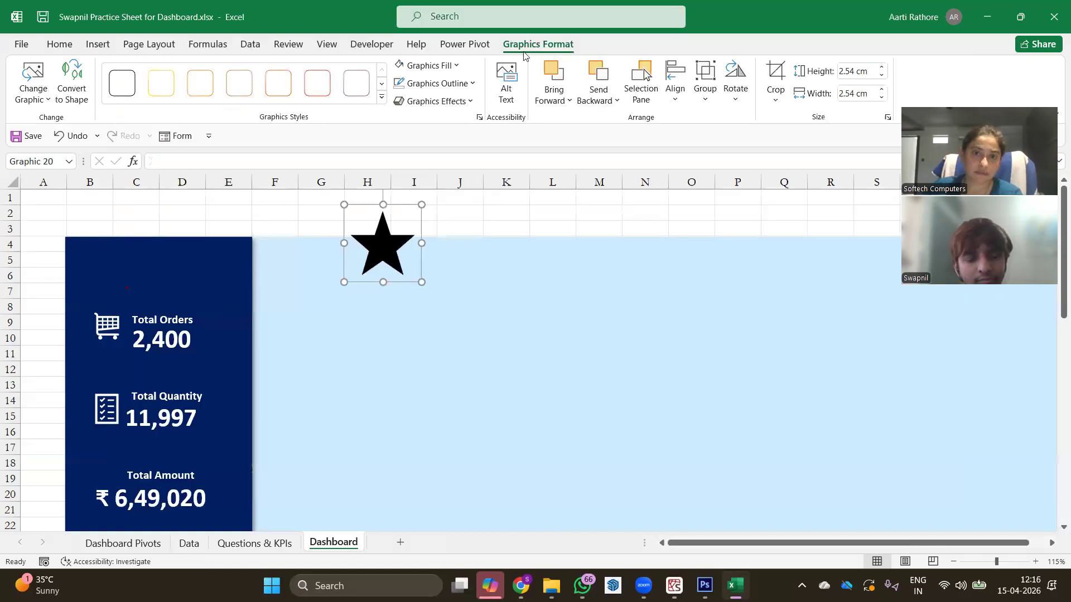
# Step: Fill the star icon white, shrink it to about 1.23 cm and place it beside the Avg Rating label in the sidebar
pyautogui.click(397, 63)
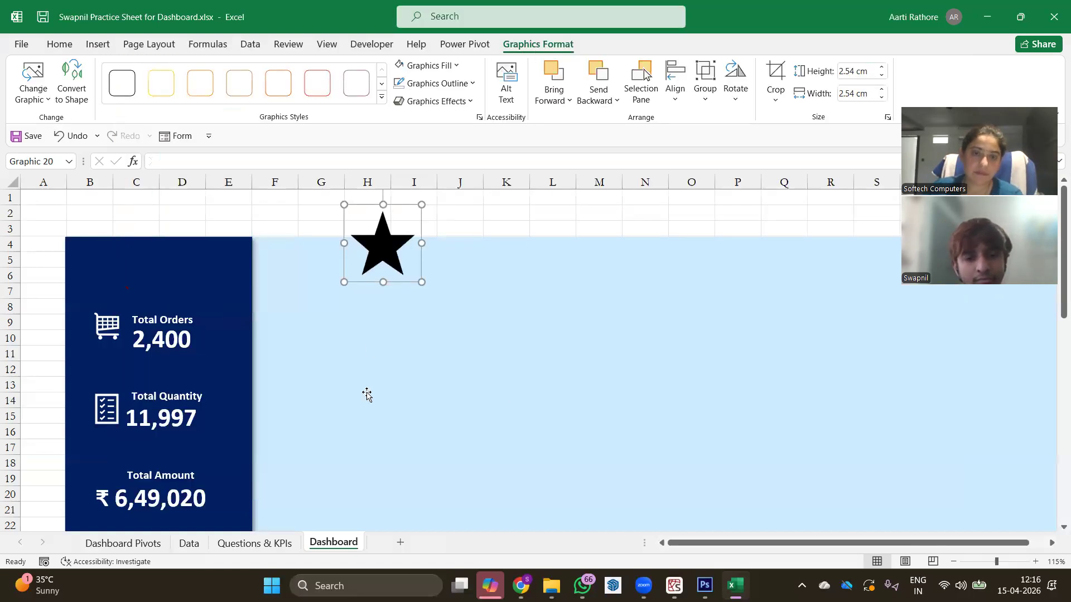
pyautogui.moveTo(356, 462); pyautogui.dragTo(421, 424)
pyautogui.scroll(-2, 421, 425)
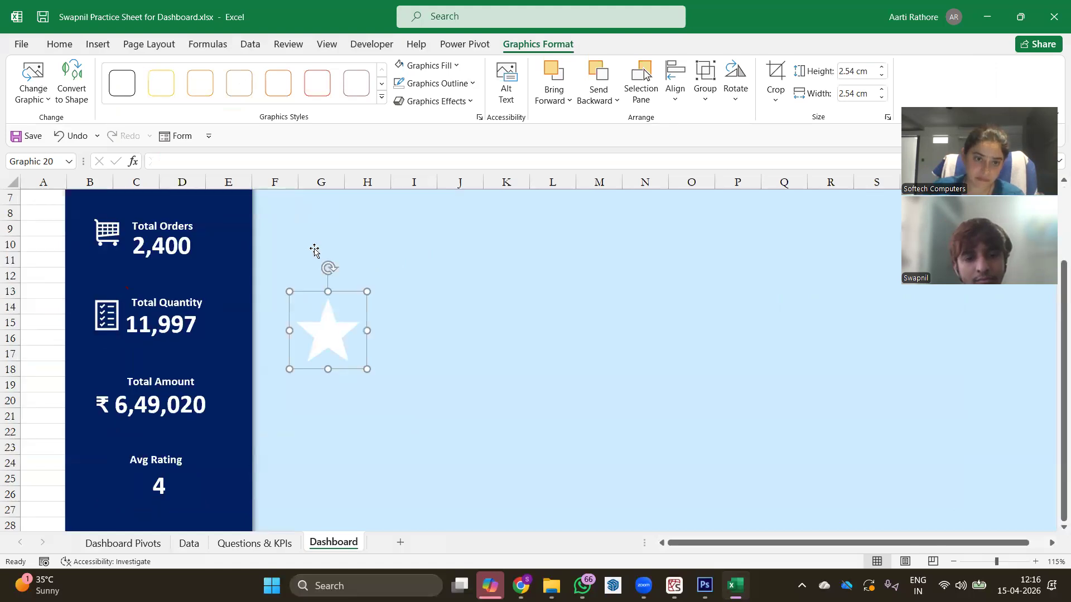
pyautogui.scroll(-1, 281, 283)
pyautogui.moveTo(95, 386); pyautogui.dragTo(95, 387)
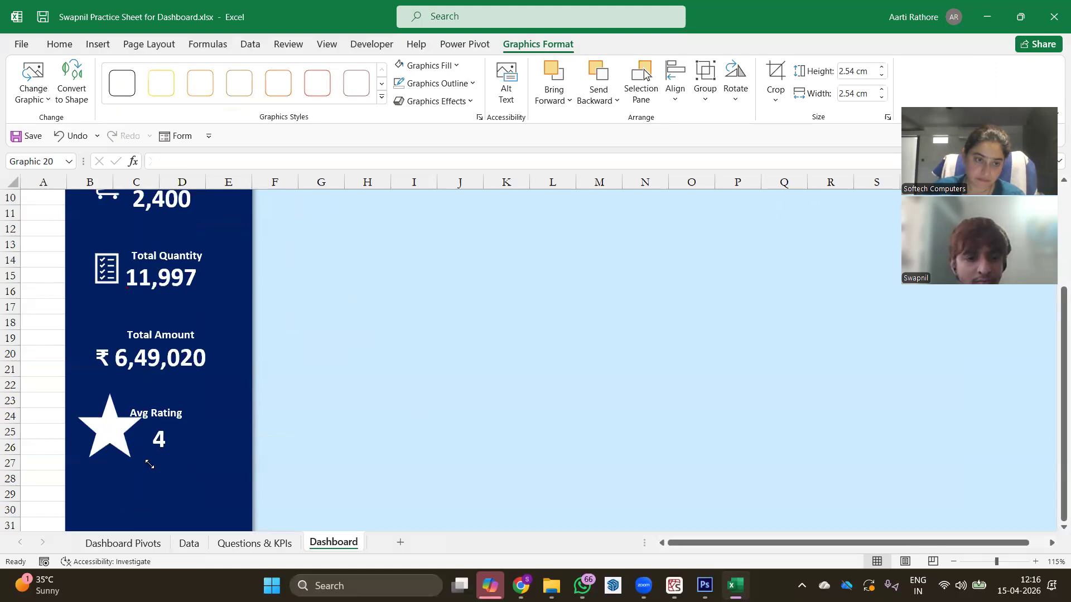
pyautogui.moveTo(122, 431); pyautogui.dragTo(103, 422)
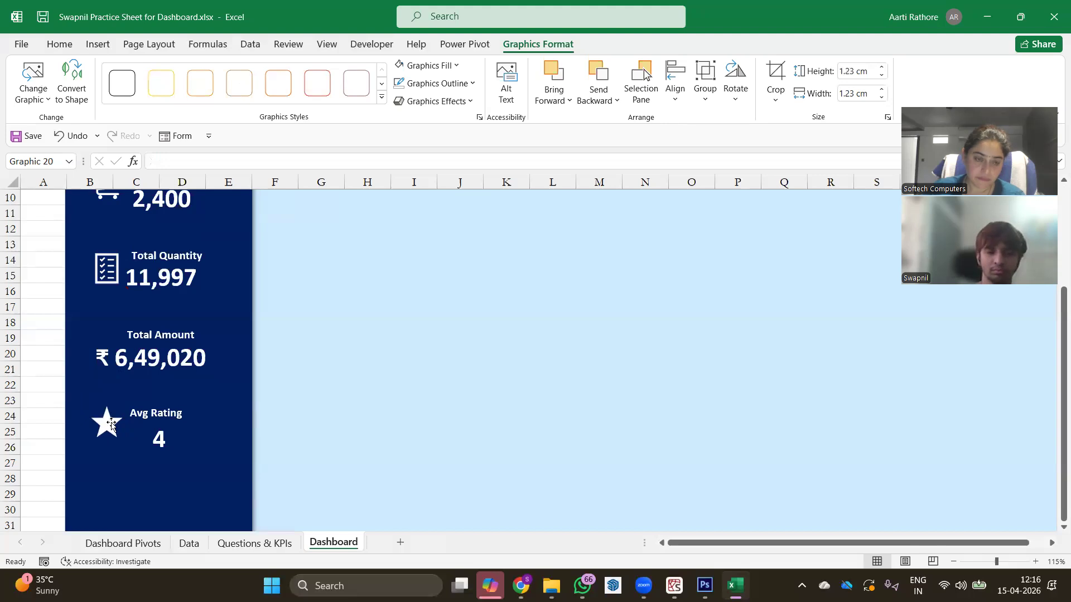
# Step: Duplicate the "Avg Rating" label and place the copy below the Avg Rating value in the sidebar
pyautogui.click(196, 407)
pyautogui.click(179, 413)
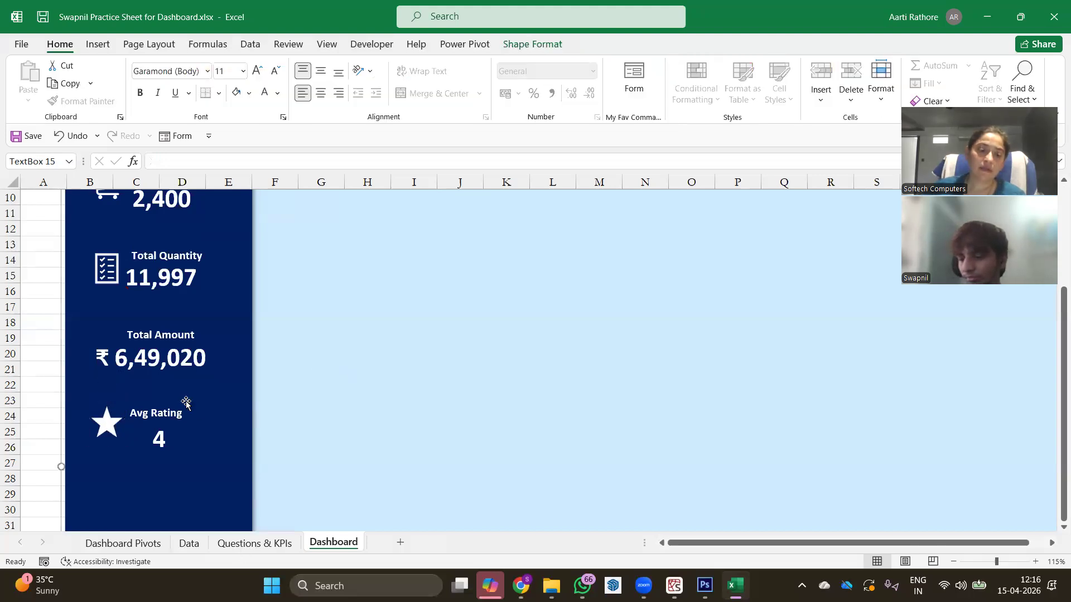
pyautogui.hotkey('ctrl', 'd')
pyautogui.moveTo(206, 414); pyautogui.dragTo(192, 467)
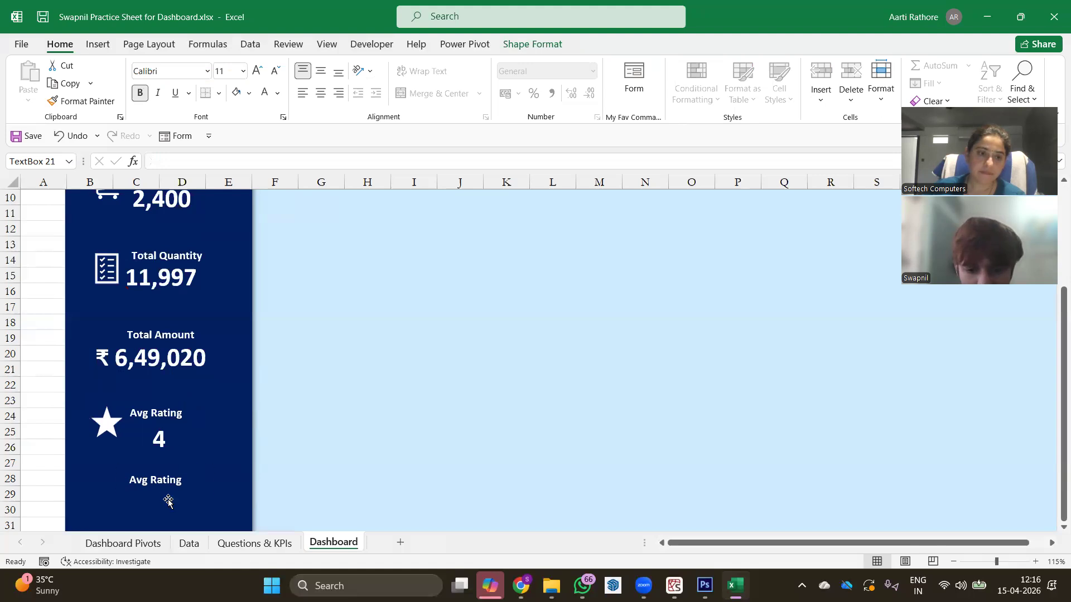
# Step: Duplicate the Avg Rating value box and position the copy beneath the duplicated label
pyautogui.click(162, 438)
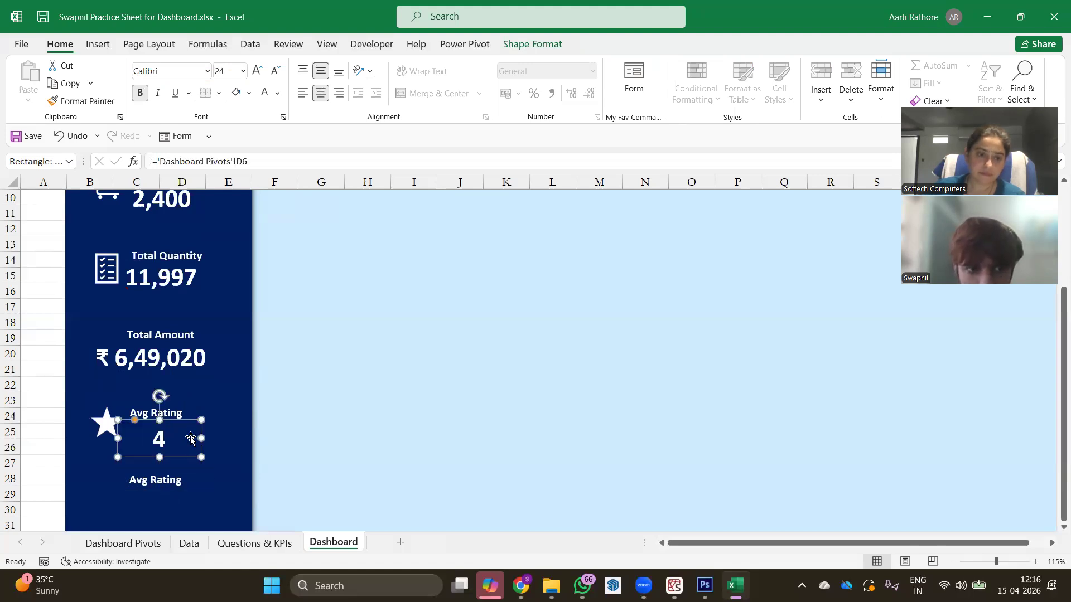
pyautogui.hotkey('ctrl', 'd')
pyautogui.scroll(-1, 245, 427)
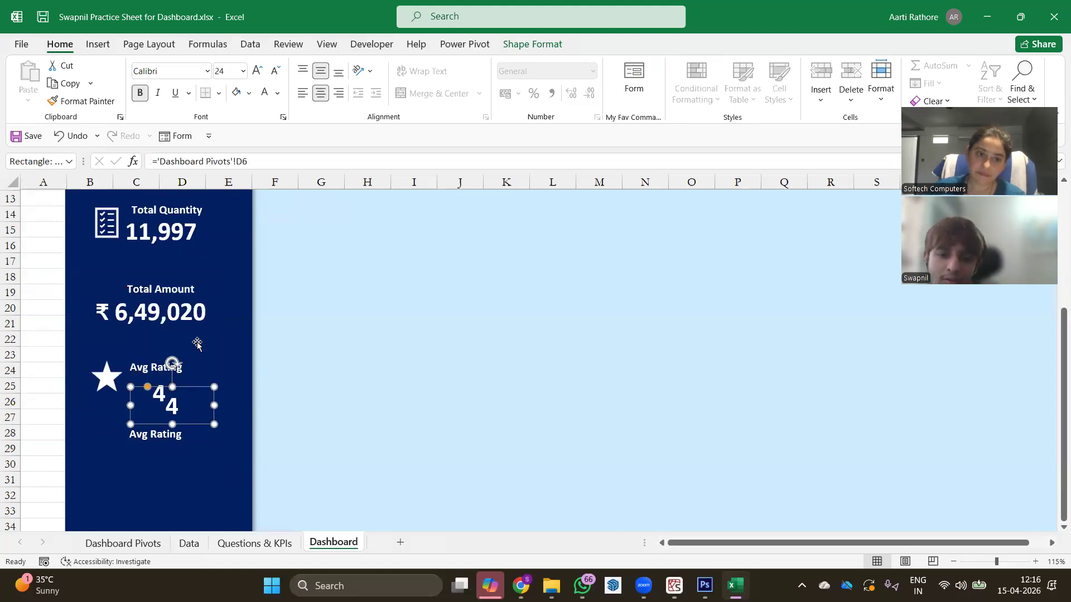
pyautogui.scroll(-1, 196, 343)
pyautogui.moveTo(168, 403); pyautogui.dragTo(183, 394)
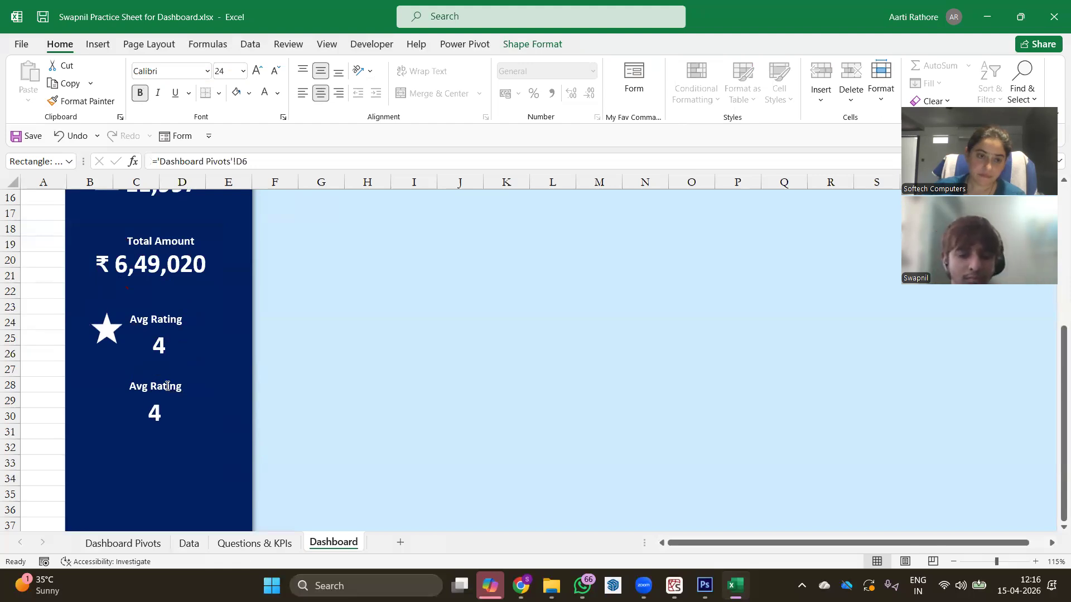
# Step: Change the duplicated label's text to "Avg Days to Deliver" and widen its box so the text fits on one line
pyautogui.click(167, 386)
pyautogui.doubleClick(167, 386)
pyautogui.write('Days to Deliver')
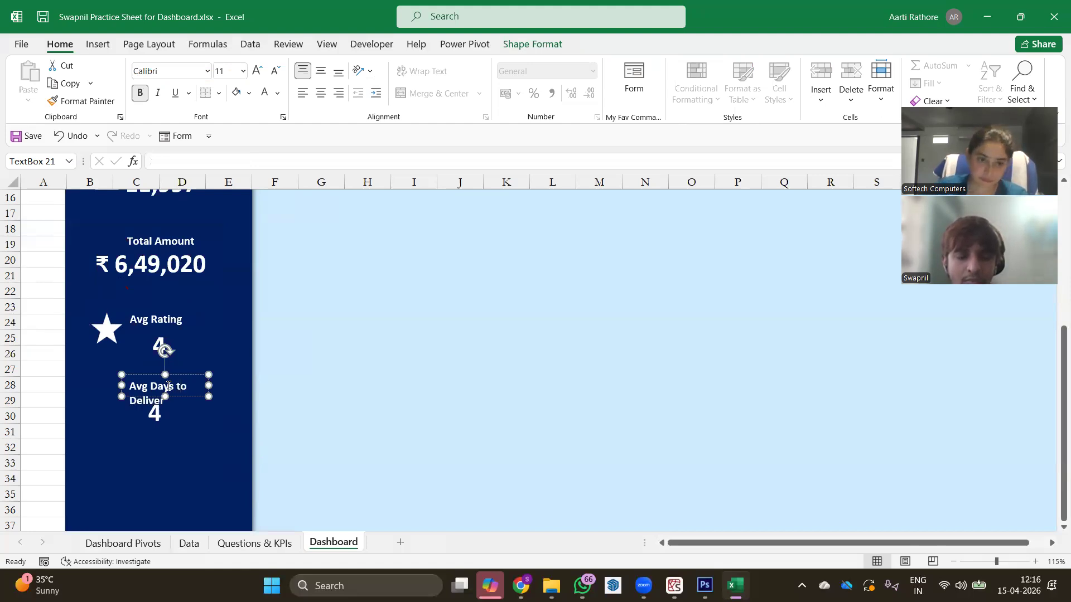
pyautogui.moveTo(208, 384); pyautogui.dragTo(240, 385)
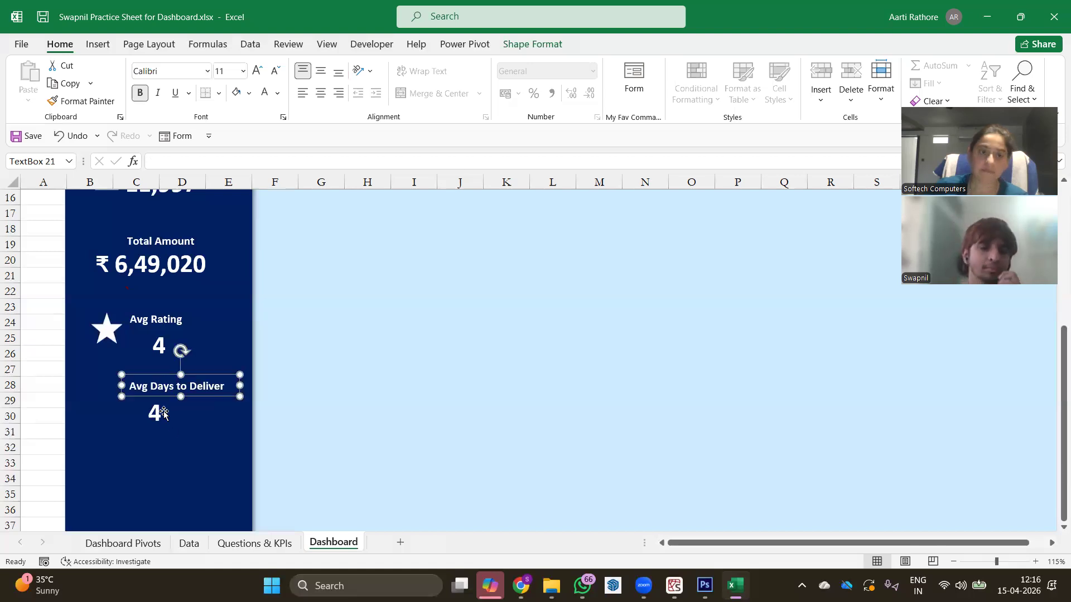
# Step: Link the value box below "Avg Days to Deliver" to cell E6 of the Dashboard Pivots sheet
pyautogui.click(156, 413)
pyautogui.moveTo(247, 161); pyautogui.dragTo(159, 161)
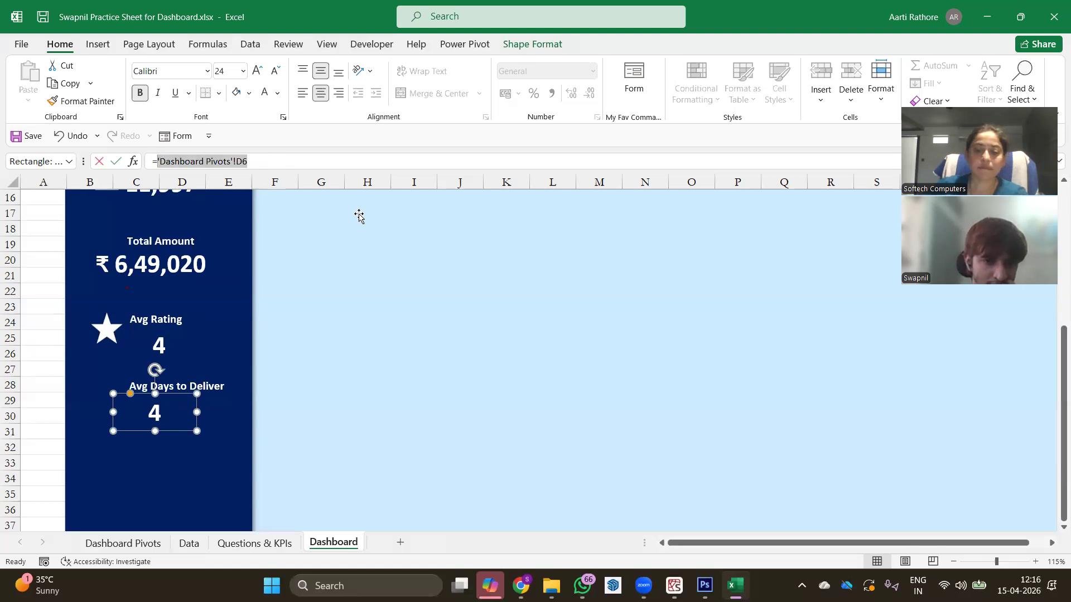
pyautogui.press('BackSpace')
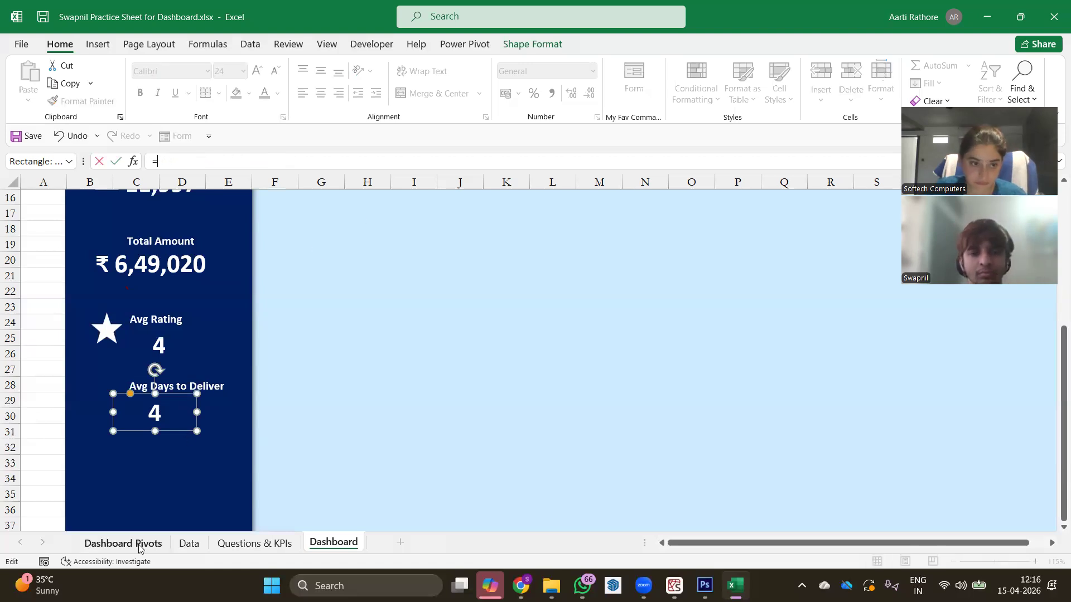
pyautogui.click(123, 542)
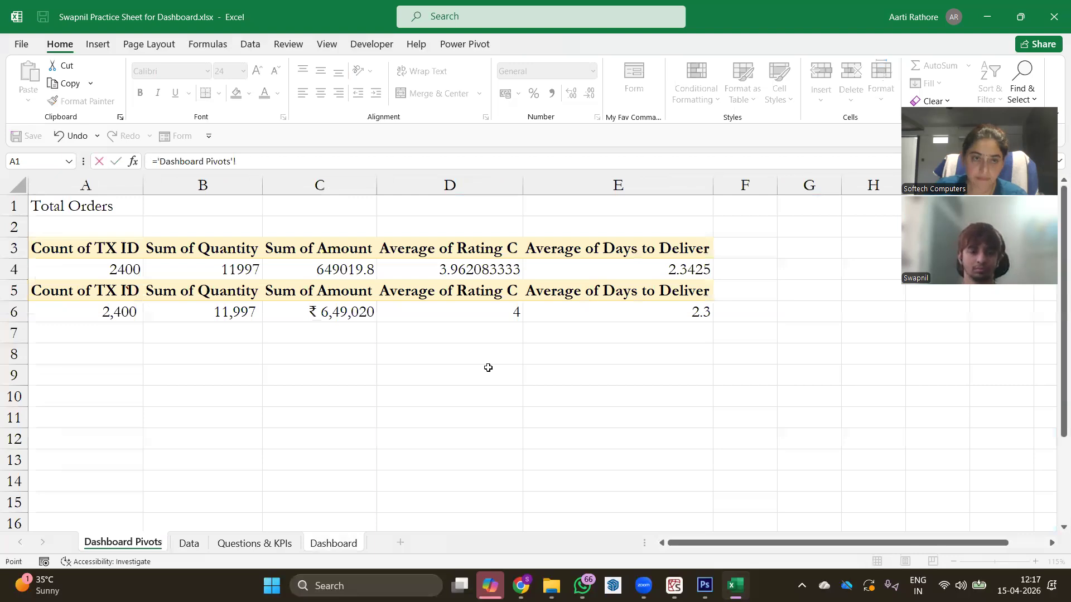
pyautogui.click(613, 312)
pyautogui.press('Return')
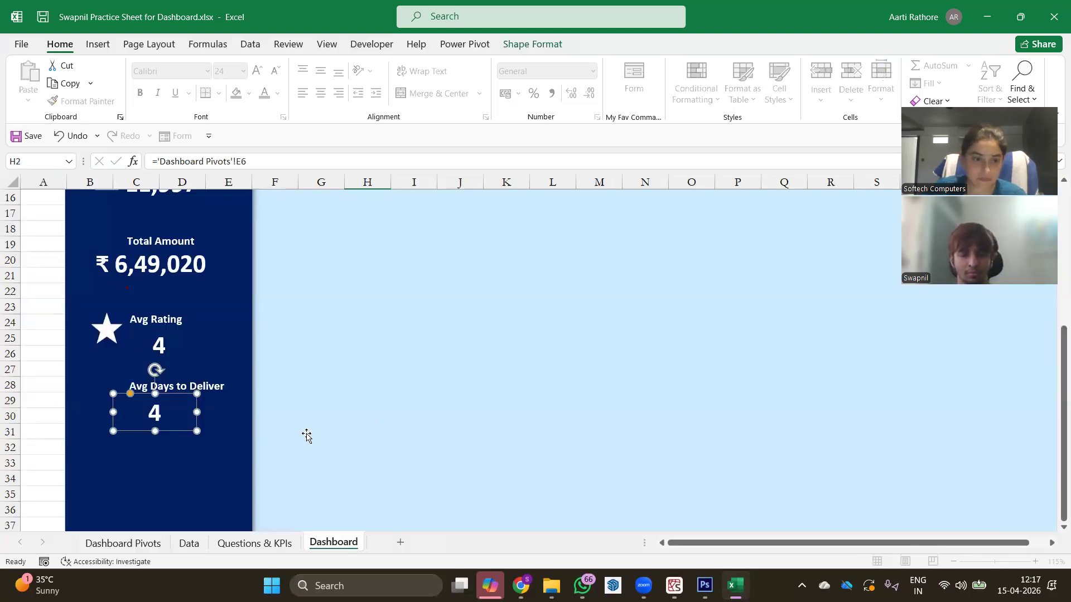
# Step: Copy the formatting of the Avg Rating value box onto the value box below "Avg Days to Deliver"
pyautogui.click(163, 351)
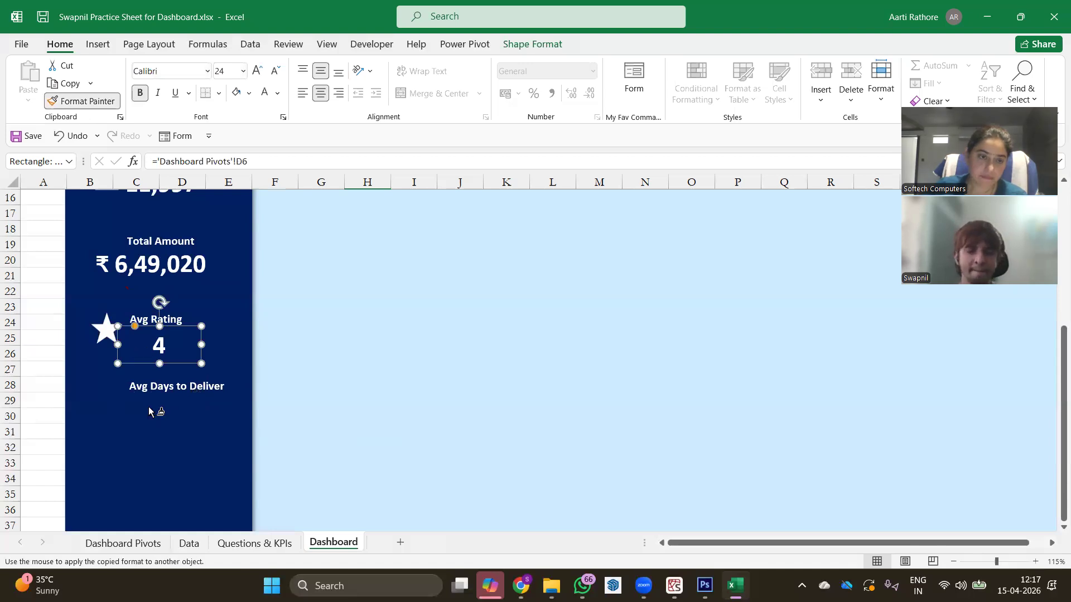
pyautogui.click(153, 412)
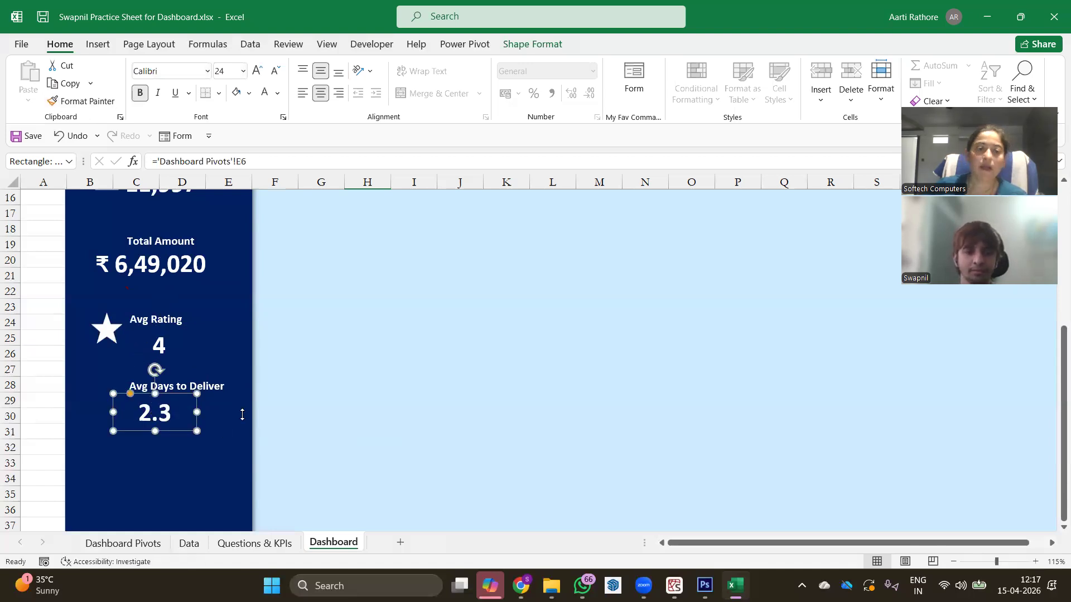
pyautogui.click(218, 289)
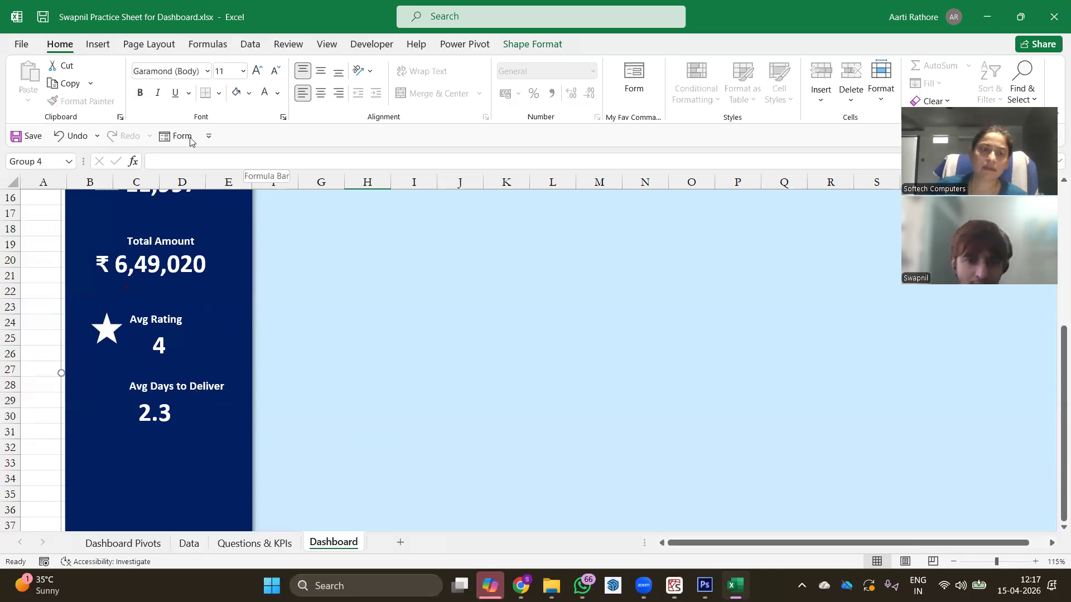
# Step: Insert the calendar icon from the stock icons library and fill it white
pyautogui.scroll(-1, 228, 89)
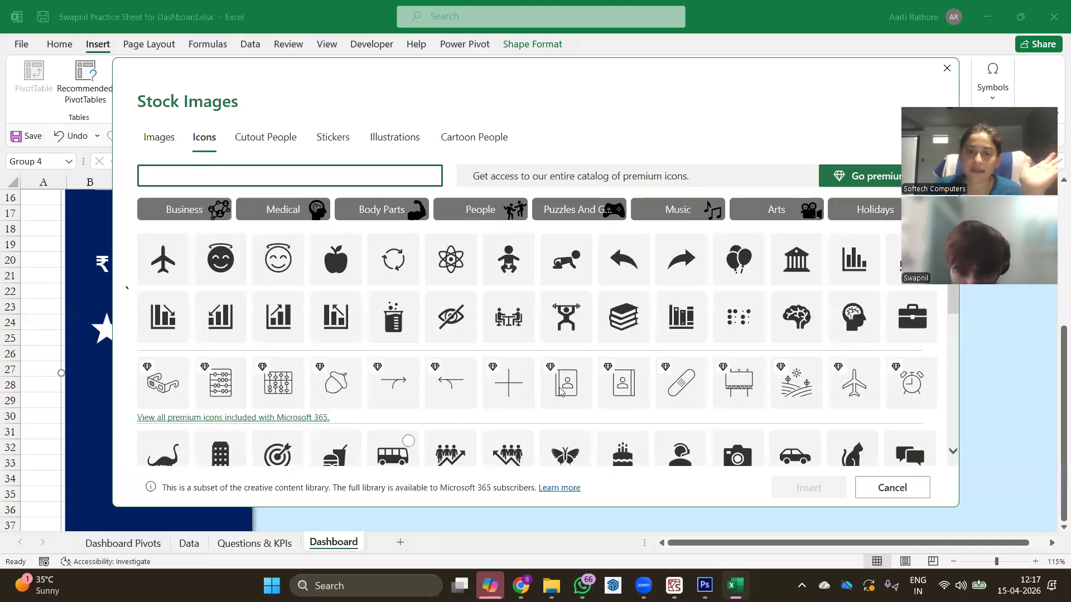
pyautogui.scroll(-1, 561, 392)
pyautogui.scroll(-2, 561, 392)
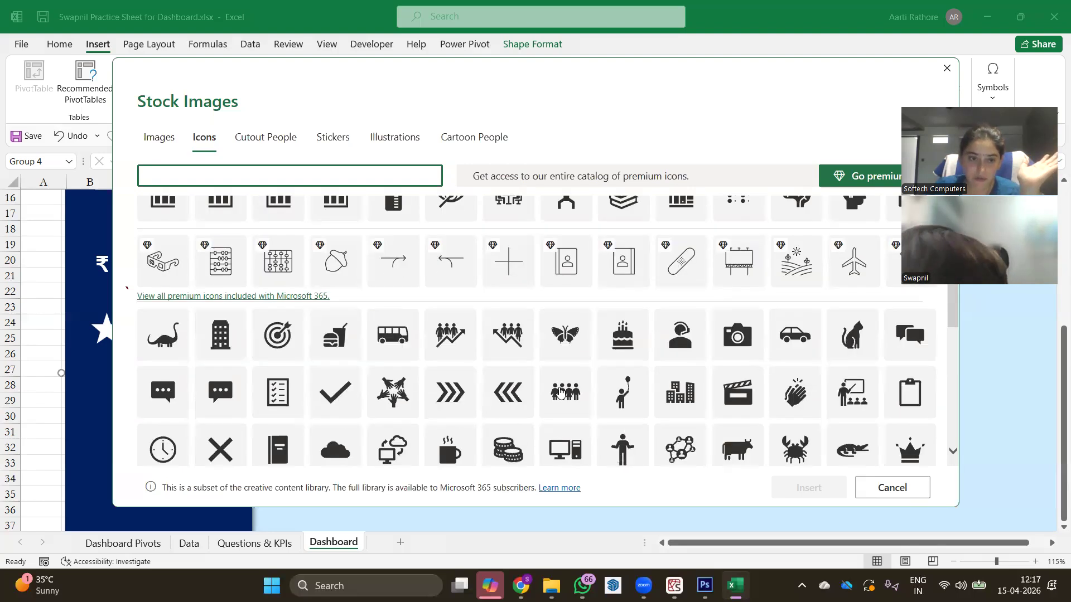
pyautogui.scroll(-1, 561, 392)
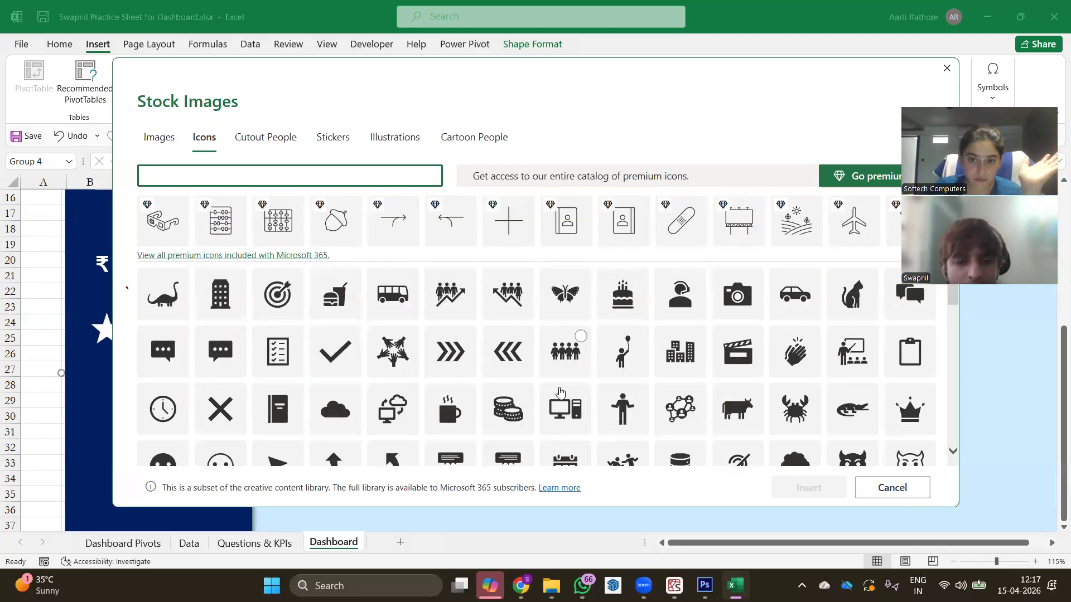
pyautogui.scroll(-2, 529, 389)
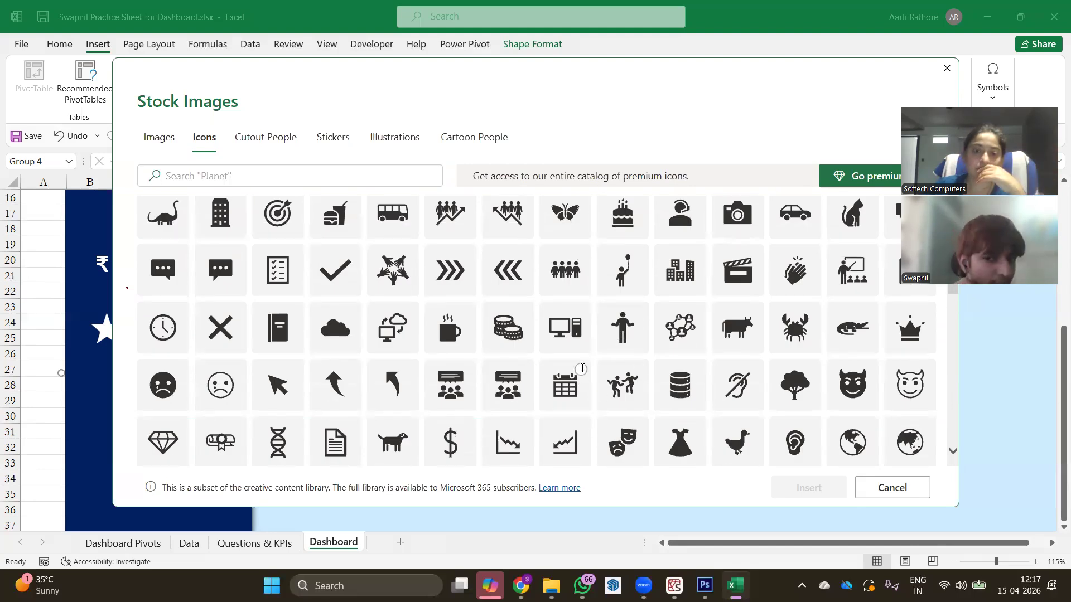
pyautogui.click(585, 370)
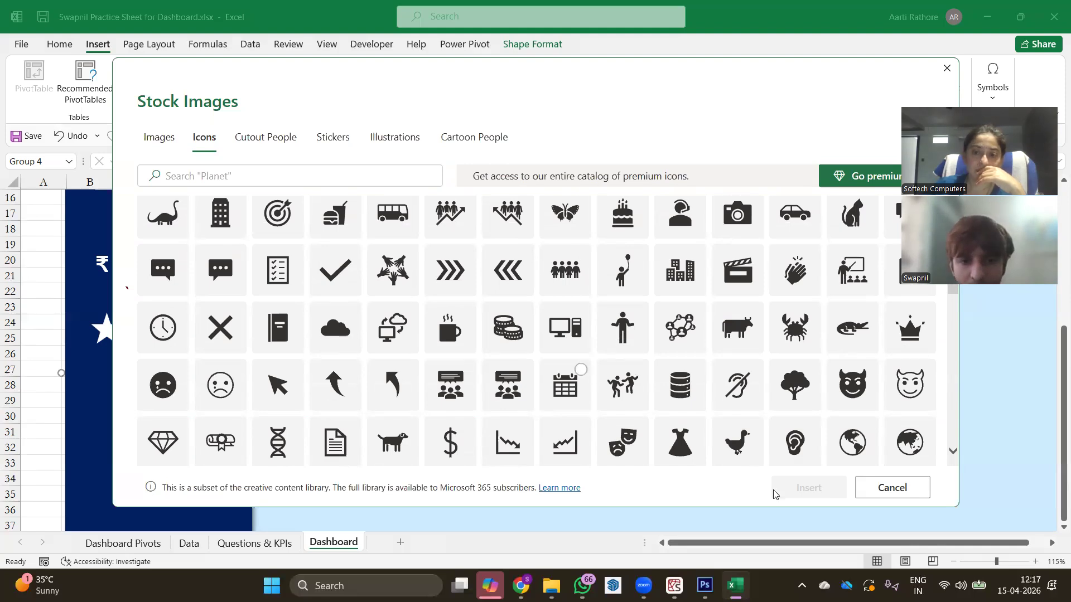
pyautogui.click(807, 488)
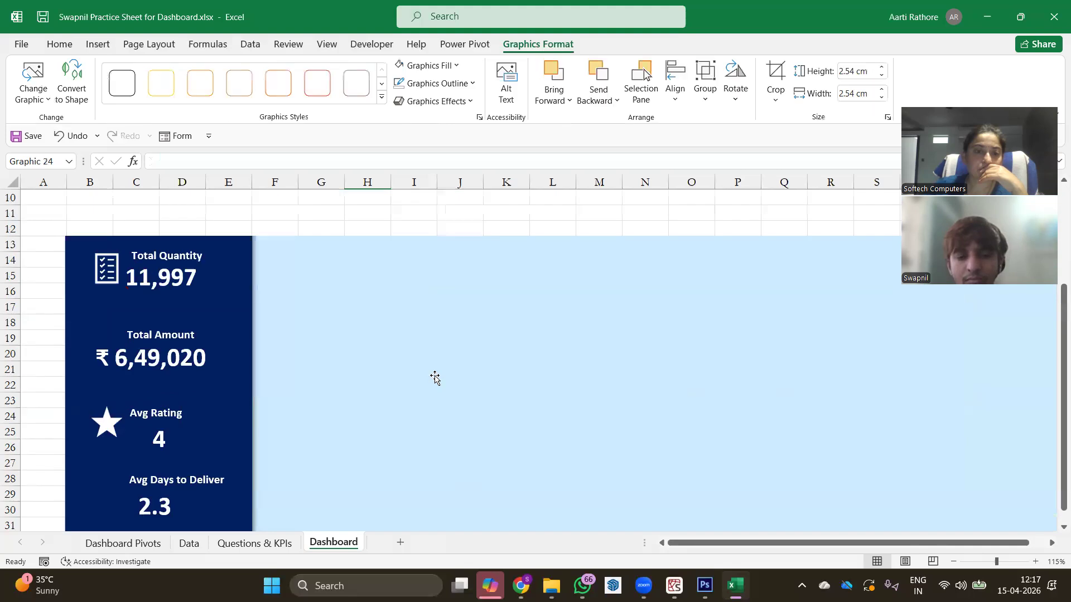
pyautogui.scroll(3, 435, 378)
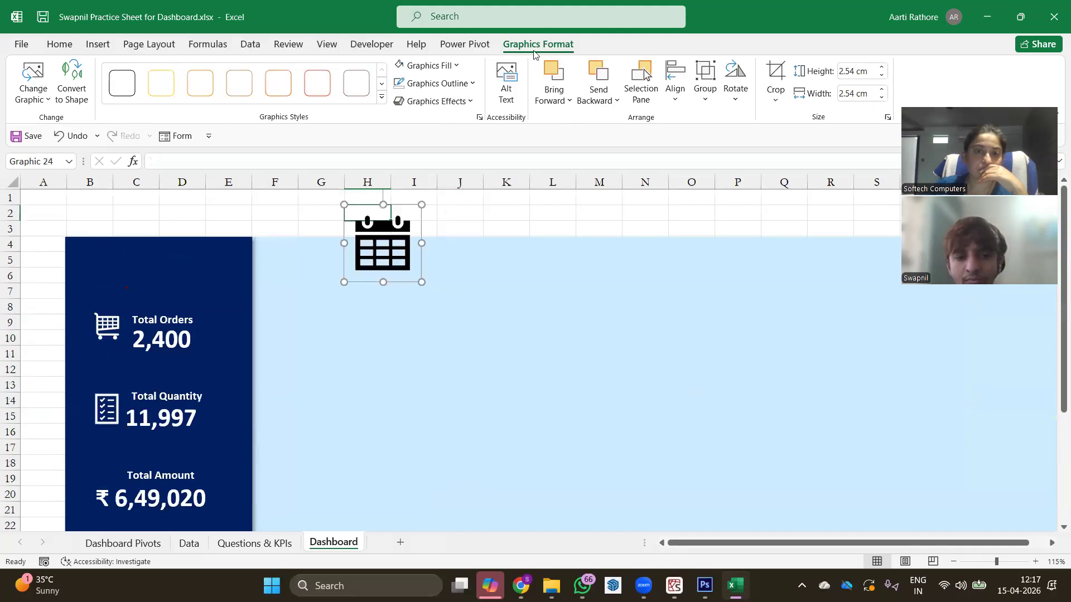
pyautogui.click(429, 66)
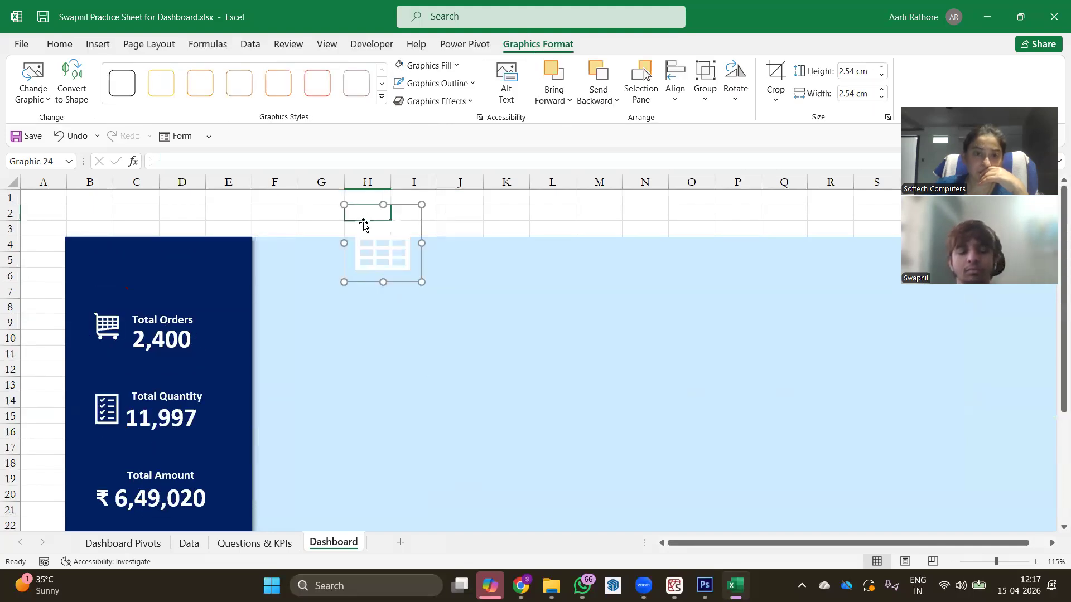
# Step: Place the calendar icon beside "Avg Days to Deliver" at 1.27 cm by 1.27 cm and realign the star icon beside "Avg Rating"
pyautogui.moveTo(364, 406); pyautogui.dragTo(366, 400)
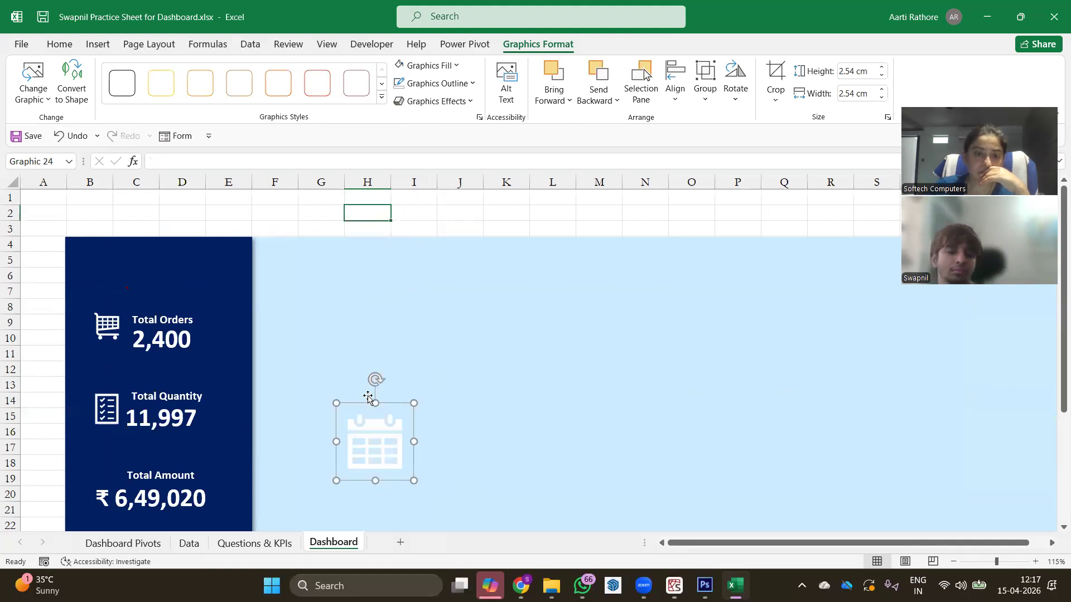
pyautogui.scroll(-3, 363, 379)
pyautogui.scroll(-2, 358, 244)
pyautogui.moveTo(357, 244); pyautogui.dragTo(89, 441)
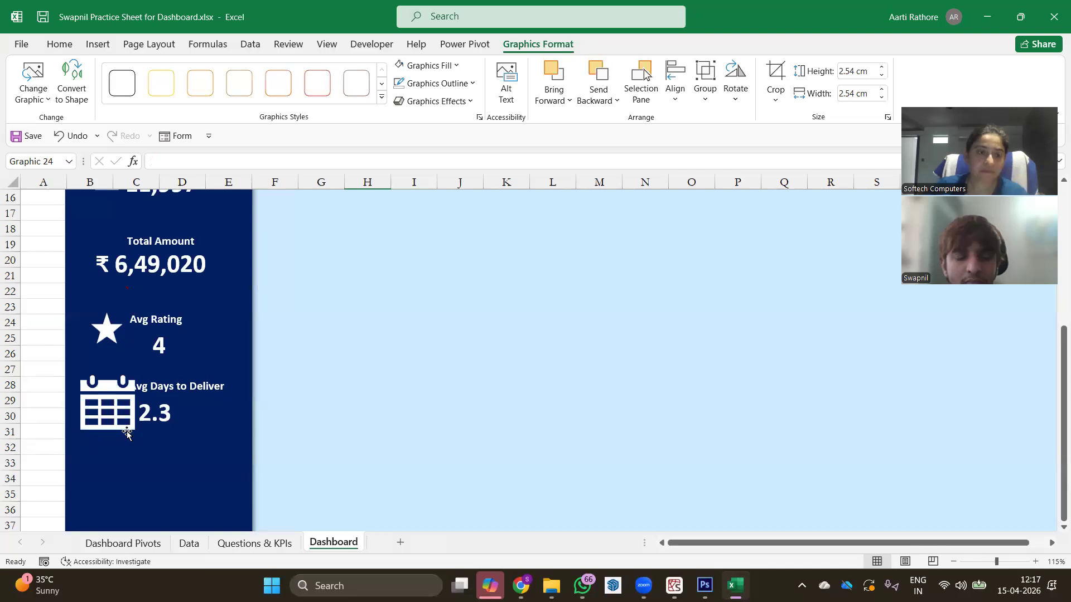
pyautogui.moveTo(114, 402)
pyautogui.mouseDown()
pyautogui.moveTo(79, 363)
pyautogui.moveTo(116, 392)
pyautogui.mouseUp()
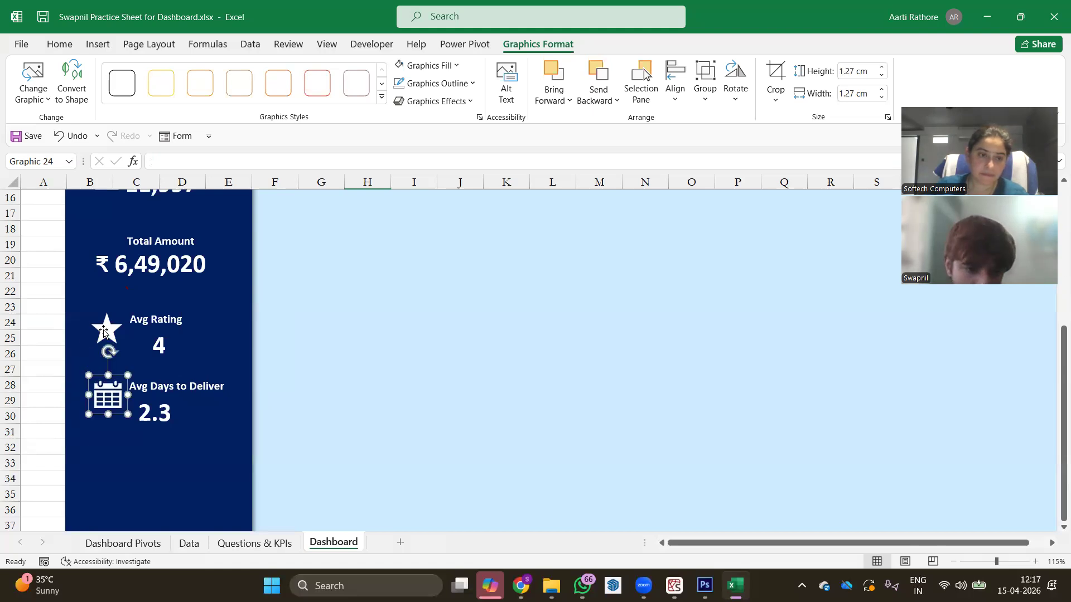
pyautogui.moveTo(104, 330); pyautogui.dragTo(106, 328)
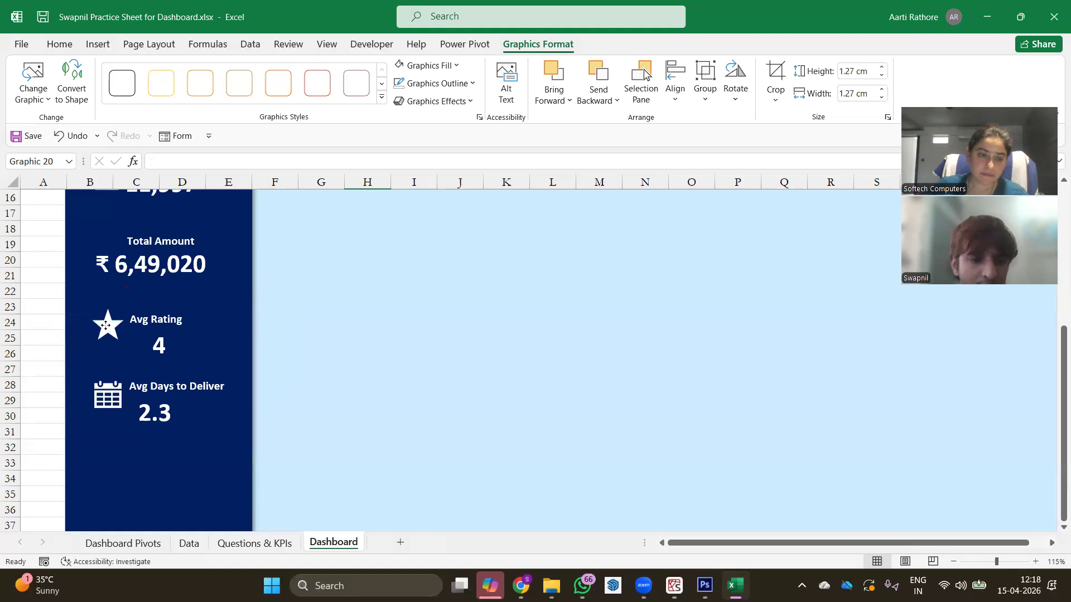
pyautogui.click(401, 391)
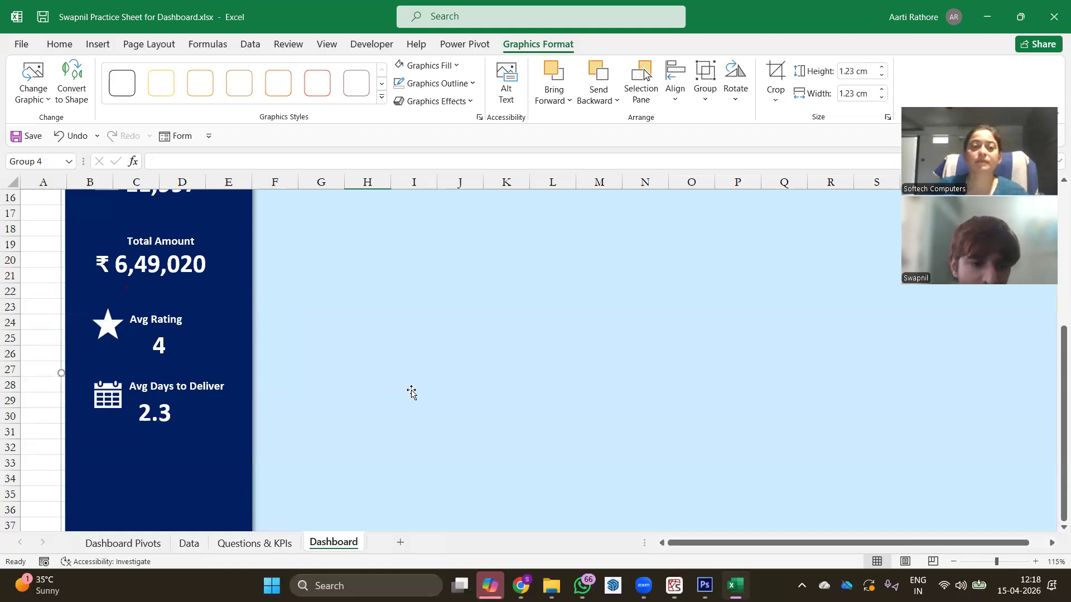
# Step: Copy the question "Trend in the last 13 weeks" from Questions & KPIs to cell A9 of Dashboard Pivots and widen column A
pyautogui.scroll(-4, 484, 413)
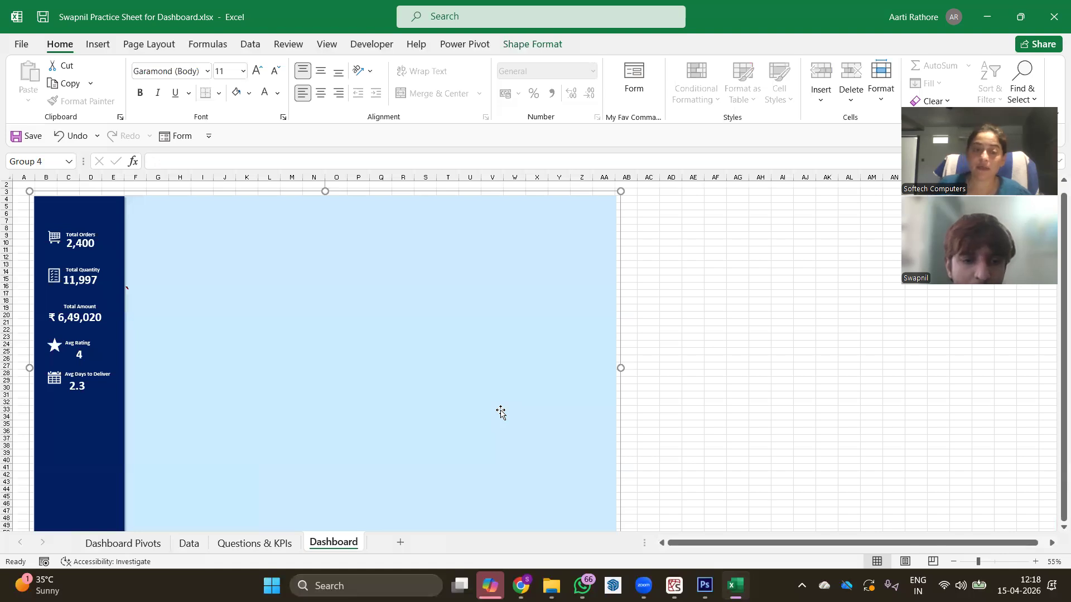
pyautogui.click(237, 544)
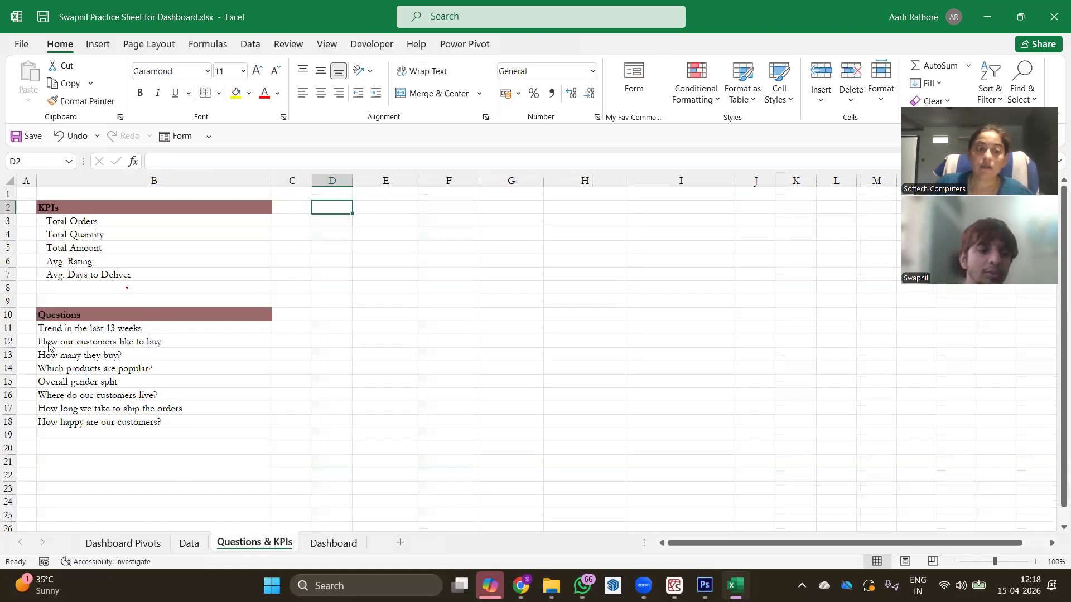
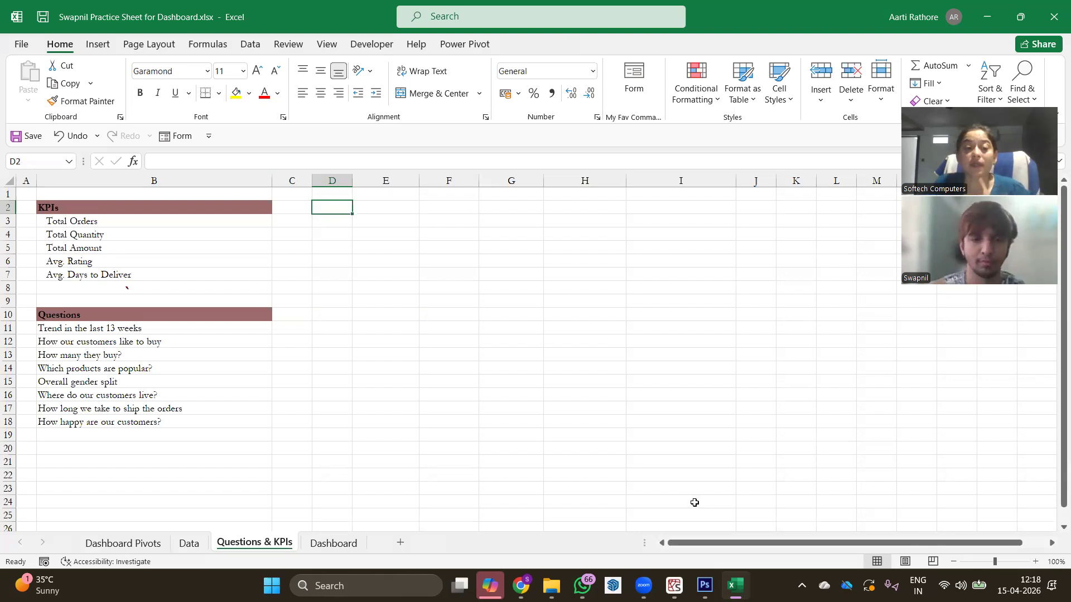
pyautogui.click(137, 545)
pyautogui.click(97, 376)
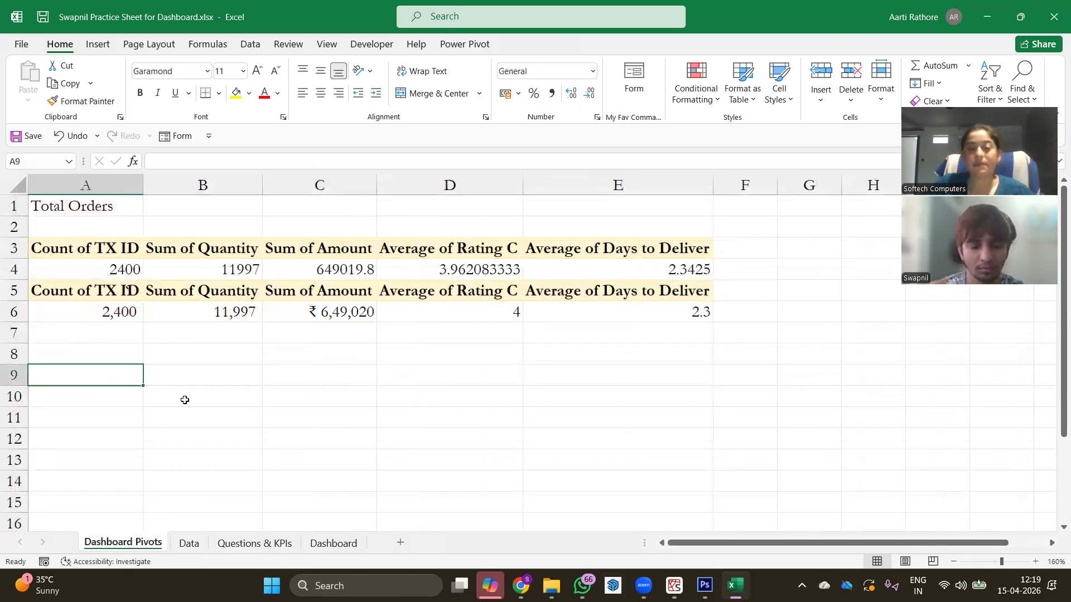
pyautogui.click(255, 543)
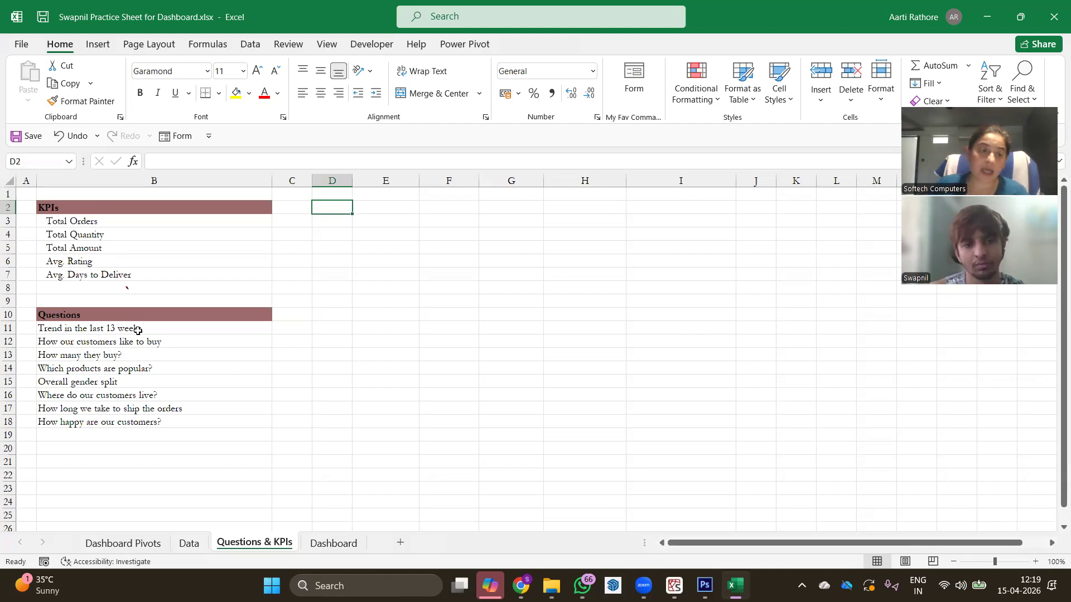
pyautogui.click(137, 330)
pyautogui.hotkey('ctrl', 'c')
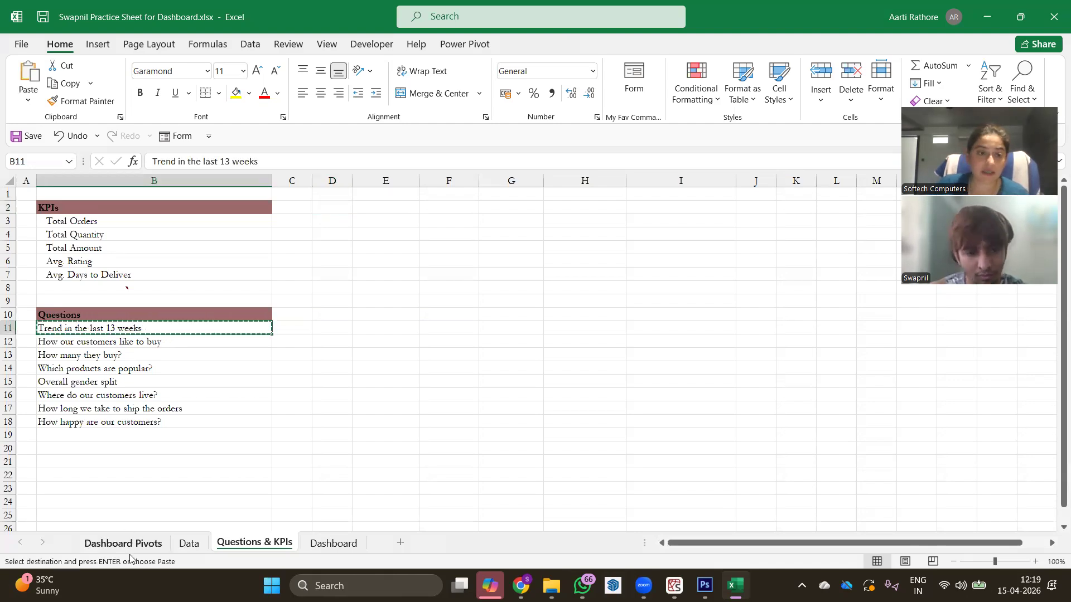
pyautogui.click(123, 543)
pyautogui.hotkey('ctrl', 'v')
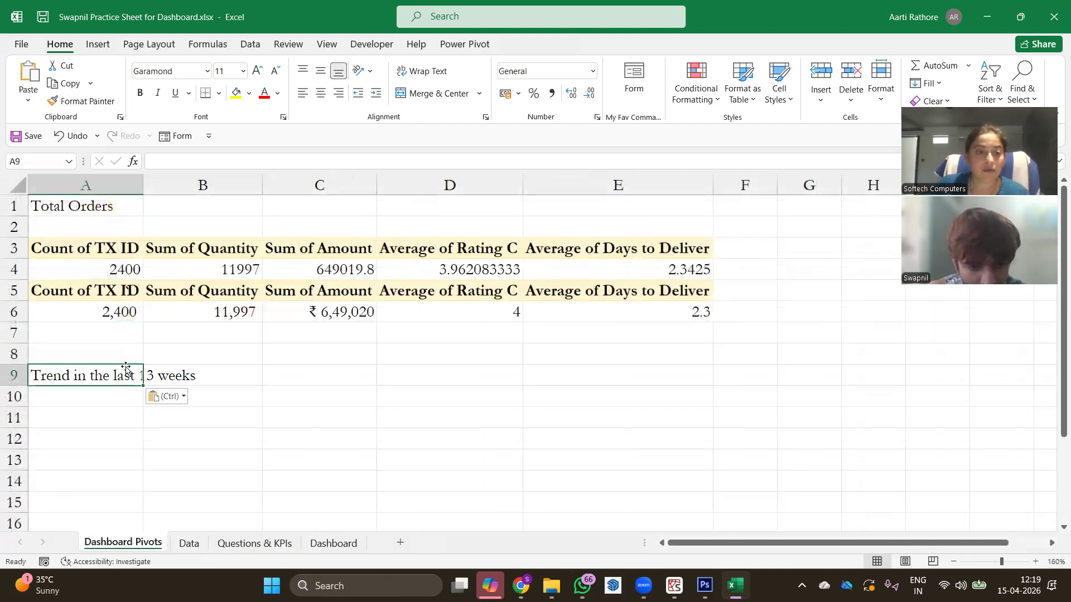
pyautogui.moveTo(143, 189); pyautogui.dragTo(182, 188)
# Step: Try to reuse the existing pivot by copying its "Count of TX ID" cells A3:A4 to cell A10
pyautogui.click(132, 398)
pyautogui.click(136, 291)
pyautogui.click(145, 248)
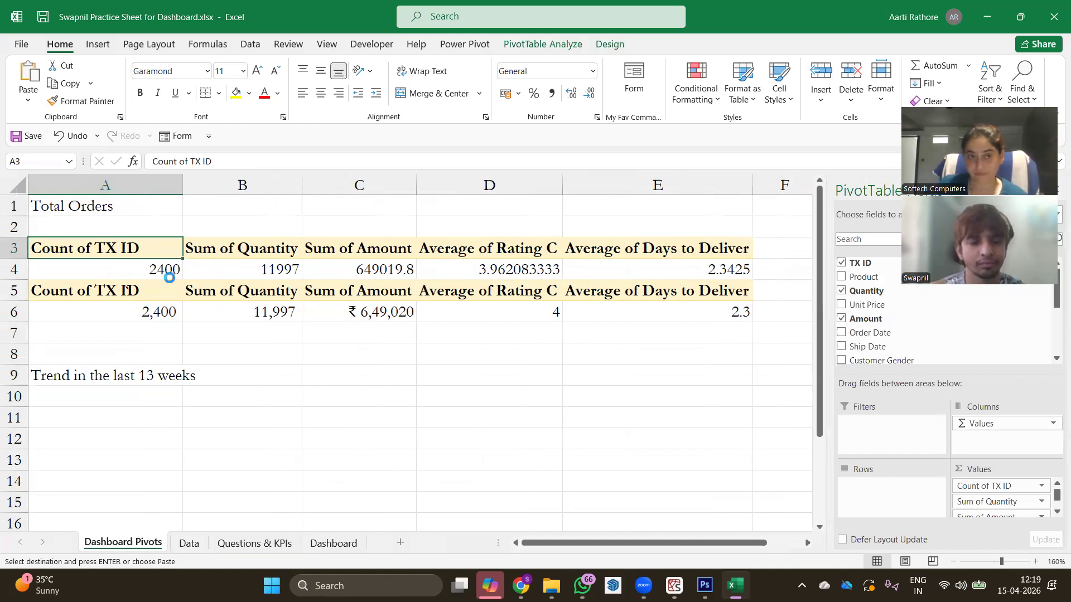
pyautogui.moveTo(158, 251); pyautogui.dragTo(161, 267)
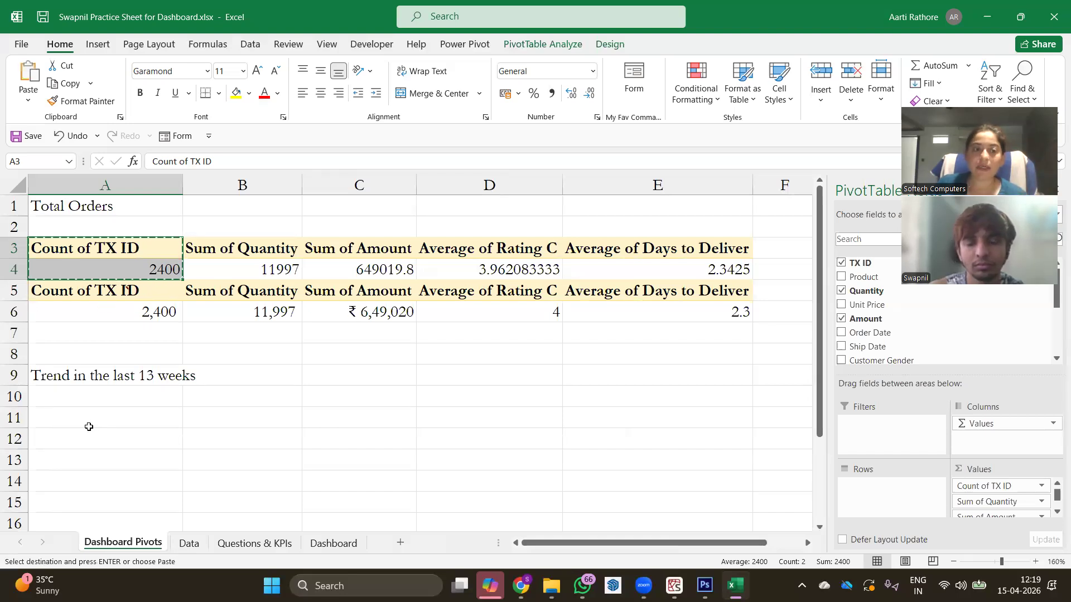
pyautogui.click(108, 397)
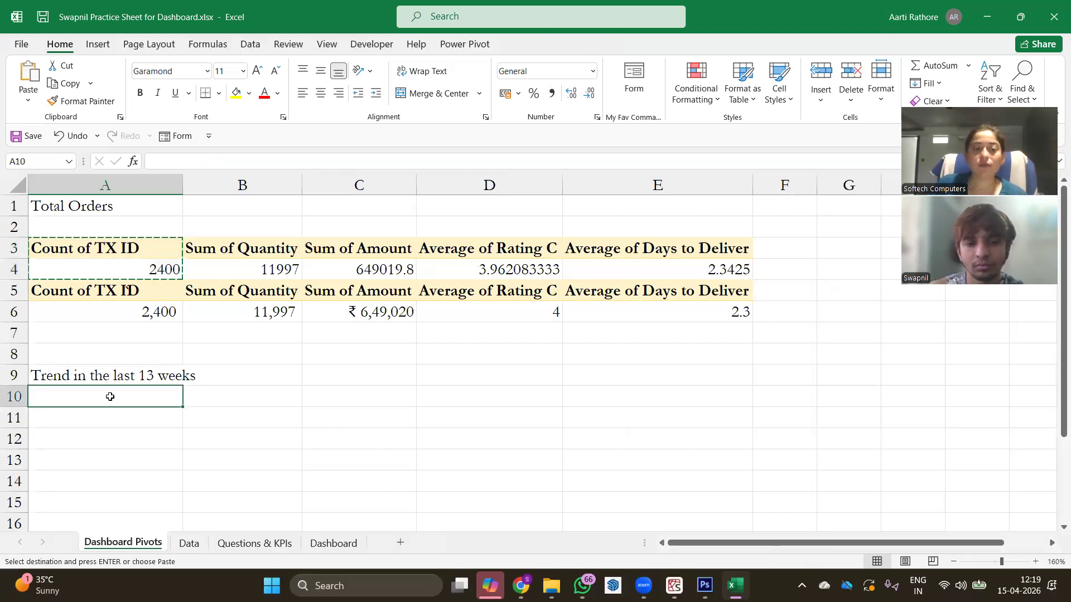
pyautogui.hotkey('ctrl', 'v')
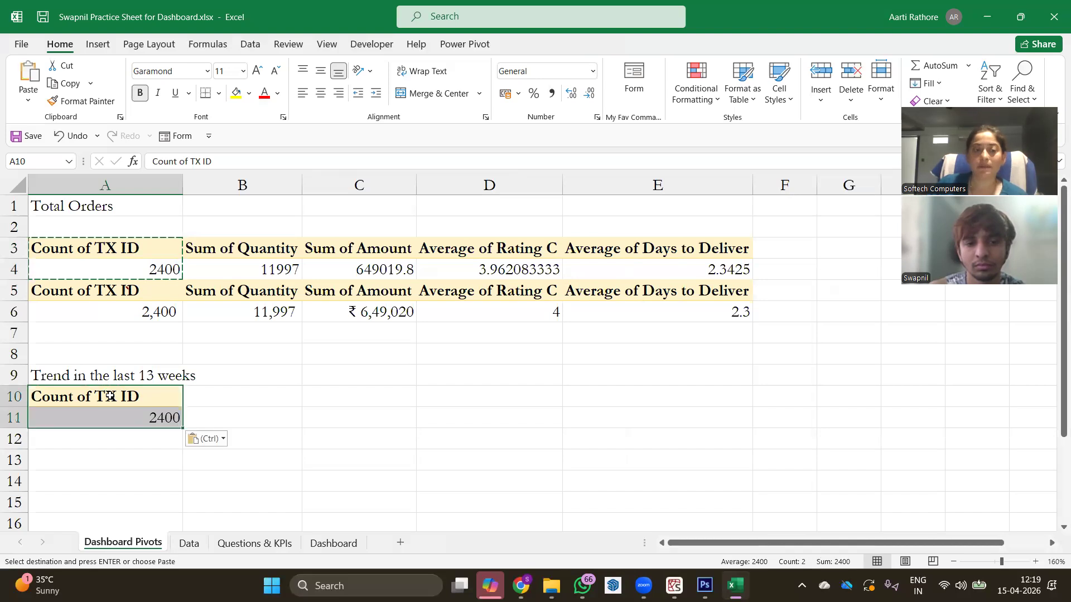
pyautogui.click(168, 413)
pyautogui.click(170, 402)
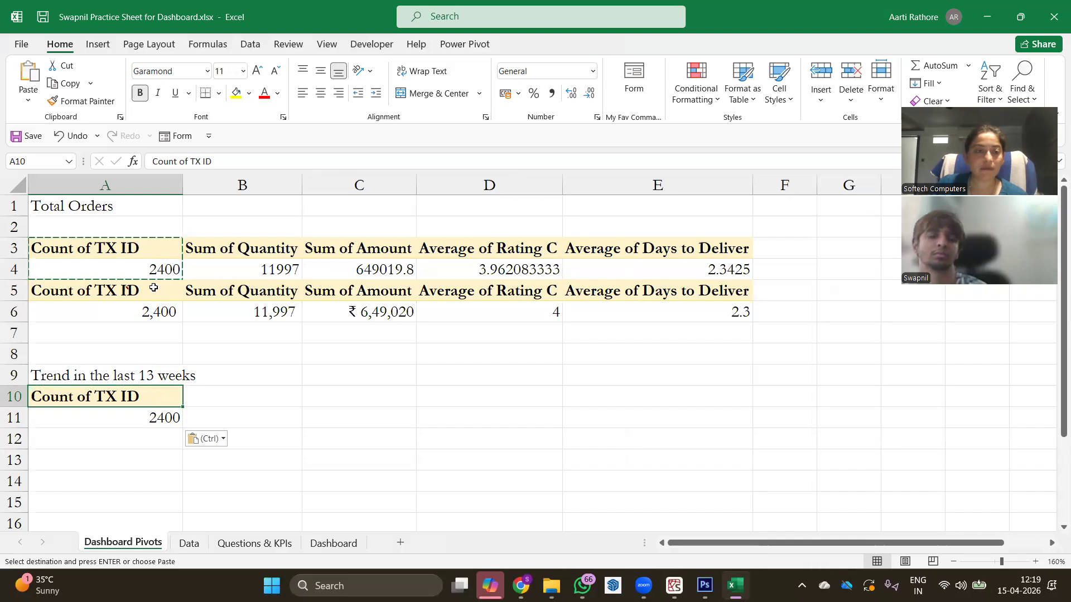
# Step: Clear the contents of the pasted cells A10:A11 below the trend heading
pyautogui.click(150, 257)
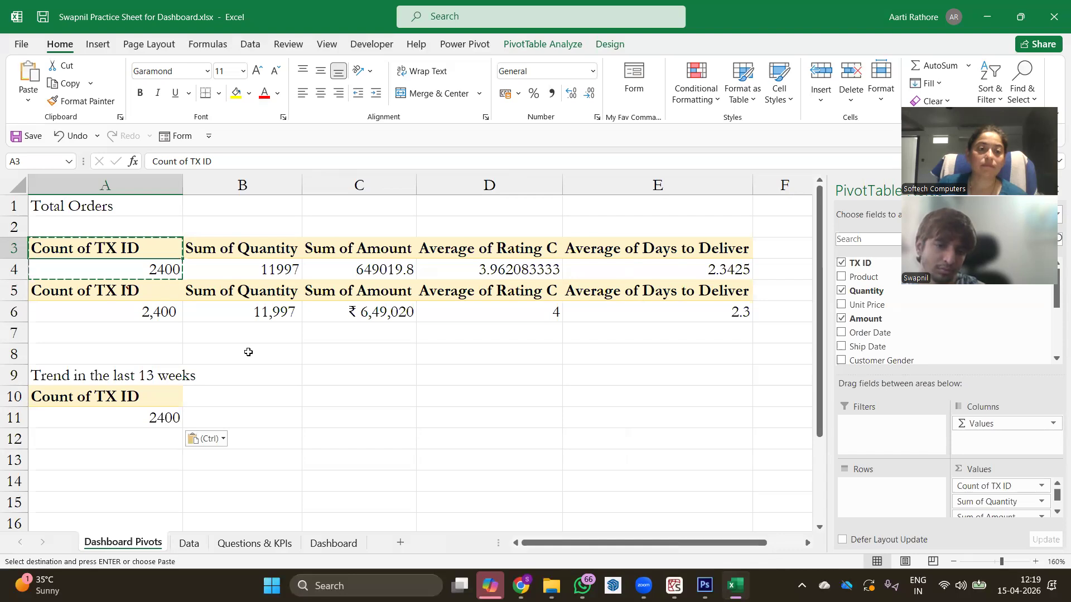
pyautogui.moveTo(170, 400); pyautogui.dragTo(170, 423)
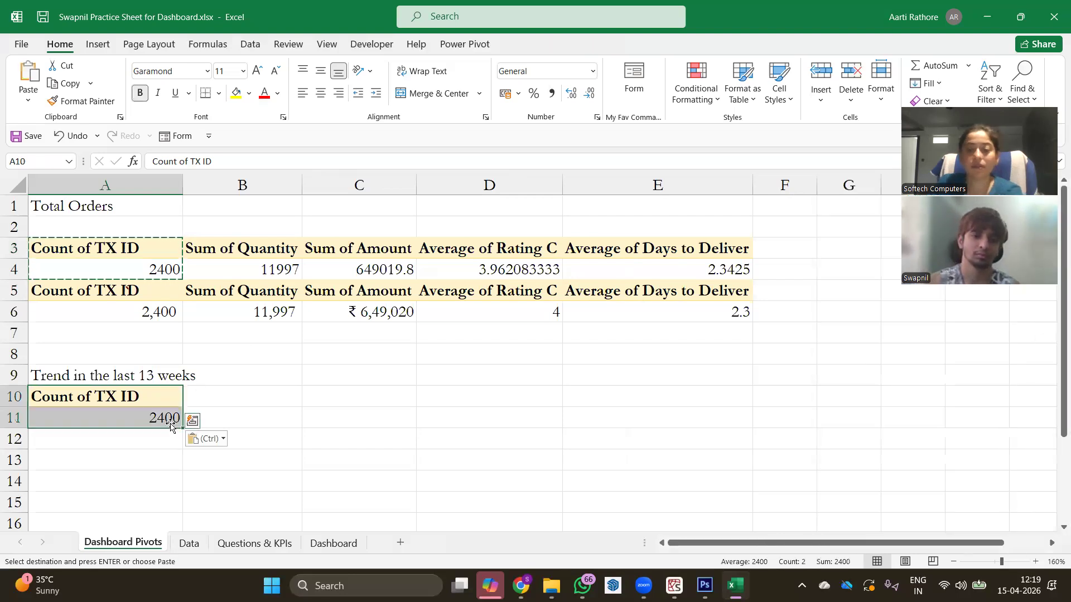
pyautogui.press('Delete')
# Step: Create a PivotTable from the orders table on the Data sheet and place it in cell A10 of Dashboard Pivots
pyautogui.click(97, 44)
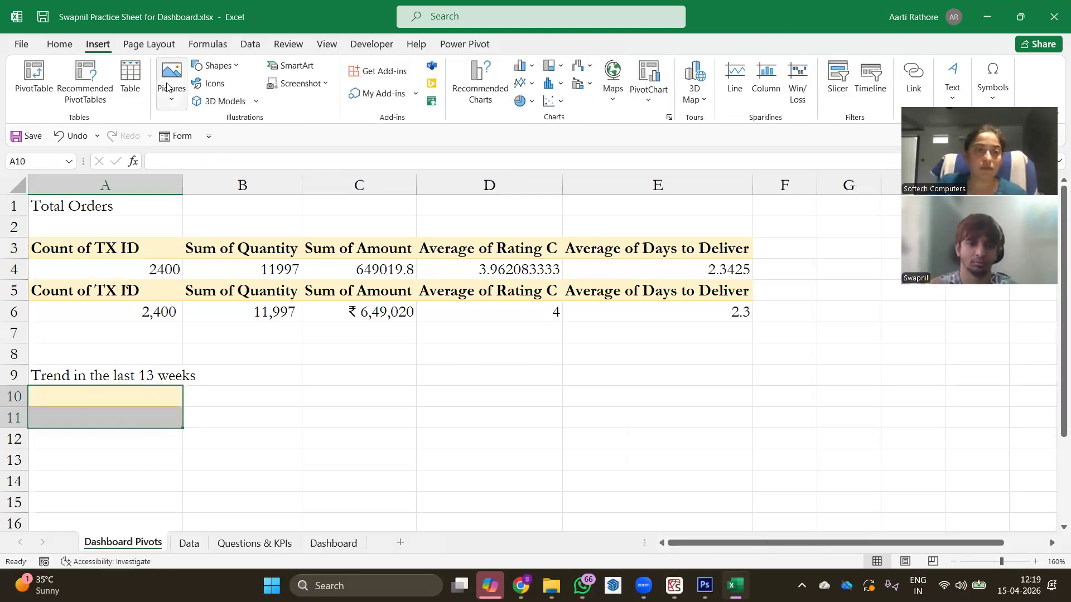
pyautogui.click(33, 75)
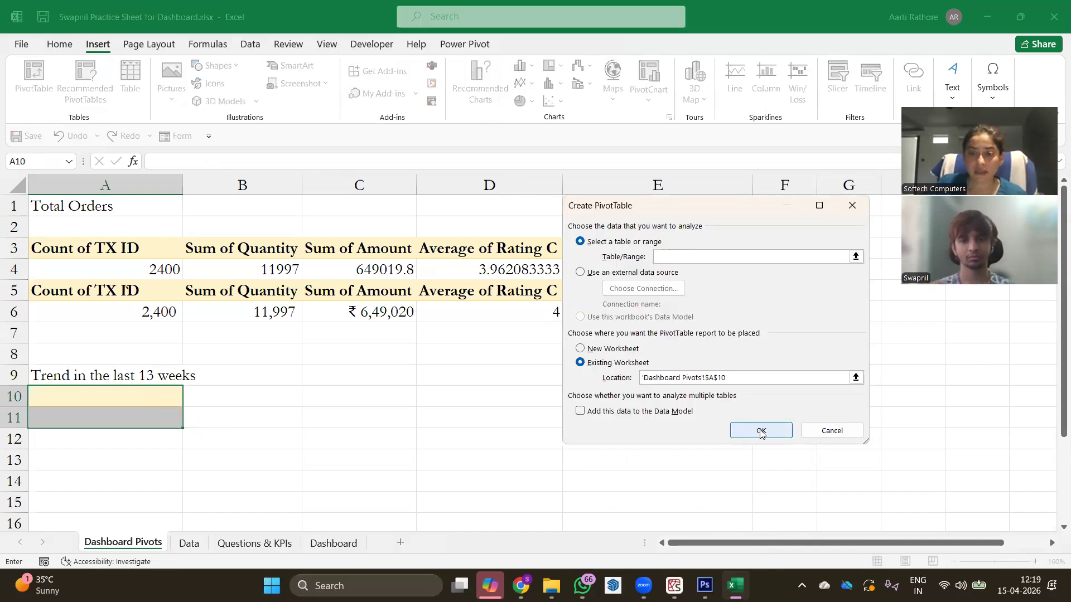
pyautogui.click(738, 428)
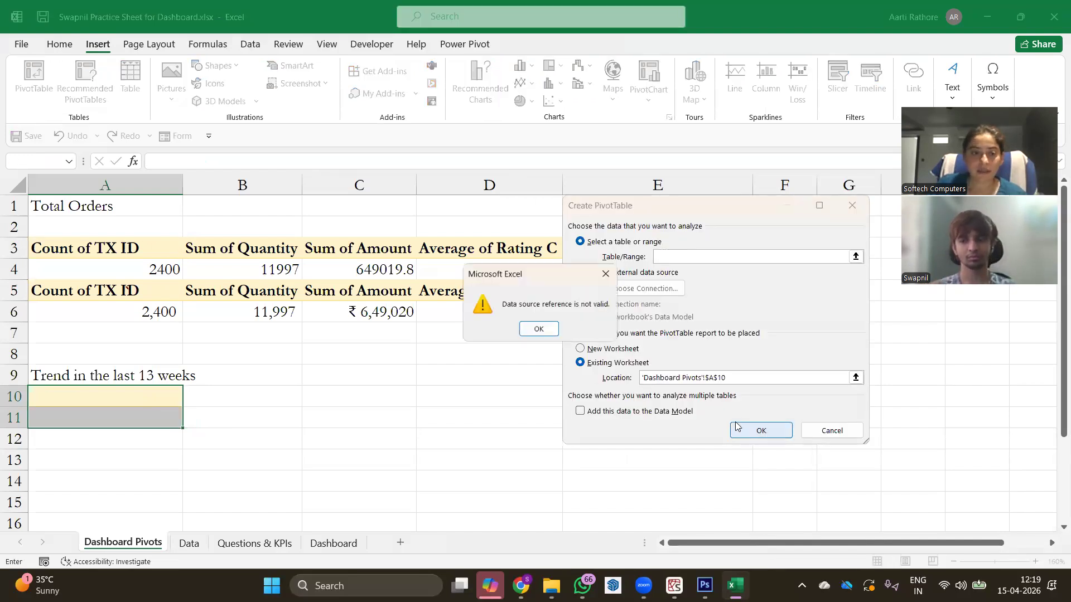
pyautogui.click(538, 329)
pyautogui.click(856, 256)
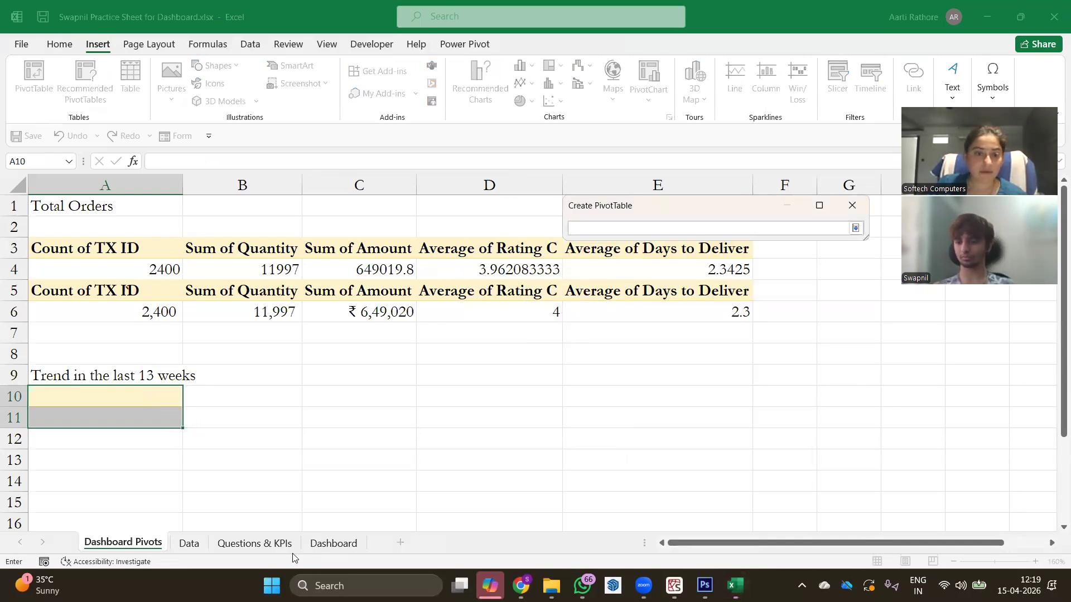
pyautogui.click(182, 544)
pyautogui.click(44, 180)
pyautogui.hotkey('ctrl', 'shift', 'Right')
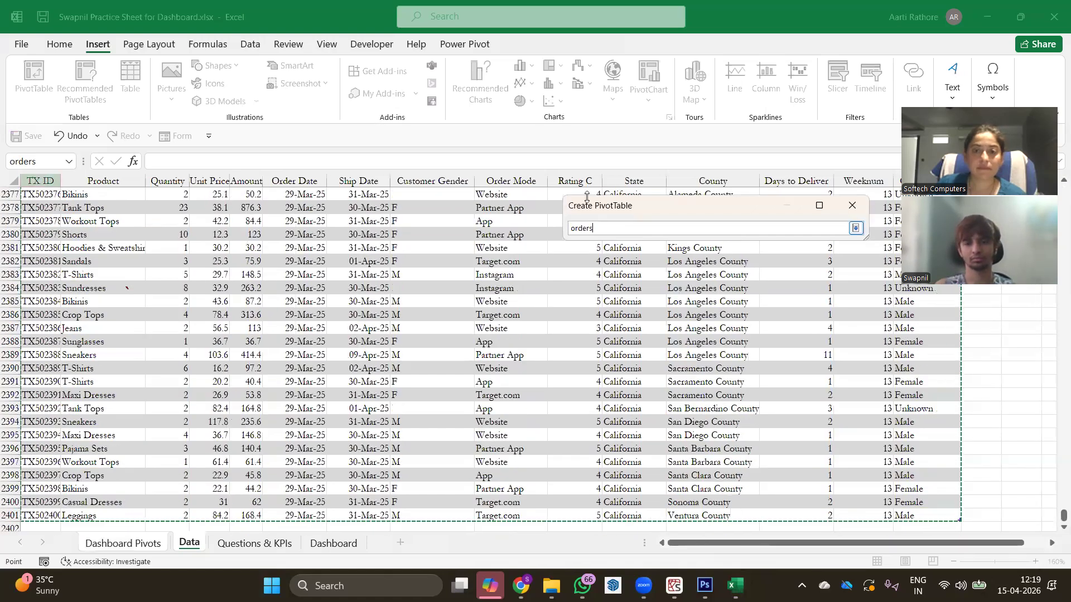
pyautogui.click(856, 229)
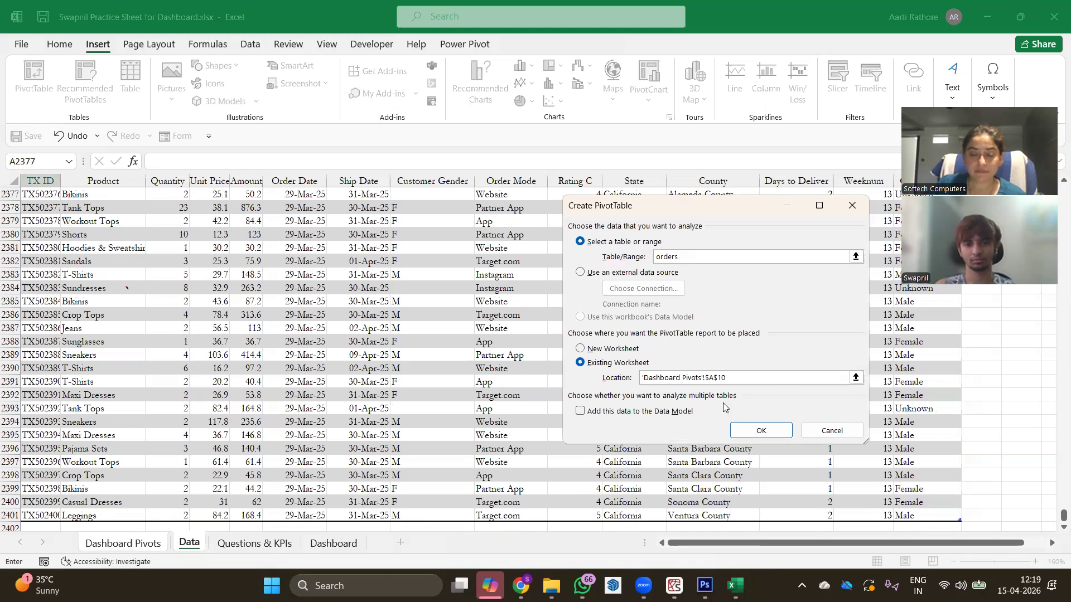
pyautogui.click(744, 429)
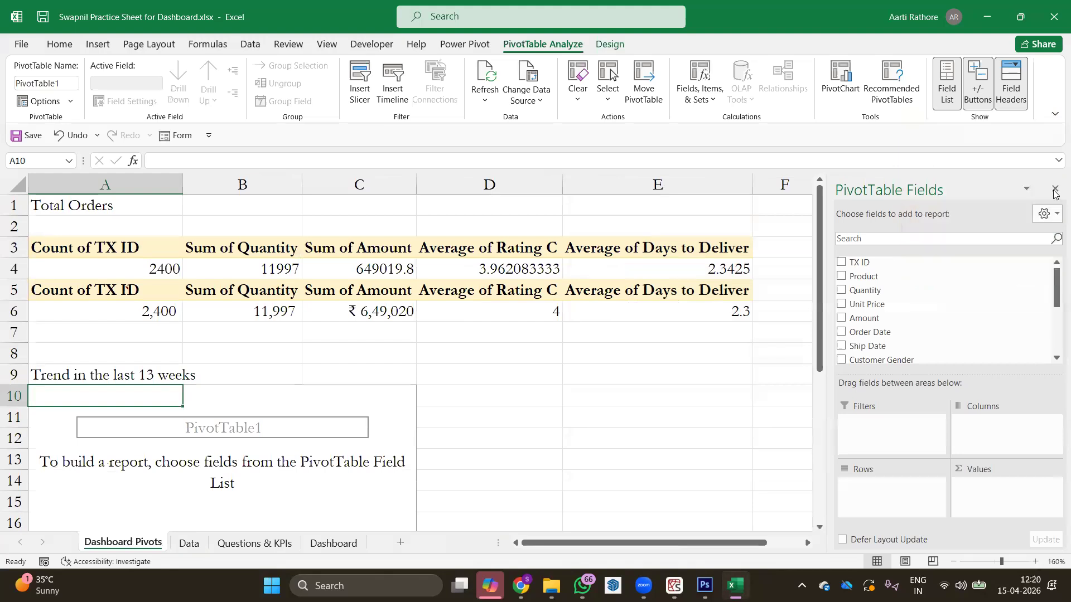
# Step: Add the Weeknum, Quantity and Unit Price fields to the new pivot table under the trend heading
pyautogui.scroll(-2, 796, 308)
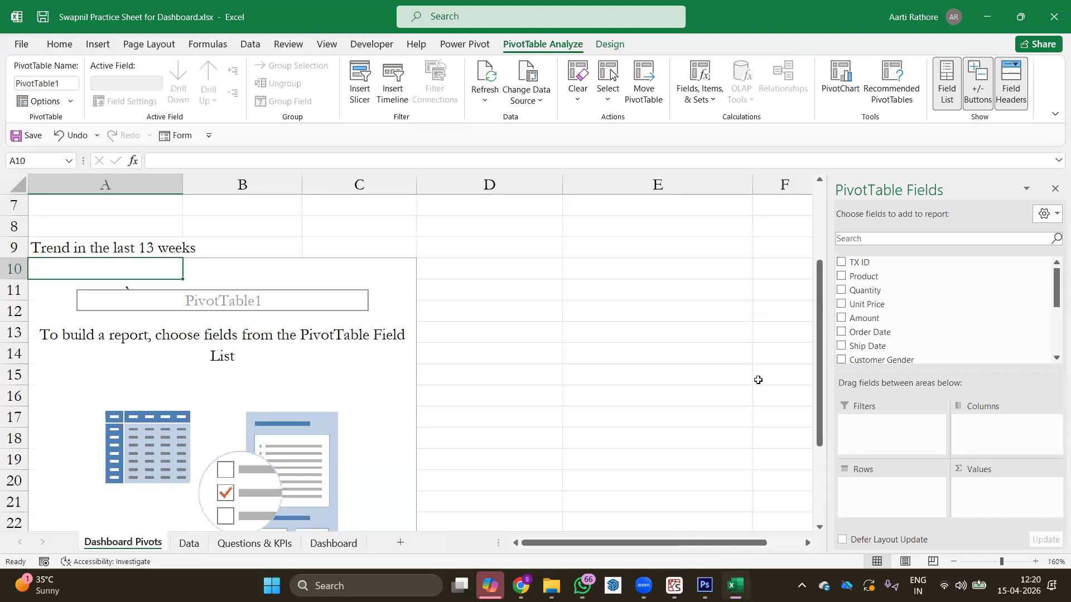
pyautogui.scroll(-5, 859, 304)
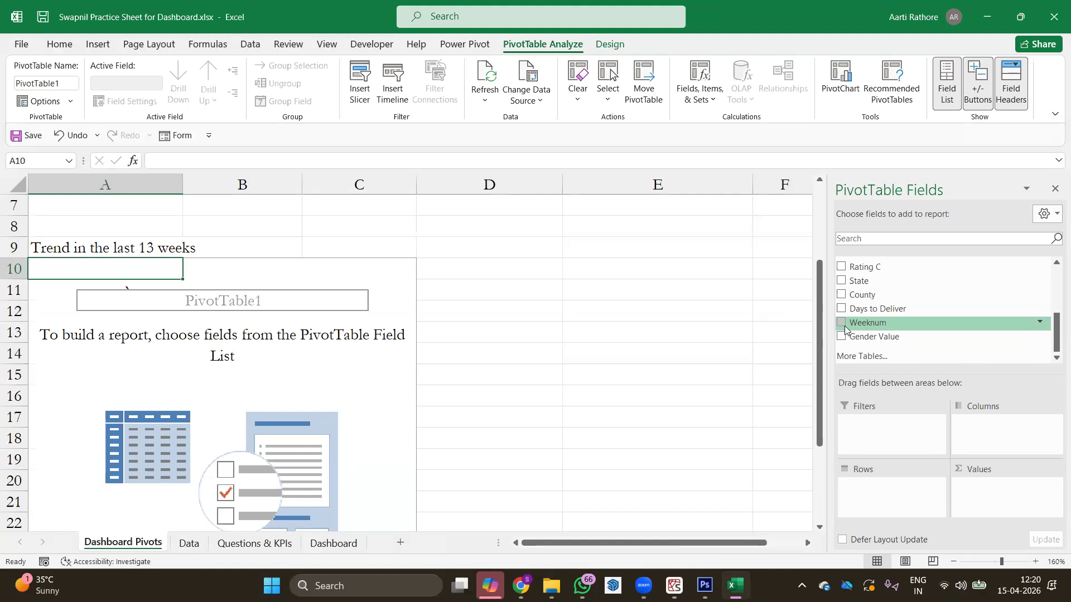
pyautogui.click(842, 323)
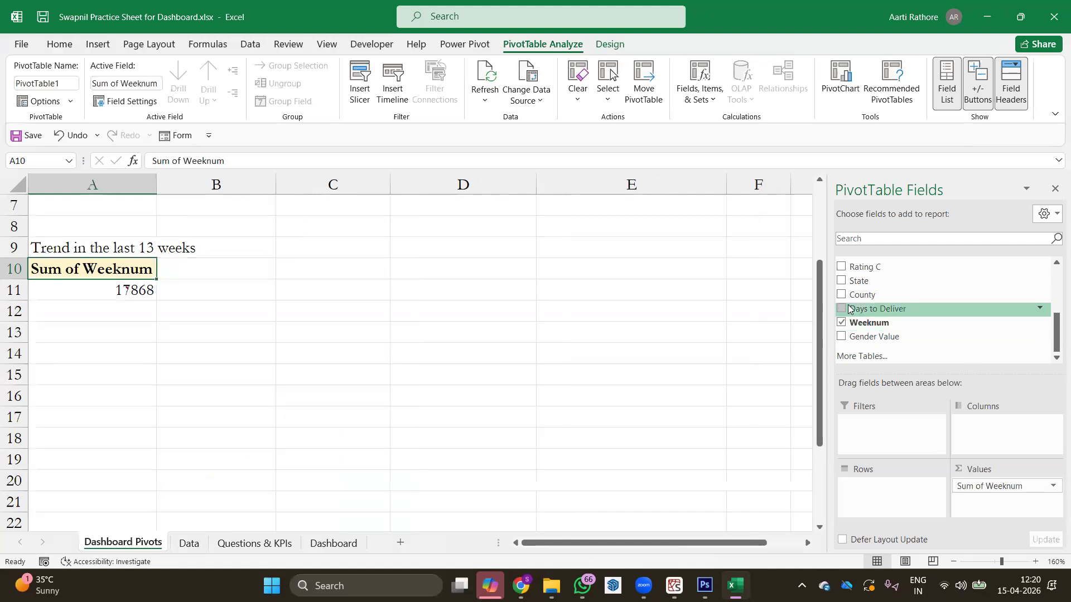
pyautogui.scroll(2, 847, 310)
pyautogui.scroll(3, 846, 295)
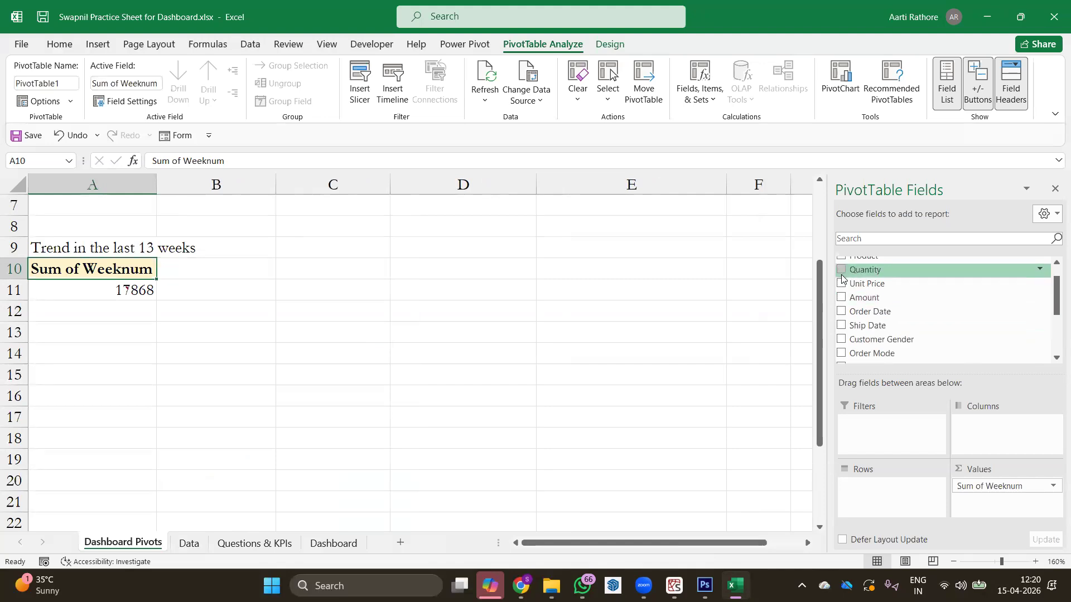
pyautogui.click(842, 271)
pyautogui.click(841, 284)
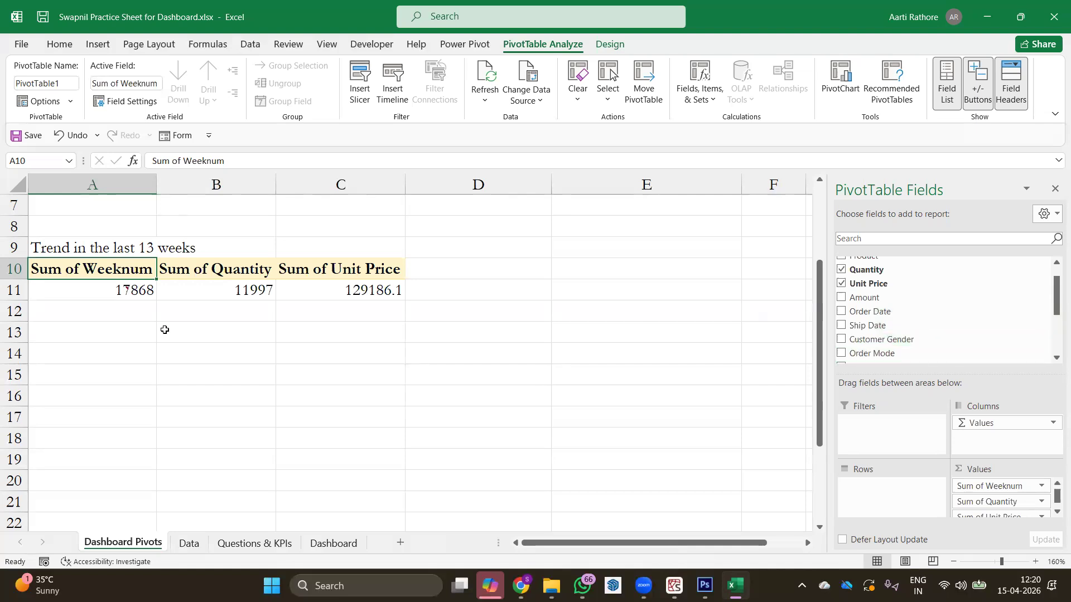
# Step: Move Weeknum from the values to the rows of the trend pivot table
pyautogui.click(128, 293)
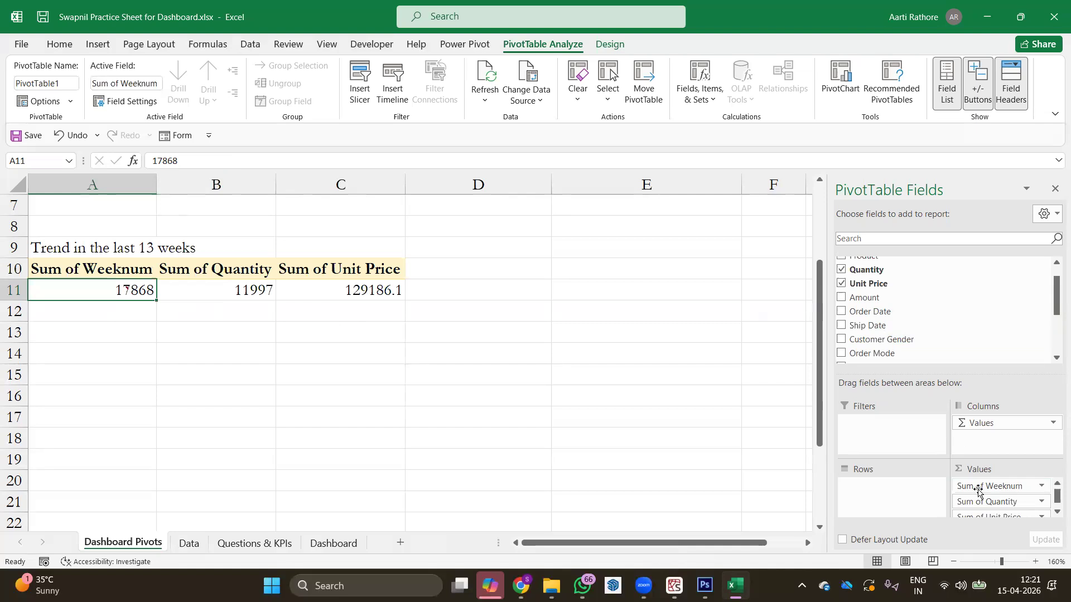
pyautogui.scroll(-1, 982, 488)
pyautogui.scroll(1, 995, 497)
pyautogui.moveTo(989, 485); pyautogui.dragTo(888, 486)
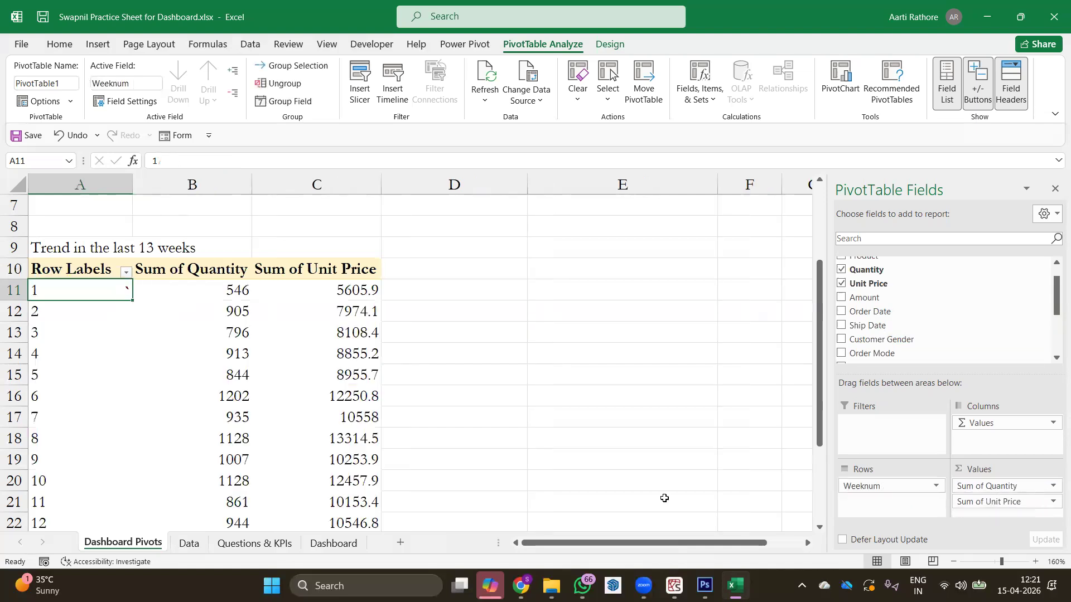
# Step: Replace Unit Price with Amount in the values of the weekly trend pivot table
pyautogui.scroll(-1, 161, 331)
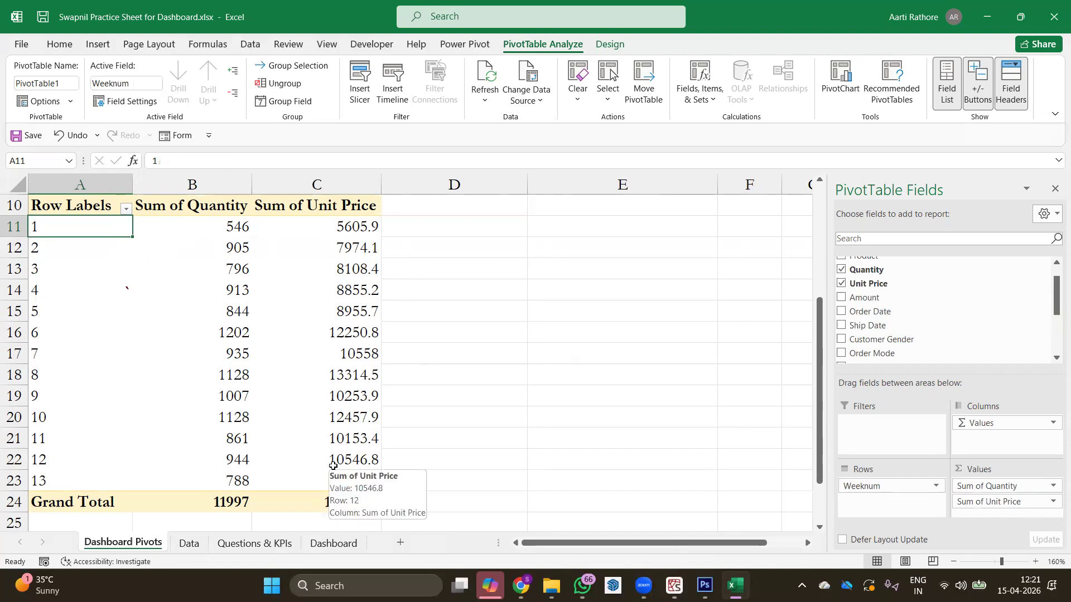
pyautogui.click(842, 286)
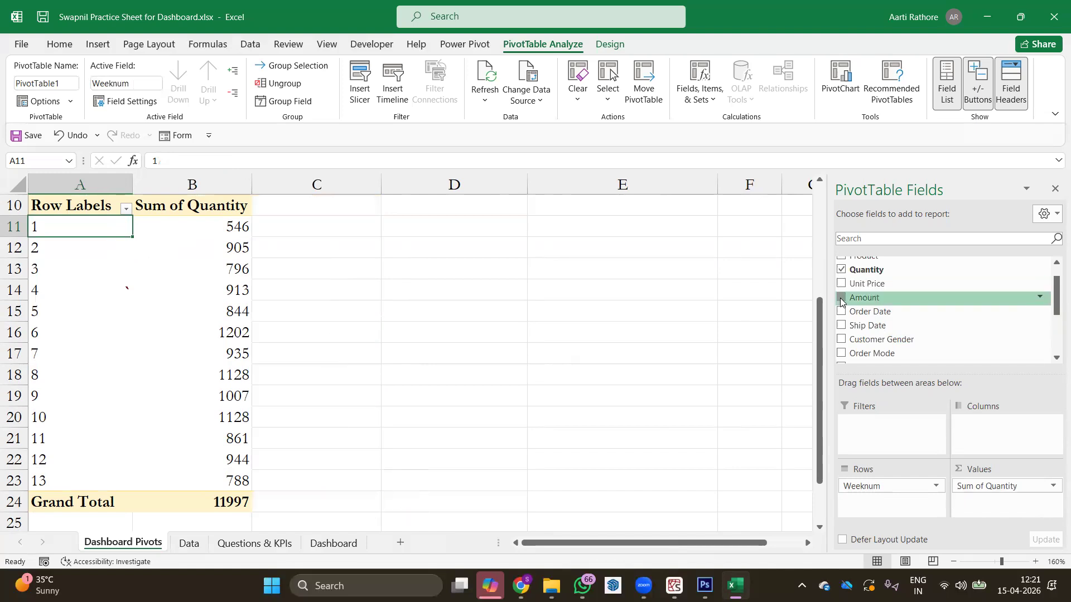
pyautogui.click(841, 298)
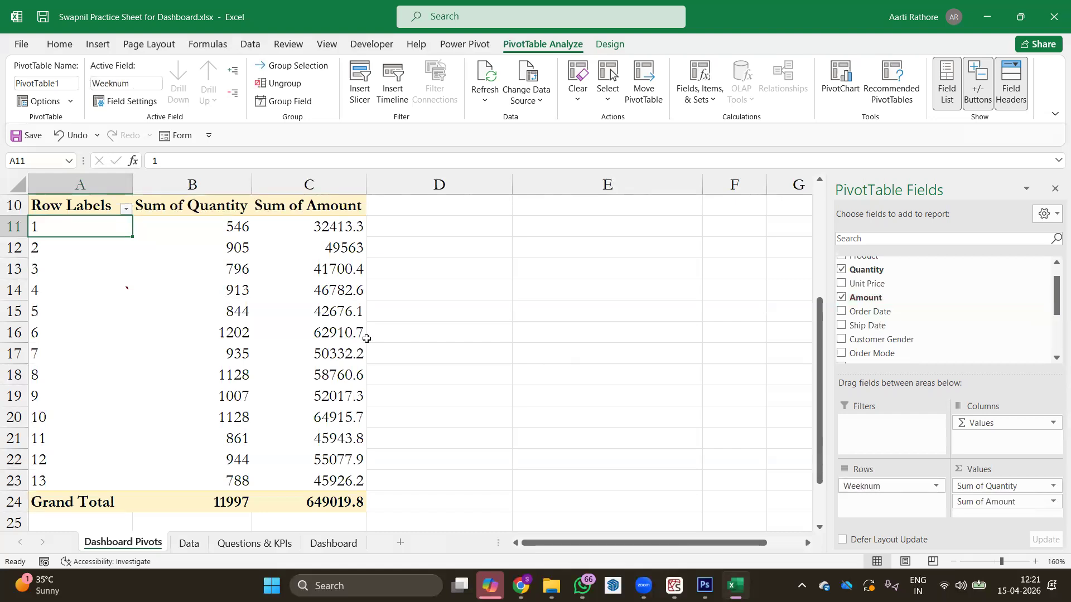
# Step: Rename the weekly trend pivot table as trend_13_week
pyautogui.scroll(1, 132, 244)
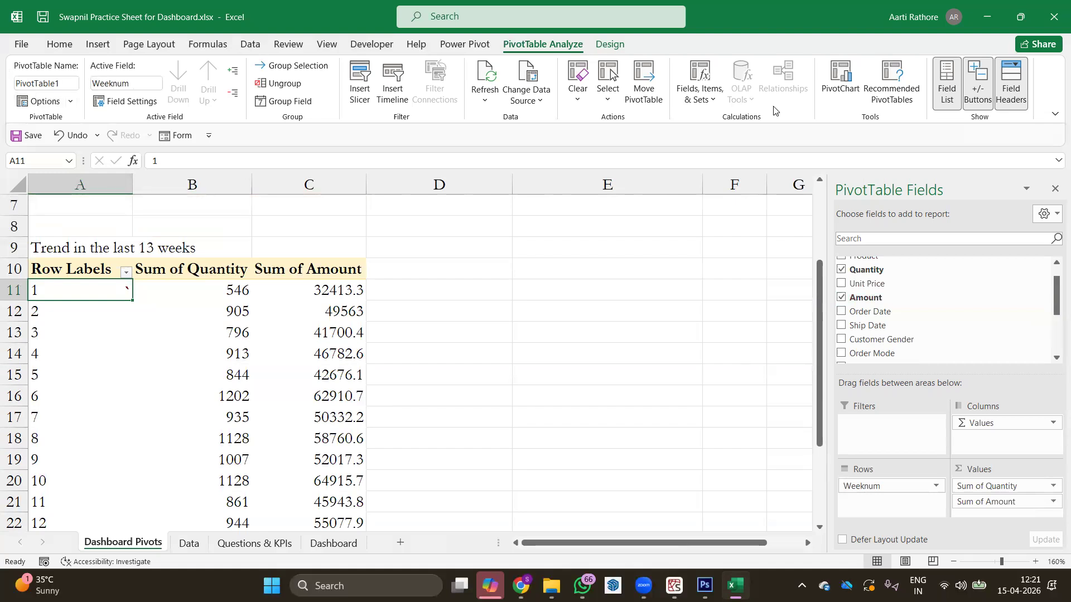
pyautogui.click(69, 85)
pyautogui.moveTo(70, 85); pyautogui.dragTo(1, 74)
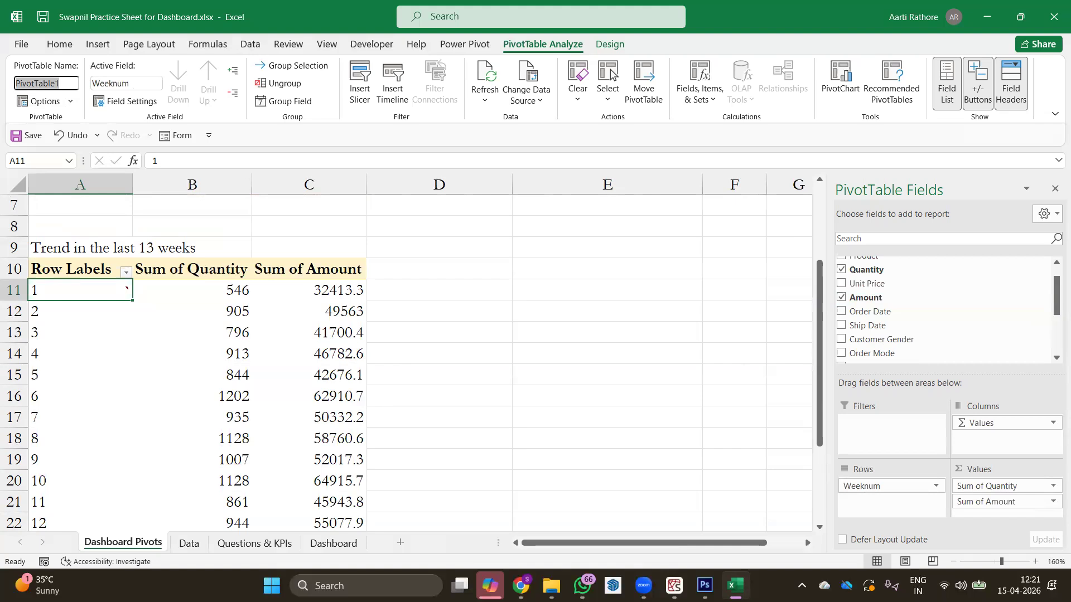
pyautogui.write('trend1')
pyautogui.press('BackSpace')
pyautogui.write('_13_week')
pyautogui.press('Return')
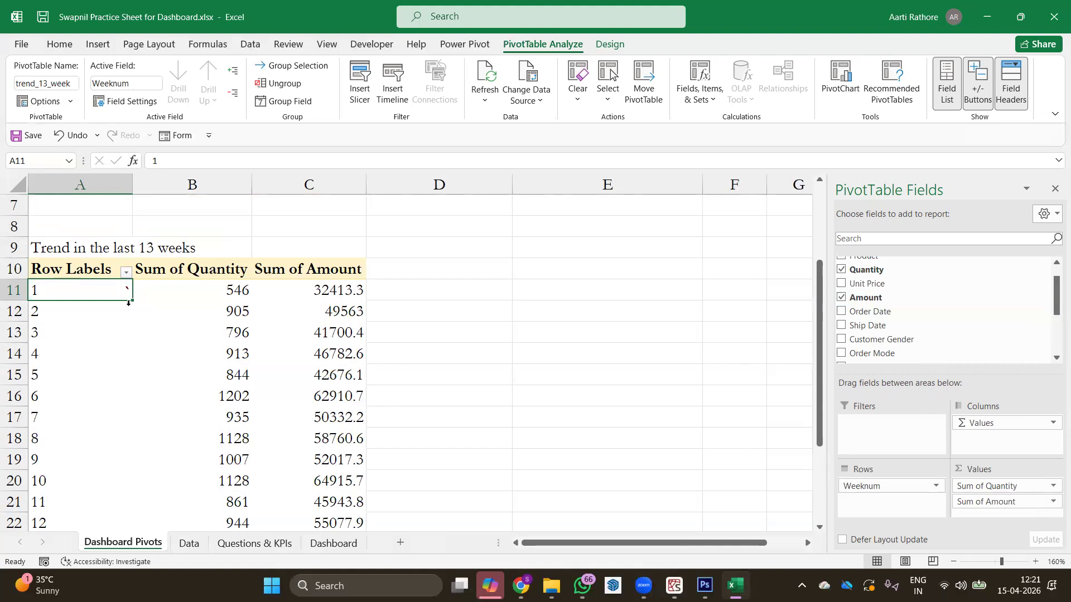
# Step: Copy the question "How our customers like to buy" from Questions & KPIs to cell A26 of Dashboard Pivots
pyautogui.click(238, 291)
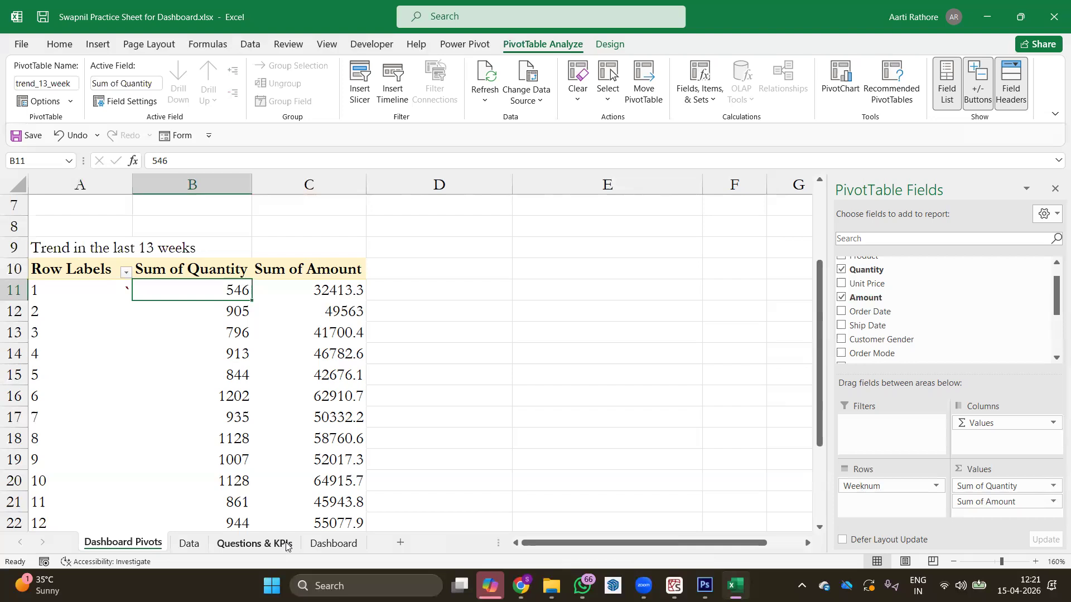
pyautogui.click(239, 544)
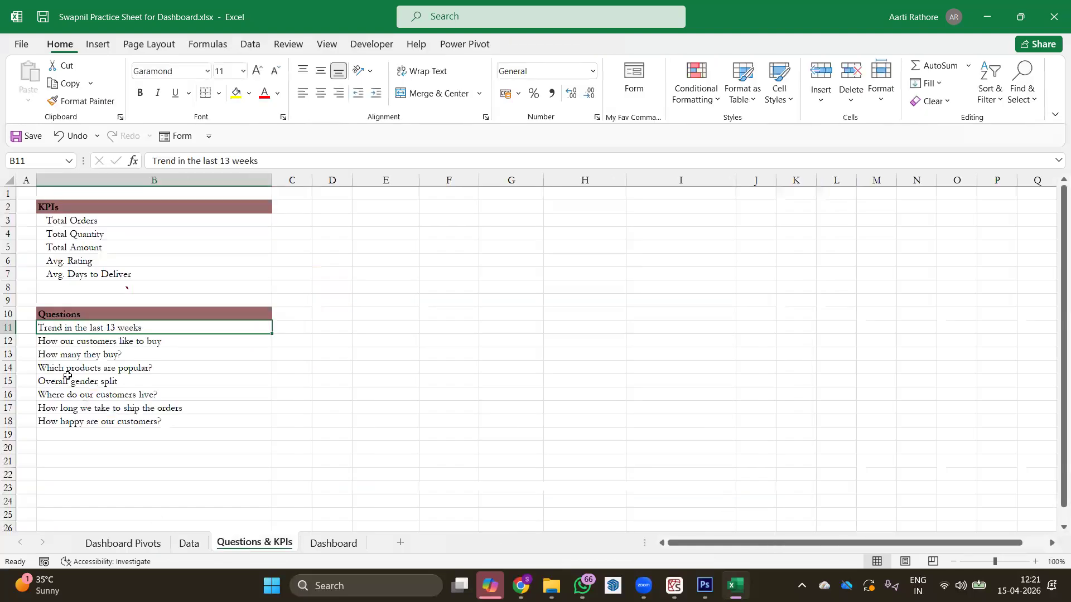
pyautogui.click(82, 343)
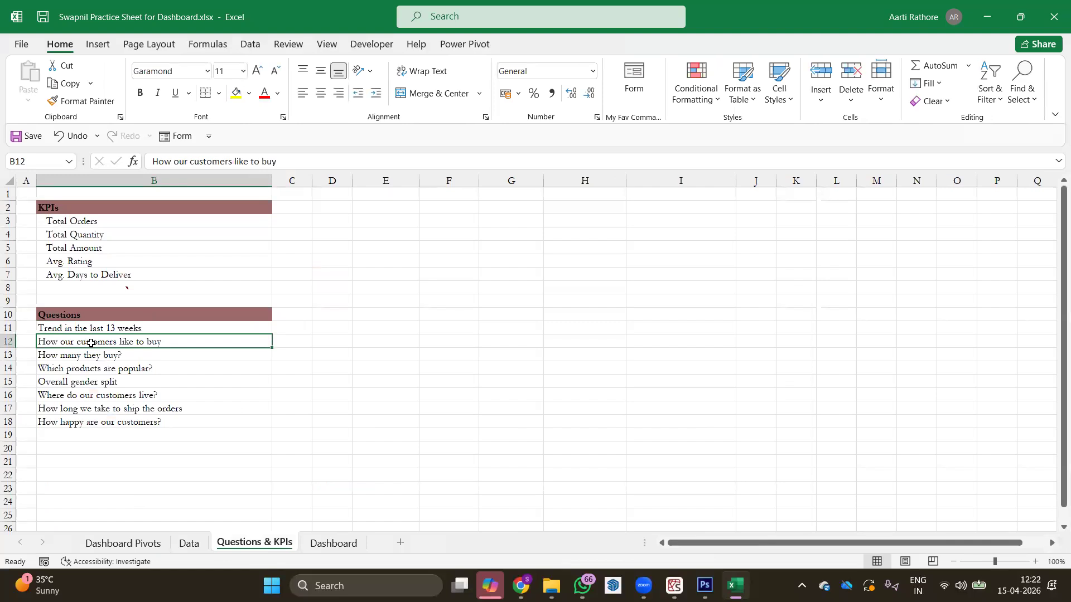
pyautogui.hotkey('ctrl', 'c')
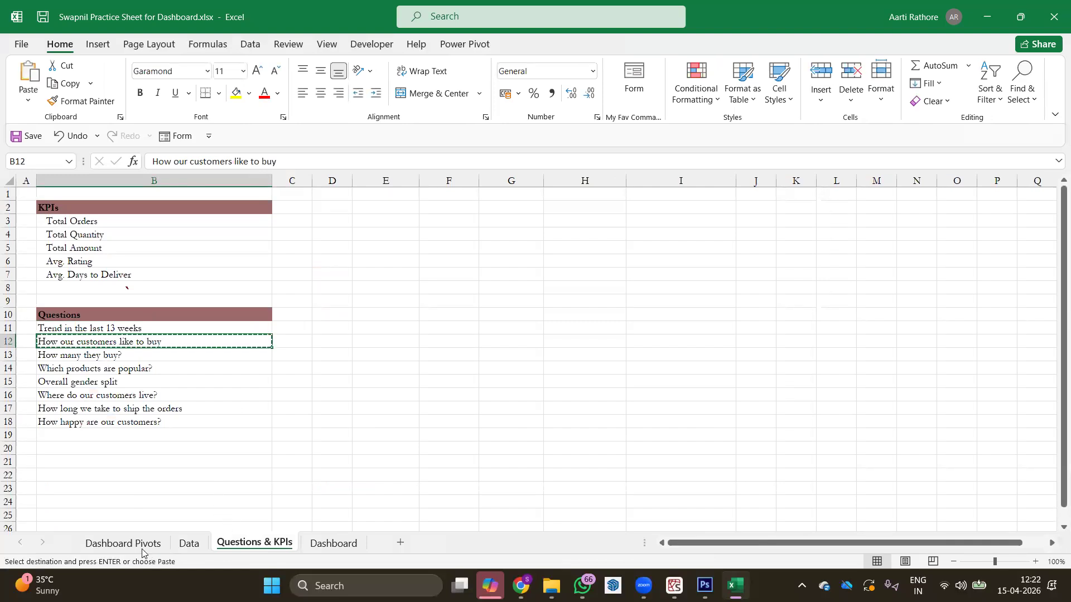
pyautogui.click(139, 545)
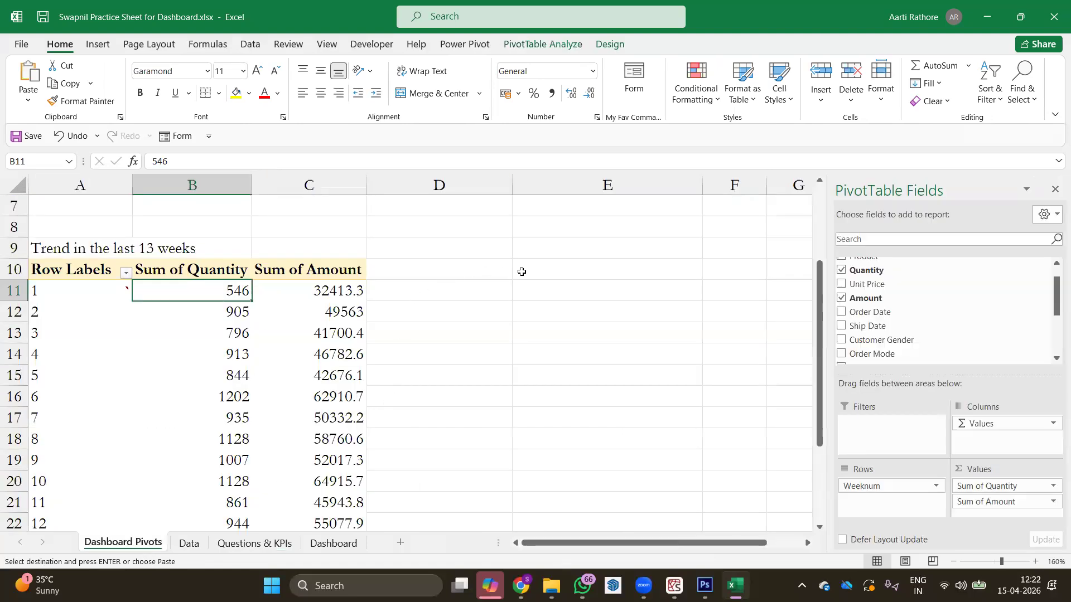
pyautogui.click(555, 270)
pyautogui.scroll(-4, 287, 398)
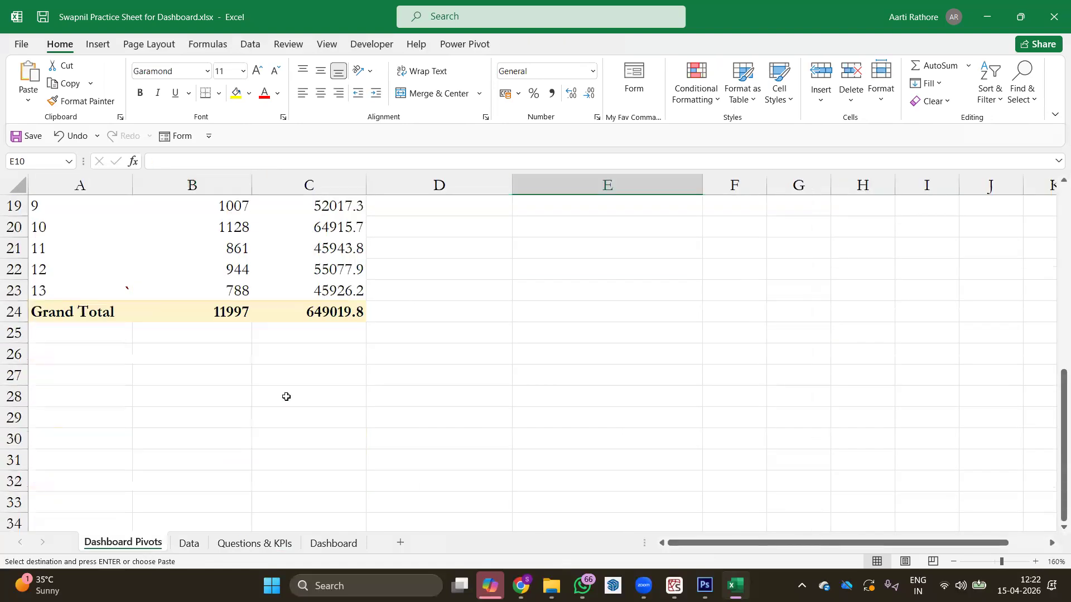
pyautogui.click(66, 355)
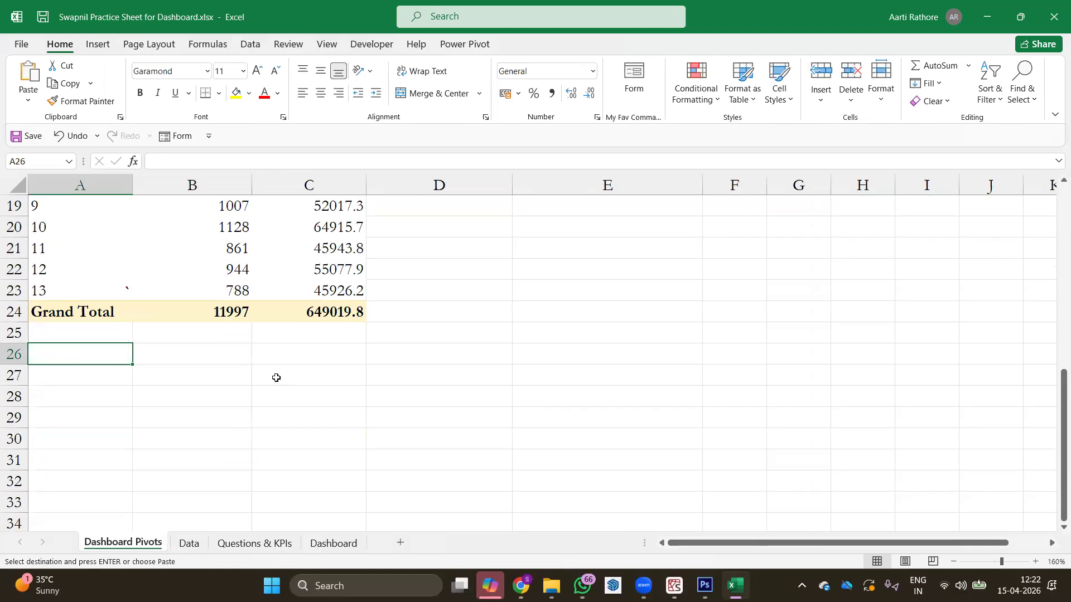
pyautogui.hotkey('ctrl', 'v')
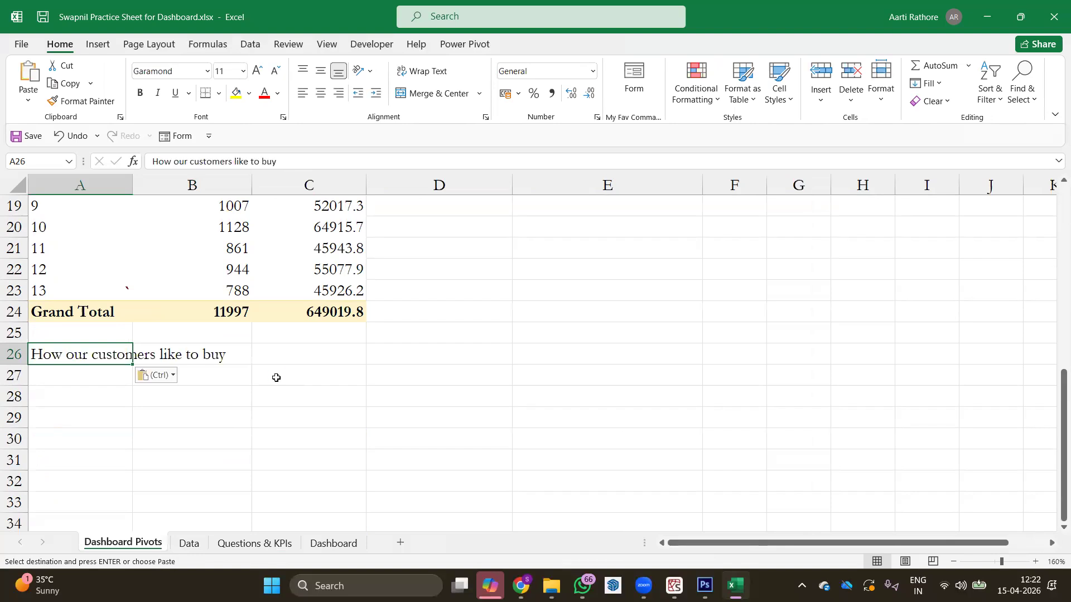
# Step: Copy the whole weekly trend pivot table with its heading to cell A27, below "How our customers like to buy"
pyautogui.scroll(-2, 279, 376)
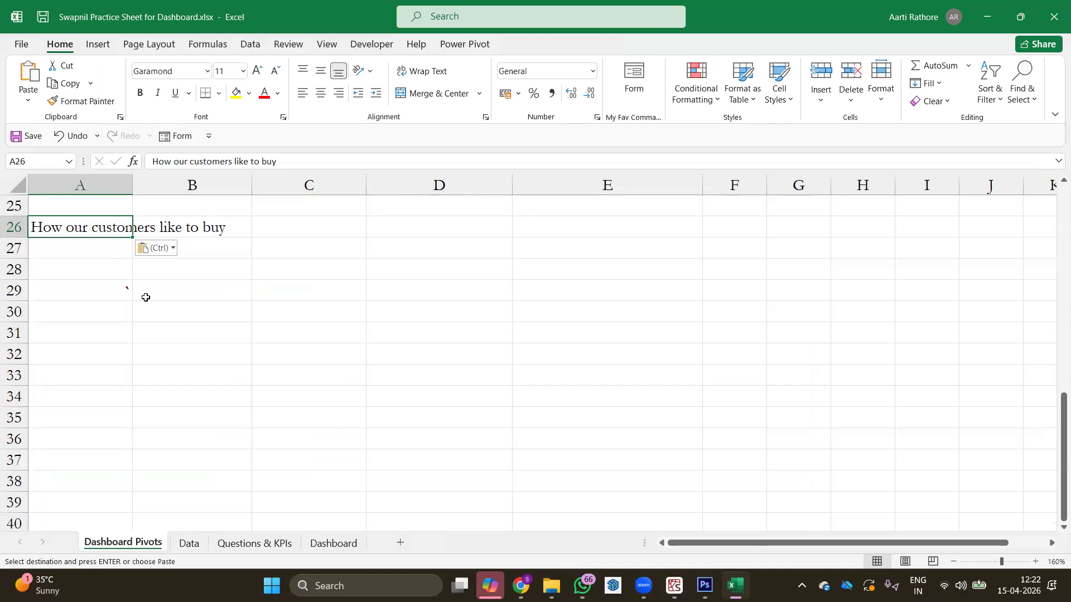
pyautogui.scroll(7, 144, 290)
pyautogui.click(96, 332)
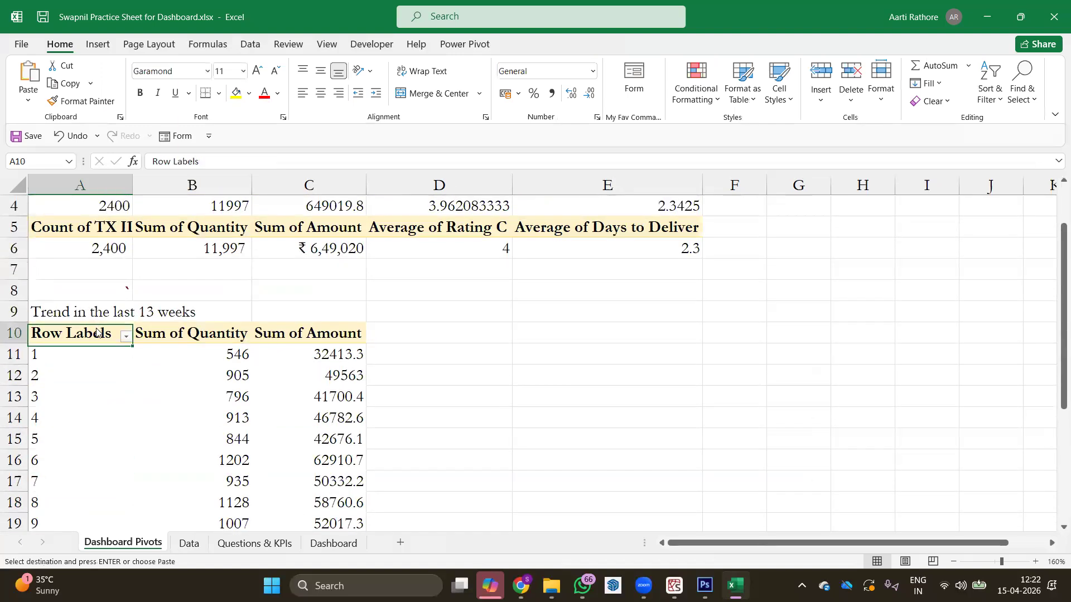
pyautogui.scroll(-2, 111, 318)
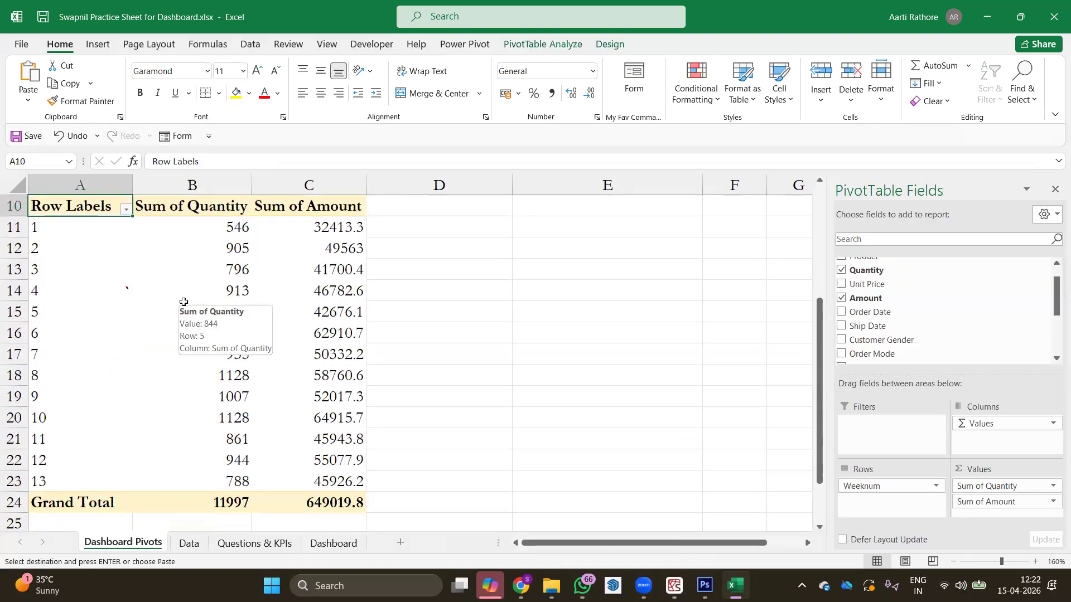
pyautogui.hotkey('ctrl', 'a')
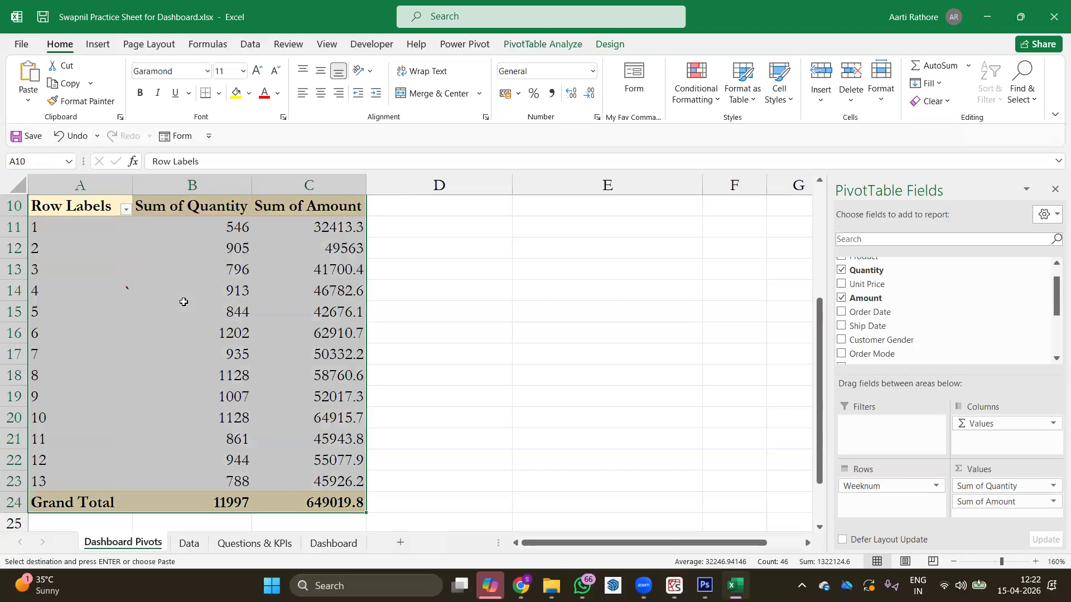
pyautogui.scroll(-3, 187, 396)
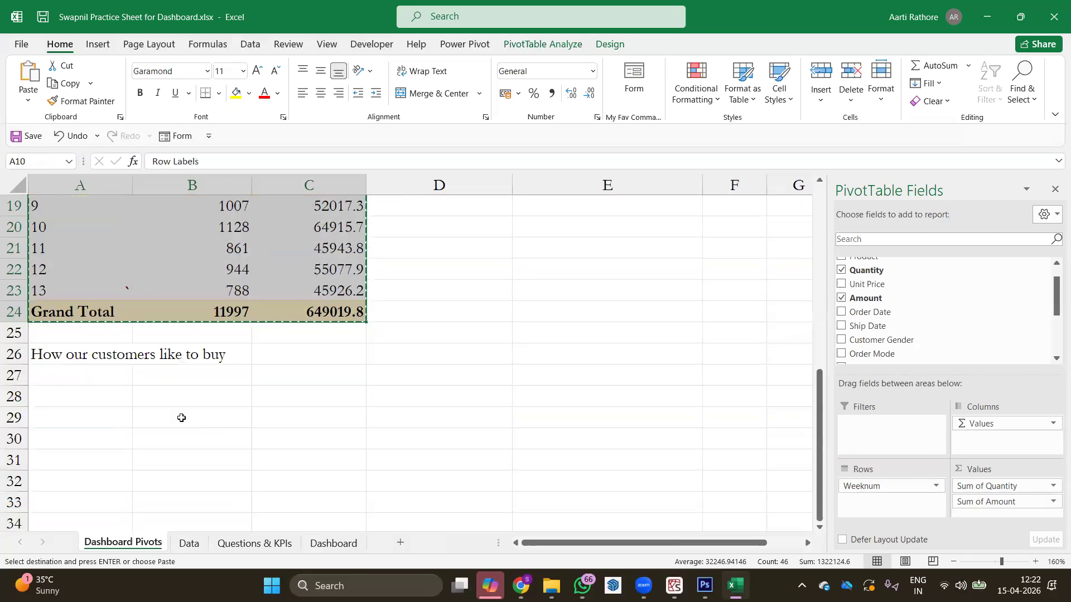
pyautogui.click(80, 375)
pyautogui.hotkey('ctrl', 'v')
pyautogui.click(119, 422)
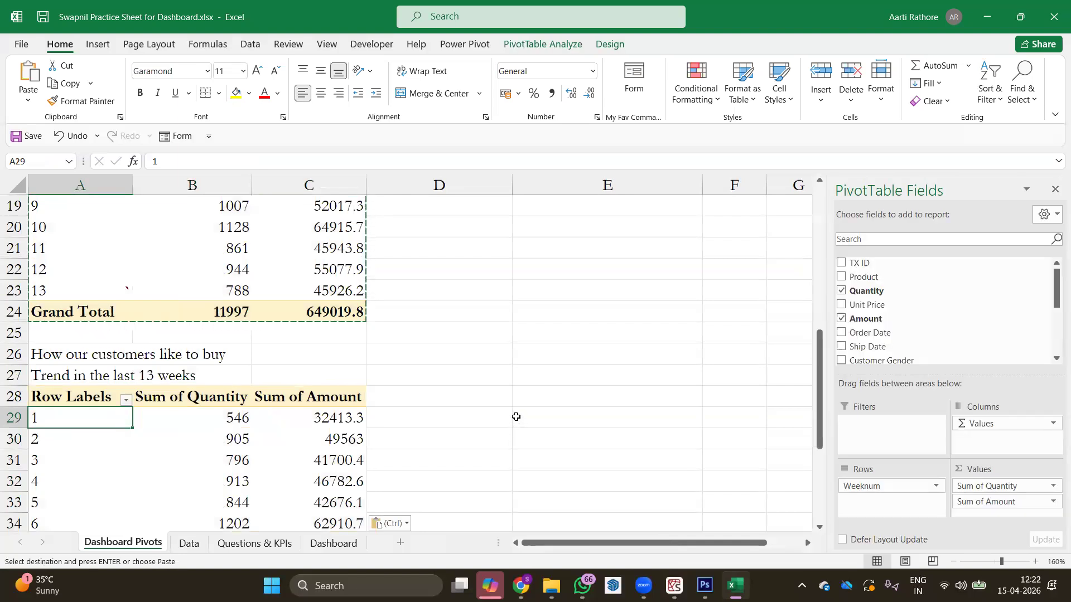
pyautogui.scroll(-1, 516, 411)
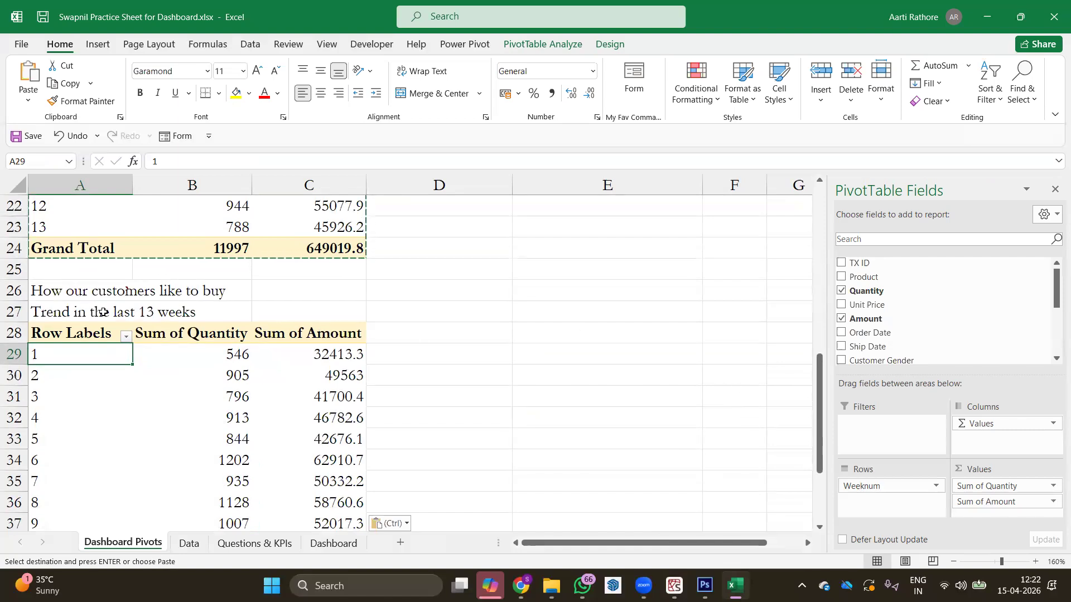
# Step: Clear the copied "Trend in the last 13 weeks" heading in A27 and move "How our customers like to buy" from A26 into it
pyautogui.click(61, 311)
pyautogui.moveTo(61, 310); pyautogui.dragTo(165, 307)
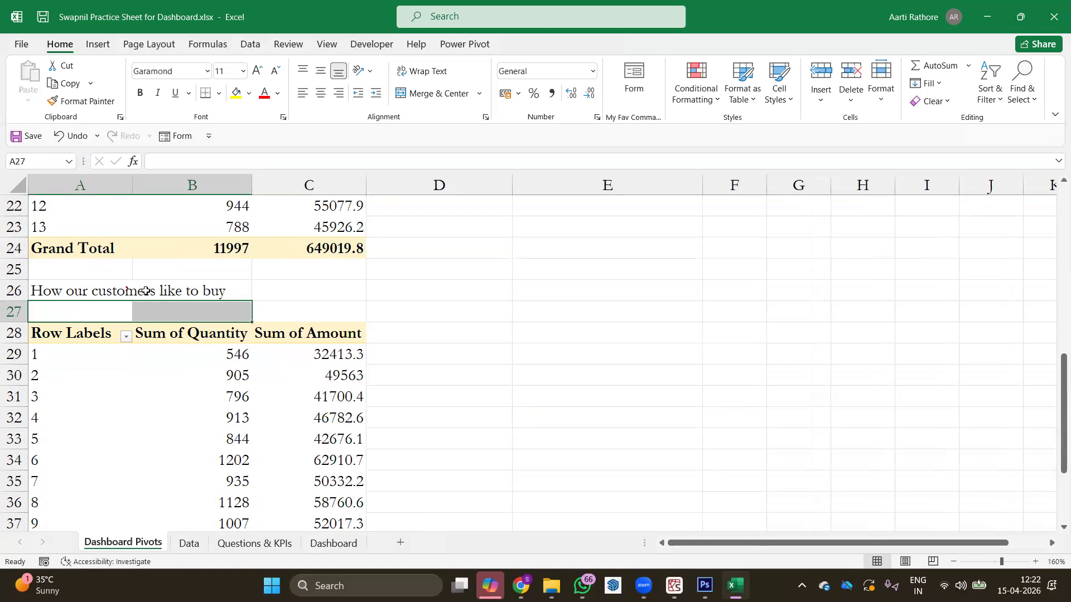
pyautogui.click(145, 291)
pyautogui.click(83, 294)
pyautogui.moveTo(83, 295); pyautogui.dragTo(84, 313)
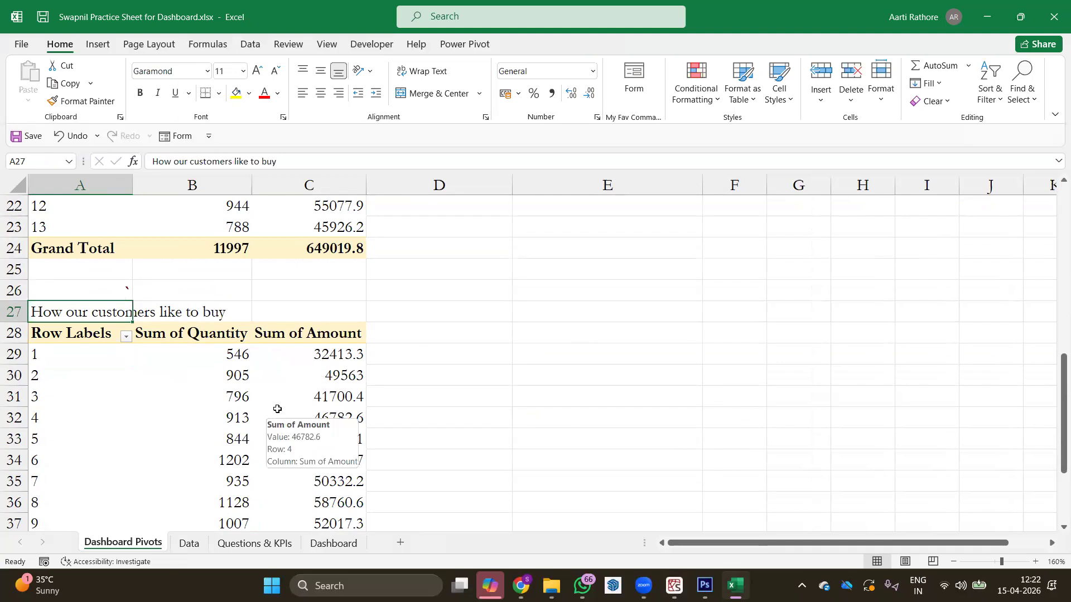
pyautogui.moveTo(282, 404)
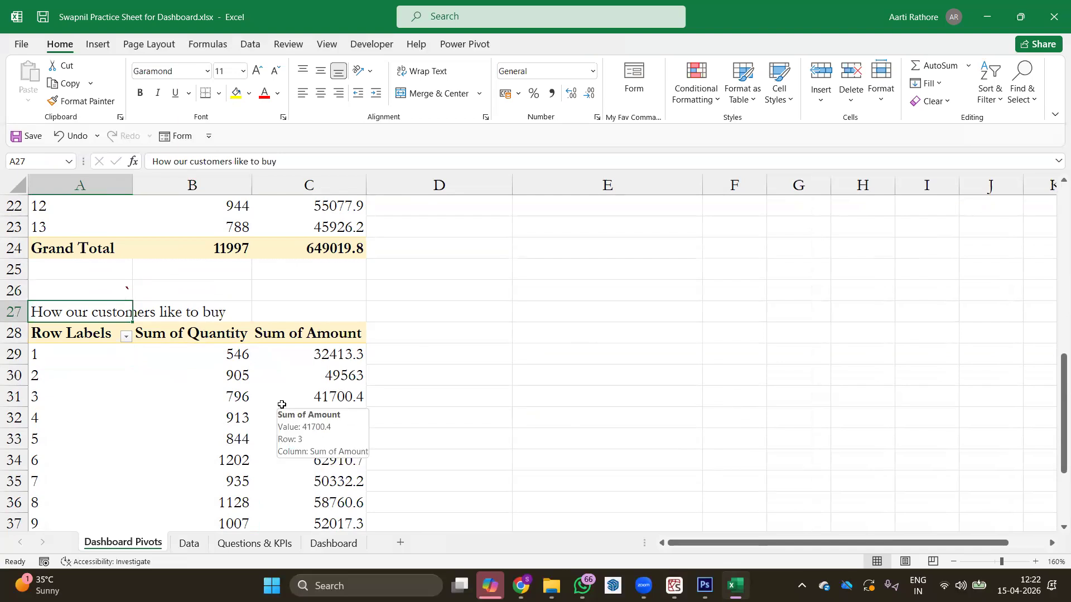
# Step: Remove the Weeknum, Quantity and Amount fields from the copied pivot table under "How our customers like to buy"
pyautogui.click(173, 373)
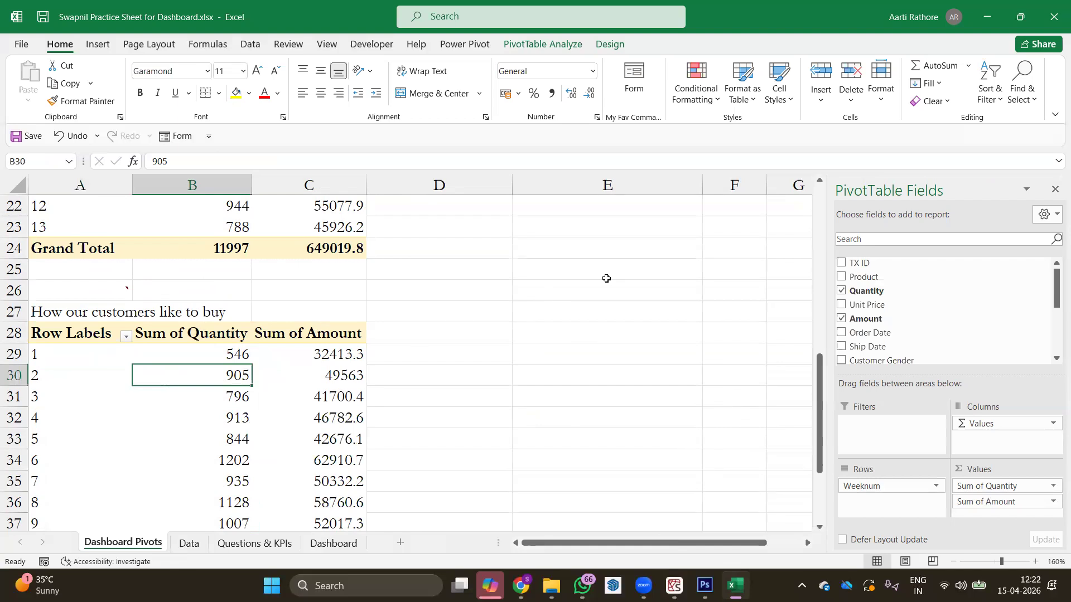
pyautogui.moveTo(865, 319)
pyautogui.mouseDown()
pyautogui.moveTo(738, 365)
pyautogui.moveTo(878, 294)
pyautogui.moveTo(750, 352)
pyautogui.moveTo(867, 334)
pyautogui.mouseUp()
pyautogui.moveTo(874, 485); pyautogui.dragTo(731, 457)
pyautogui.moveTo(1013, 487); pyautogui.dragTo(755, 471)
pyautogui.moveTo(977, 494); pyautogui.dragTo(675, 434)
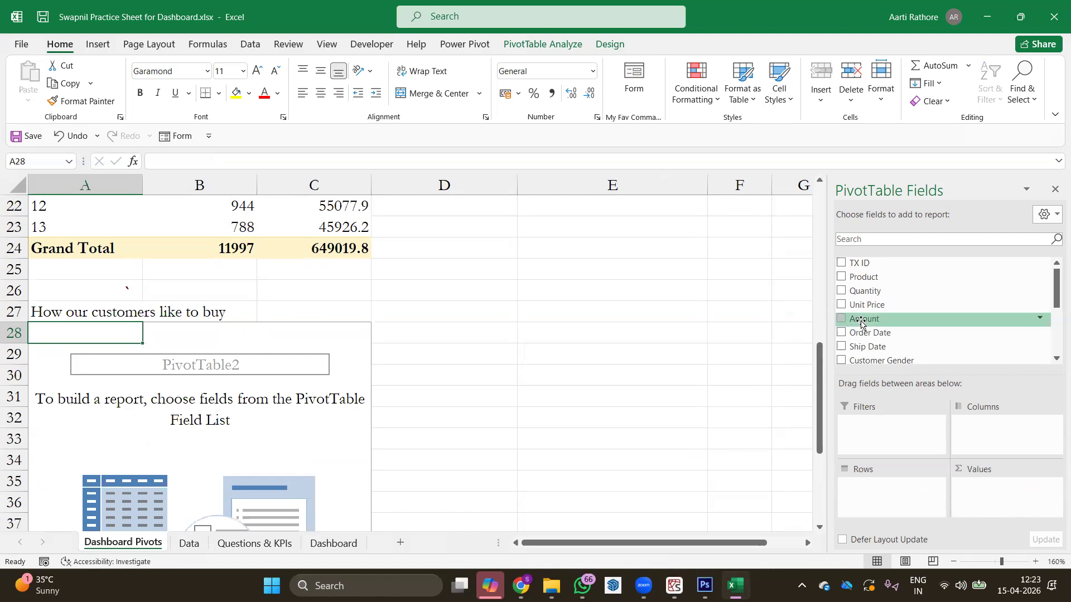
# Step: Build the customer buying pivot with Order Mode in rows, Gender Value in columns and the sum of Amount as values
pyautogui.scroll(-3, 861, 323)
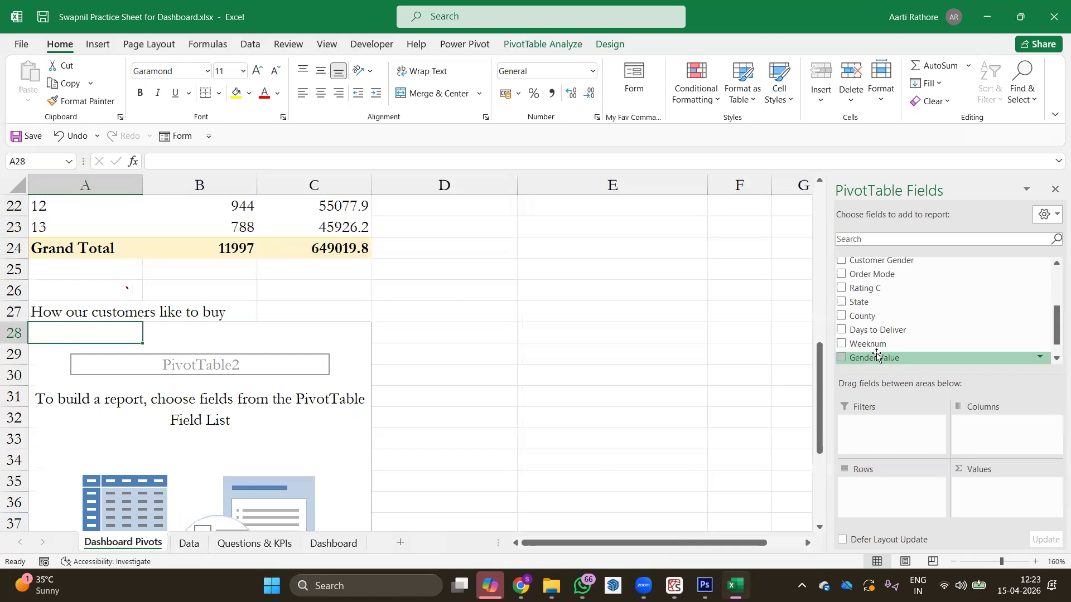
pyautogui.click(842, 273)
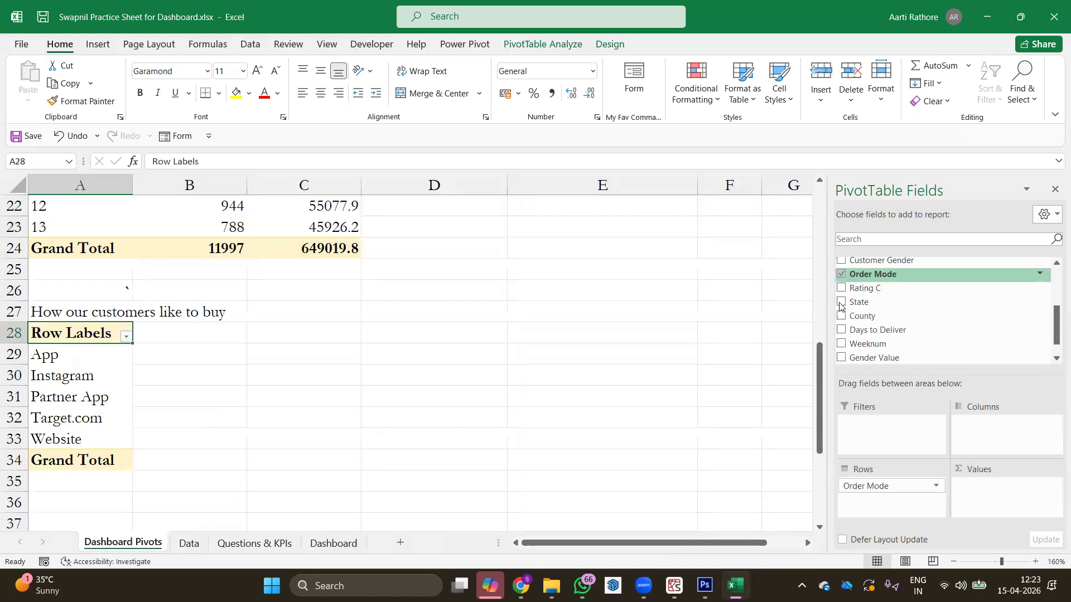
pyautogui.click(843, 359)
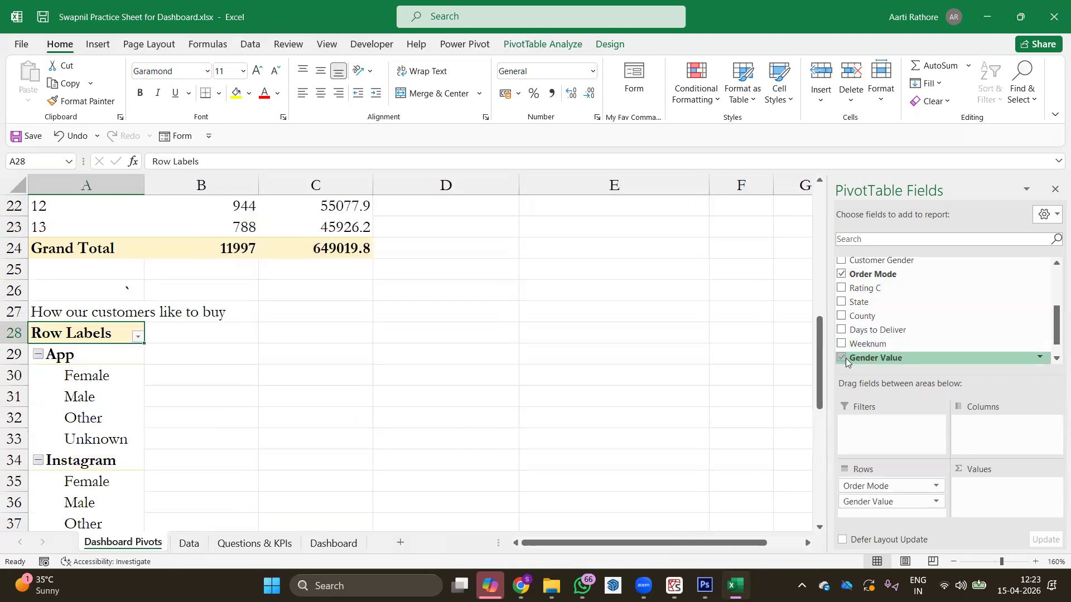
pyautogui.scroll(3, 841, 321)
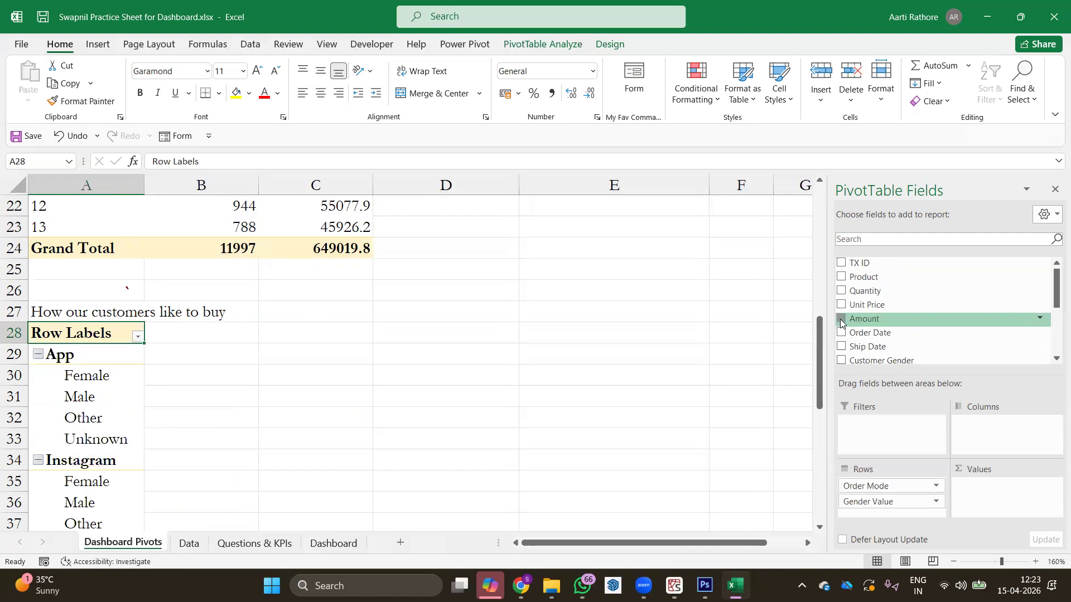
pyautogui.click(841, 320)
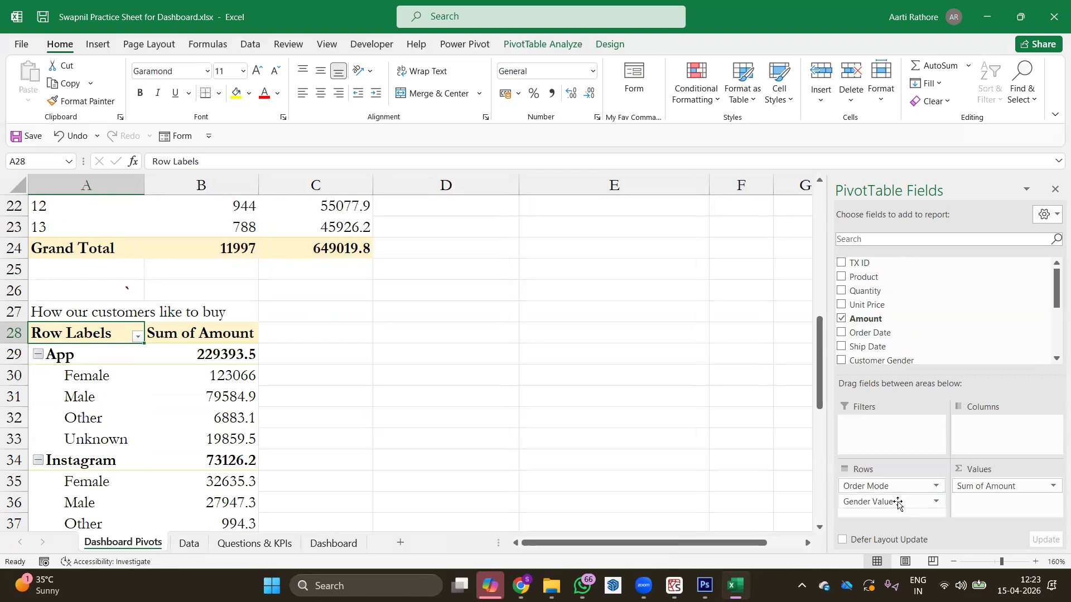
pyautogui.moveTo(898, 502); pyautogui.dragTo(987, 428)
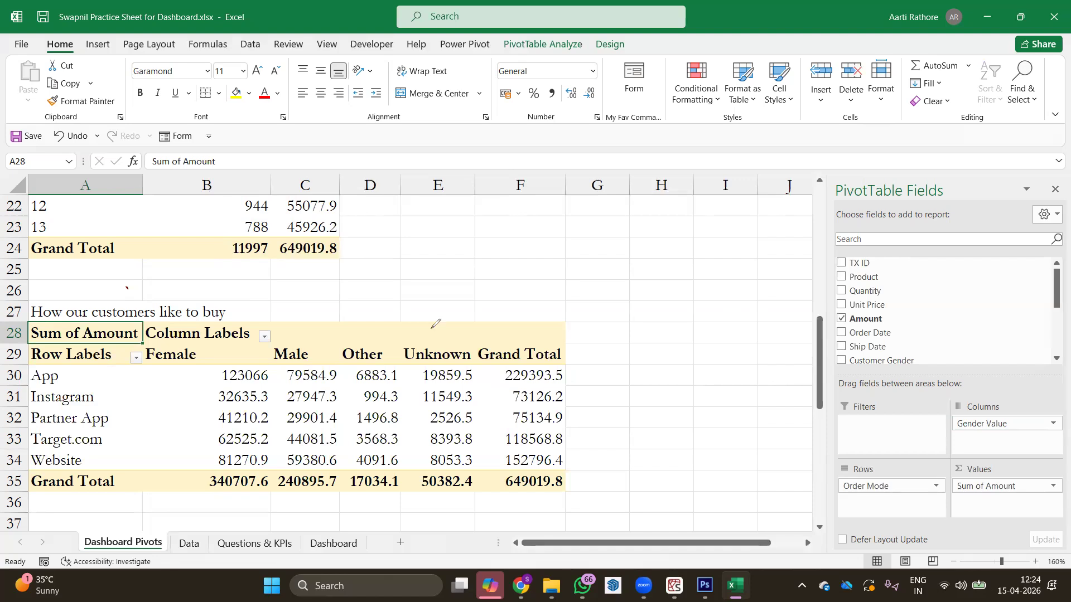
pyautogui.moveTo(585, 362); pyautogui.dragTo(119, 357)
pyautogui.moveTo(25, 386)
pyautogui.mouseDown()
pyautogui.moveTo(142, 496)
pyautogui.moveTo(471, 518)
pyautogui.moveTo(543, 346)
pyautogui.mouseUp()
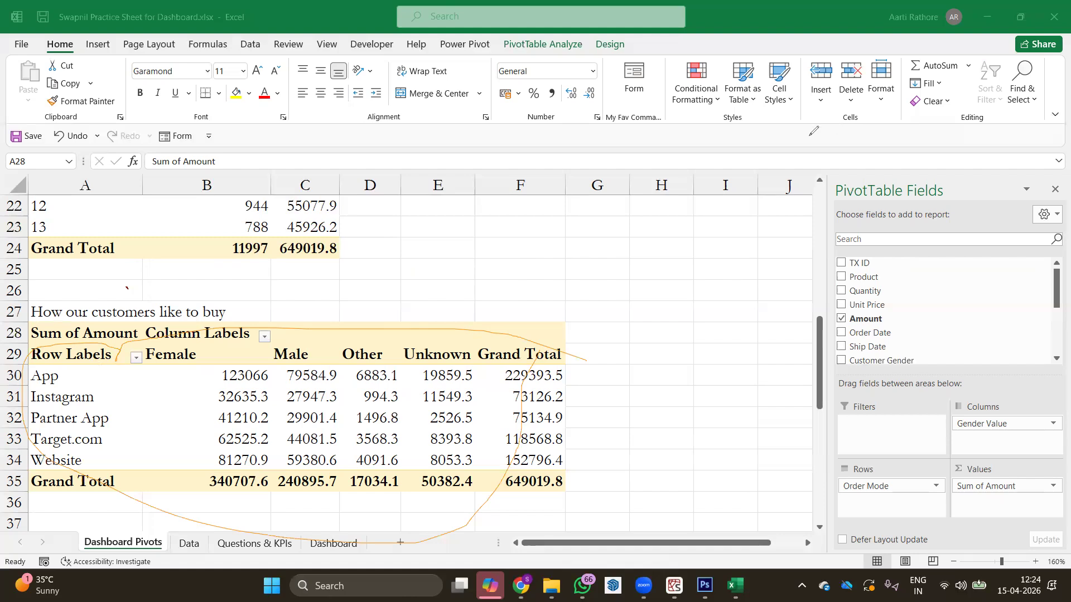
# Step: Rename the order mode and gender pivot table as purchase_pattern
pyautogui.click(306, 397)
pyautogui.click(542, 43)
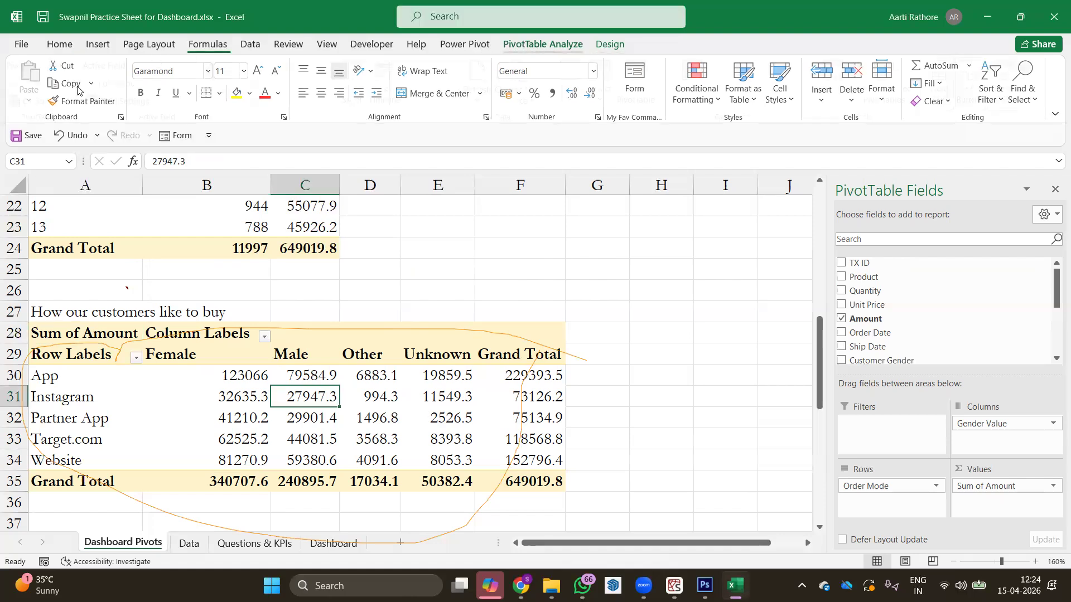
pyautogui.moveTo(67, 89); pyautogui.dragTo(3, 89)
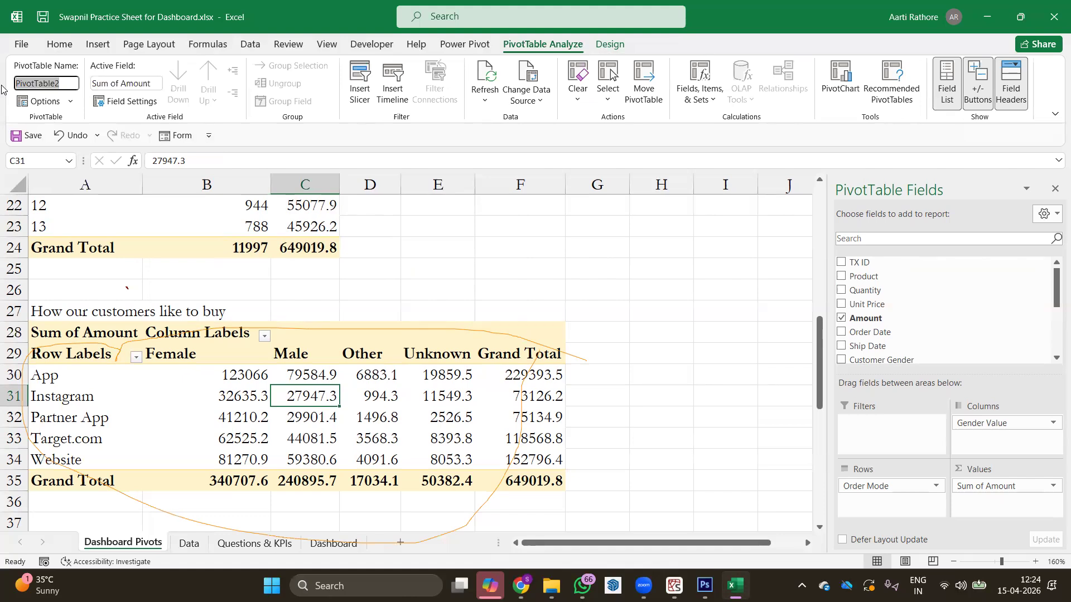
pyautogui.write('purchase_pattern')
pyautogui.press('Return')
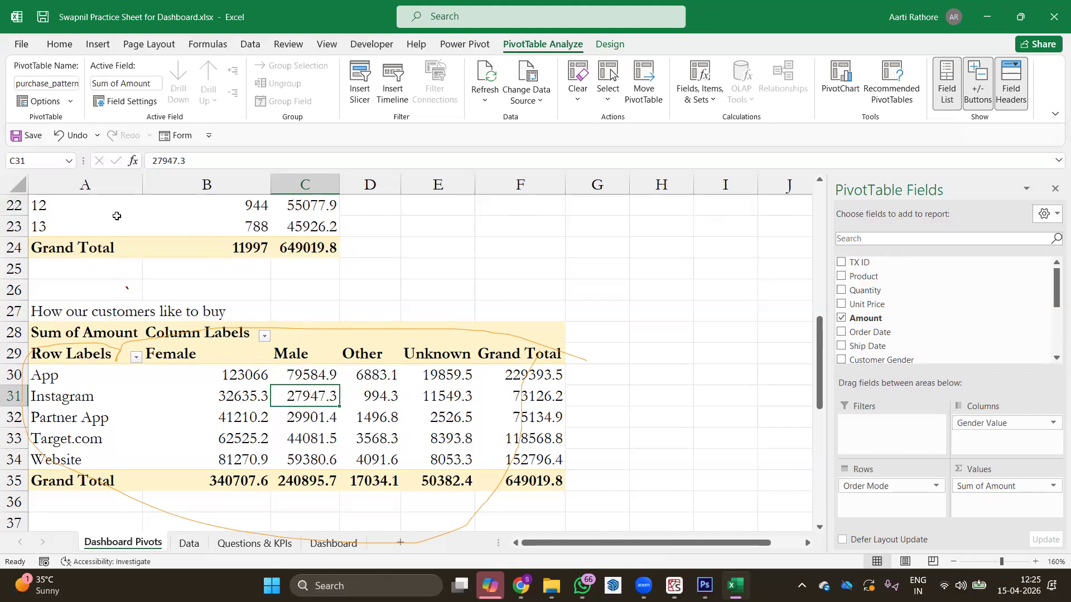
# Step: Enter the heading "How Many They Buy" in cell A38, below the purchase_pattern pivot table
pyautogui.scroll(-3, 191, 342)
pyautogui.click(103, 361)
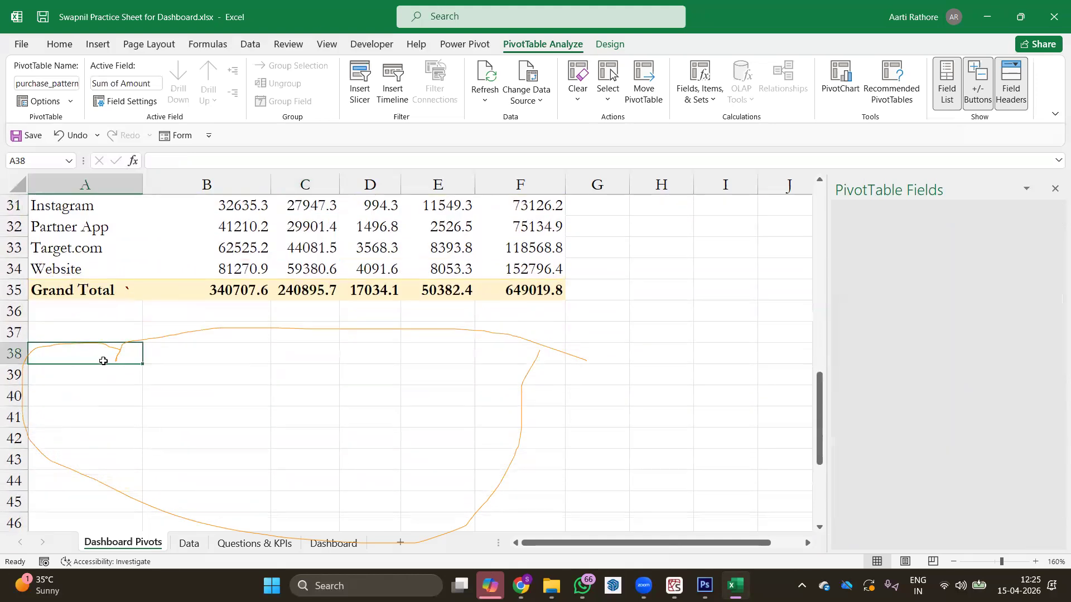
pyautogui.write('How')
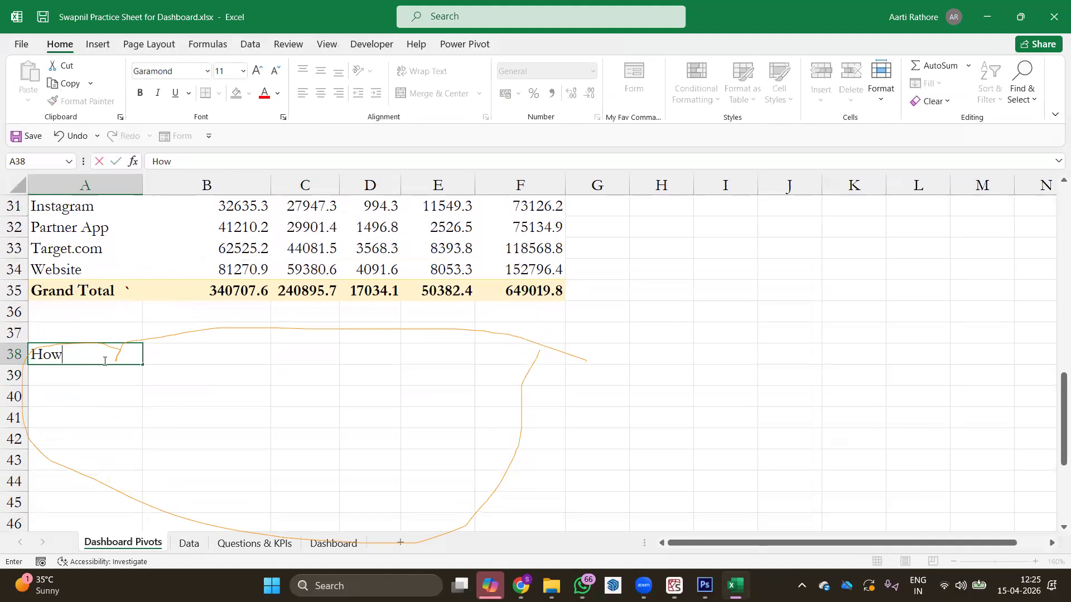
pyautogui.write(' Many The')
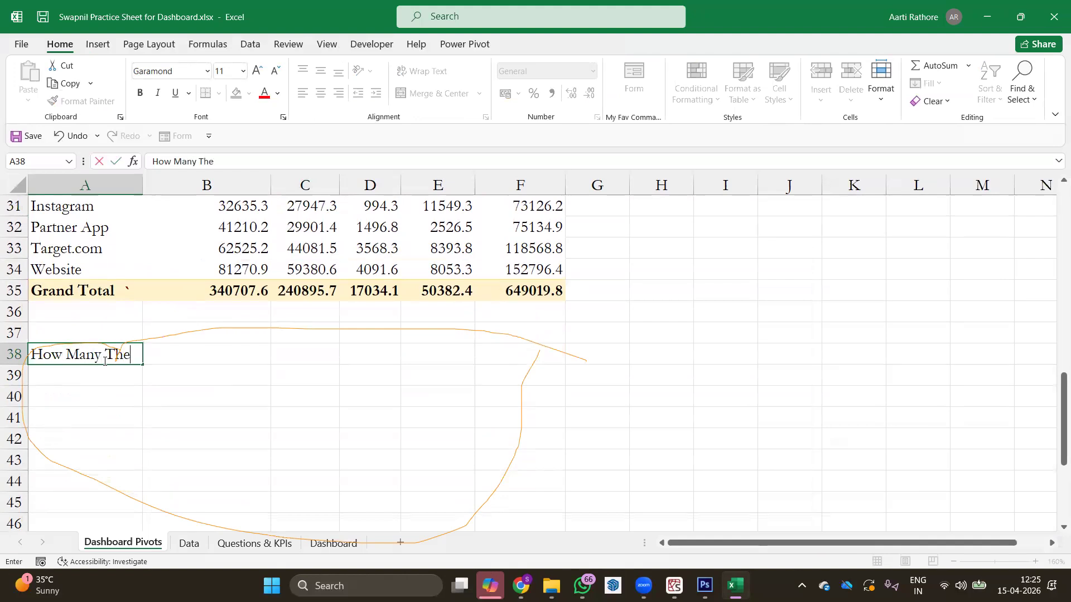
pyautogui.write('y Buy')
pyautogui.press('Return')
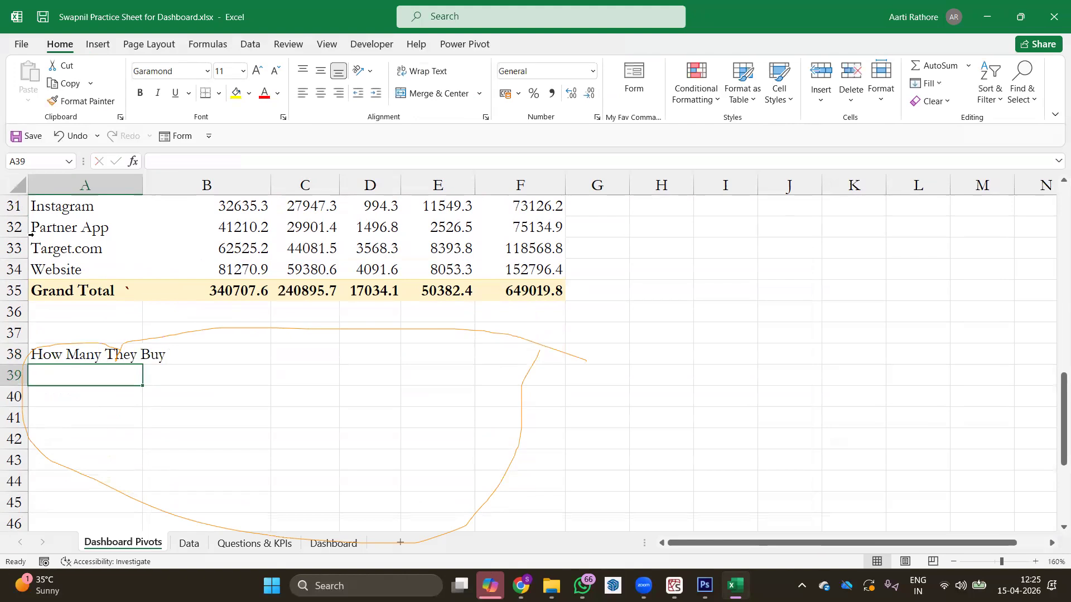
# Step: Copy the whole purchase_pattern pivot table with its heading to cell A39, below "How Many They Buy"
pyautogui.scroll(3, 101, 357)
pyautogui.click(98, 333)
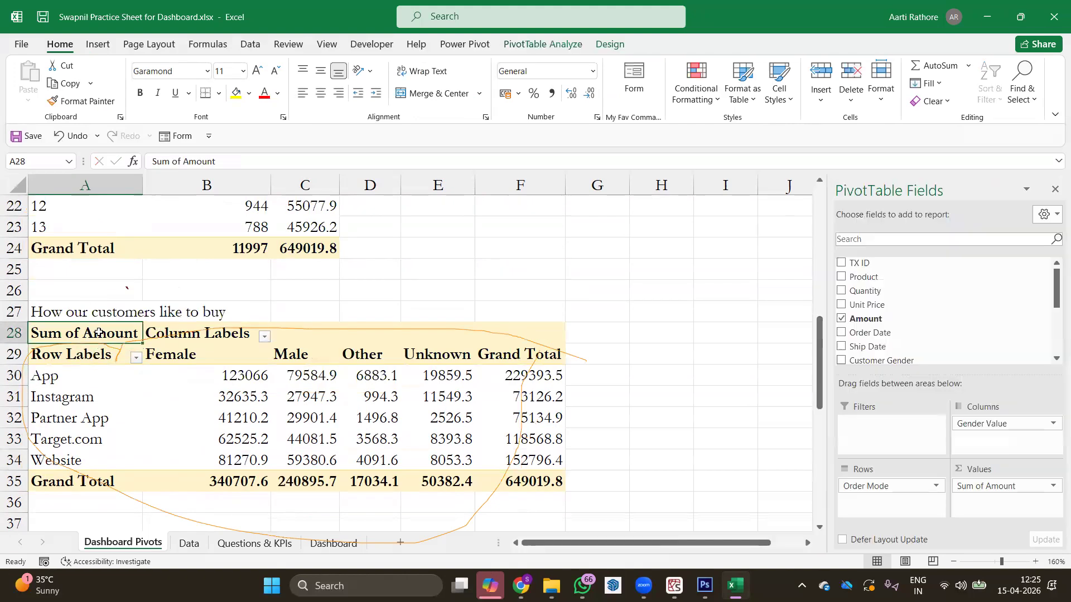
pyautogui.hotkey('ctrl', 'a')
pyautogui.hotkey('ctrl', 'c')
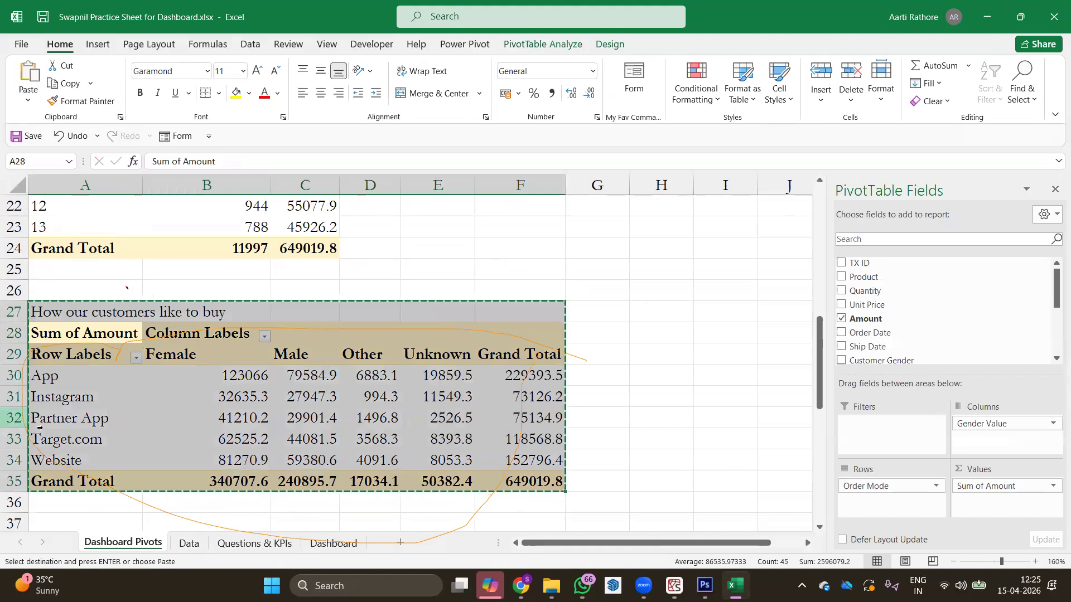
pyautogui.scroll(-3, 137, 446)
pyautogui.click(101, 375)
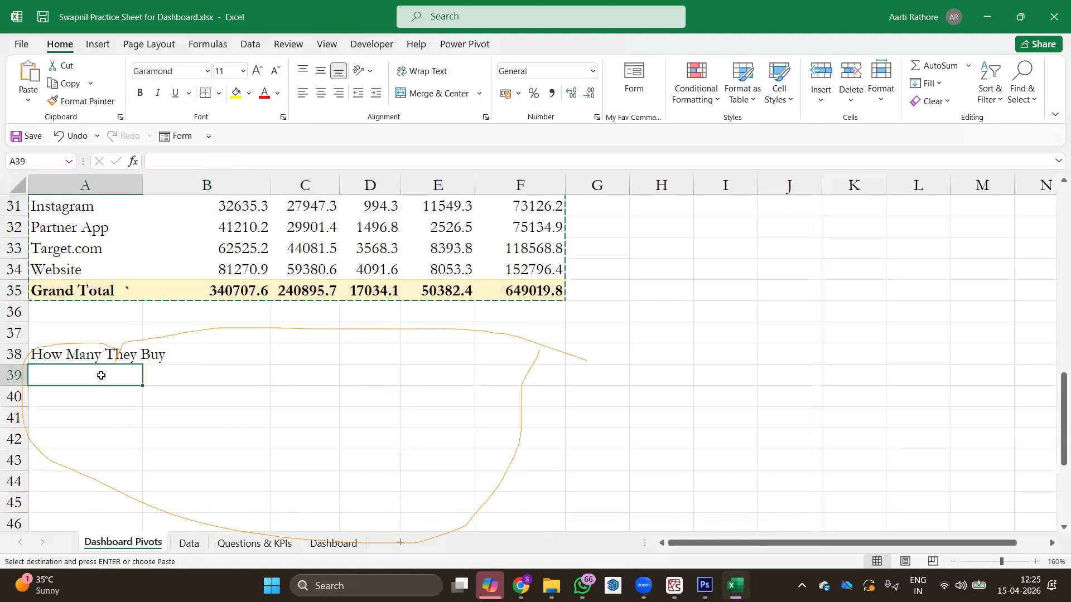
pyautogui.hotkey('ctrl', 'v')
# Step: Remove the Gender Value, Order Mode and Amount fields from the pivot table copied below "How Many They Buy"
pyautogui.click(241, 437)
pyautogui.moveTo(994, 424); pyautogui.dragTo(725, 441)
pyautogui.moveTo(907, 495); pyautogui.dragTo(555, 450)
pyautogui.moveTo(986, 486); pyautogui.dragTo(672, 464)
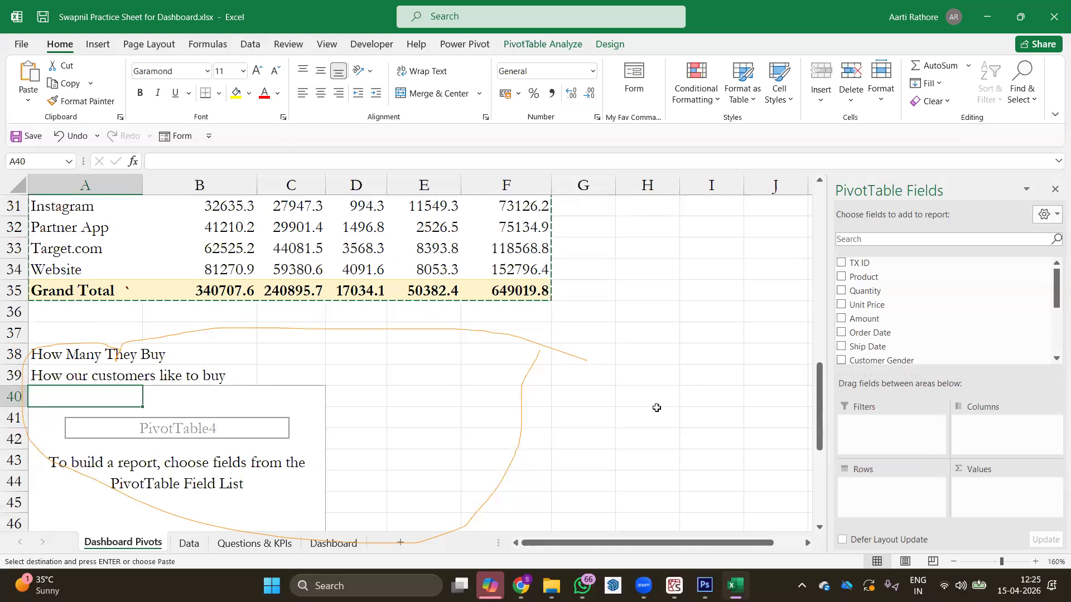
# Step: Set up the emptied pivot table with Quantity in rows and the count of TX ID as values
pyautogui.click(842, 263)
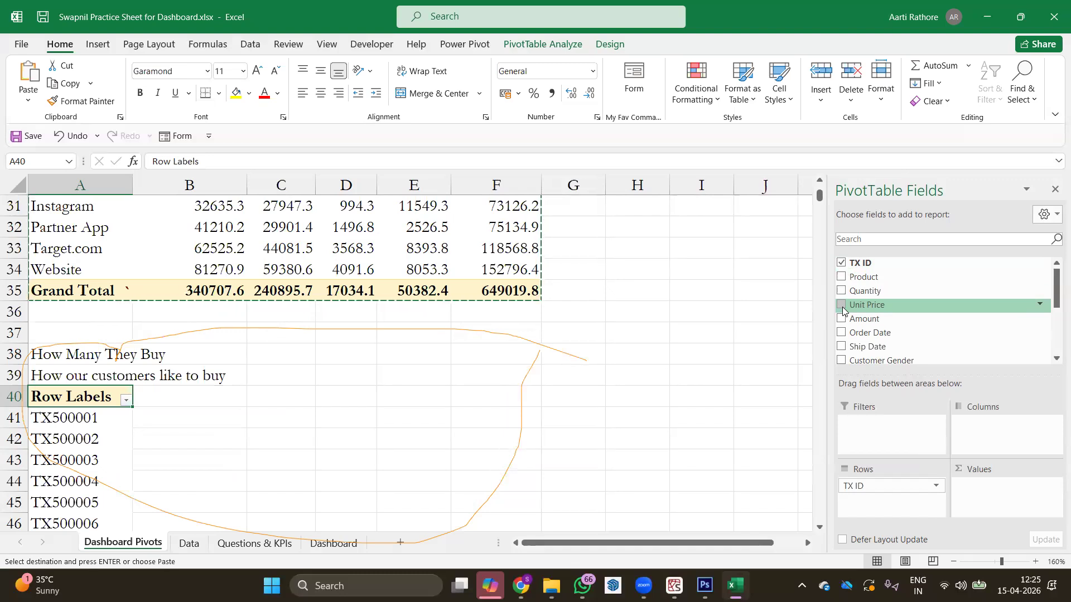
pyautogui.click(842, 291)
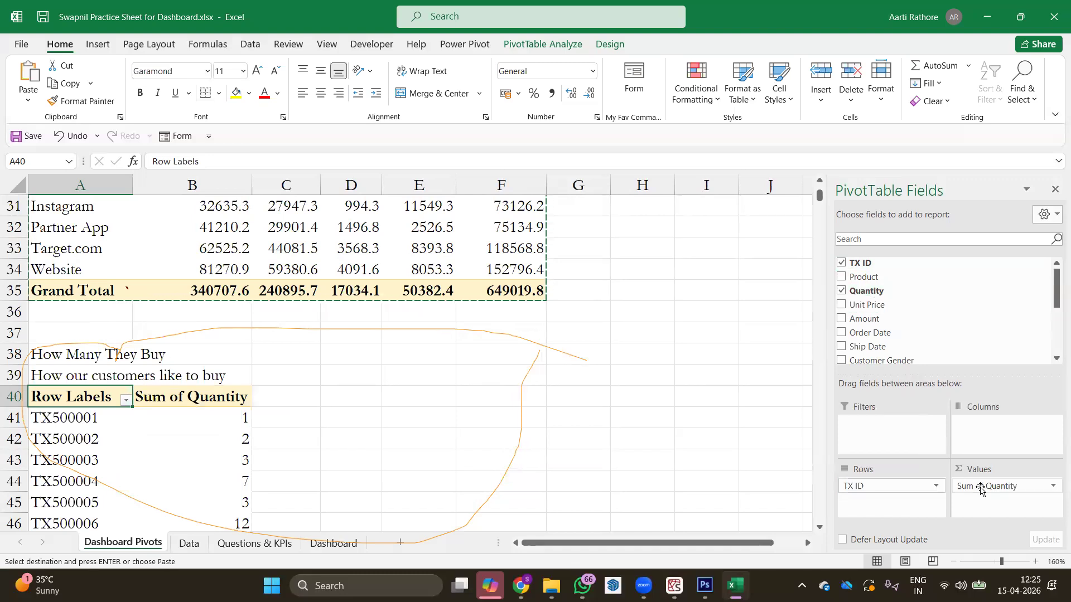
pyautogui.moveTo(980, 489)
pyautogui.mouseDown()
pyautogui.moveTo(889, 493)
pyautogui.moveTo(990, 504)
pyautogui.moveTo(985, 496)
pyautogui.mouseUp()
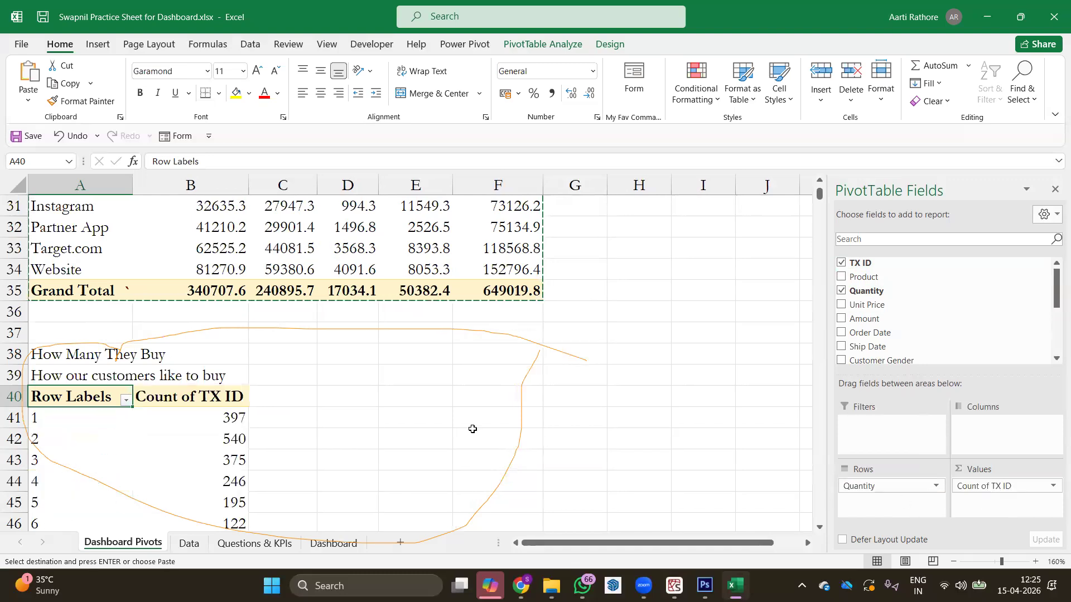
# Step: Try TX ID in rows with the sum of Quantity as values, and restore Quantity rows with the count of TX ID
pyautogui.scroll(-1, 292, 364)
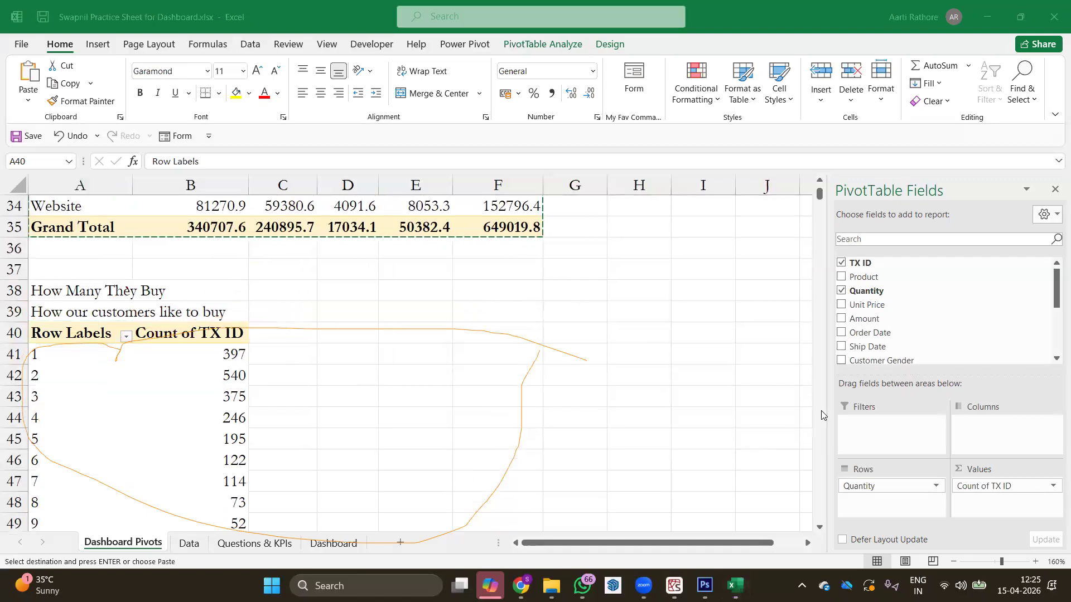
pyautogui.scroll(-1, 163, 419)
pyautogui.scroll(-1, 162, 419)
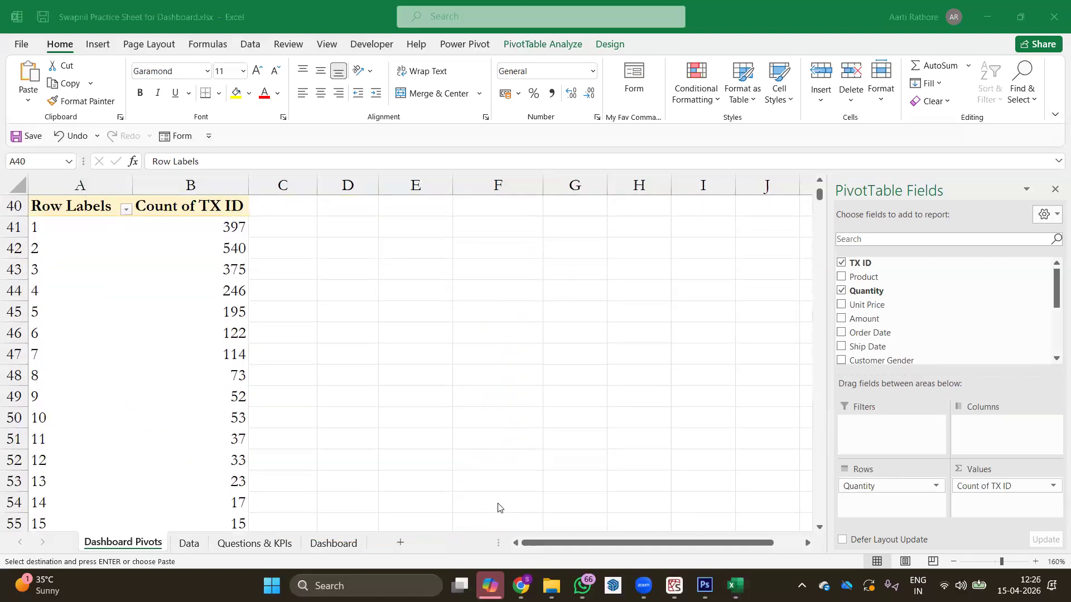
pyautogui.click(915, 504)
pyautogui.moveTo(970, 489); pyautogui.dragTo(1002, 488)
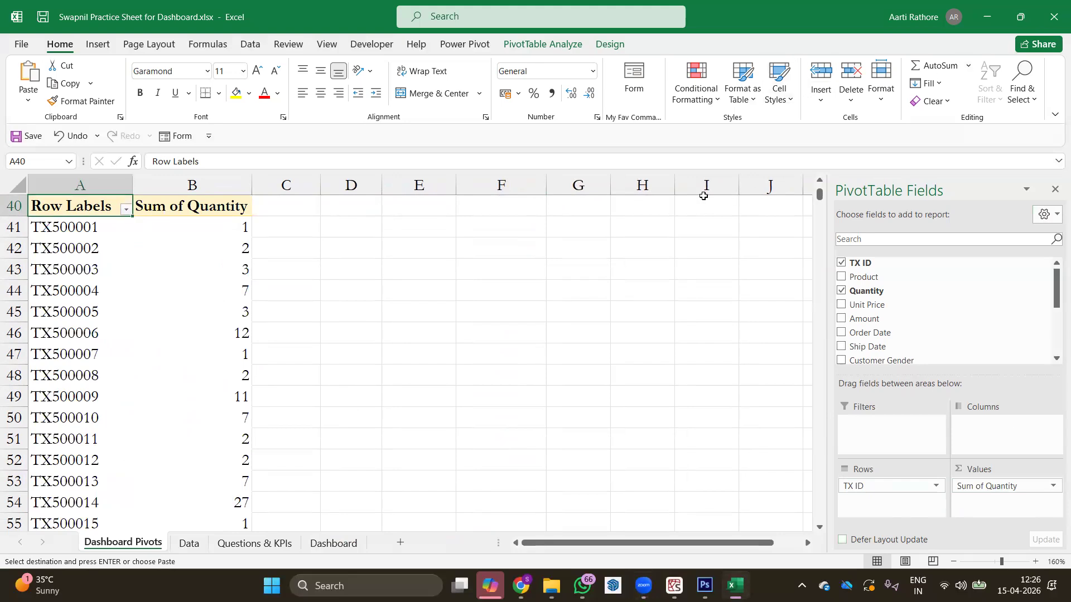
pyautogui.click(982, 488)
pyautogui.moveTo(982, 488)
pyautogui.mouseDown()
pyautogui.moveTo(964, 517)
pyautogui.moveTo(904, 486)
pyautogui.moveTo(989, 501)
pyautogui.mouseUp()
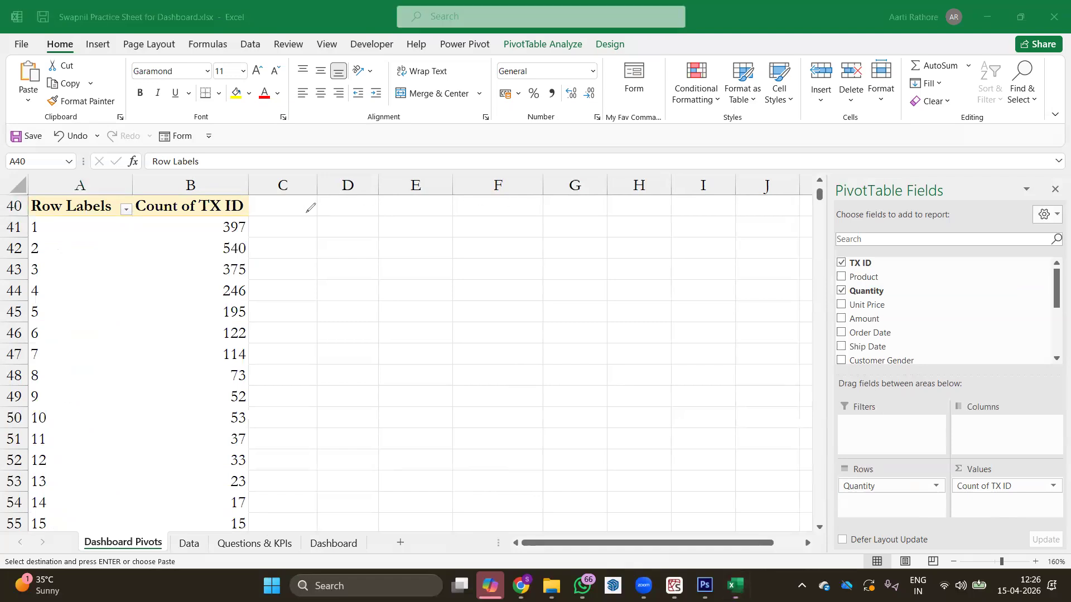
pyautogui.moveTo(249, 228)
pyautogui.mouseDown()
pyautogui.moveTo(285, 224)
pyautogui.moveTo(304, 250)
pyautogui.mouseUp()
pyautogui.moveTo(248, 269)
pyautogui.mouseDown()
pyautogui.moveTo(305, 270)
pyautogui.moveTo(302, 310)
pyautogui.mouseUp()
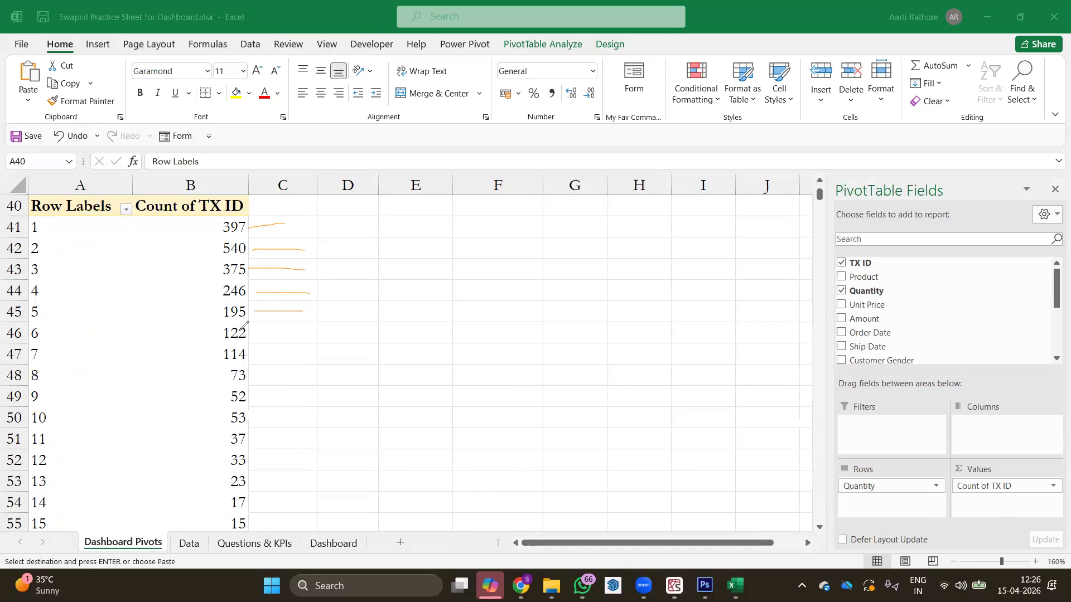
pyautogui.moveTo(252, 331)
pyautogui.mouseDown()
pyautogui.moveTo(267, 334)
pyautogui.moveTo(271, 522)
pyautogui.moveTo(260, 529)
pyautogui.mouseUp()
pyautogui.moveTo(252, 216)
pyautogui.mouseDown()
pyautogui.moveTo(217, 211)
pyautogui.moveTo(237, 236)
pyautogui.moveTo(251, 213)
pyautogui.mouseUp()
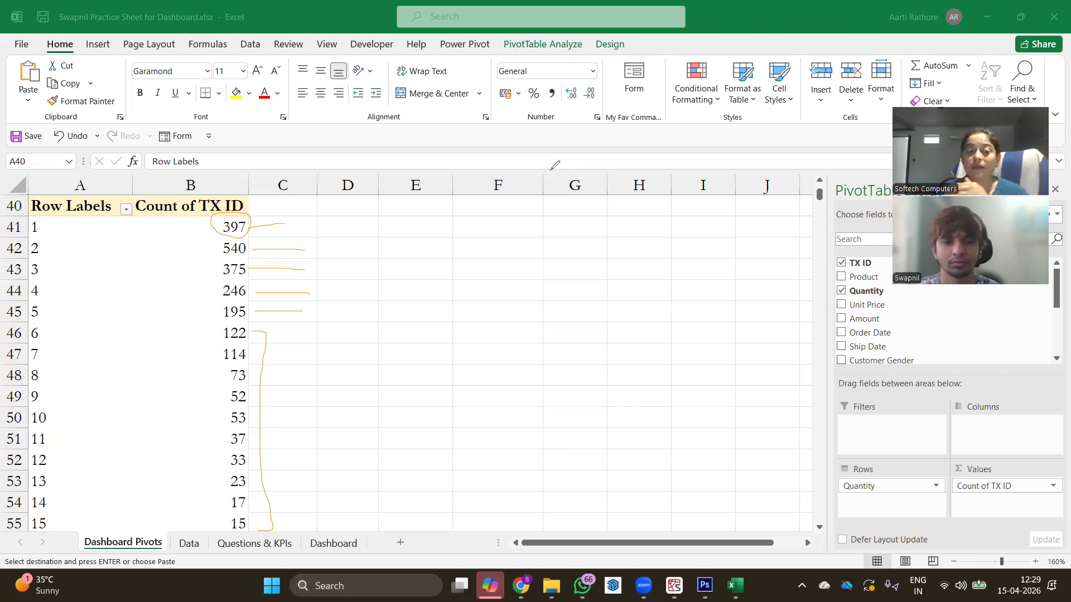
# Step: Review the remaining questions from "Which products are popular?" onward on Questions & KPIs and examine the records on the Data sheet
pyautogui.click(226, 543)
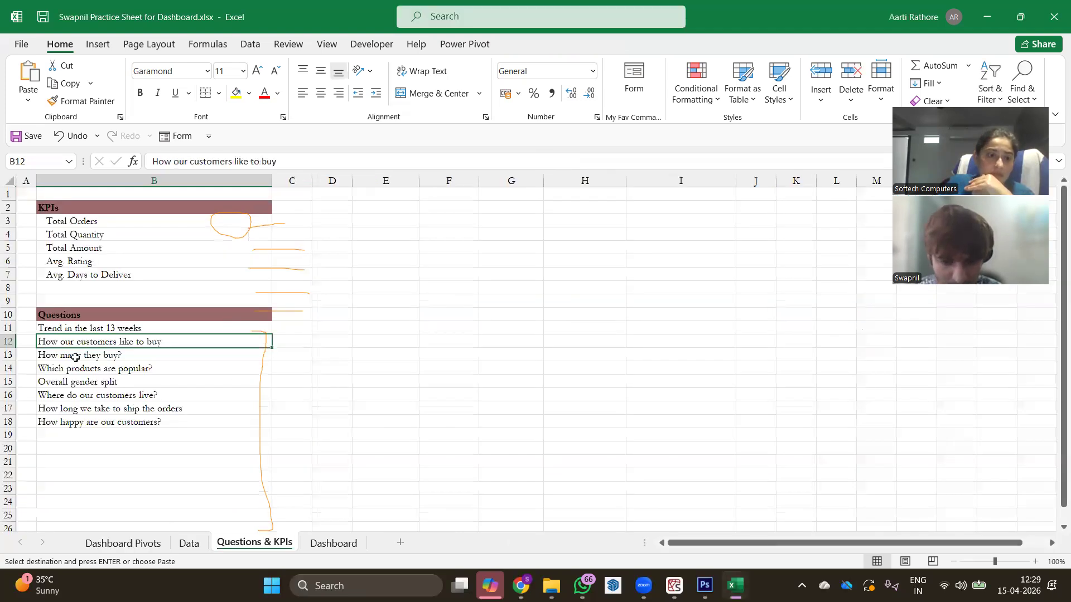
pyautogui.press('Down')
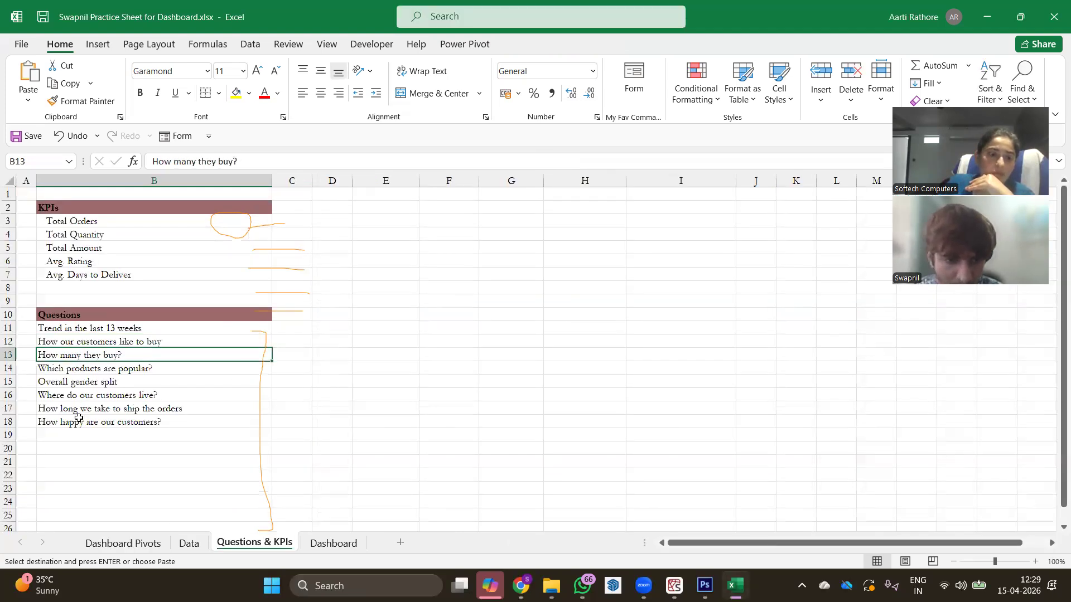
pyautogui.press('Down')
pyautogui.hotkey('ctrl', 'shift', 'Down')
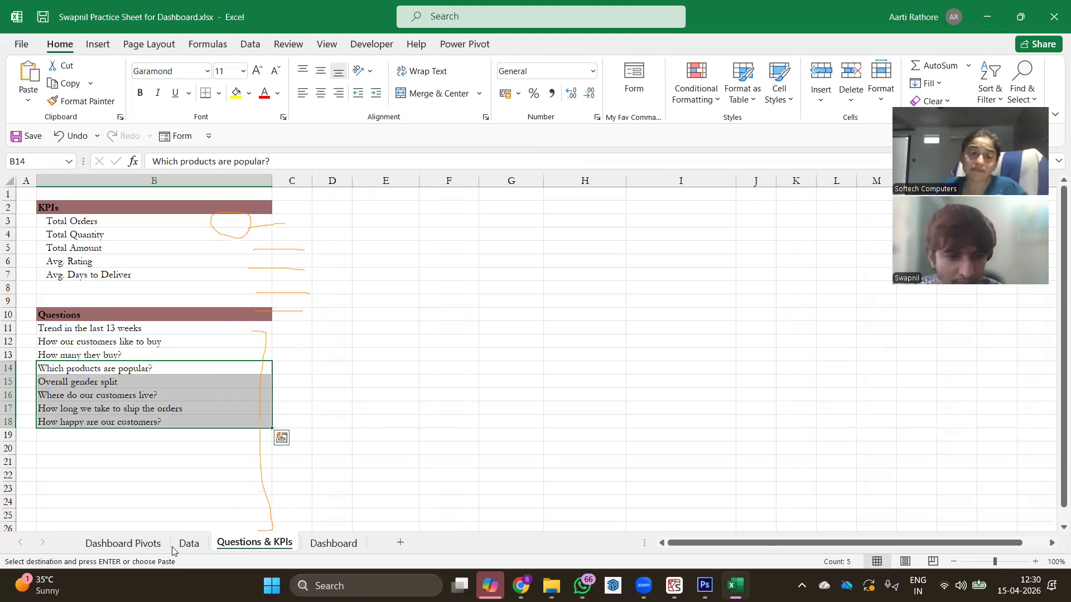
pyautogui.click(190, 543)
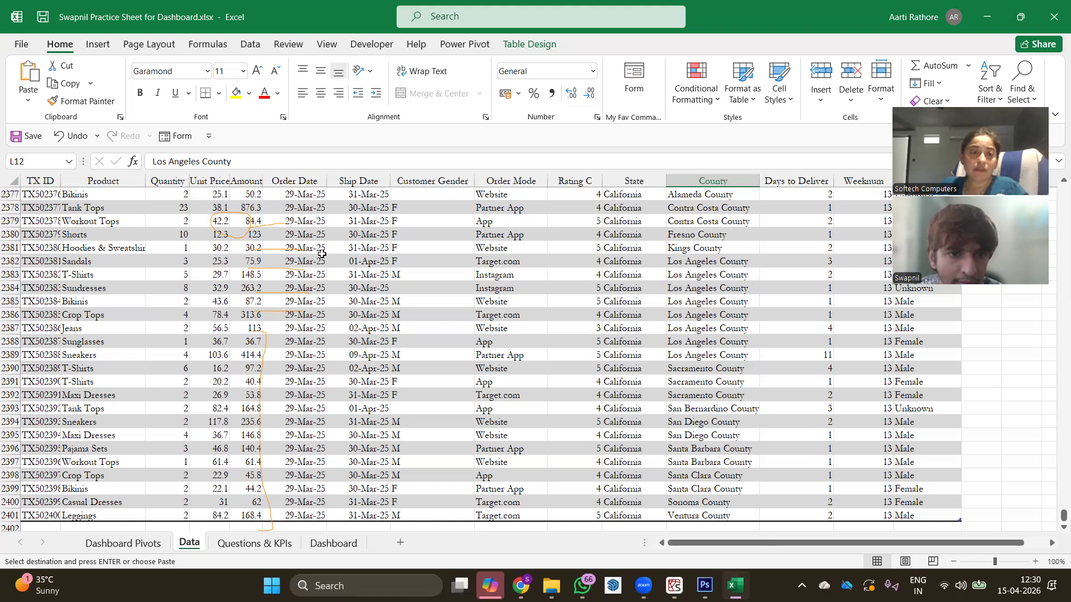
pyautogui.scroll(9, 322, 253)
pyautogui.scroll(9, 223, 223)
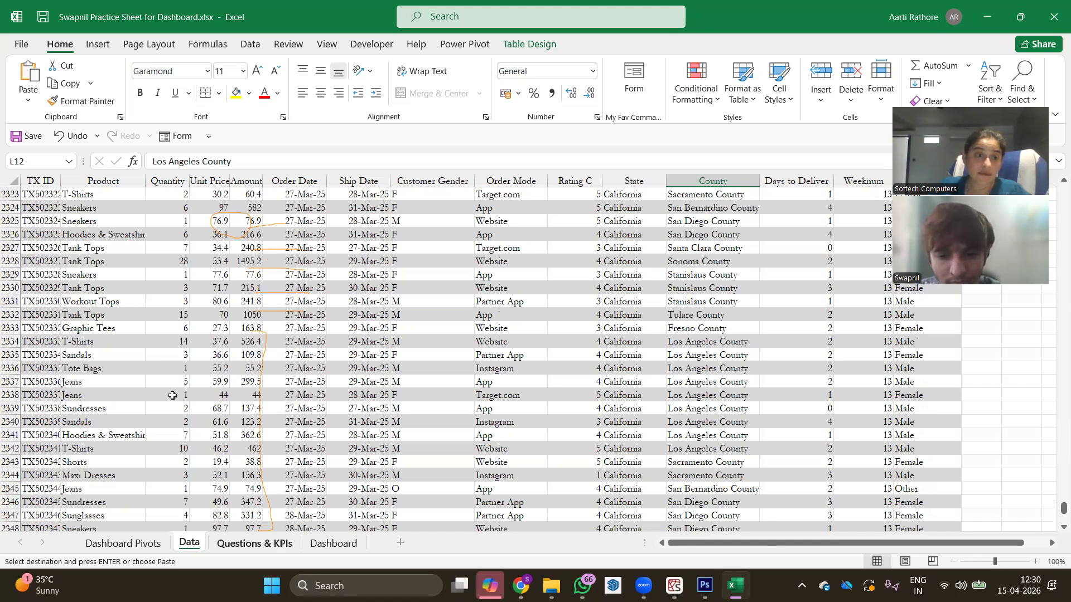
pyautogui.hotkey('ctrl', 'pagedown')
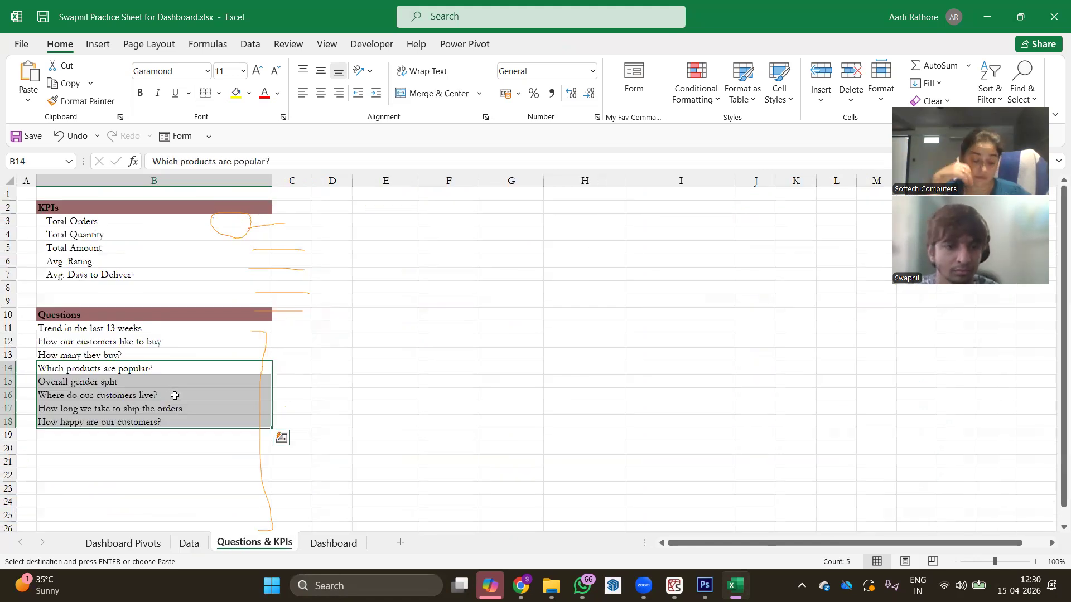